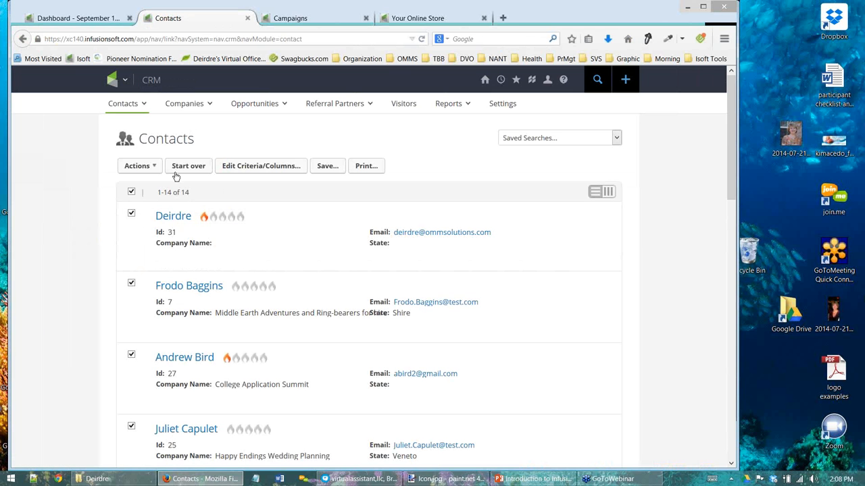
# - Check the available contact actions, start the contact search over and run it with blank criteria to list all contacts
pyautogui.click(155, 169)
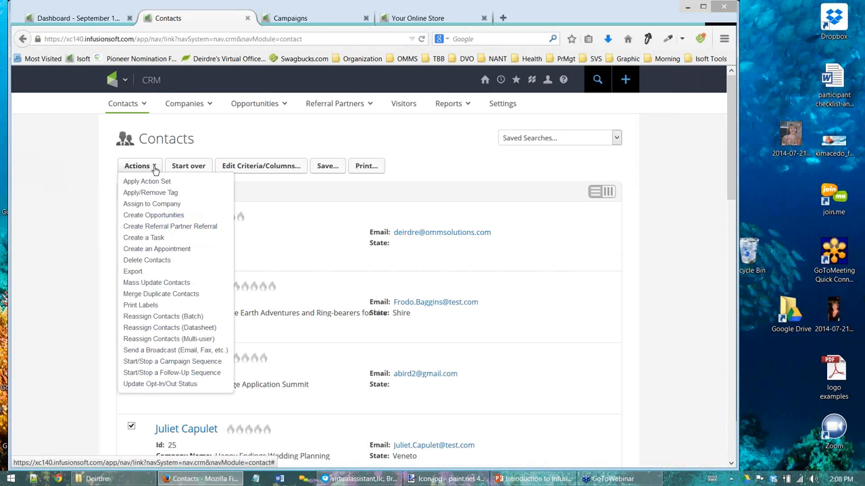
pyautogui.click(160, 169)
pyautogui.click(189, 172)
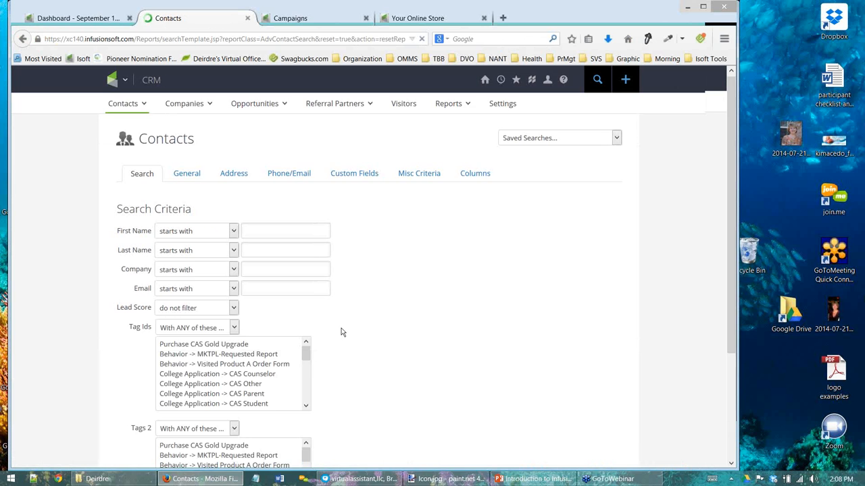
pyautogui.scroll(-4, 148, 404)
pyautogui.click(139, 398)
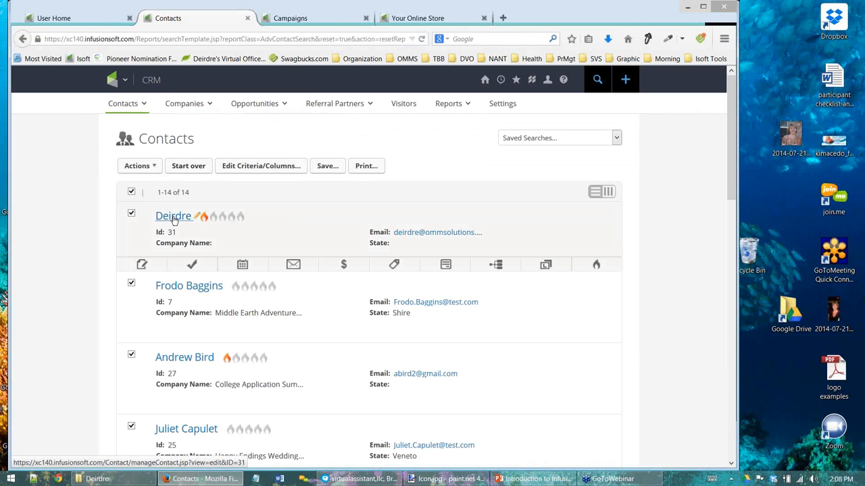
# - Open the first contact in the results, view that contact's invoices and return to the record
pyautogui.click(173, 218)
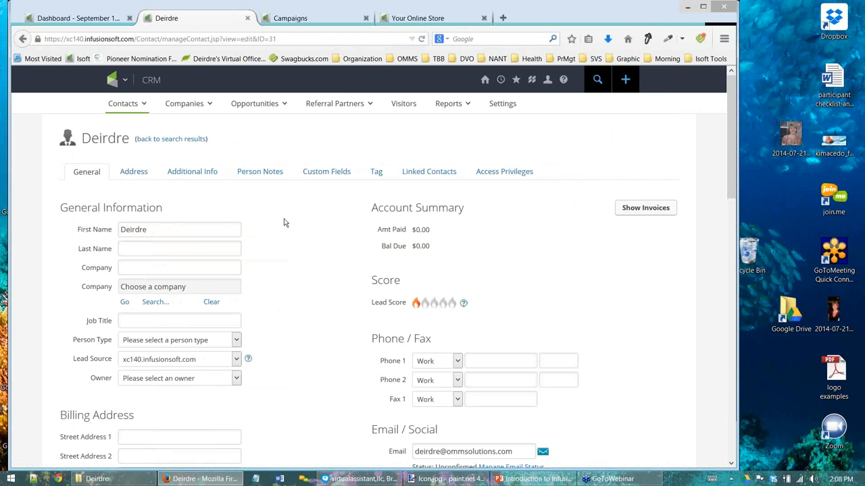
pyautogui.scroll(-5, 287, 229)
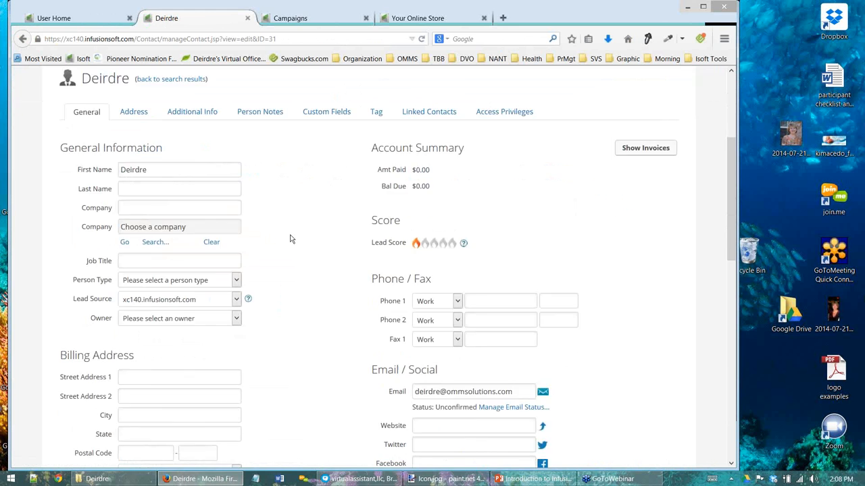
pyautogui.scroll(5, 291, 239)
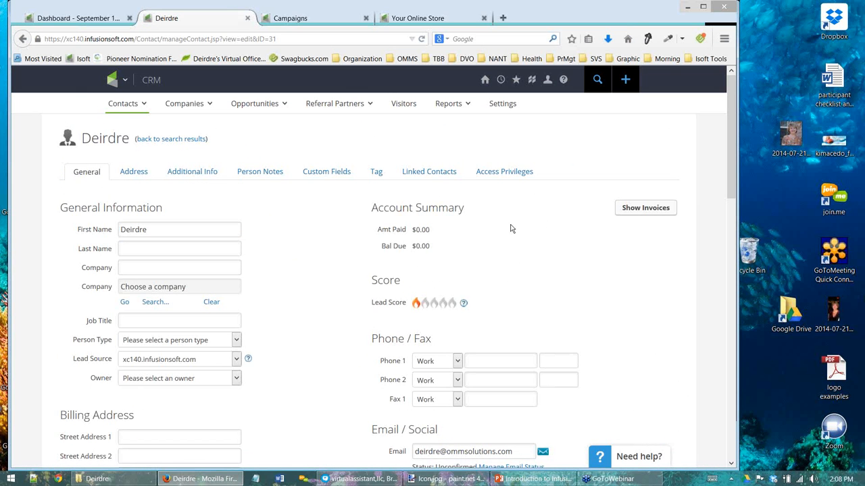
pyautogui.click(635, 211)
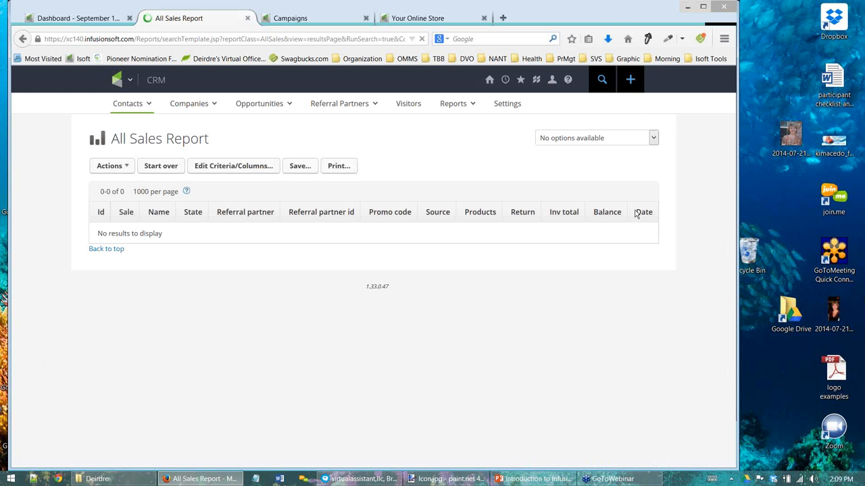
pyautogui.click(24, 40)
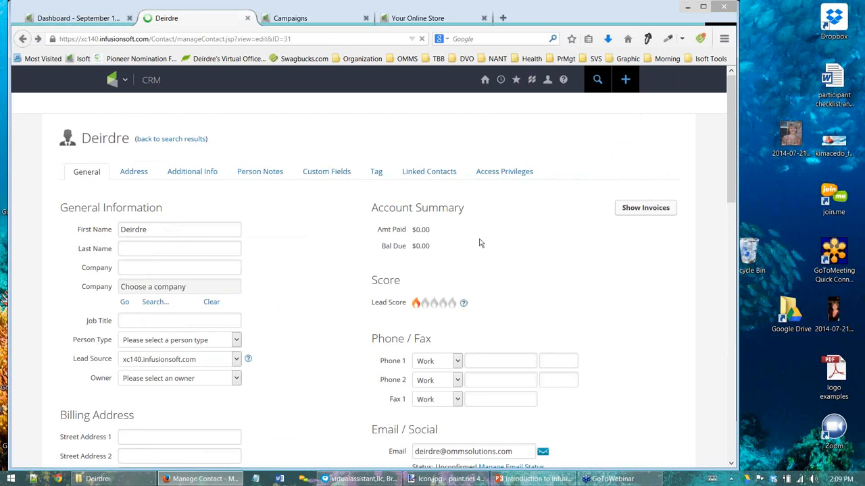
# - Review the contact's general details, including the phone types, billing address, email and social fields, and tags
pyautogui.scroll(-3, 480, 244)
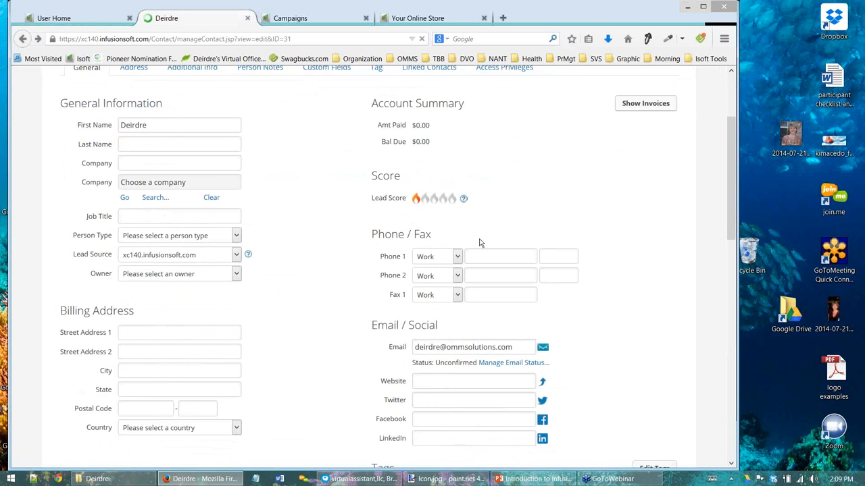
pyautogui.click(457, 237)
pyautogui.click(458, 237)
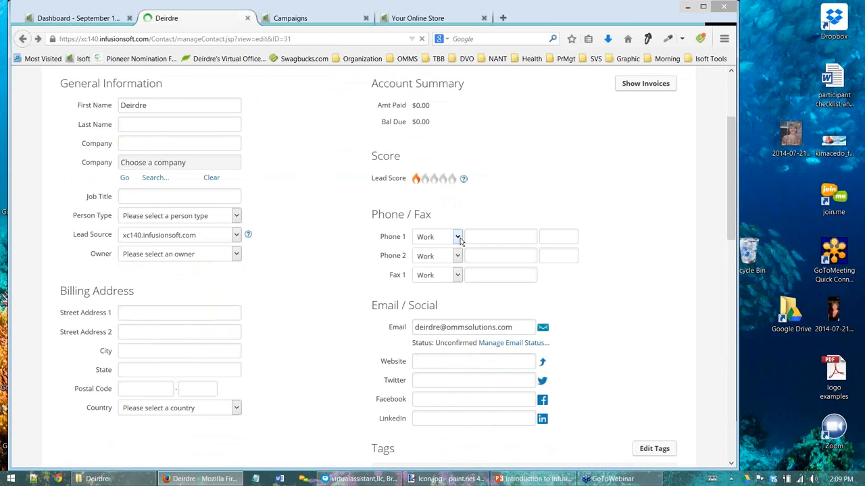
pyautogui.scroll(-2, 452, 254)
pyautogui.scroll(-6, 451, 253)
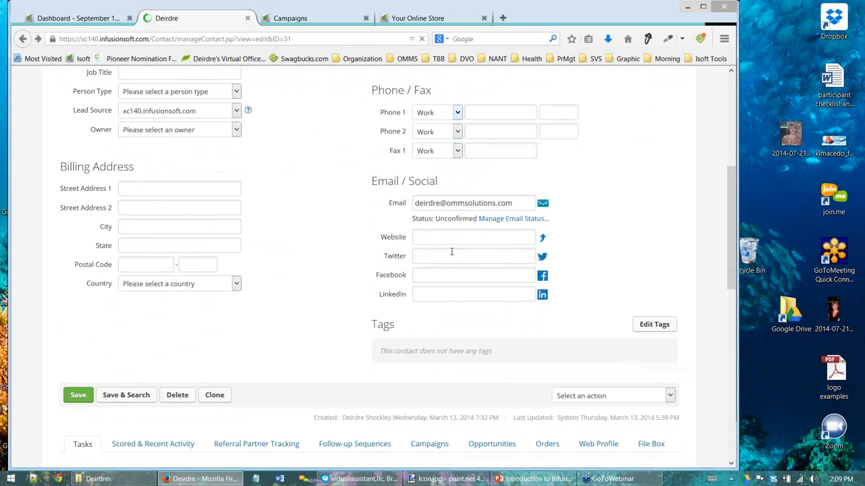
pyautogui.scroll(2, 452, 256)
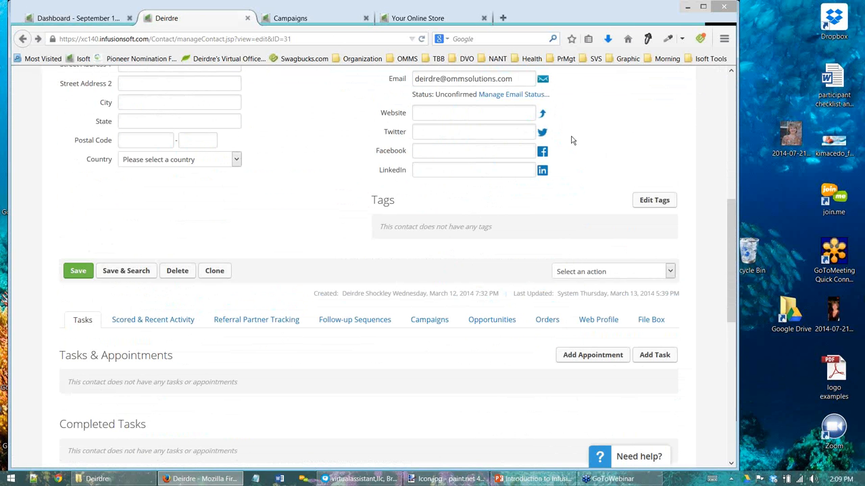
pyautogui.scroll(-1, 571, 140)
pyautogui.scroll(4, 571, 140)
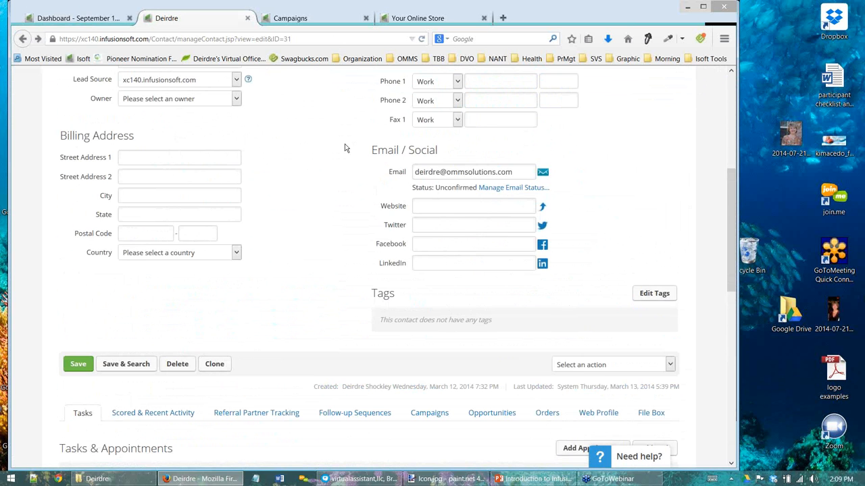
pyautogui.scroll(1, 344, 148)
pyautogui.scroll(-1, 345, 148)
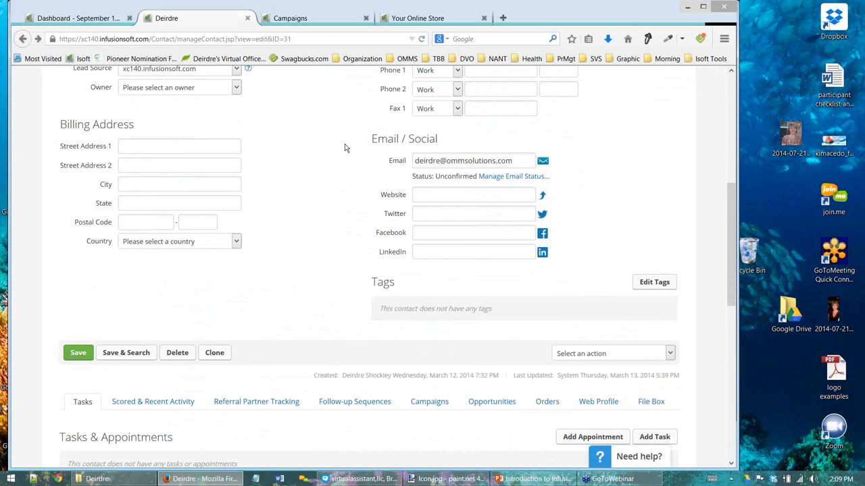
# - Review the contact's tasks, appointments, notes, form submissions and recent email history
pyautogui.scroll(-4, 344, 148)
pyautogui.scroll(-3, 345, 148)
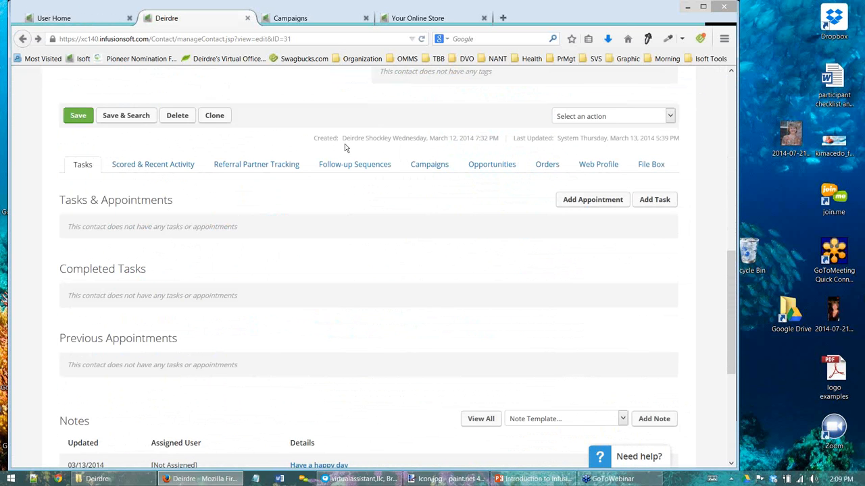
pyautogui.scroll(-2, 343, 150)
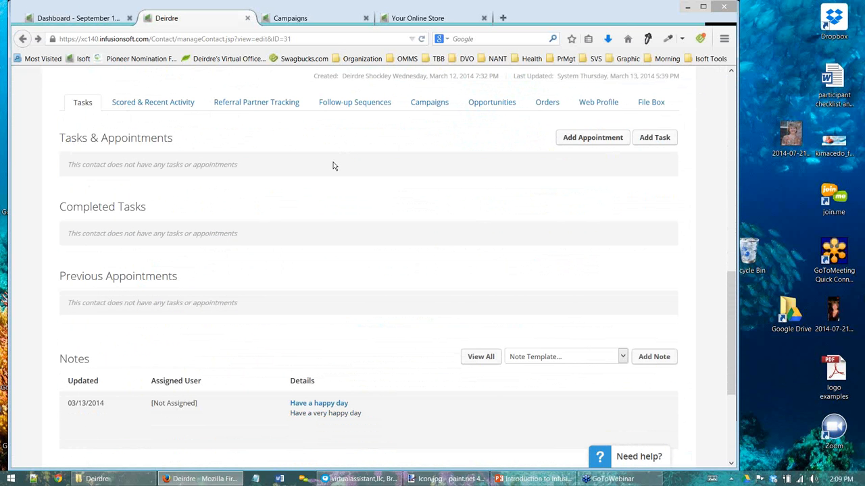
pyautogui.scroll(-1, 323, 186)
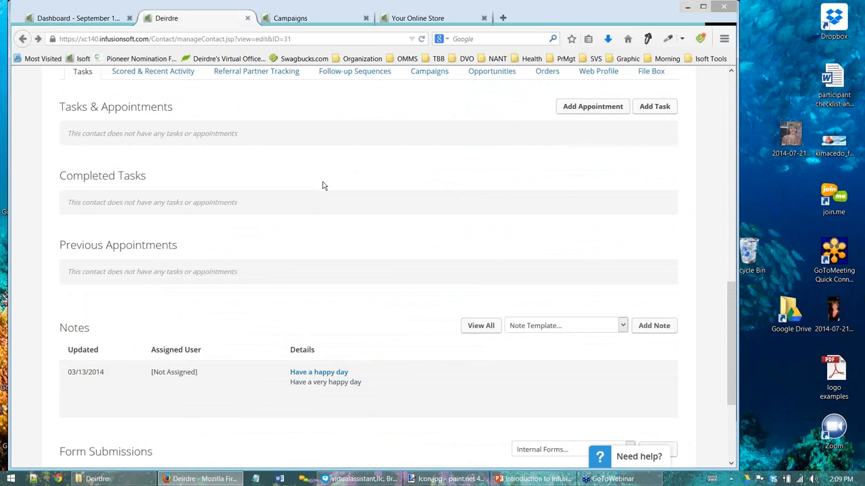
pyautogui.scroll(-5, 323, 186)
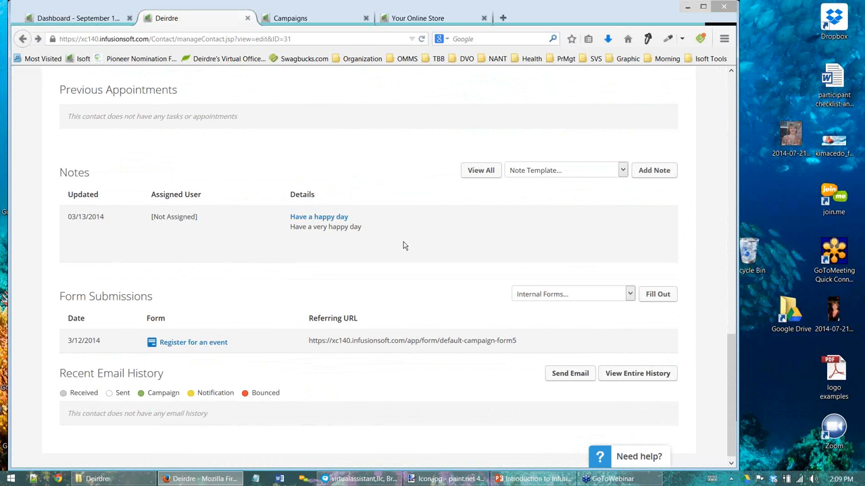
pyautogui.scroll(-1, 404, 246)
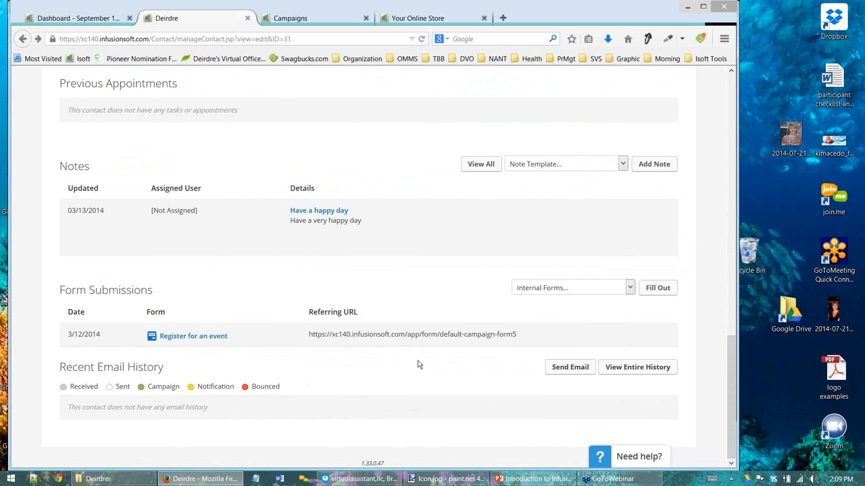
pyautogui.scroll(10, 417, 365)
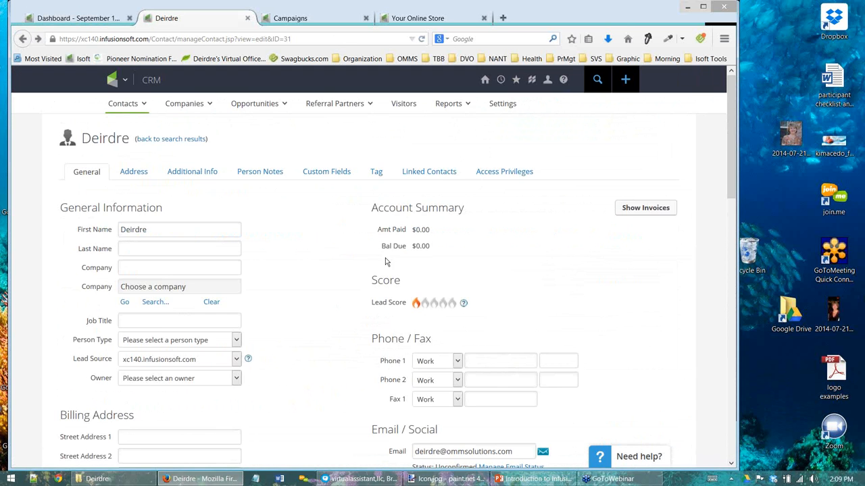
# - View the contact's shipping and optional address fields and the Additional Info fields
pyautogui.click(134, 172)
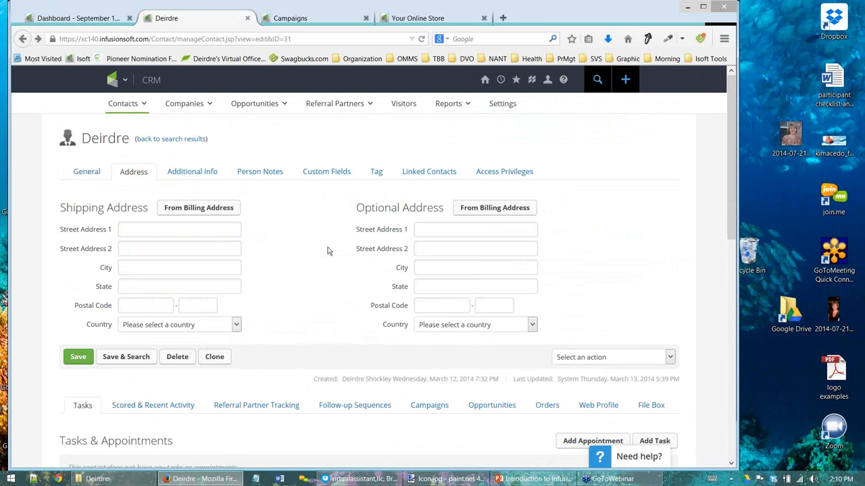
pyautogui.scroll(-1, 270, 203)
pyautogui.click(210, 147)
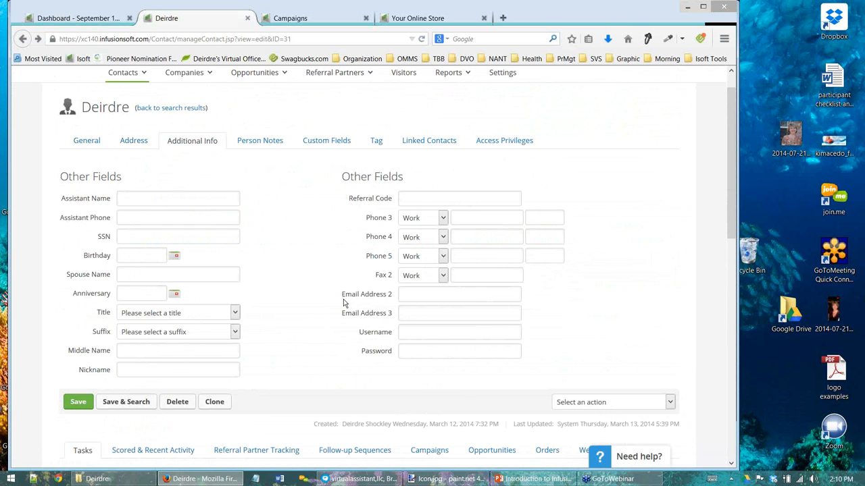
pyautogui.scroll(-3, 334, 323)
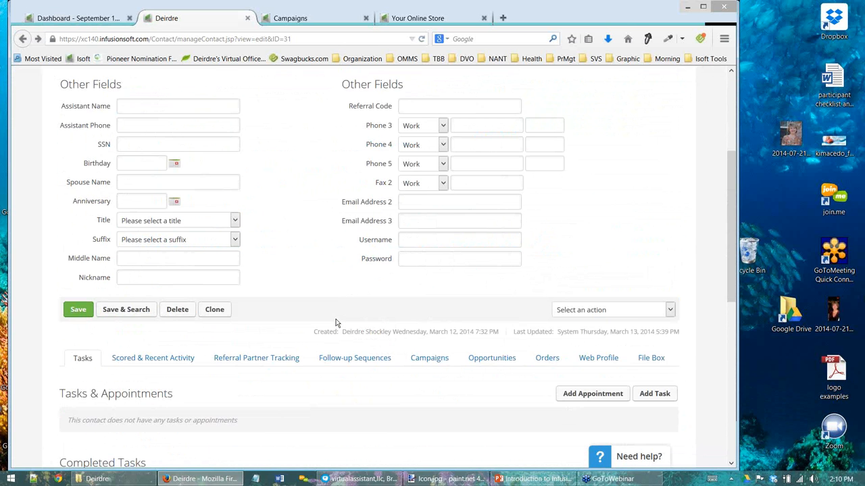
pyautogui.scroll(4, 336, 323)
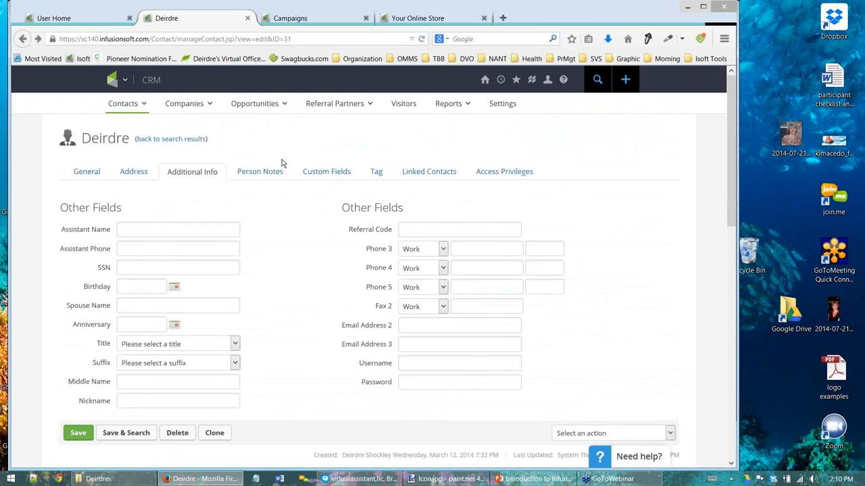
# - Examine the custom fields on the contact record
pyautogui.click(340, 177)
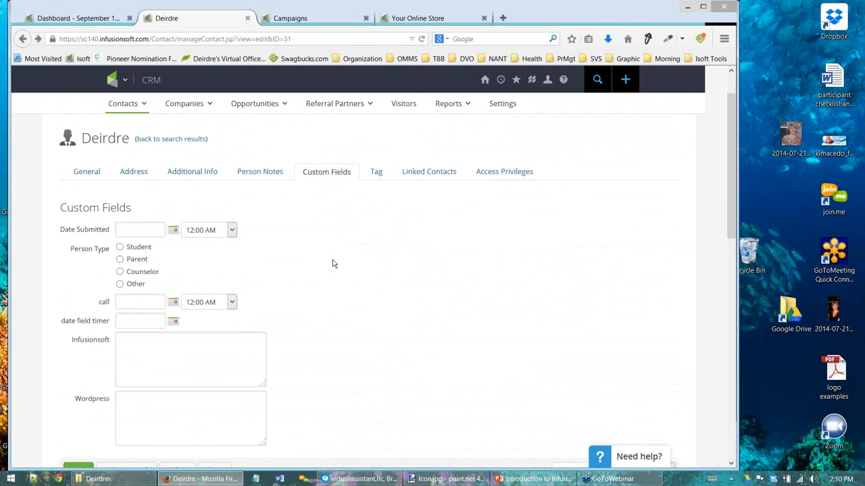
pyautogui.scroll(-3, 332, 263)
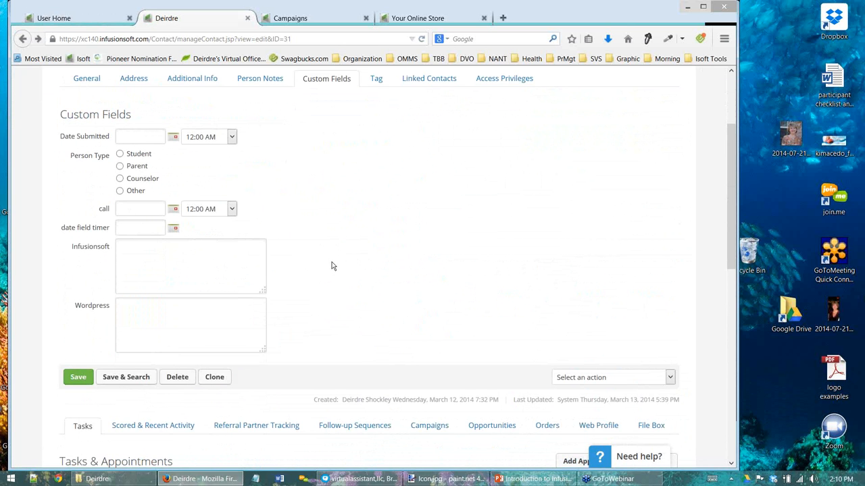
pyautogui.scroll(-1, 332, 264)
pyautogui.scroll(-5, 331, 265)
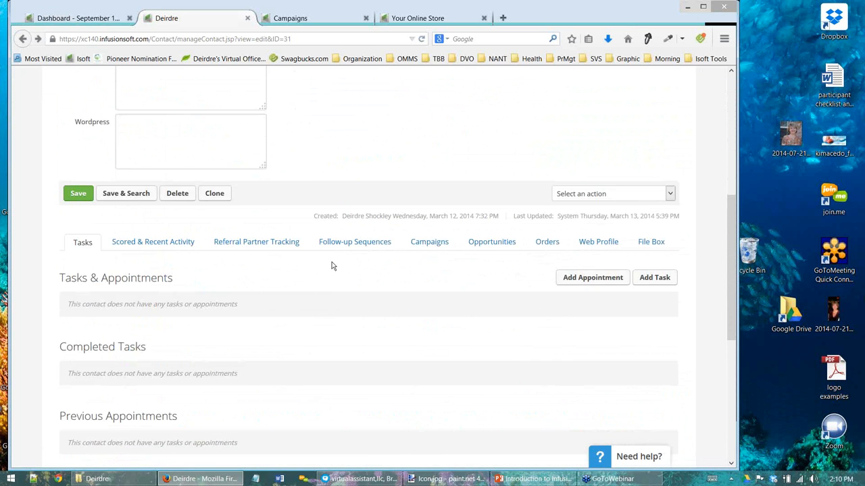
pyautogui.scroll(8, 331, 265)
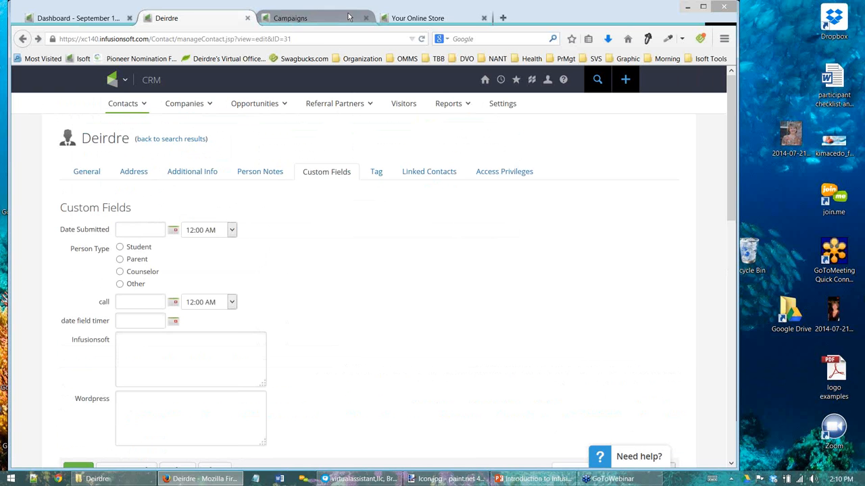
# - Open the tags list in the CRM settings and look through the existing tags and their categories
pyautogui.click(410, 20)
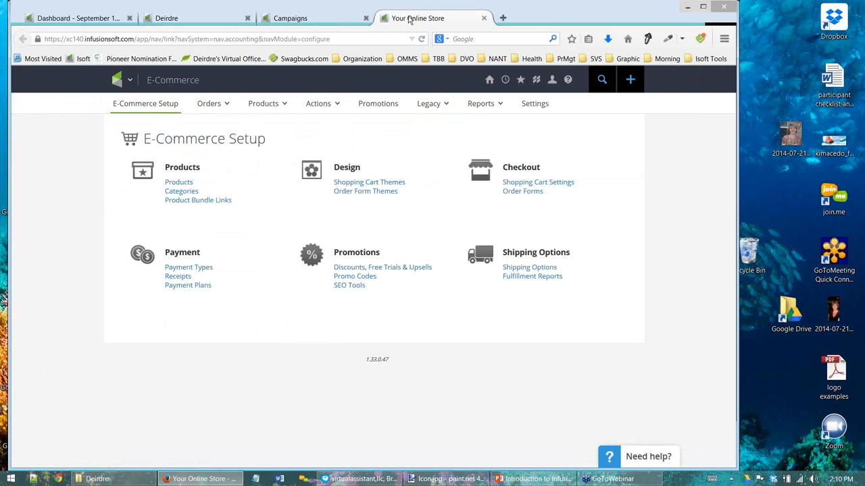
pyautogui.click(161, 21)
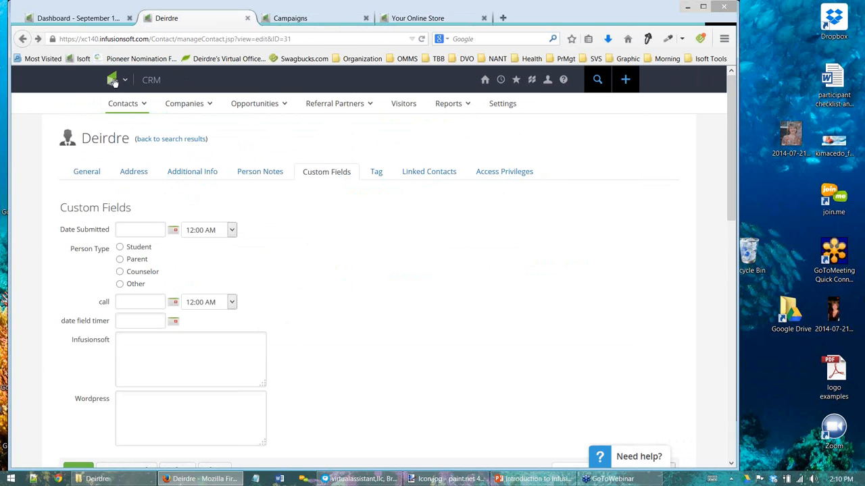
pyautogui.moveTo(116, 84)
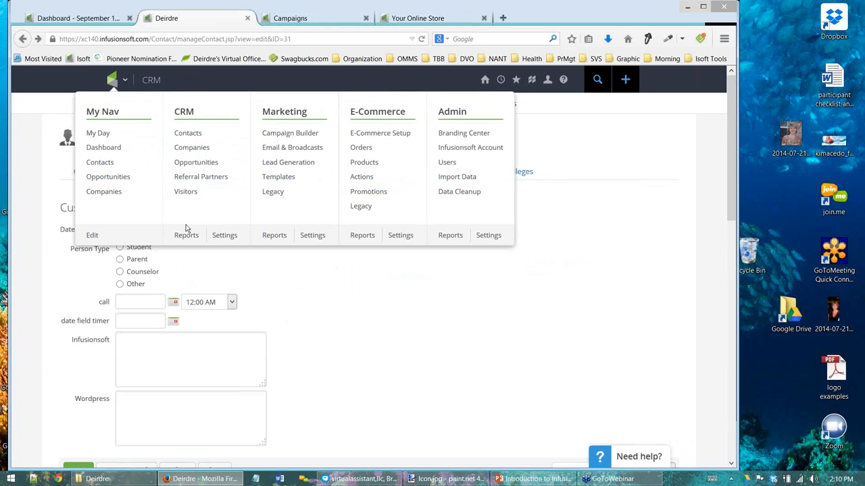
pyautogui.click(223, 238)
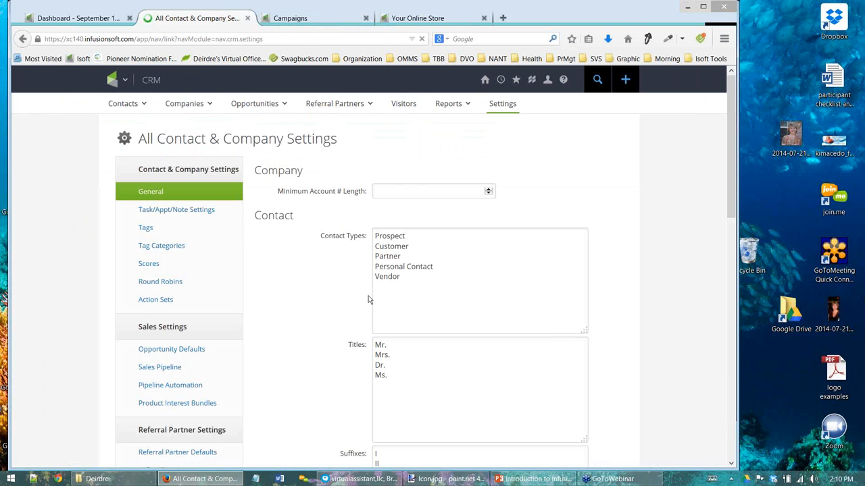
pyautogui.click(157, 228)
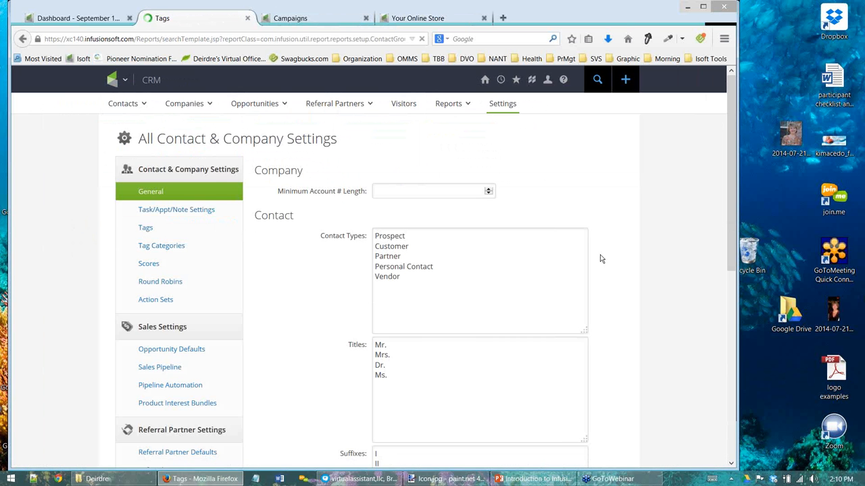
pyautogui.scroll(-3, 331, 304)
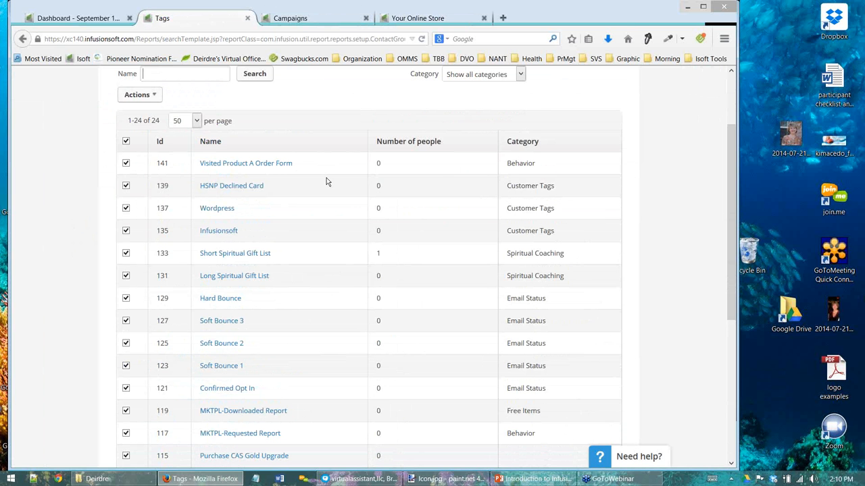
pyautogui.scroll(-1, 338, 222)
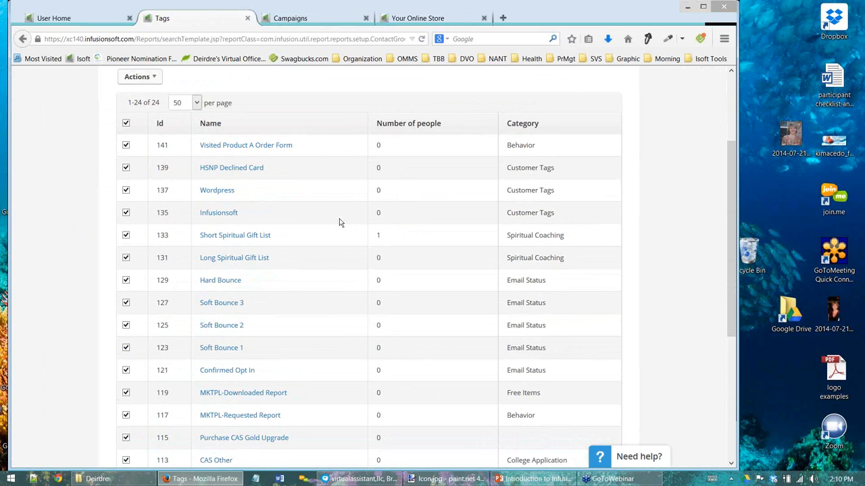
# - Look through the rest of the tags list down to the Nurture Subscriber tag
pyautogui.scroll(-1, 340, 223)
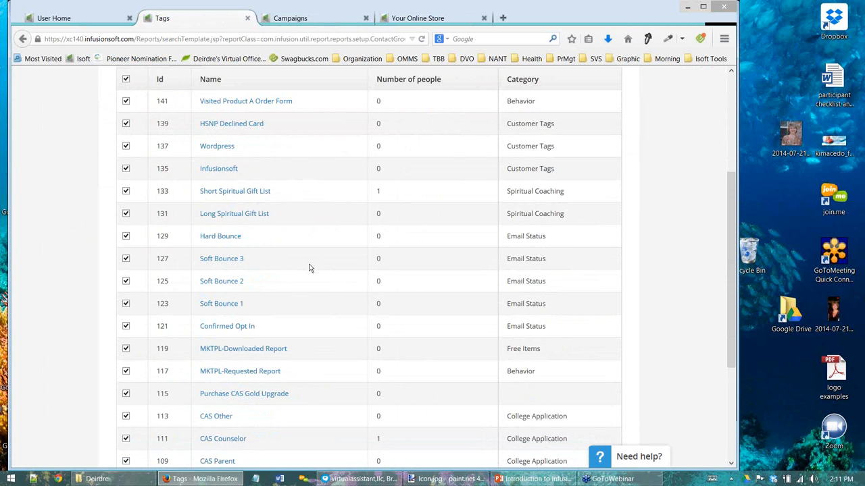
pyautogui.scroll(-1, 310, 268)
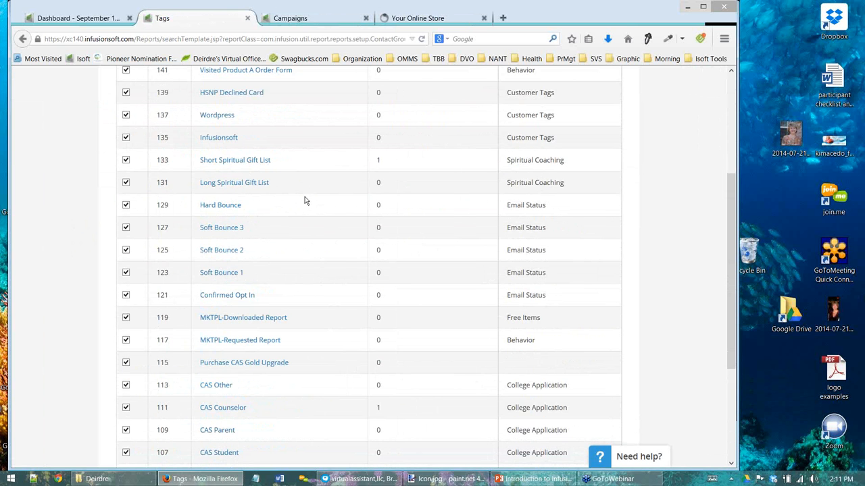
pyautogui.scroll(-4, 301, 228)
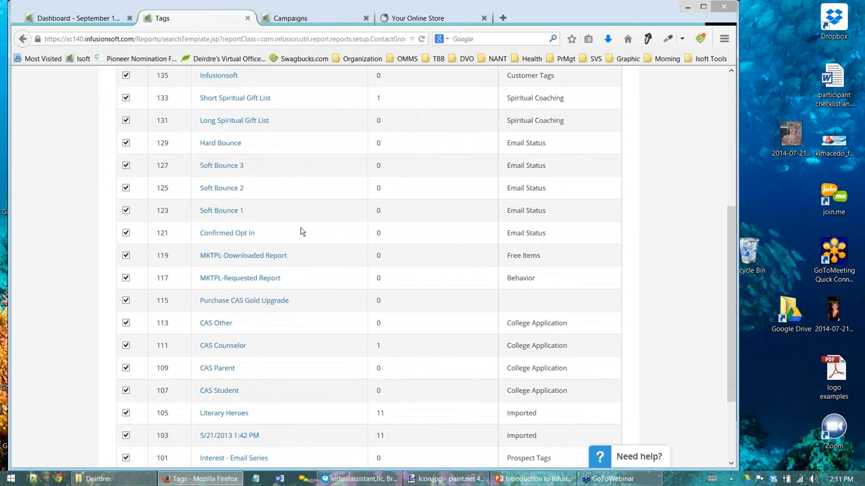
pyautogui.scroll(-2, 300, 228)
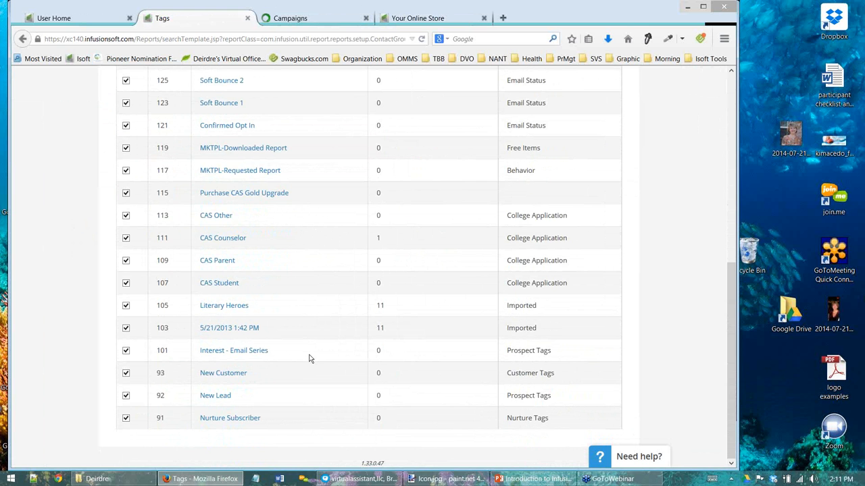
pyautogui.scroll(8, 310, 346)
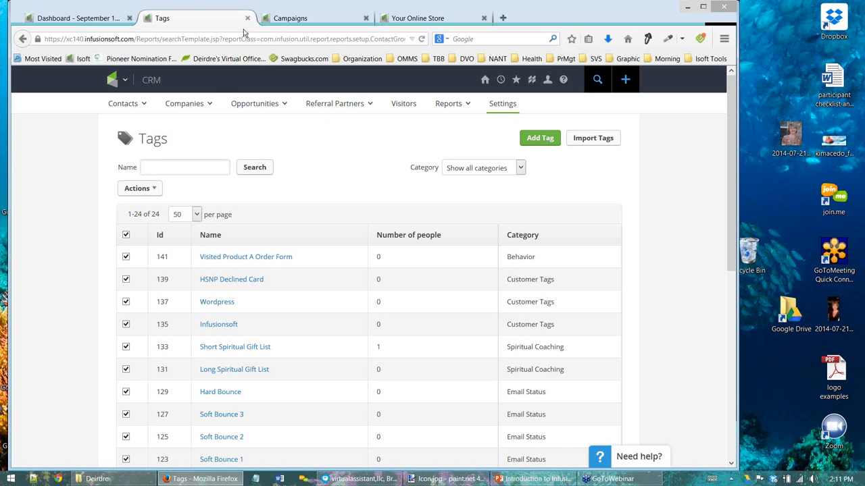
# - Open the product list from the E-Commerce Setup and open the Gourmet Coffee Guide product
pyautogui.click(412, 18)
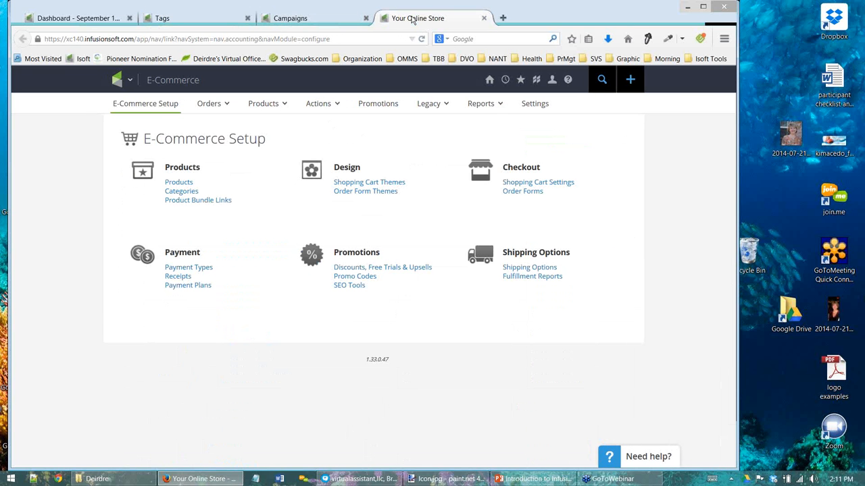
pyautogui.click(263, 104)
pyautogui.click(79, 129)
pyautogui.click(179, 183)
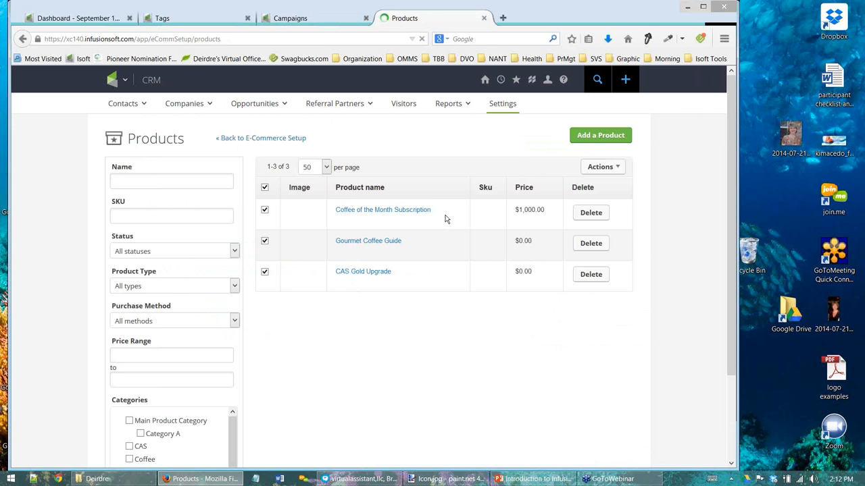
pyautogui.click(382, 242)
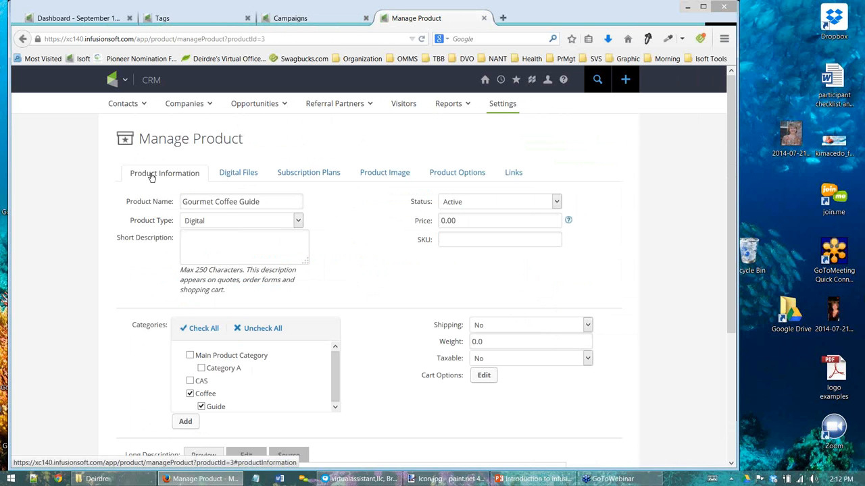
# - Try the Product option as the product type and set the type back to Digital
pyautogui.click(220, 223)
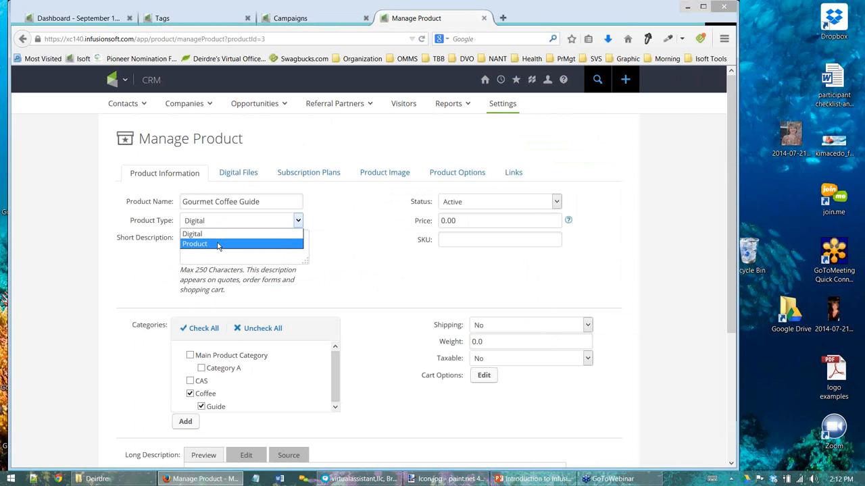
pyautogui.click(226, 223)
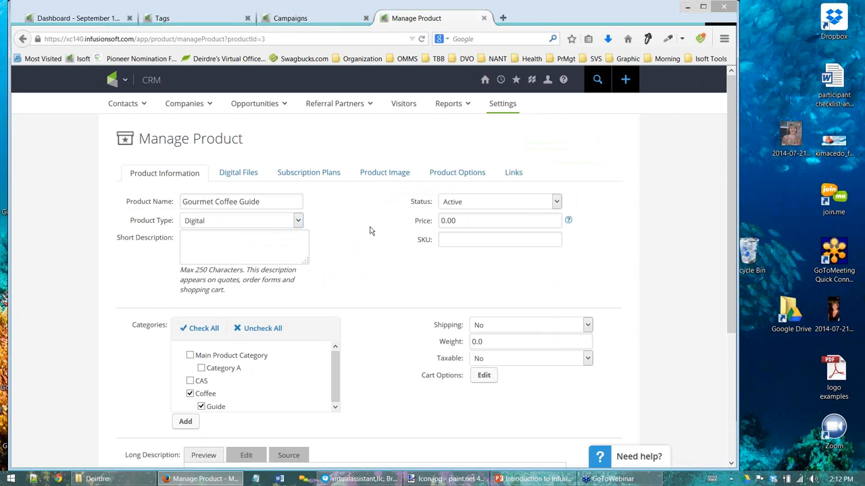
pyautogui.click(262, 223)
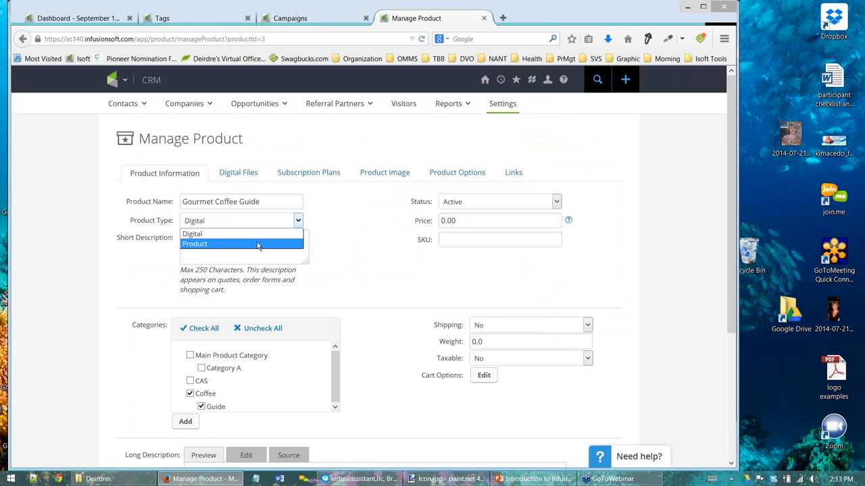
pyautogui.click(257, 243)
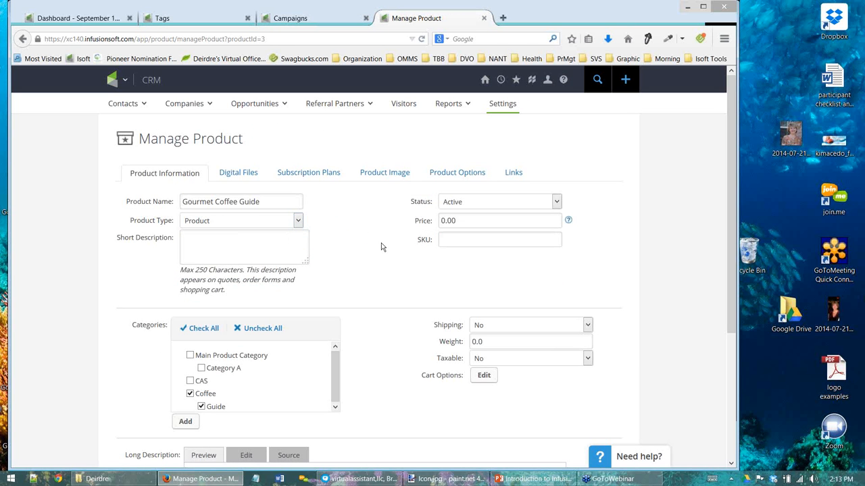
pyautogui.click(240, 222)
pyautogui.click(240, 233)
pyautogui.scroll(-1, 379, 283)
pyautogui.scroll(1, 380, 284)
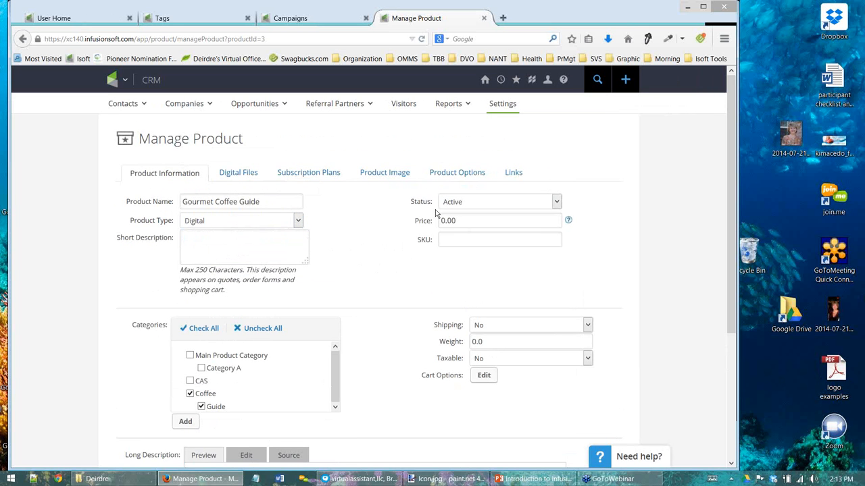
# - View the product's status and shipping choices along with its category, tax and long description fields
pyautogui.click(469, 203)
pyautogui.click(464, 202)
pyautogui.scroll(-3, 410, 259)
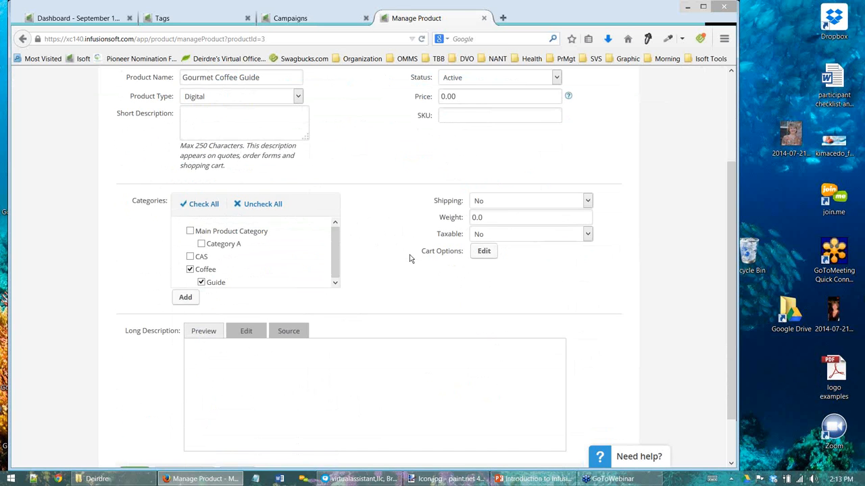
pyautogui.click(503, 203)
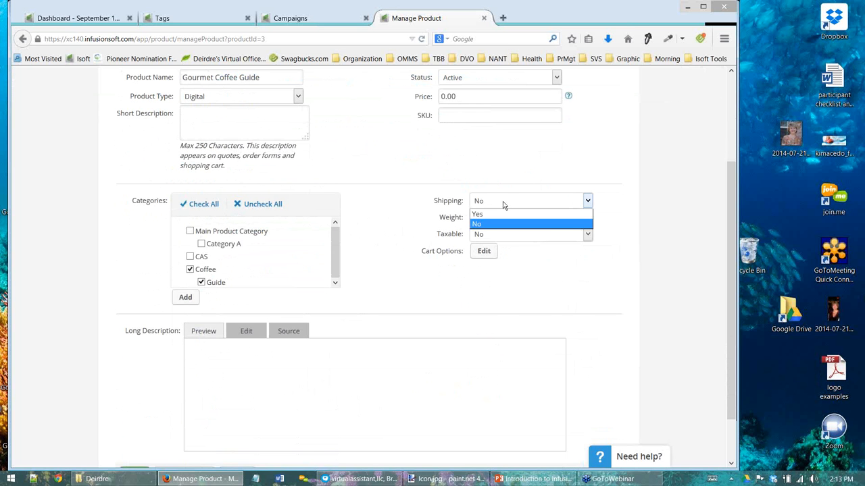
pyautogui.click(503, 201)
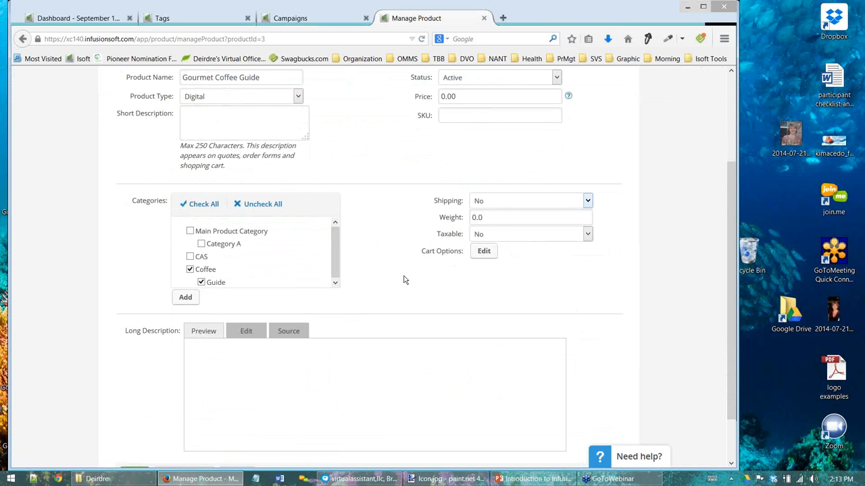
pyautogui.scroll(-1, 404, 279)
pyautogui.scroll(3, 405, 279)
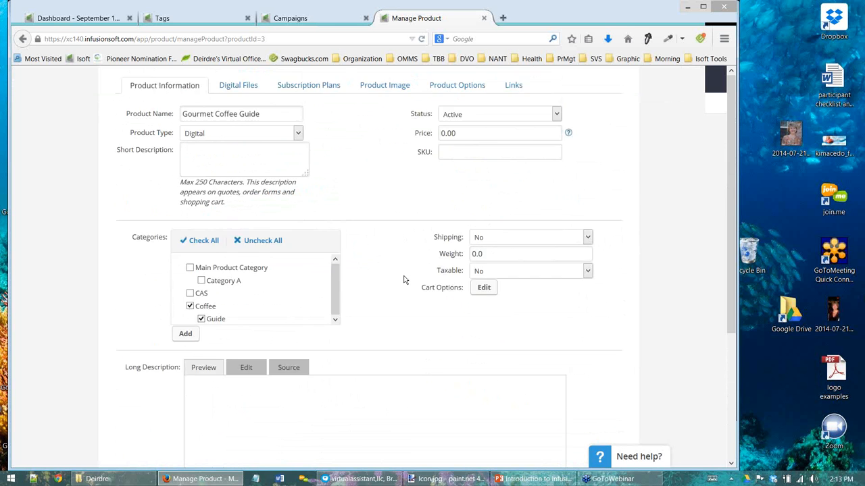
# - Upload 2014-08-16_1748.png as the shopping cart image of the Gourmet Coffee Guide and view its size versions
pyautogui.click(392, 174)
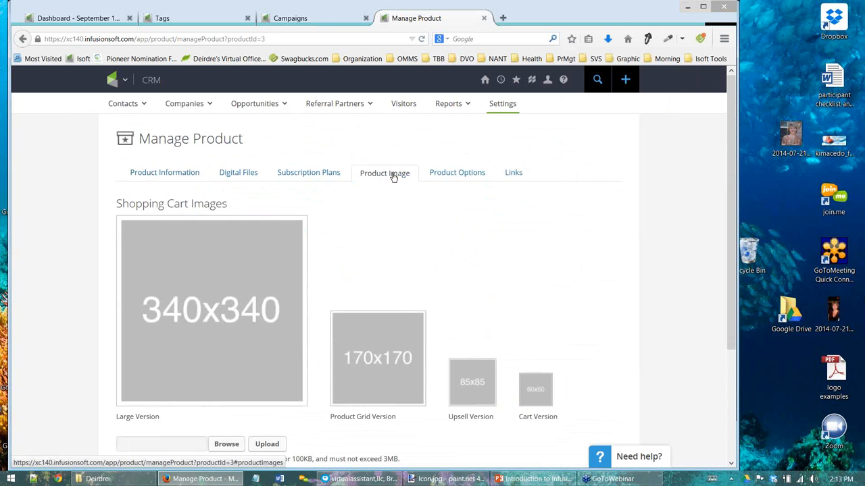
pyautogui.scroll(-2, 511, 280)
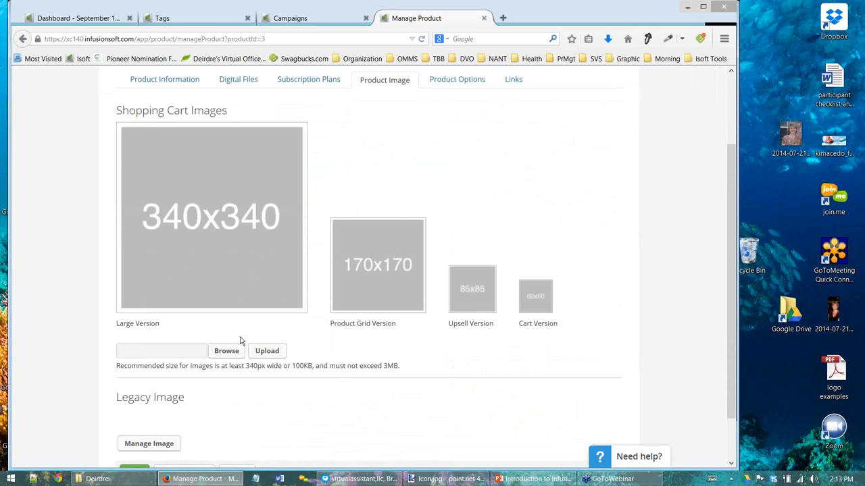
pyautogui.click(227, 352)
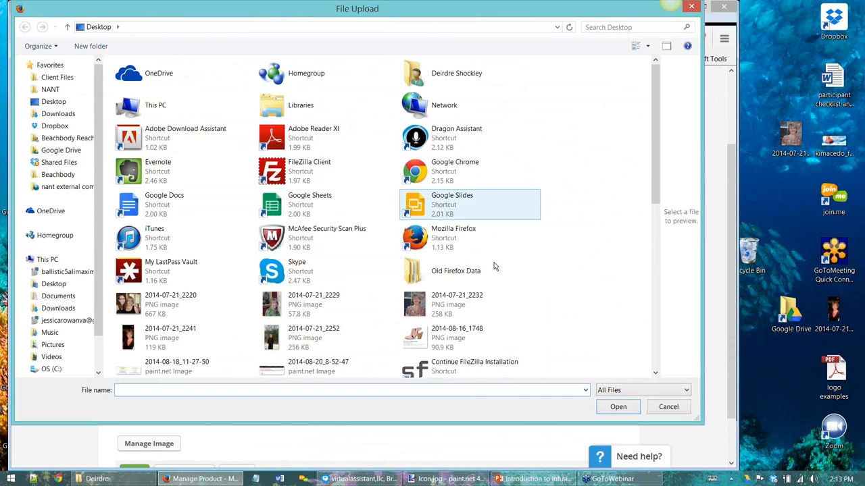
pyautogui.click(444, 338)
pyautogui.click(615, 407)
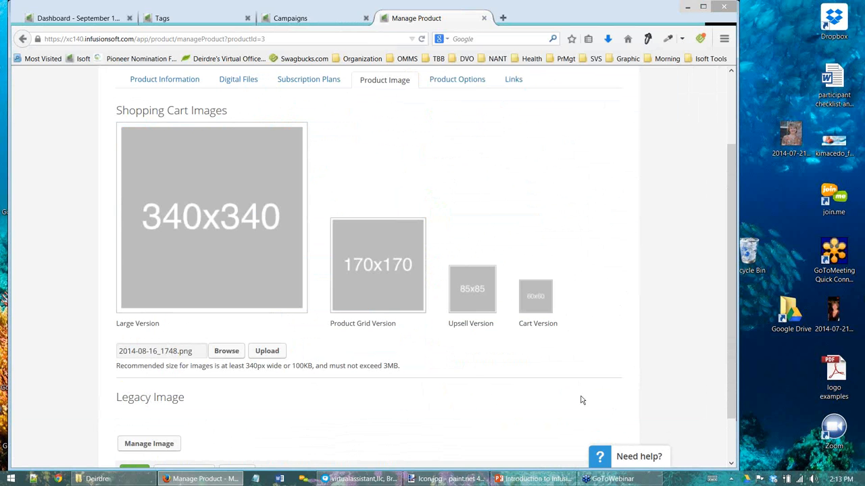
pyautogui.click(264, 351)
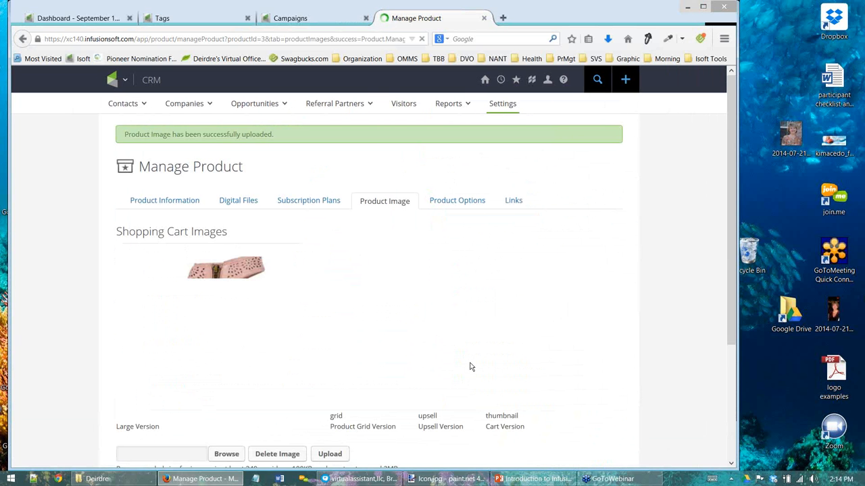
pyautogui.scroll(-3, 471, 367)
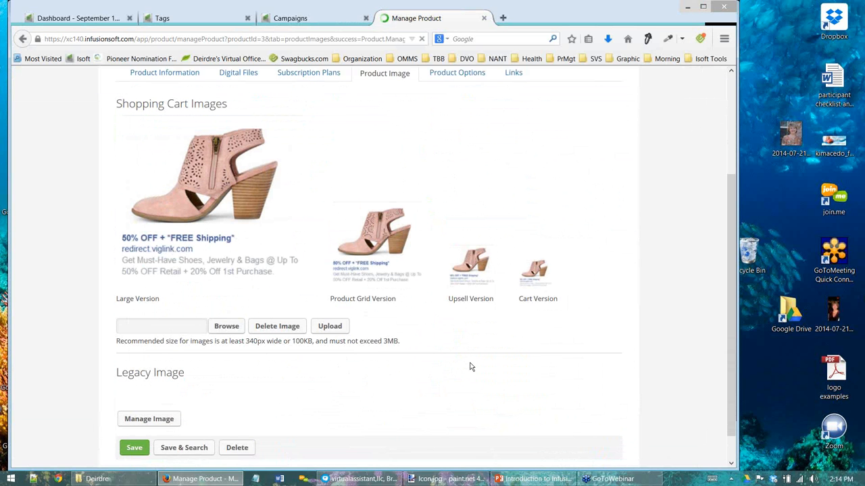
pyautogui.scroll(3, 471, 367)
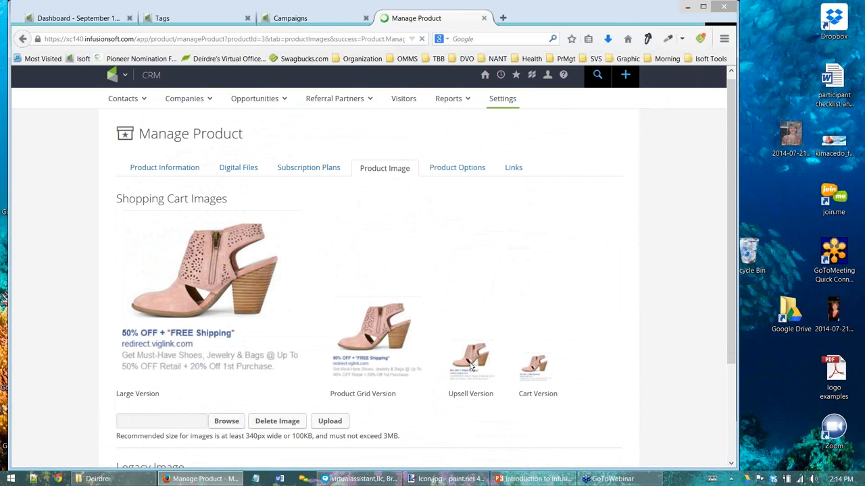
# - View the product options and links, open the product's shopping cart link, and close the cart page
pyautogui.click(474, 170)
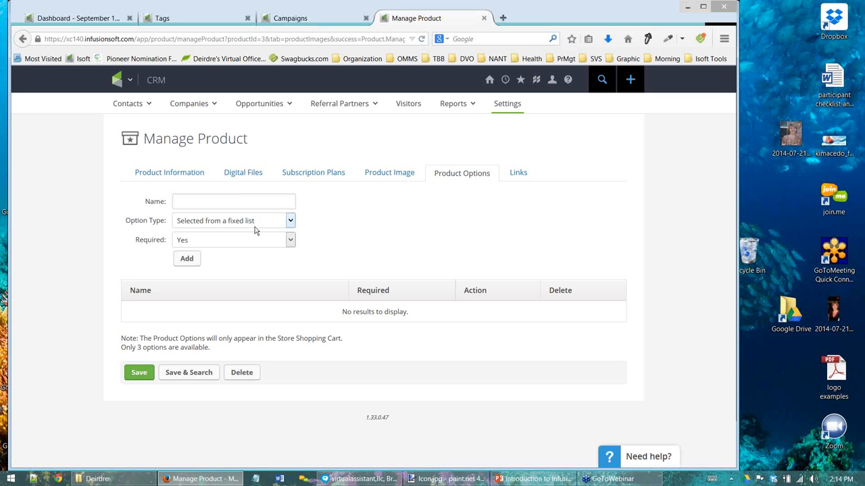
pyautogui.click(516, 174)
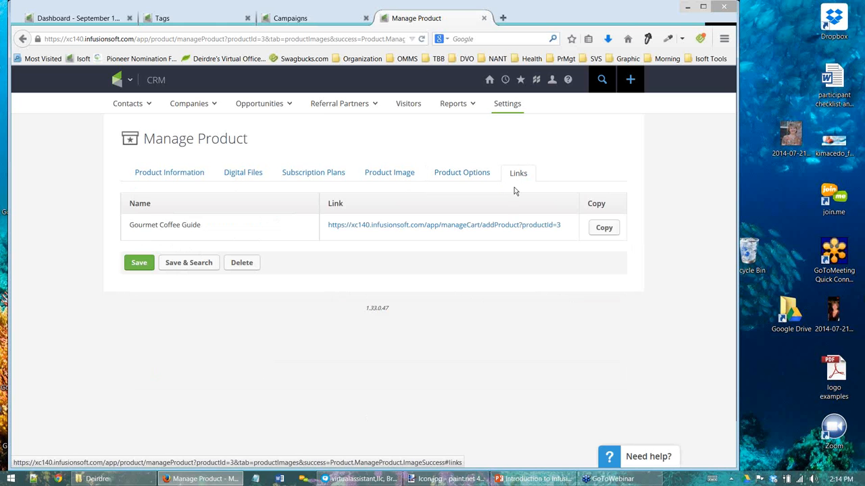
pyautogui.click(503, 229)
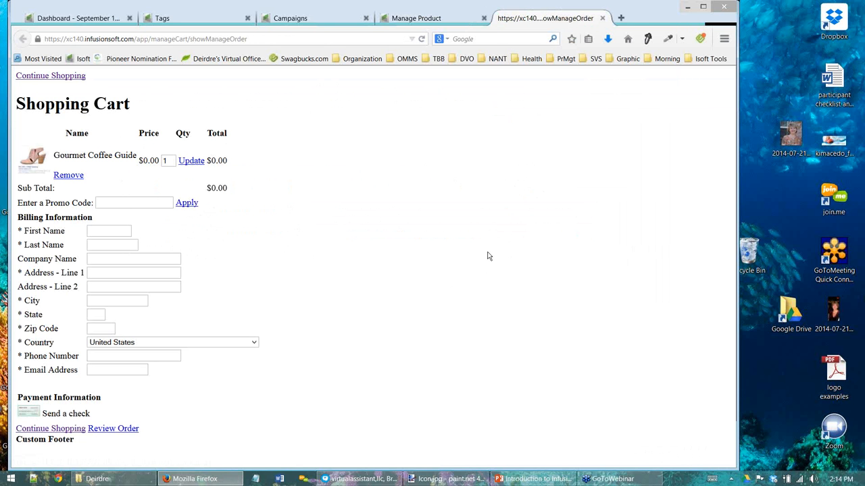
pyautogui.click(602, 18)
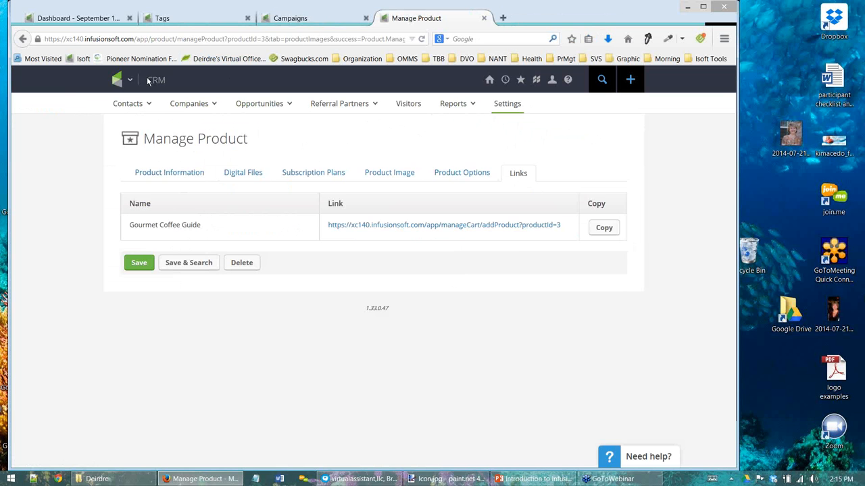
# - Return to the E-Commerce Setup and open the list of order forms
pyautogui.moveTo(120, 83)
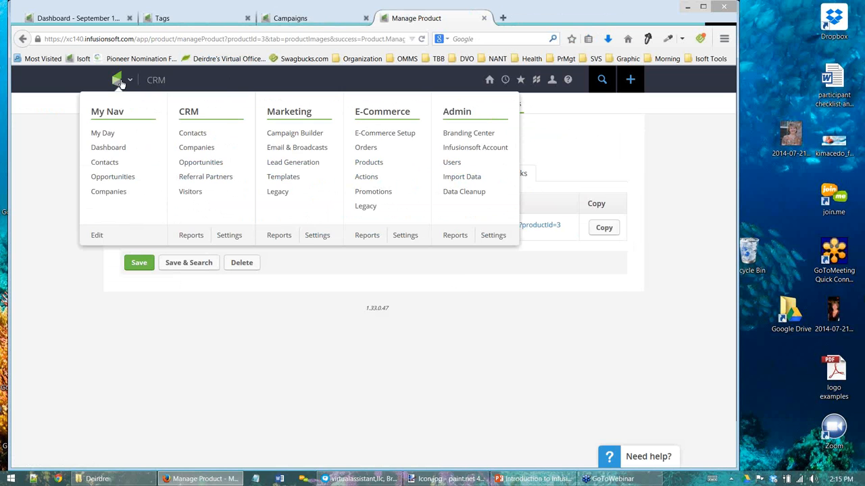
pyautogui.click(374, 136)
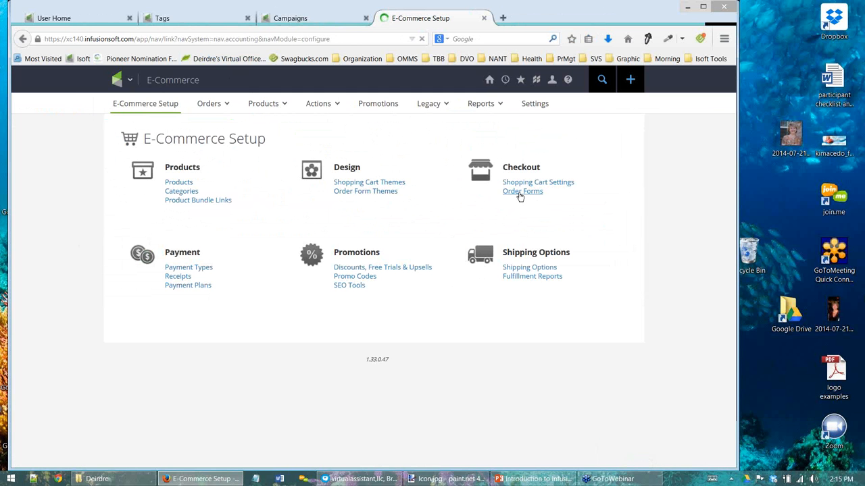
pyautogui.click(521, 194)
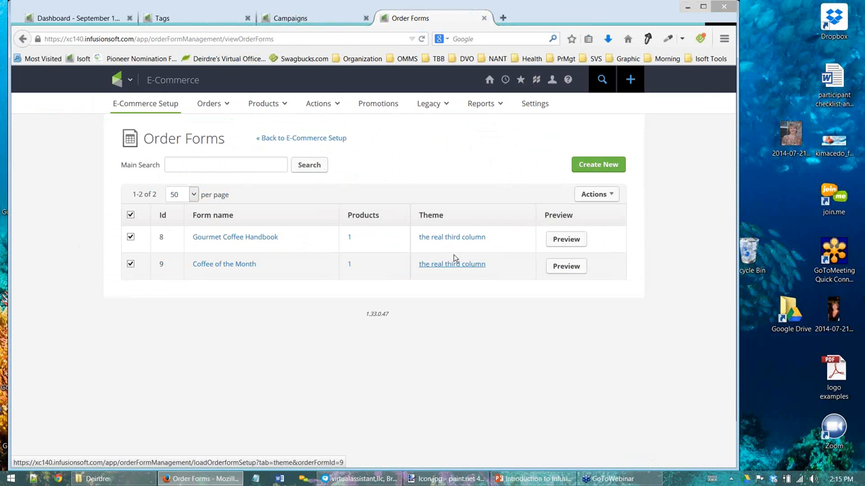
# - Preview the Gourmet Coffee Handbook order form, look over its sections, and return to the order forms list
pyautogui.click(560, 242)
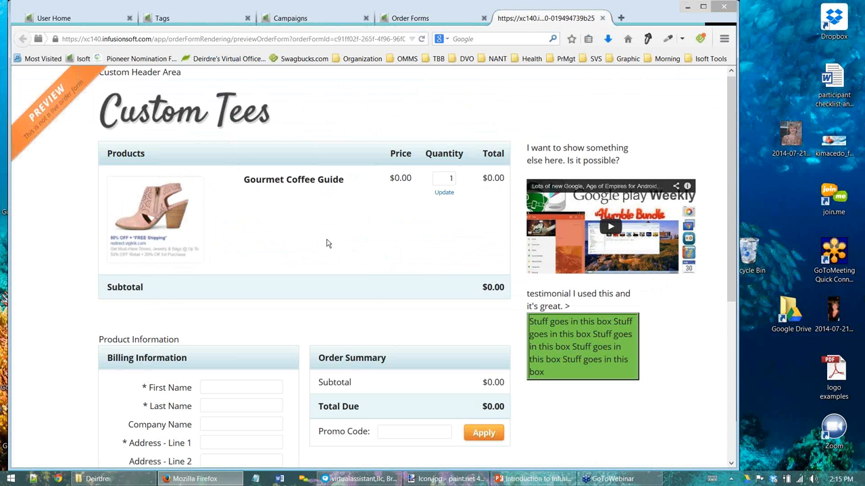
pyautogui.scroll(-2, 328, 244)
pyautogui.scroll(1, 328, 244)
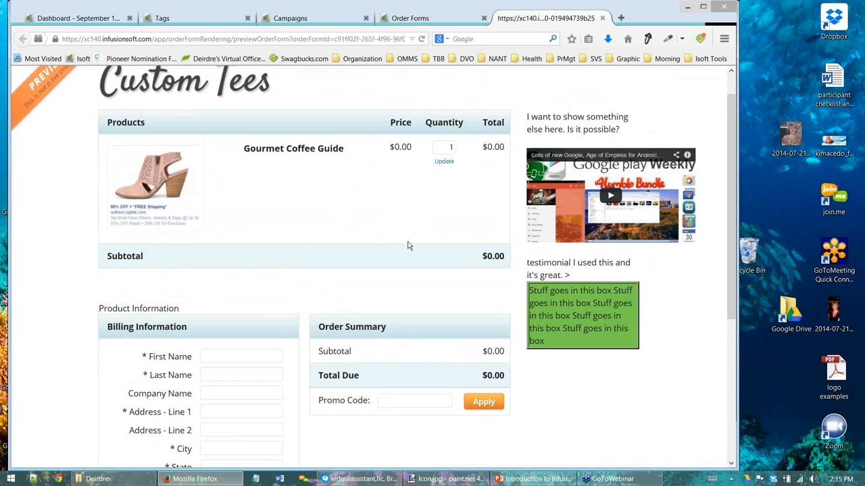
pyautogui.scroll(-1, 419, 237)
pyautogui.scroll(1, 446, 223)
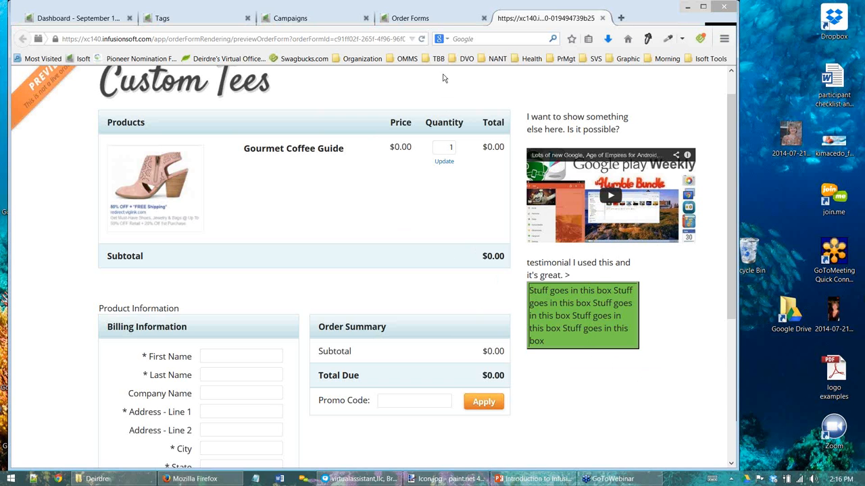
pyautogui.click(430, 12)
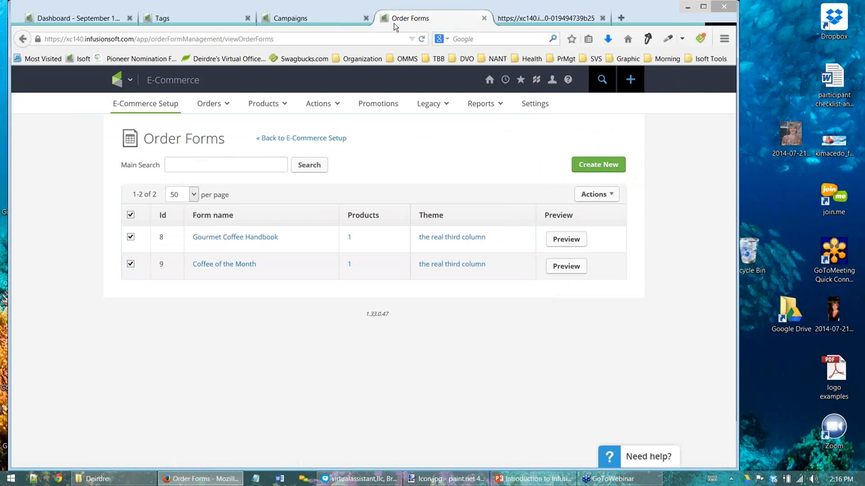
# - Switch to the marketing campaigns, open the templates list, and start a new email template from scratch
pyautogui.click(178, 20)
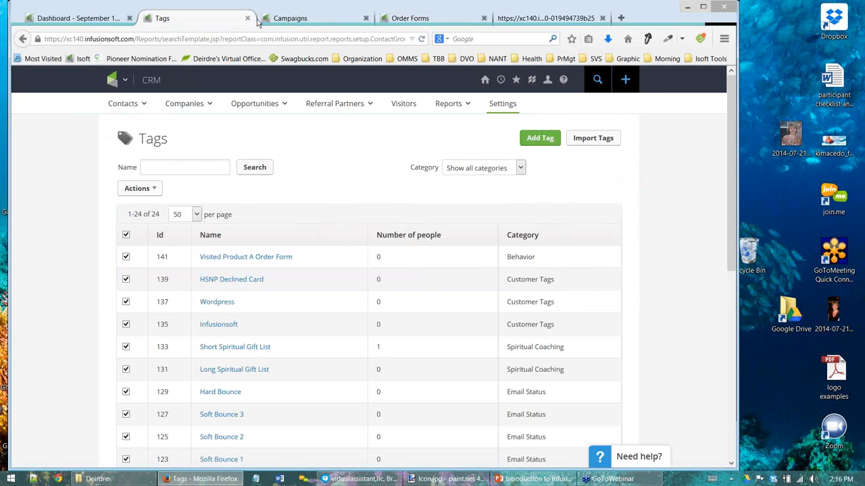
pyautogui.click(307, 21)
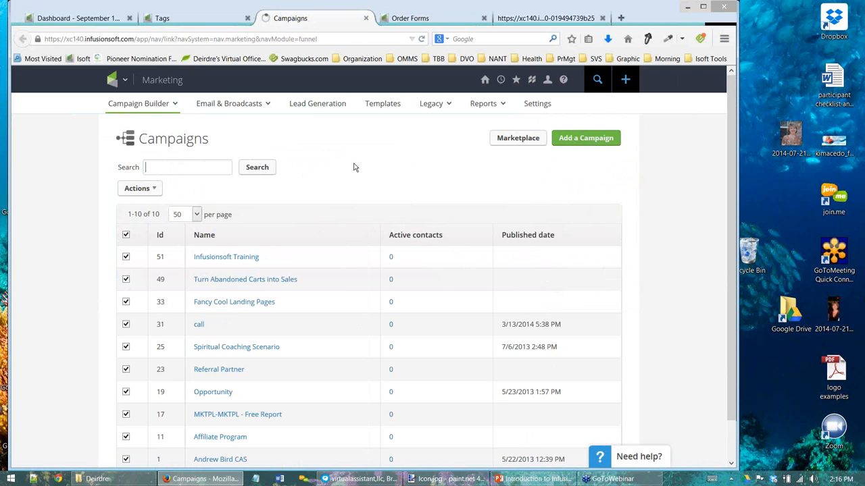
pyautogui.click(385, 103)
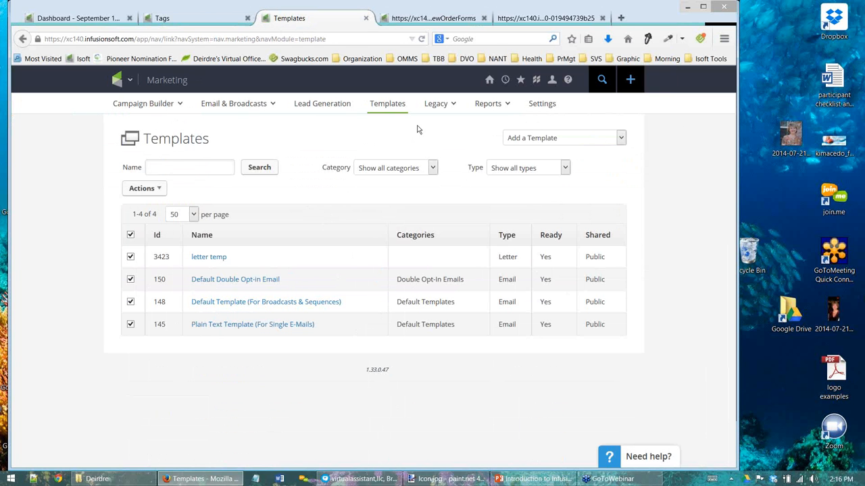
pyautogui.click(533, 138)
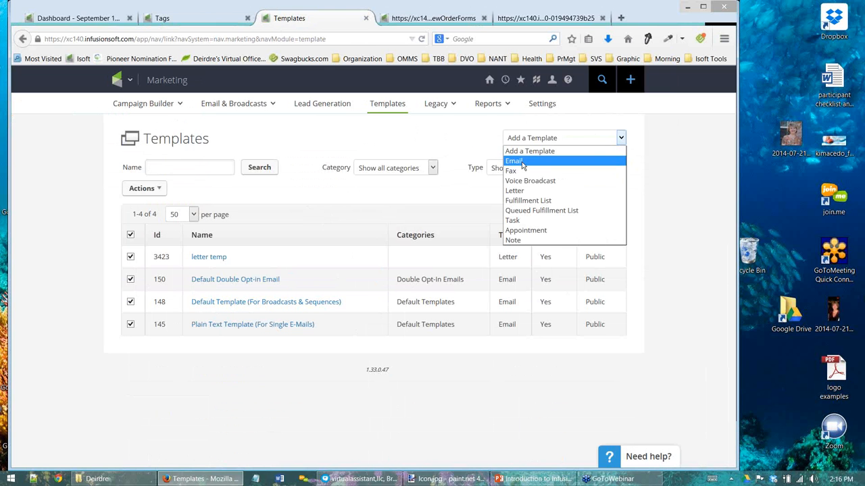
pyautogui.click(520, 162)
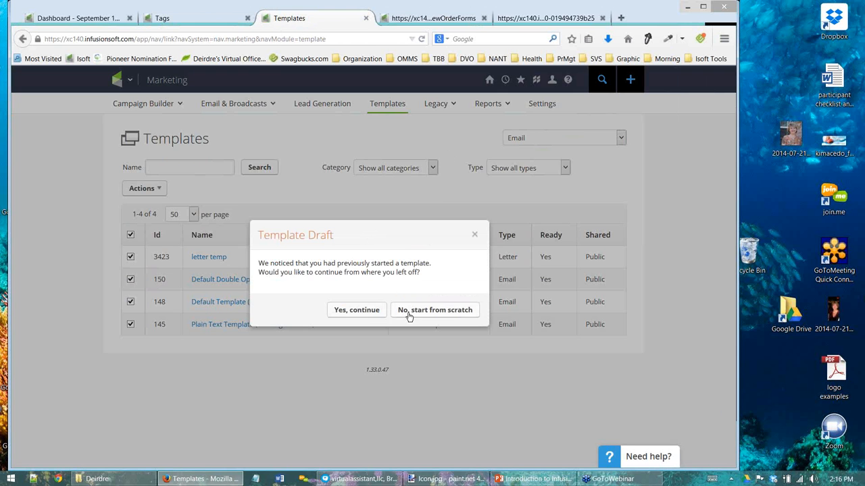
pyautogui.click(409, 315)
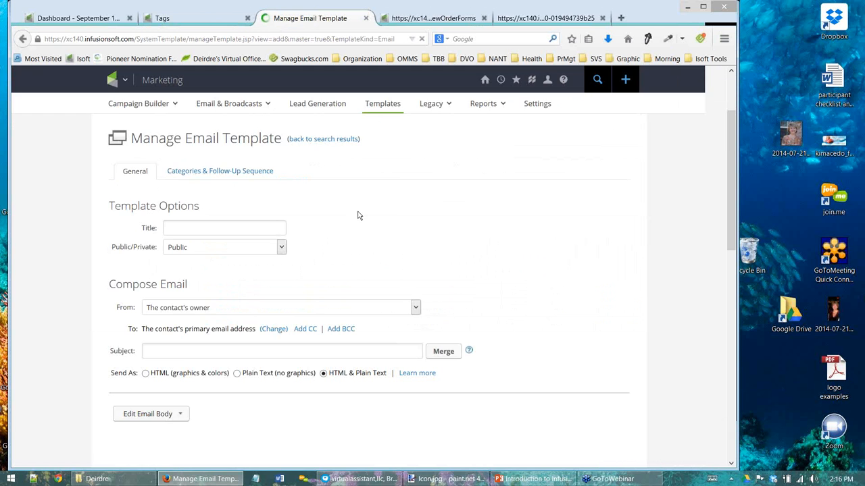
# - Open the template's email body for editing, move the floating settings panel clear of the formatting tools, and expand its Layout options
pyautogui.scroll(-5, 359, 216)
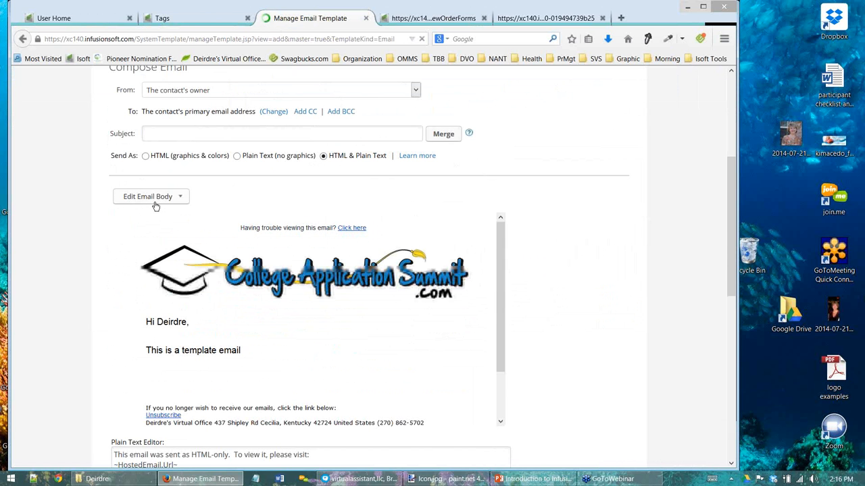
pyautogui.click(155, 200)
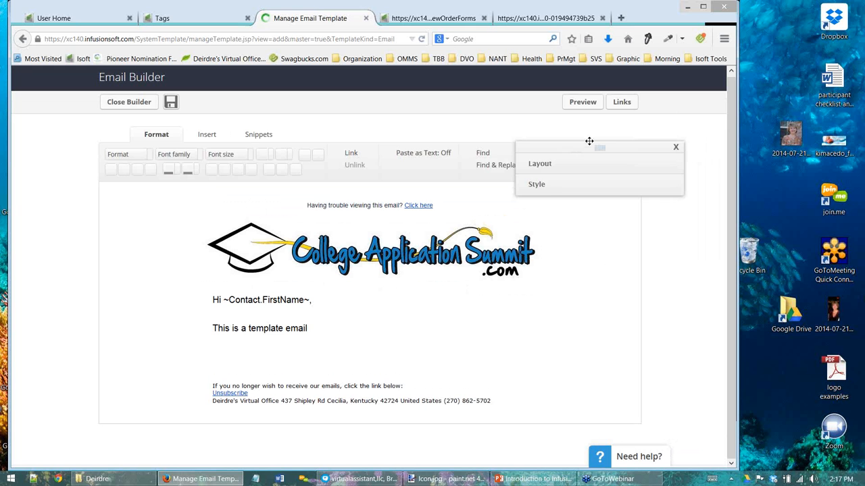
pyautogui.moveTo(589, 142); pyautogui.dragTo(612, 122)
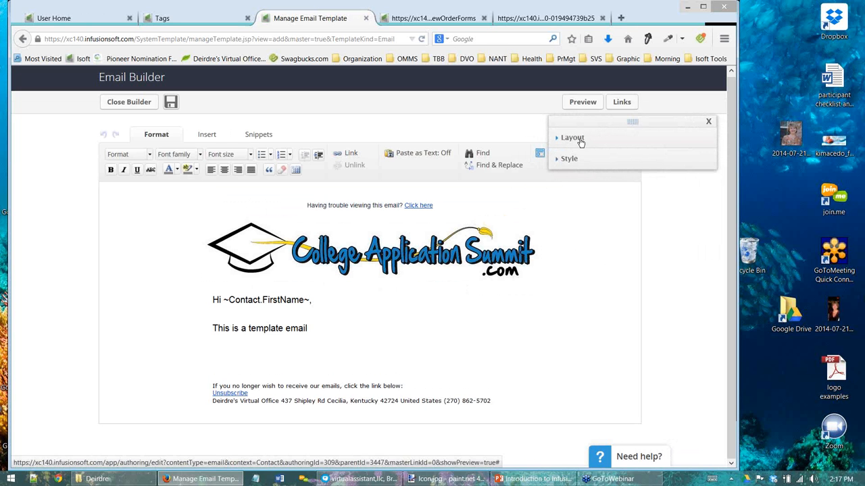
pyautogui.click(581, 143)
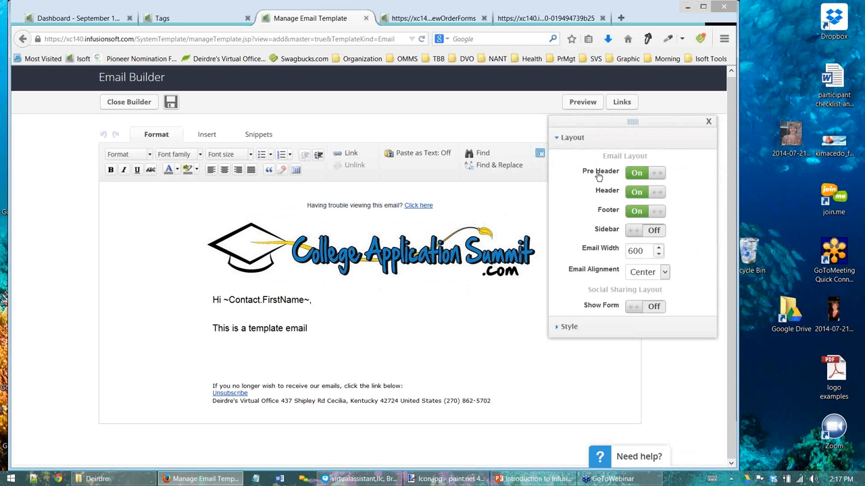
# - Insert "Open this email ---" in front of "Having trouble viewing this email?" in the email's pre-header
pyautogui.moveTo(300, 200)
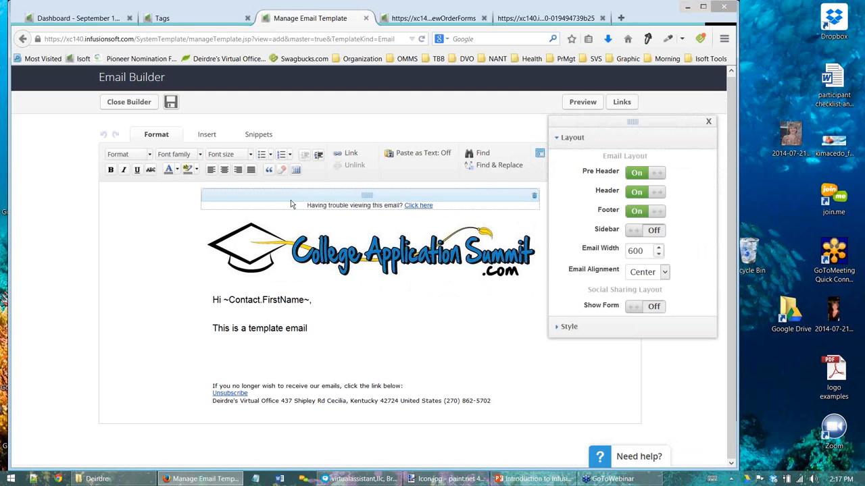
pyautogui.click(348, 205)
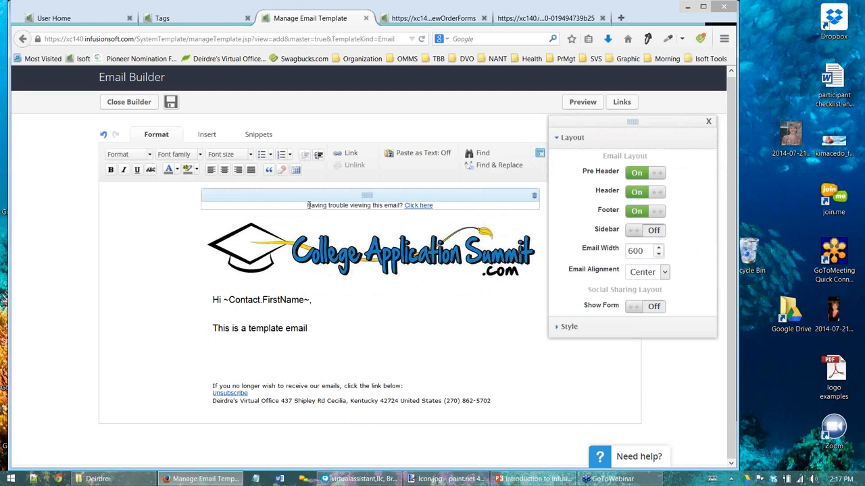
pyautogui.moveTo(308, 206); pyautogui.dragTo(458, 206)
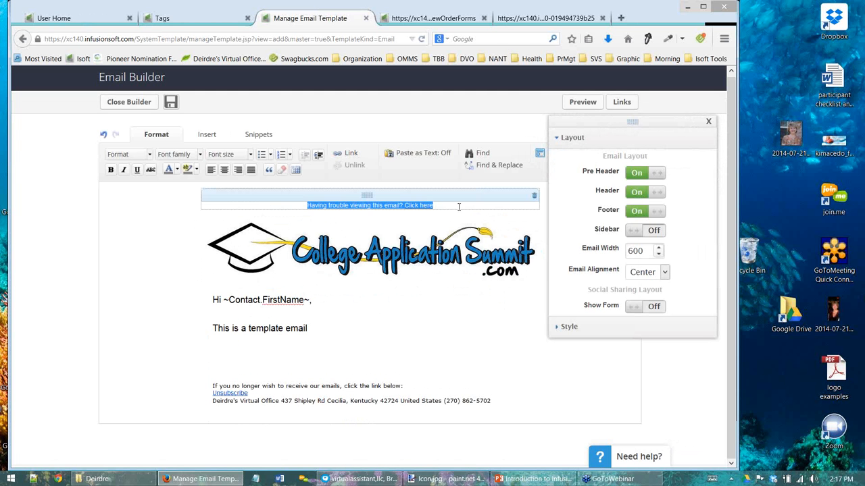
pyautogui.click(458, 206)
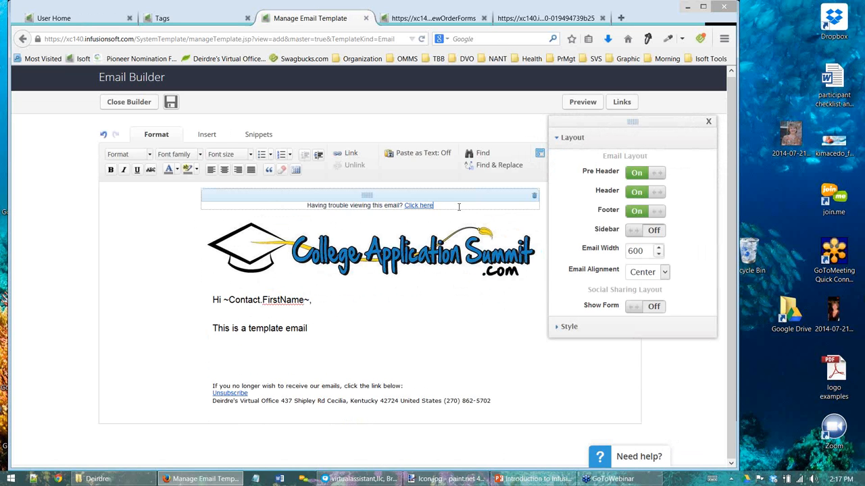
pyautogui.click(307, 205)
pyautogui.write('Open ')
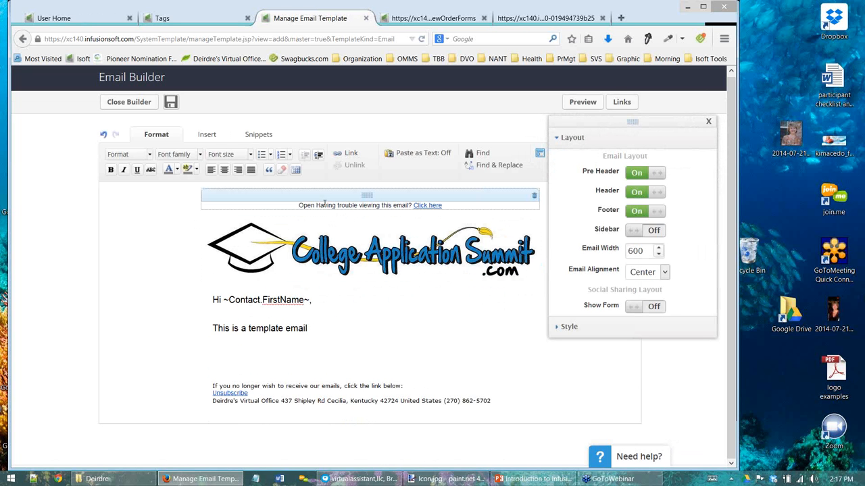
pyautogui.write('this')
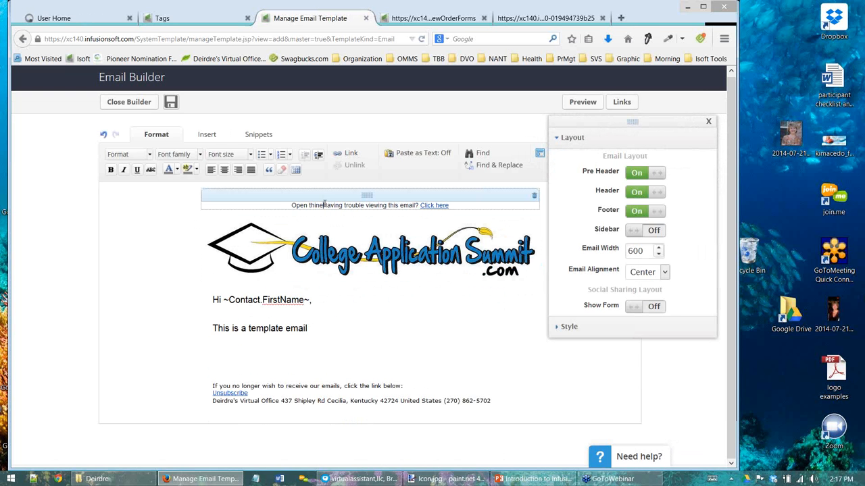
pyautogui.write('email ')
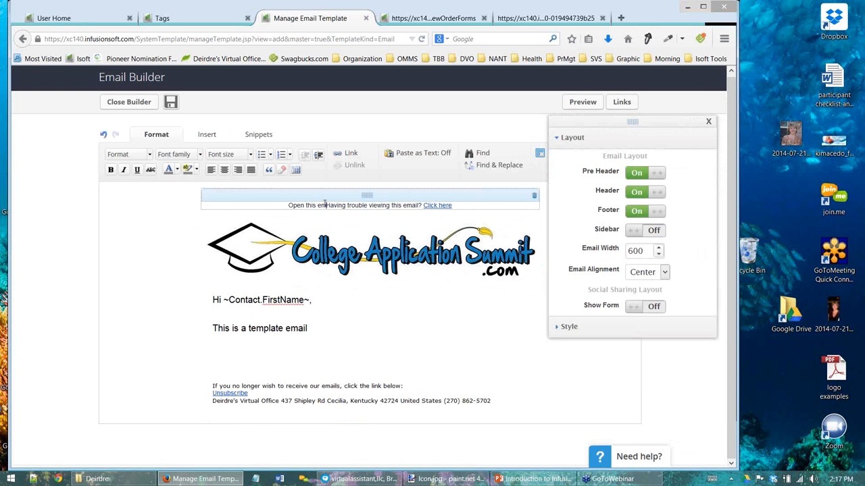
pyautogui.write('--')
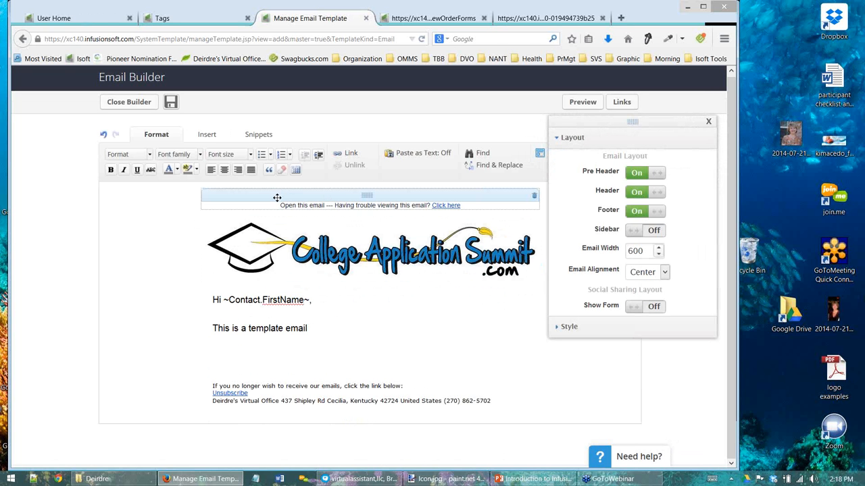
pyautogui.moveTo(279, 205); pyautogui.dragTo(479, 209)
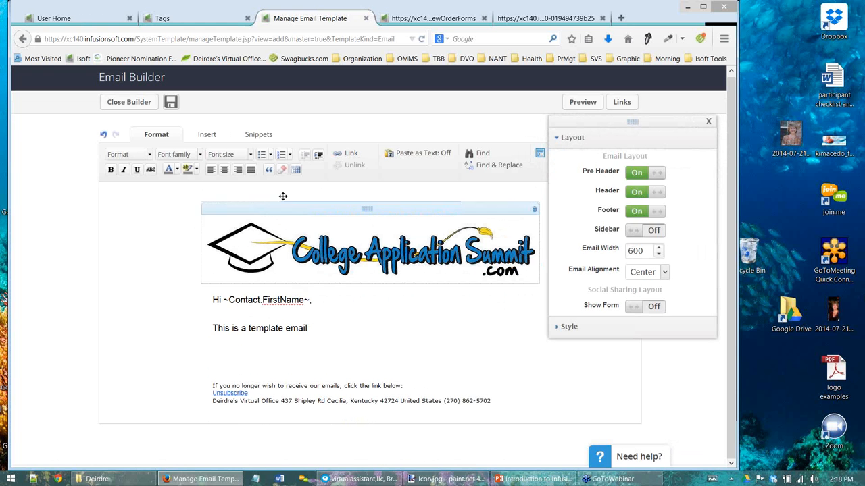
pyautogui.click(280, 206)
# - Open the header logo's image options, try D-FBapplogo.jpg and college-app-summit.jpg, and choose DVO-Header-file.png as the image
pyautogui.click(337, 244)
pyautogui.doubleClick(337, 244)
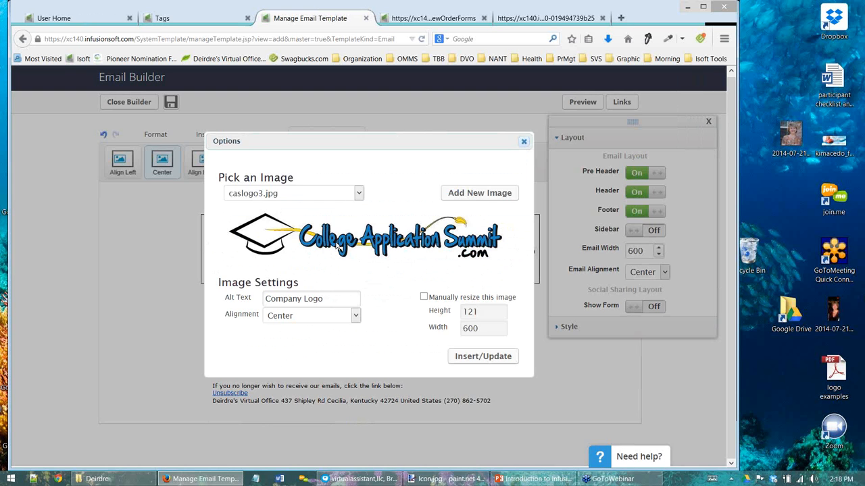
pyautogui.click(292, 196)
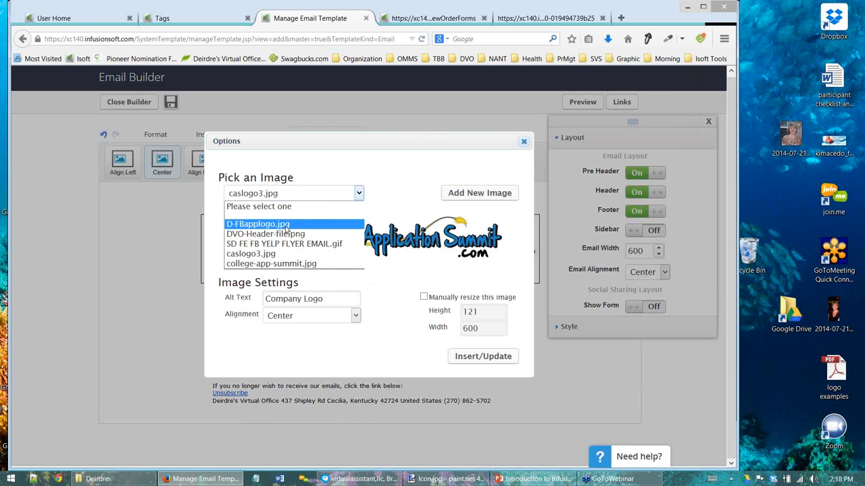
pyautogui.click(286, 225)
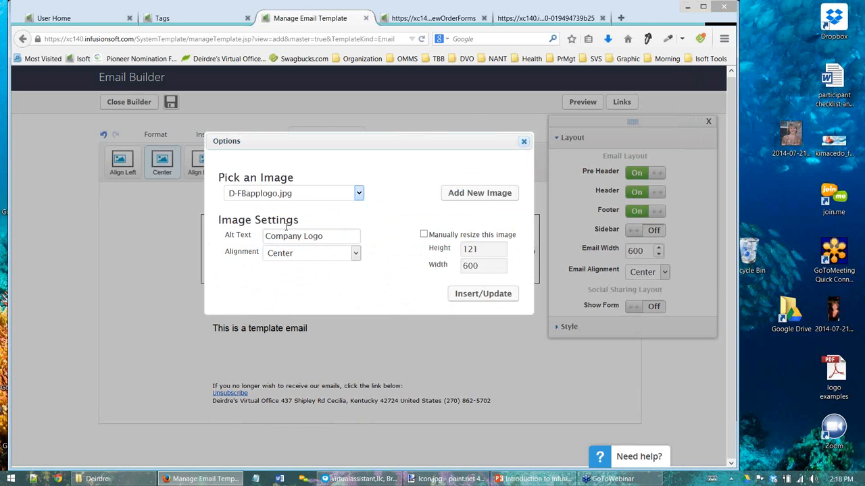
pyautogui.click(290, 196)
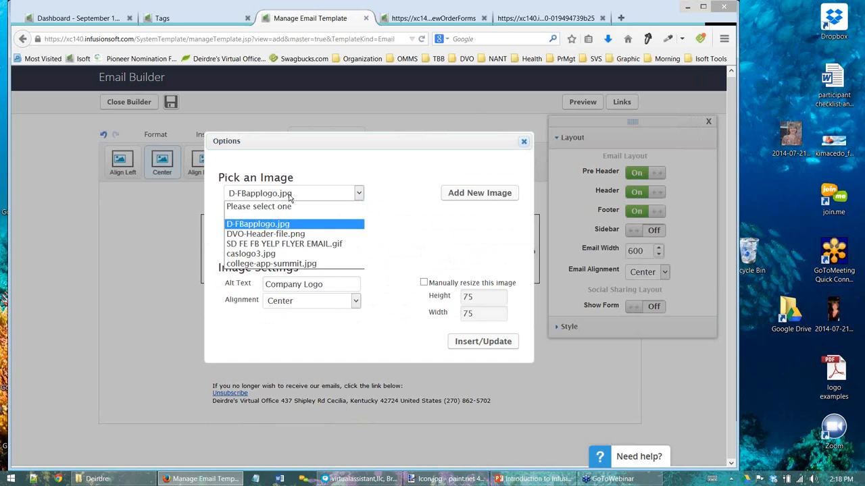
pyautogui.click(277, 264)
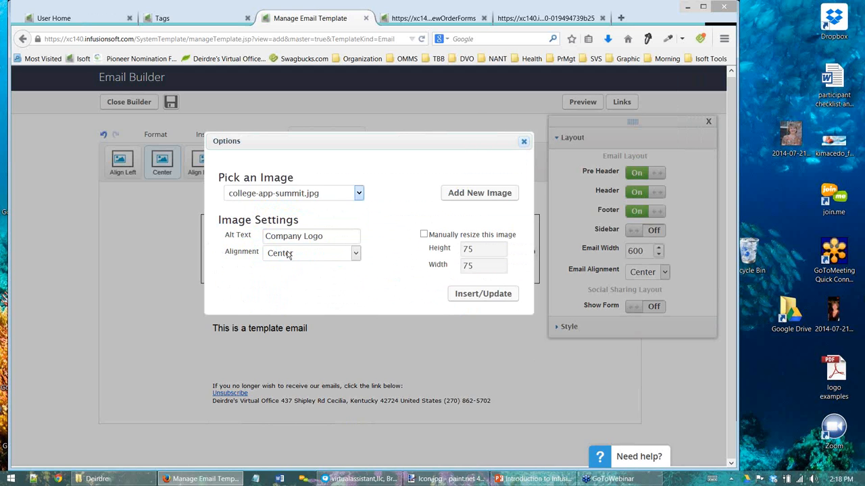
pyautogui.click(310, 200)
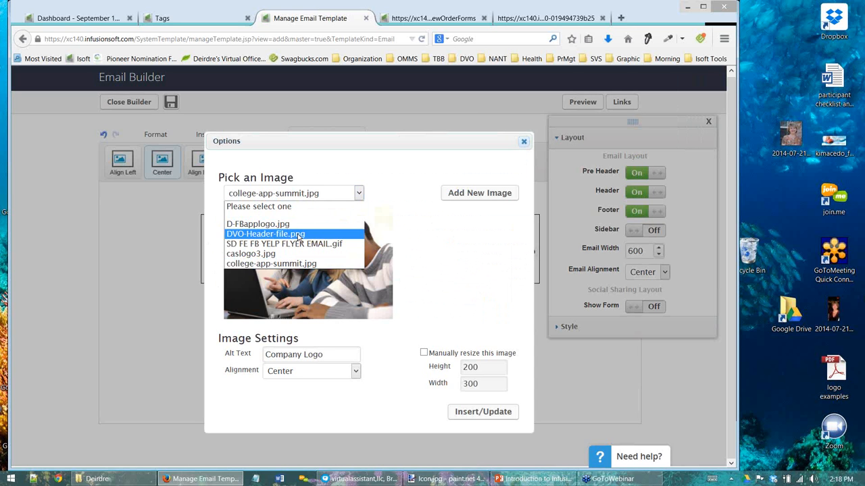
pyautogui.click(298, 234)
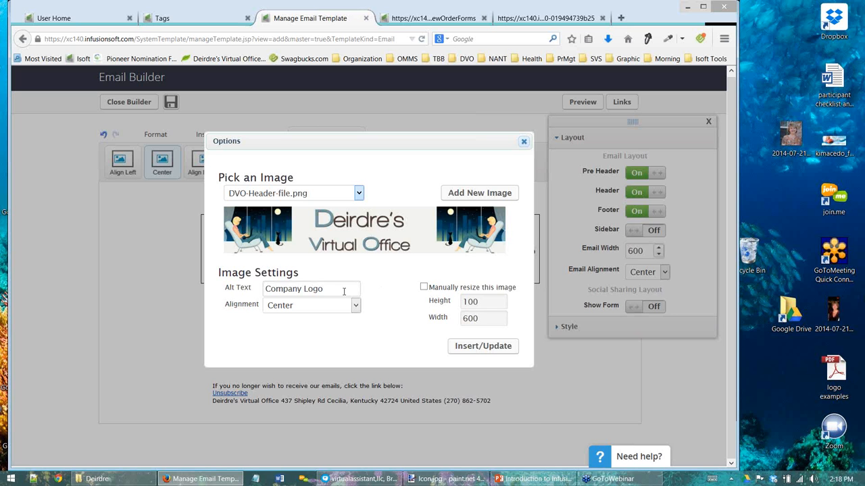
# - Set the header image's alt text to "Deirdre's Virtual Office" and update the image in the email
pyautogui.moveTo(343, 291); pyautogui.dragTo(264, 290)
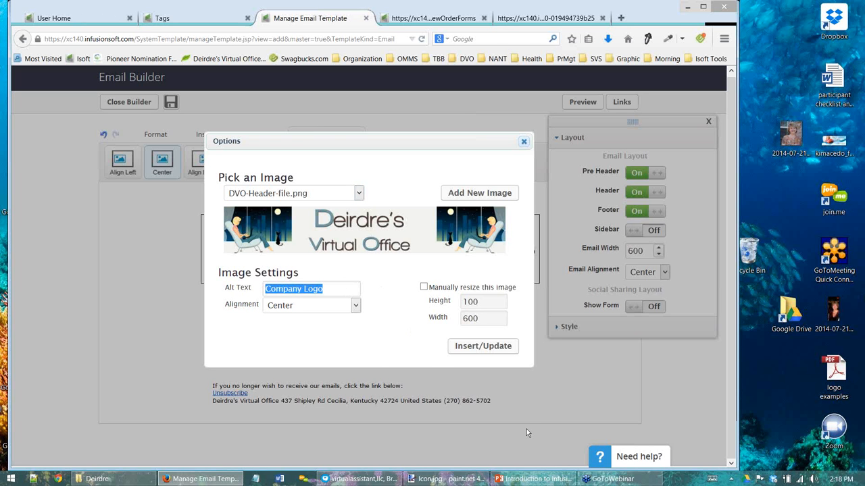
pyautogui.write("Deirdre's V")
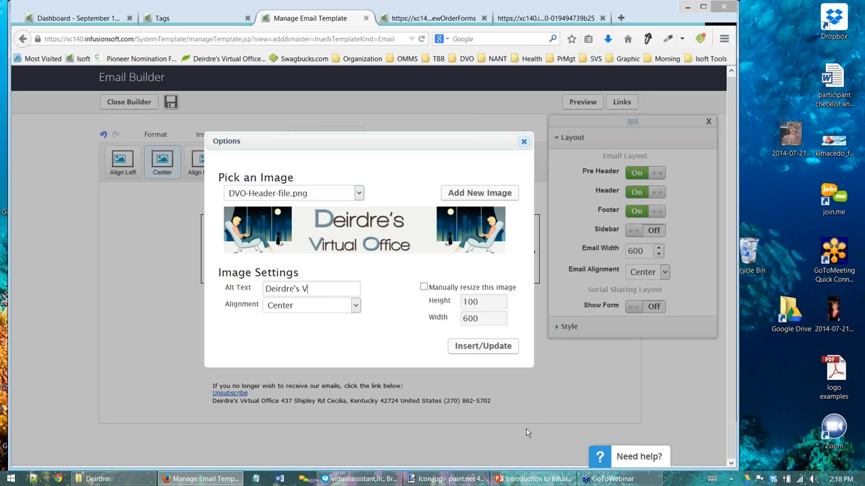
pyautogui.write('irtual Offic')
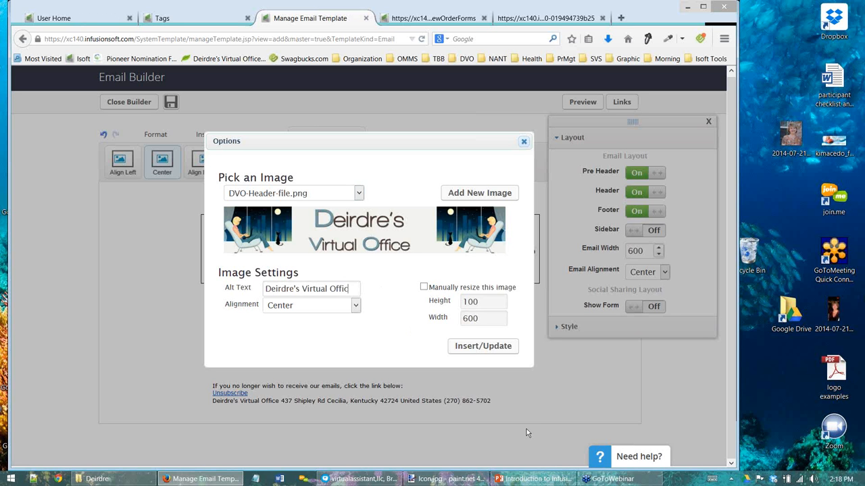
pyautogui.write('e')
pyautogui.click(458, 347)
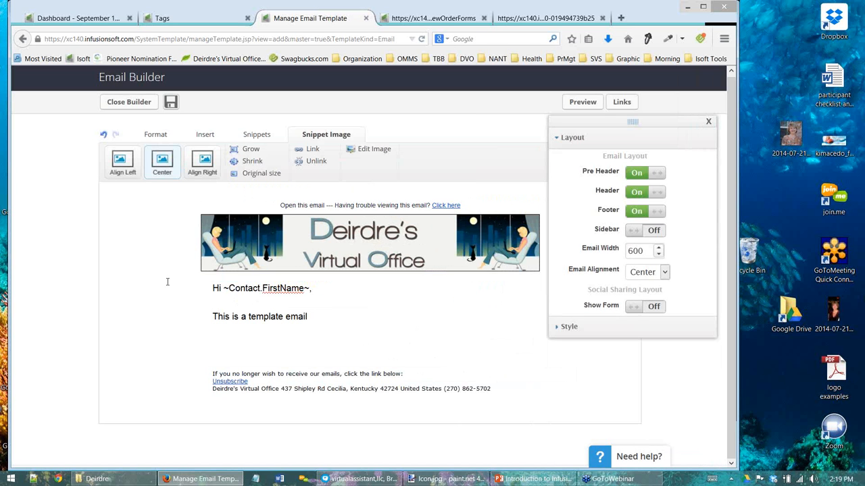
# - Show the available snippets with the layout panel collapsed and out of the way, and try placing an Article snippet below the header
pyautogui.click(267, 139)
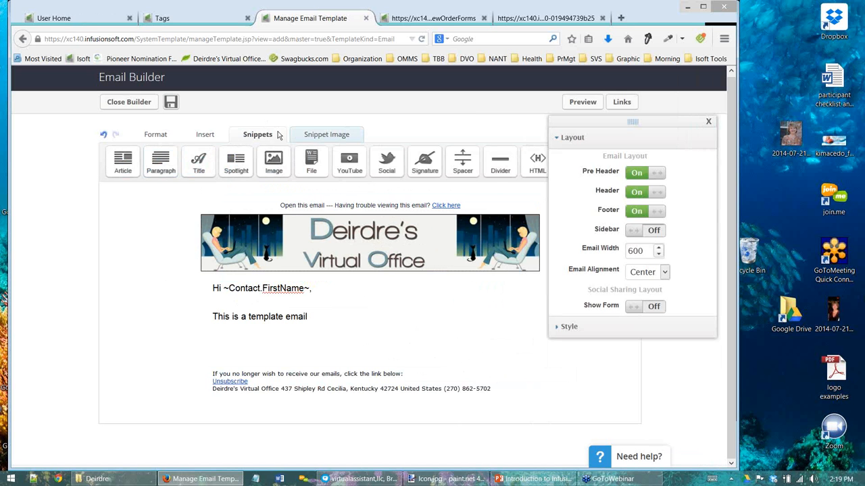
pyautogui.click(560, 138)
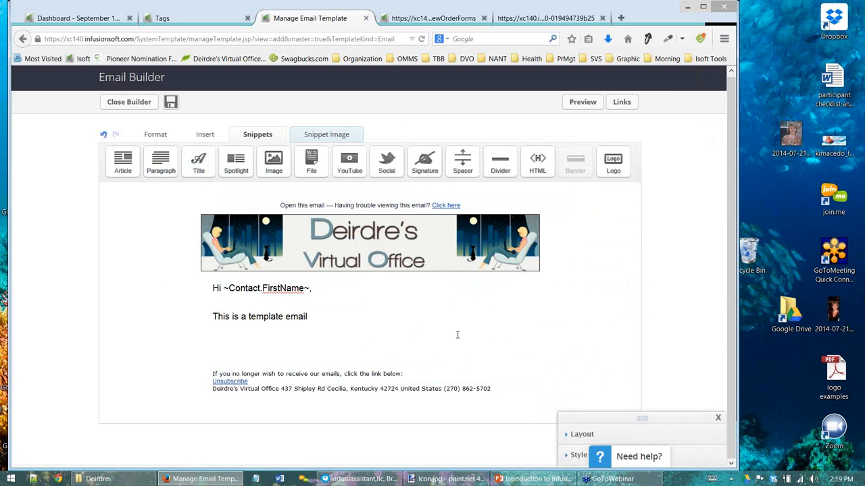
pyautogui.moveTo(108, 169); pyautogui.dragTo(627, 158)
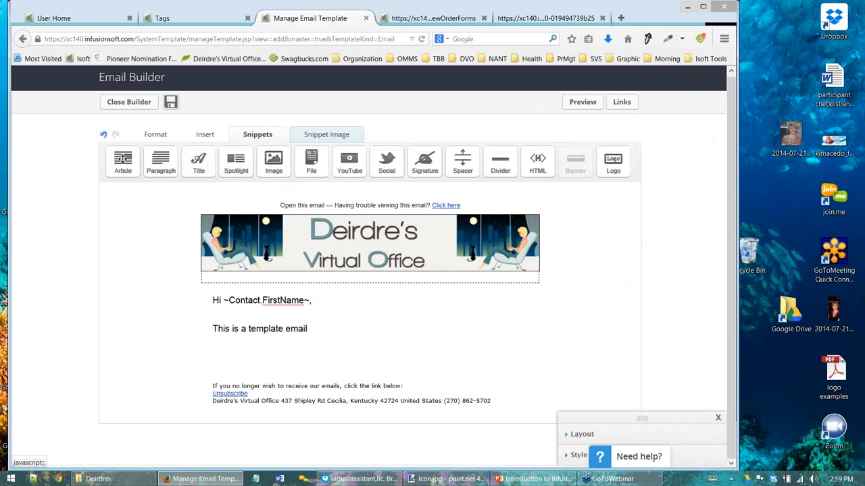
pyautogui.moveTo(123, 159)
pyautogui.mouseDown()
pyautogui.moveTo(125, 173)
pyautogui.moveTo(122, 162)
pyautogui.mouseUp()
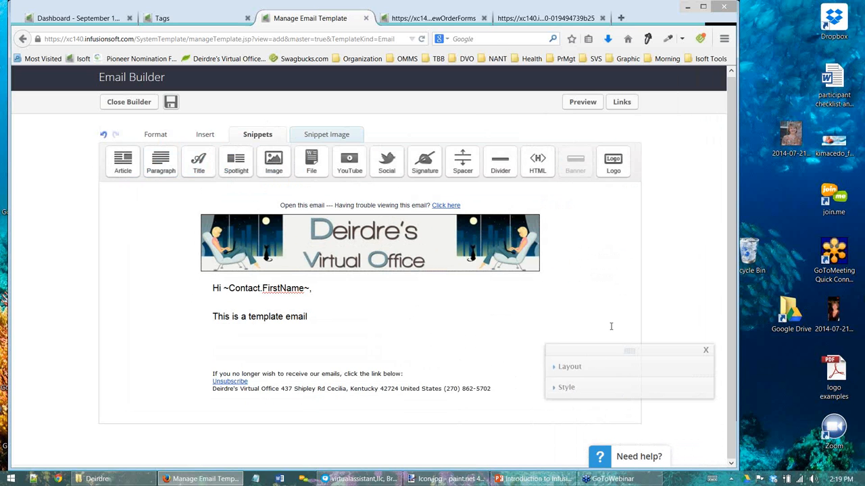
# - Move the floating layout panel back up beside the header image and expand its Layout options
pyautogui.moveTo(645, 350); pyautogui.dragTo(631, 204)
pyautogui.click(612, 271)
pyautogui.click(559, 203)
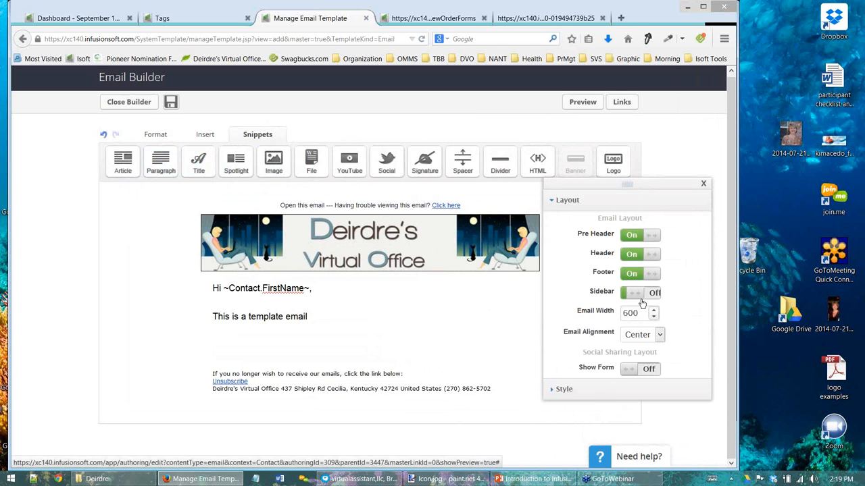
# - Turn on the email layout's sidebar, close the floating layout panel and save the template
pyautogui.click(642, 302)
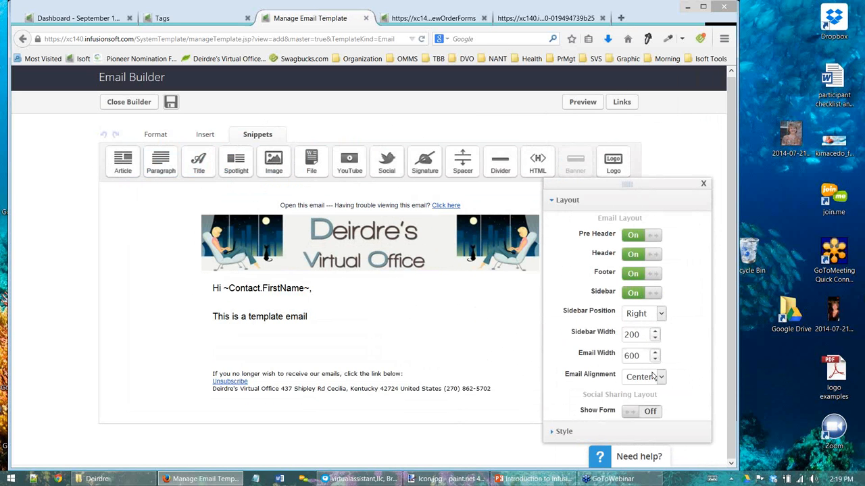
pyautogui.click(703, 184)
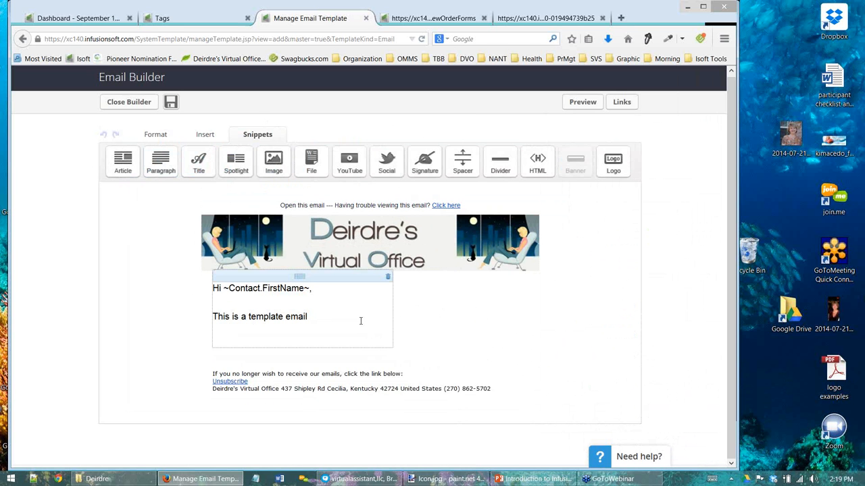
pyautogui.click(208, 137)
pyautogui.click(245, 135)
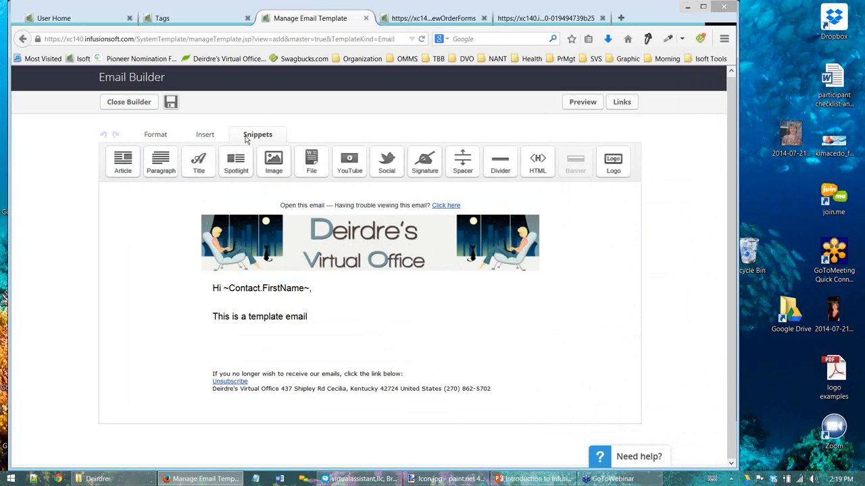
pyautogui.click(170, 102)
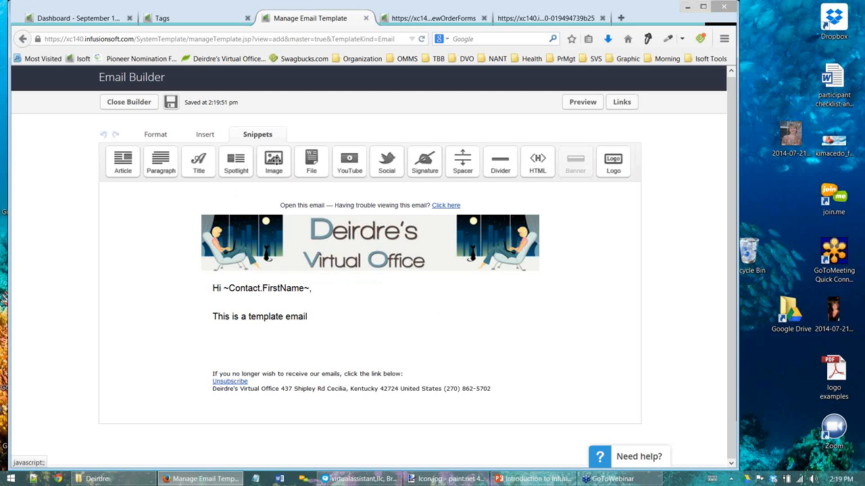
# - Add a Spotlight snippet to the sidebar and replace its placeholder title with "Heading for the second column"
pyautogui.moveTo(245, 163); pyautogui.dragTo(473, 315)
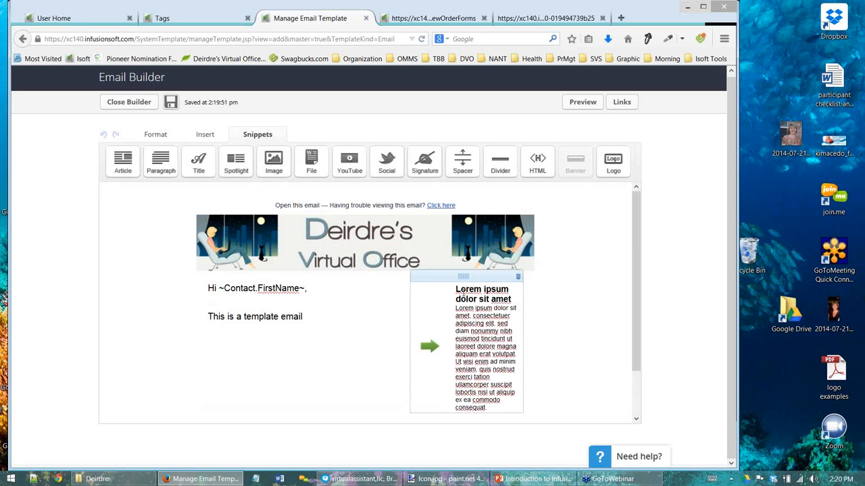
pyautogui.moveTo(458, 289); pyautogui.dragTo(519, 299)
pyautogui.click(428, 348)
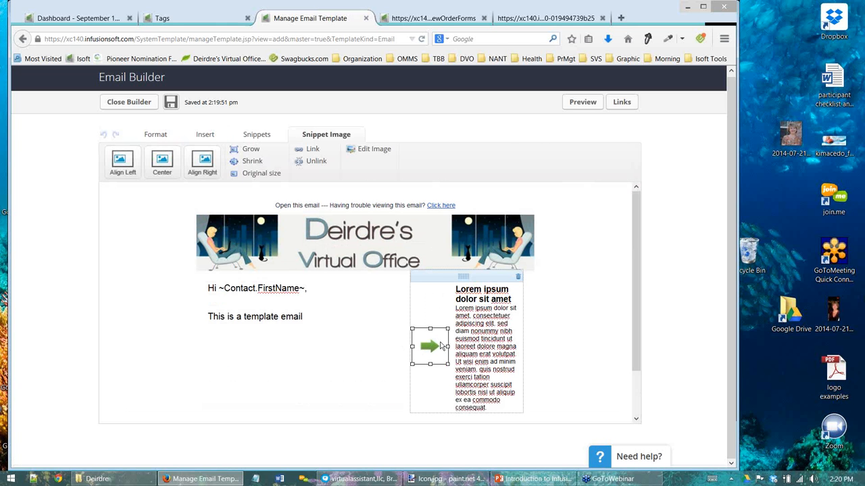
pyautogui.click(484, 339)
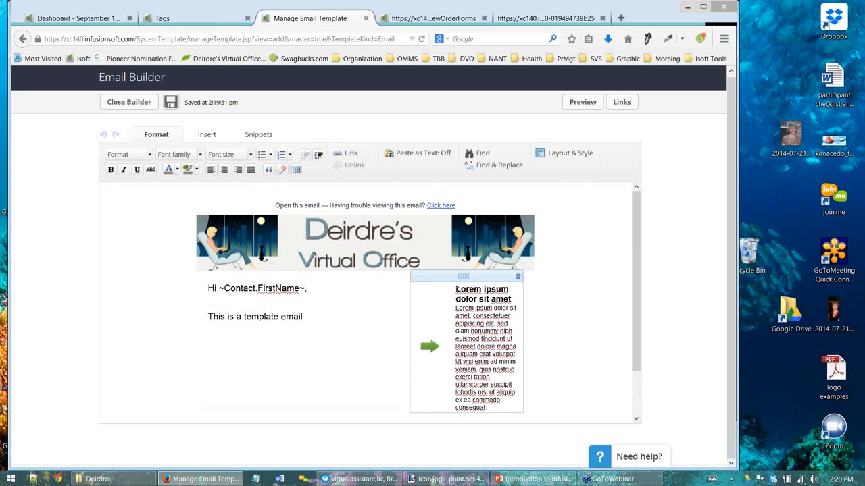
pyautogui.moveTo(457, 290); pyautogui.dragTo(516, 298)
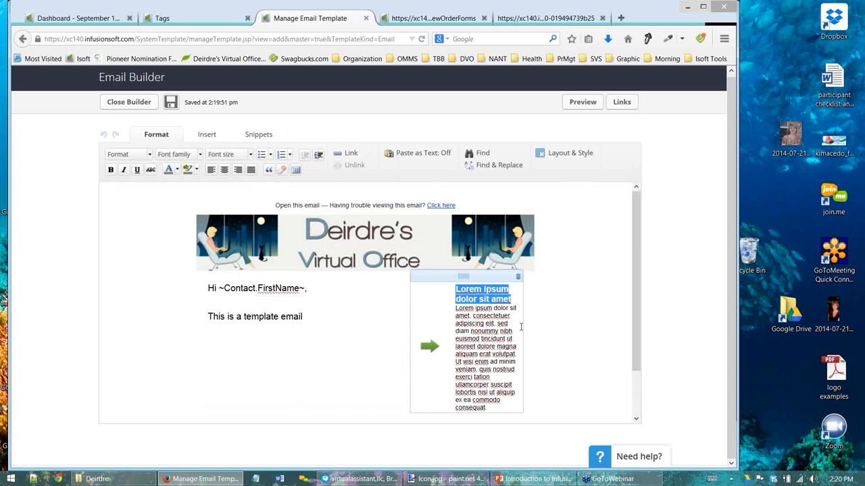
pyautogui.write('Head')
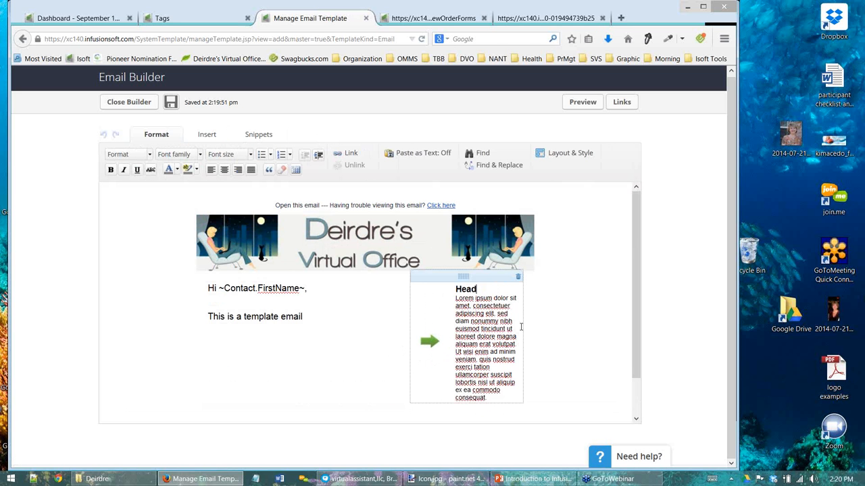
pyautogui.write('ing for the second column')
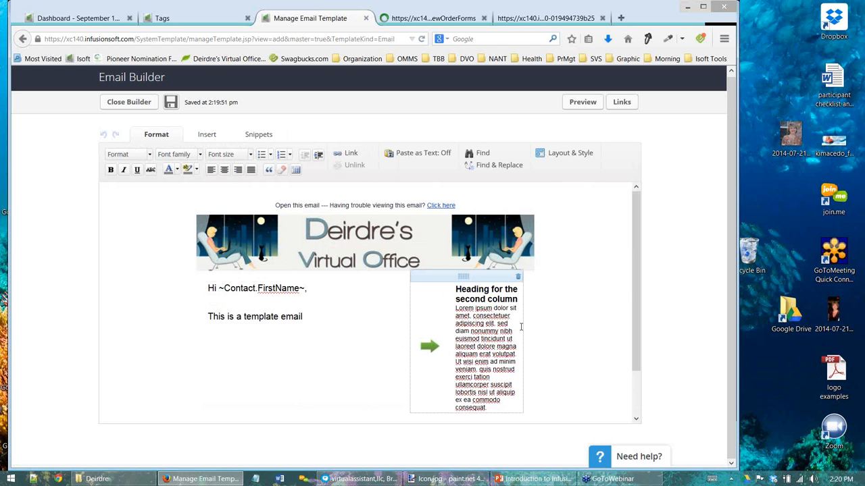
pyautogui.click(459, 339)
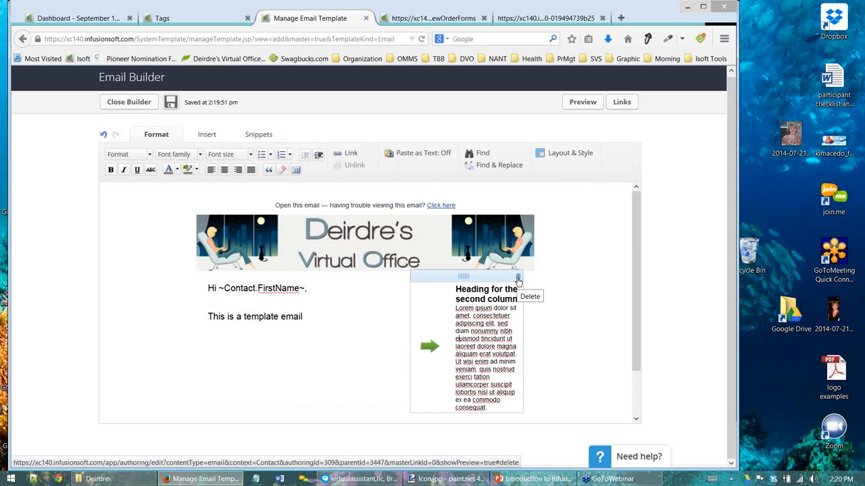
# - Try caslogo3.jpg as the replacement for the Spotlight snippet's green arrow and dismiss the image options
pyautogui.click(433, 348)
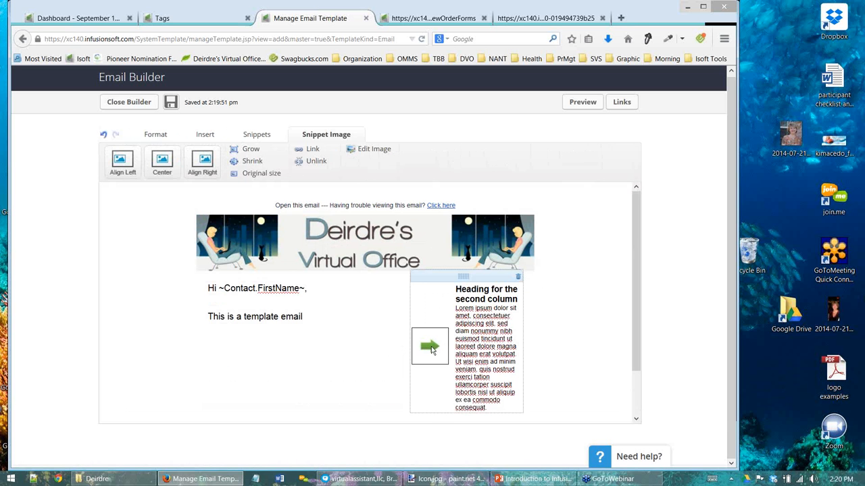
pyautogui.doubleClick(433, 349)
pyautogui.click(297, 196)
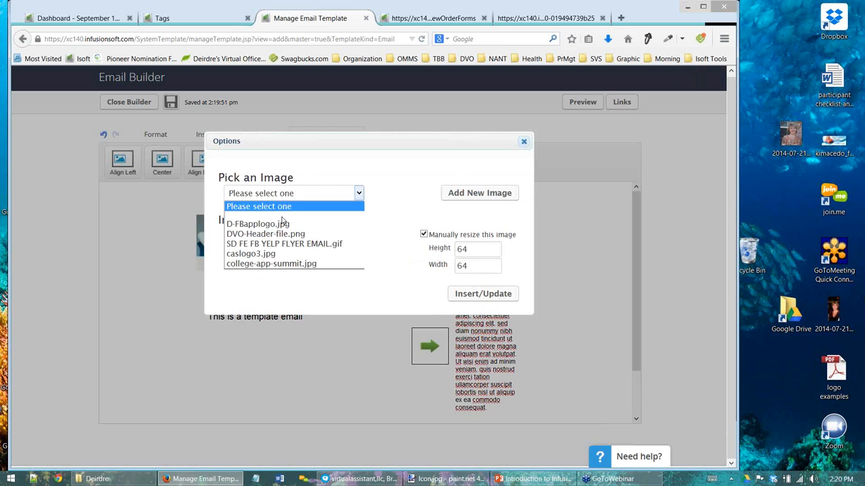
pyautogui.click(264, 254)
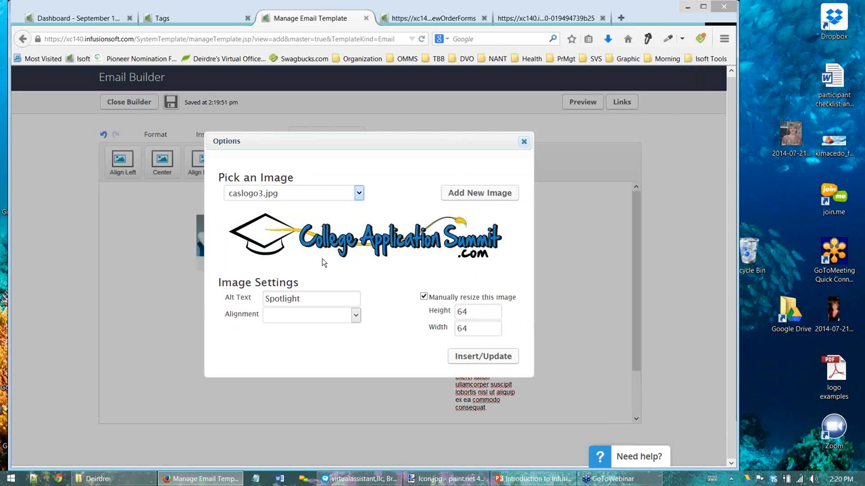
pyautogui.click(294, 196)
pyautogui.click(523, 144)
pyautogui.click(523, 144)
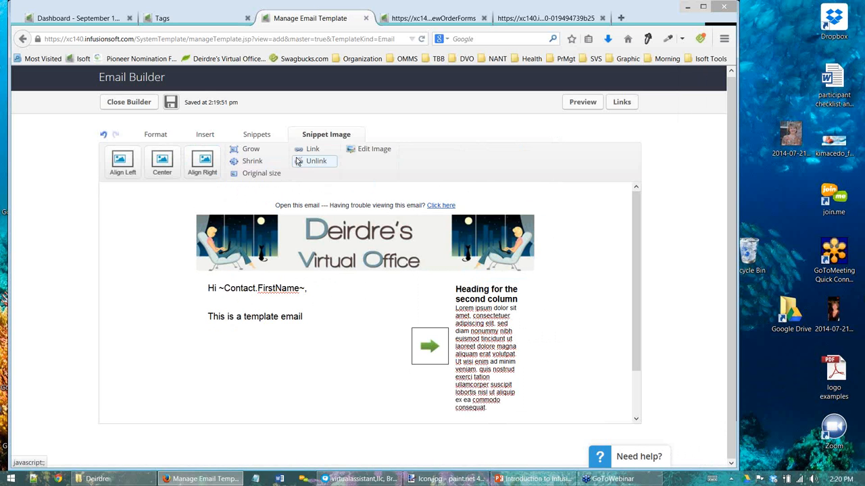
# - Add a Social snippet above the greeting with Like, Tweet and +1 sharing, horizontal layout, center alignment and labels on, leaving the follow options unchecked
pyautogui.click(256, 134)
pyautogui.moveTo(388, 161); pyautogui.dragTo(368, 299)
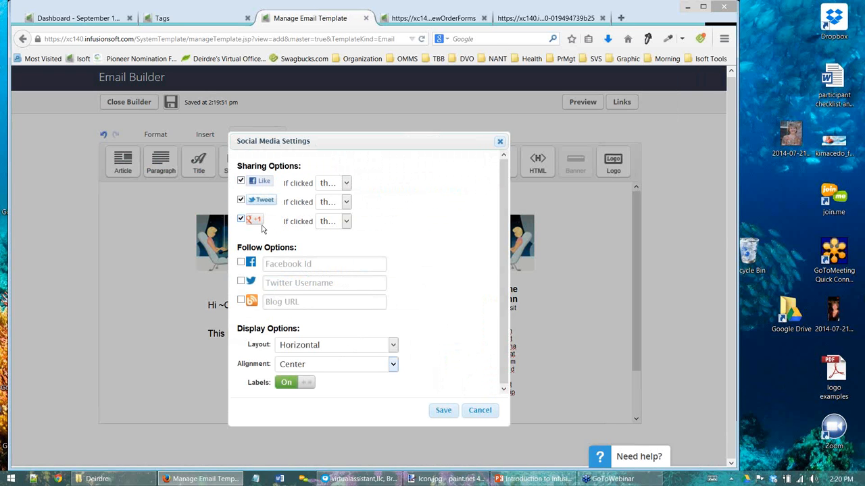
pyautogui.click(277, 265)
pyautogui.click(298, 283)
pyautogui.click(318, 304)
pyautogui.click(456, 415)
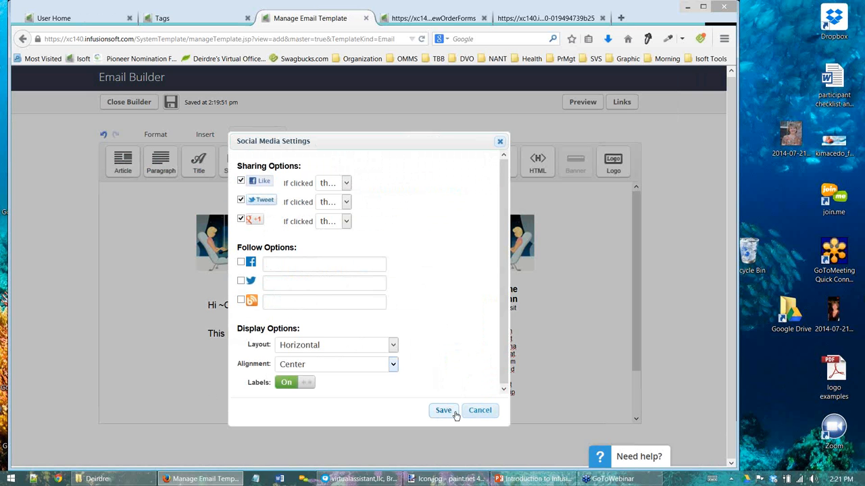
pyautogui.click(446, 411)
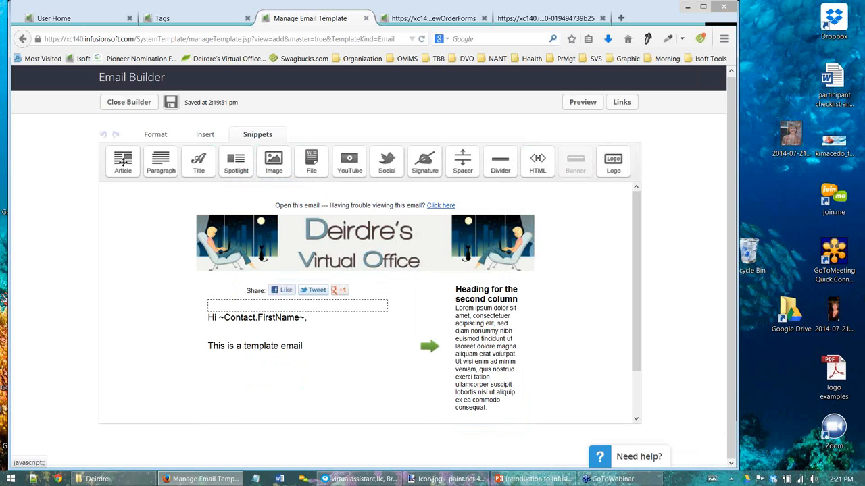
# - Add an Article snippet between the share buttons and the greeting, and point out its placeholder title, byline and body text
pyautogui.moveTo(122, 162); pyautogui.dragTo(210, 336)
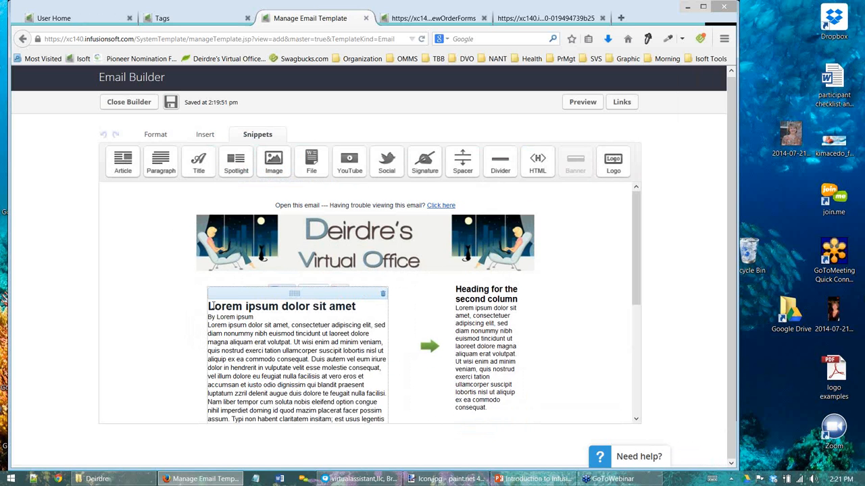
pyautogui.moveTo(208, 306); pyautogui.dragTo(370, 307)
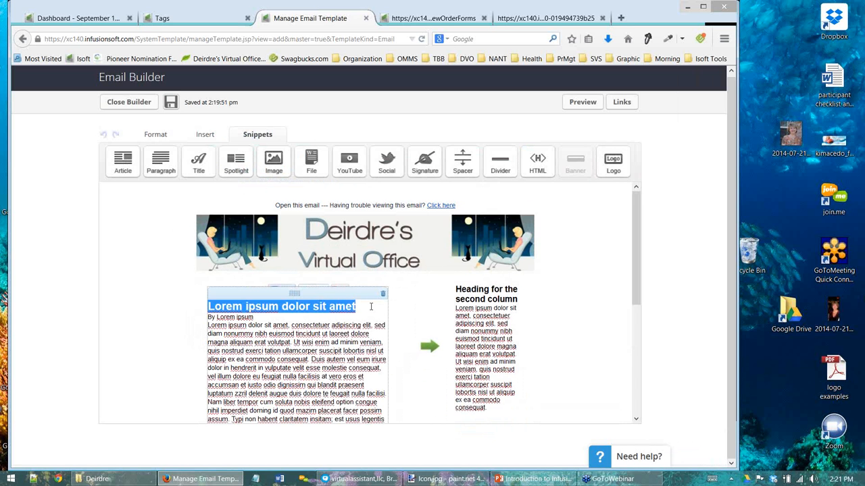
pyautogui.click(235, 317)
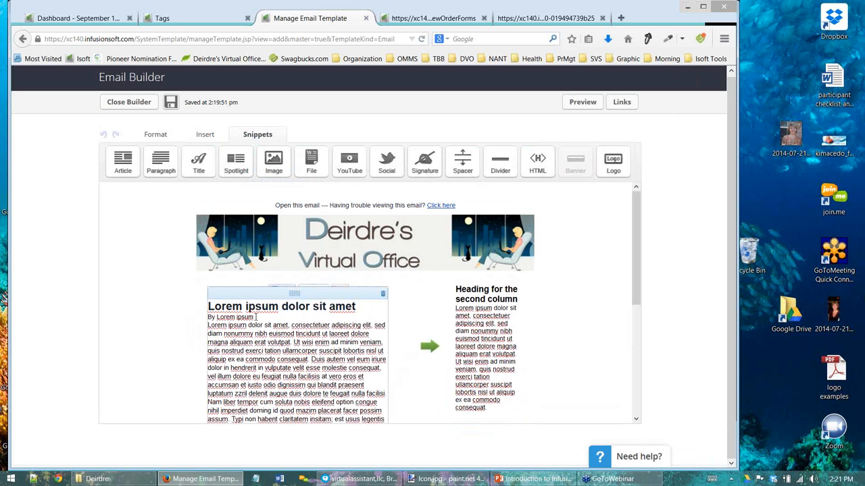
pyautogui.moveTo(255, 317); pyautogui.dragTo(265, 343)
pyautogui.click(216, 327)
pyautogui.click(326, 351)
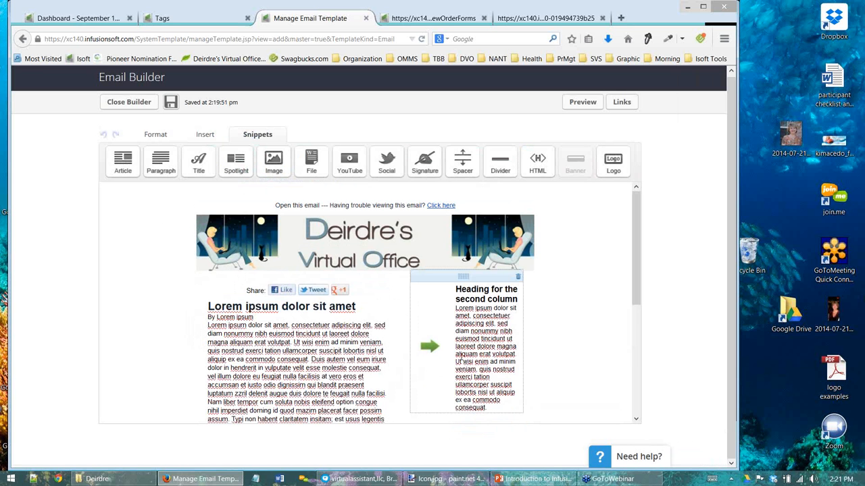
# - Insert D-FBapplogo.jpg at the start of the article's body text, with the text relative to the image set to Left
pyautogui.scroll(-3, 325, 350)
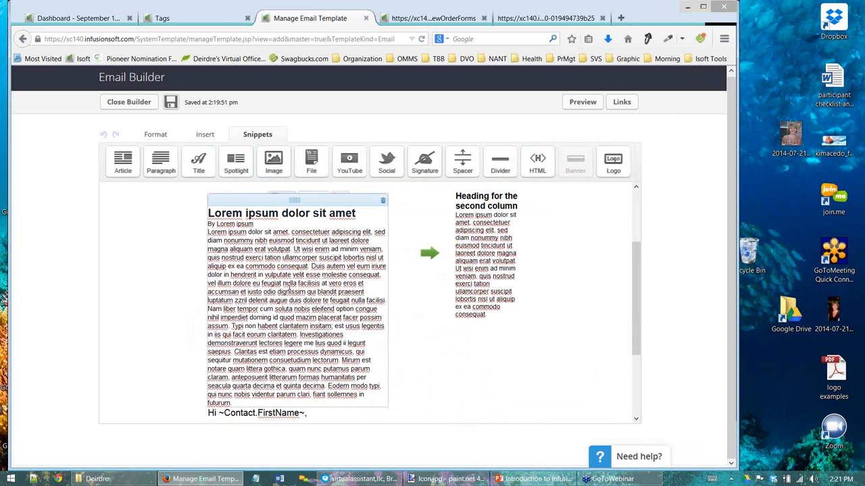
pyautogui.click(209, 233)
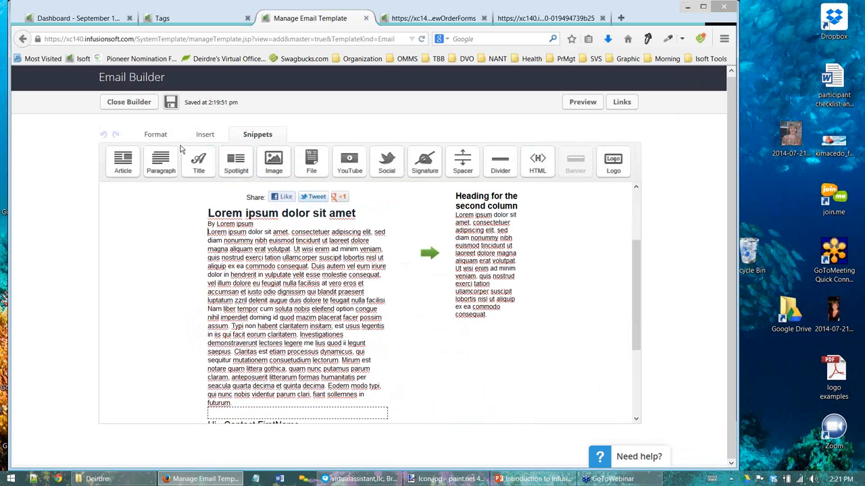
pyautogui.click(201, 135)
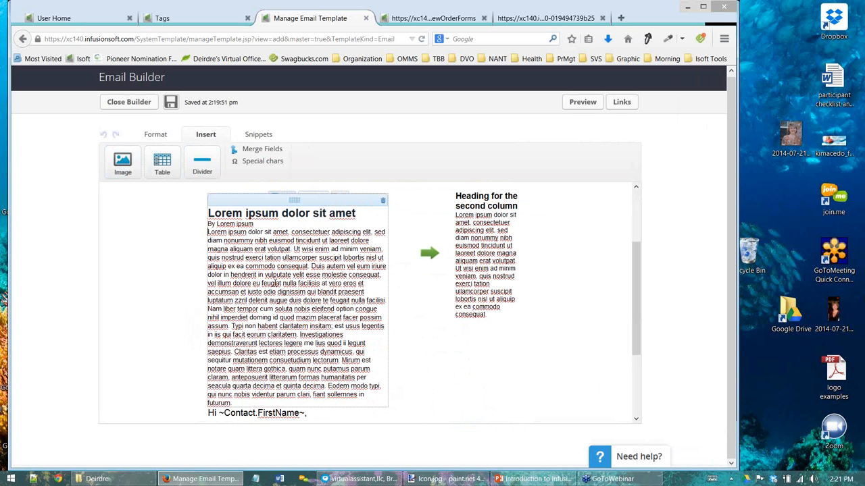
pyautogui.click(121, 166)
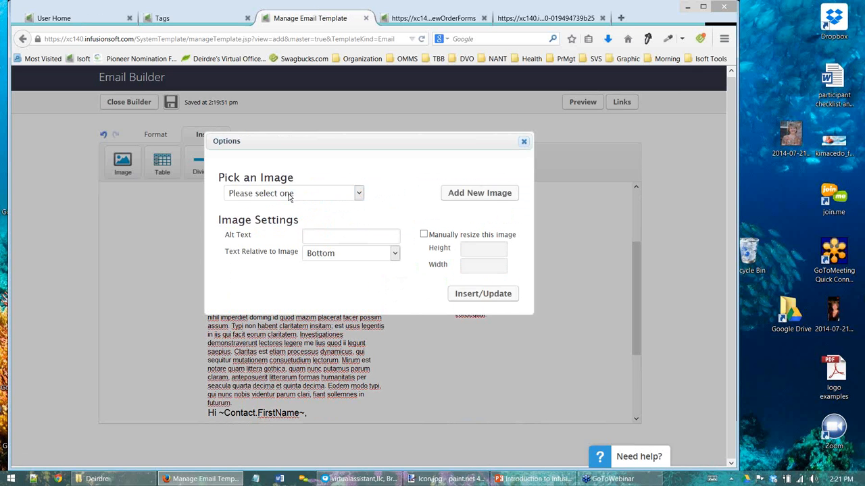
pyautogui.click(287, 194)
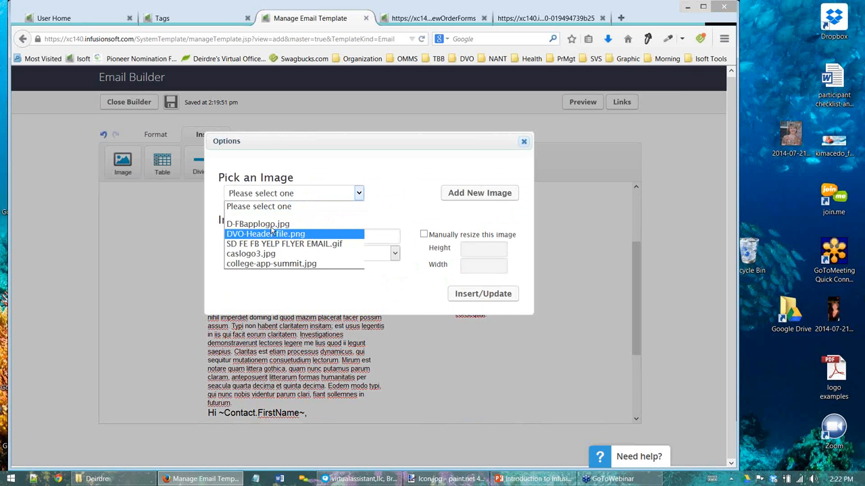
pyautogui.click(271, 225)
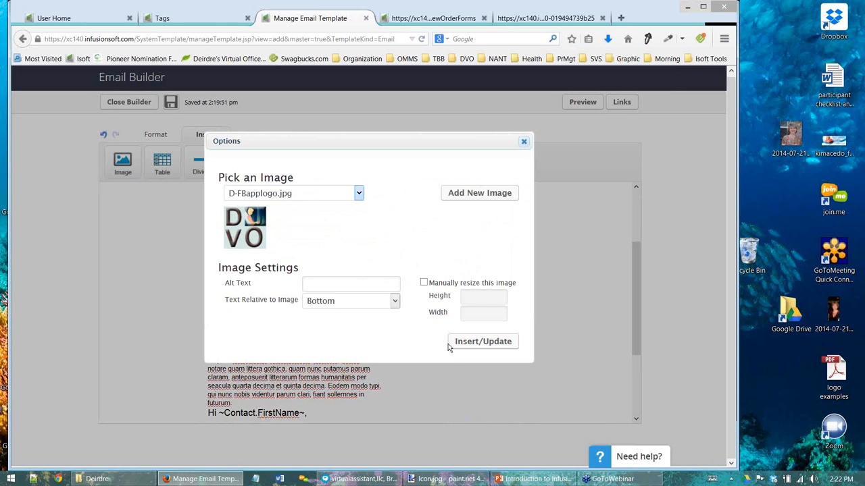
pyautogui.click(333, 306)
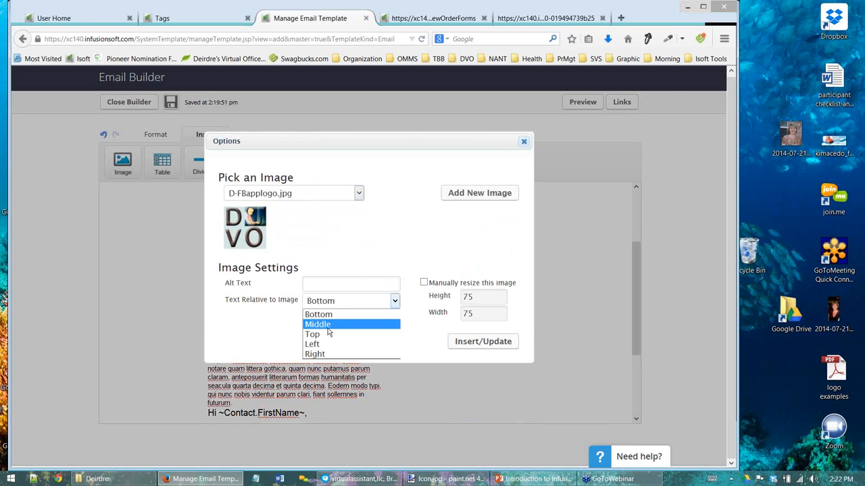
pyautogui.click(227, 305)
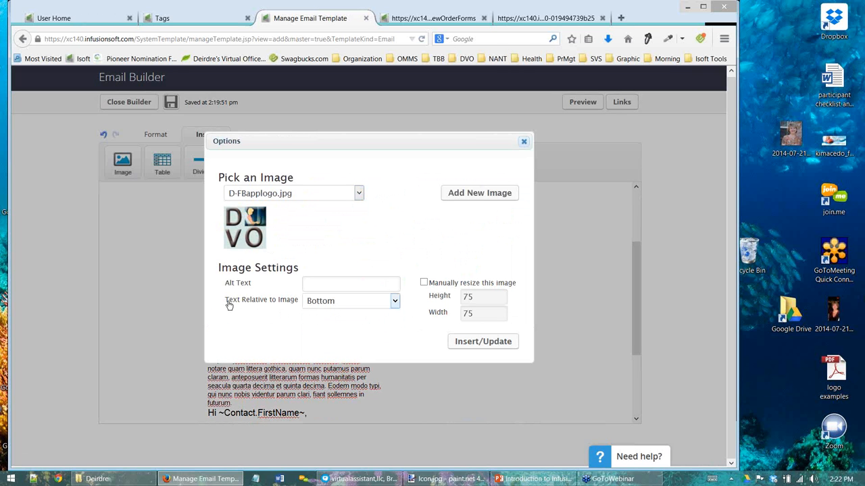
pyautogui.click(321, 306)
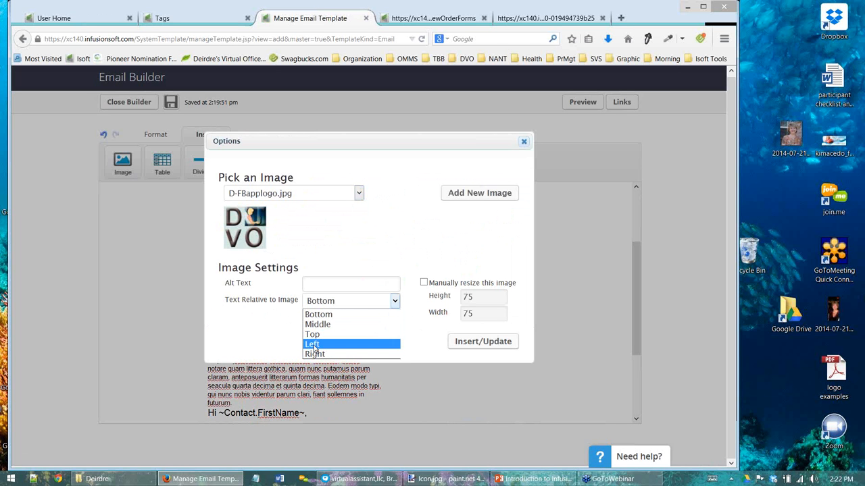
pyautogui.click(313, 346)
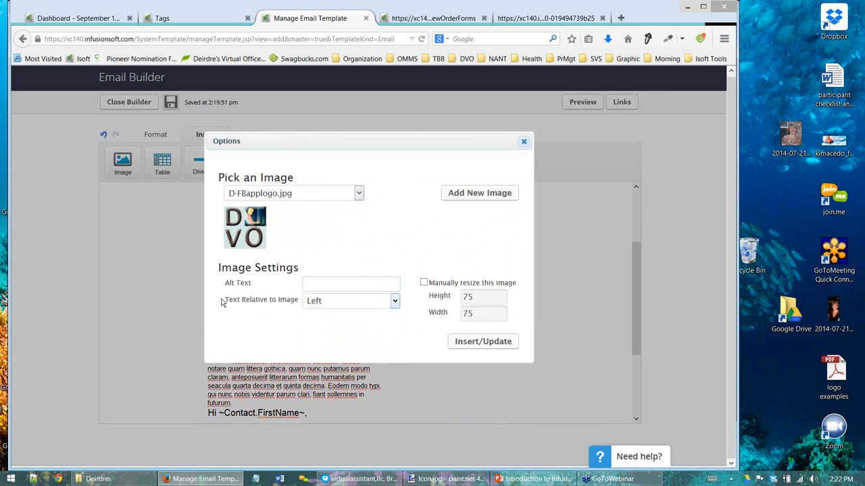
pyautogui.click(477, 348)
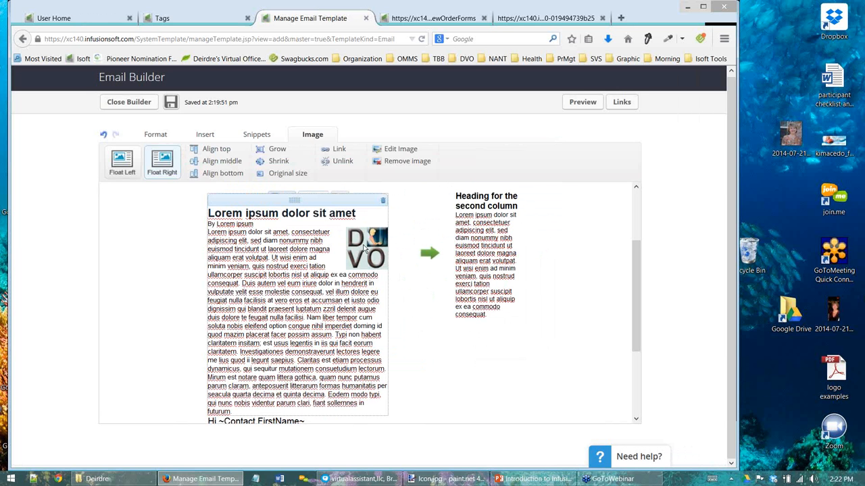
# - Format the Article snippet's whole body text in Arial at 12pt and check how it flows down to the greeting
pyautogui.click(295, 293)
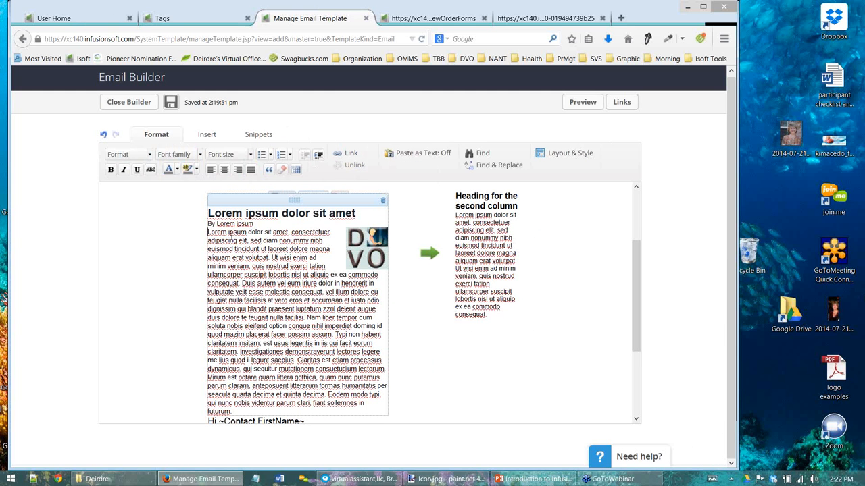
pyautogui.moveTo(208, 231); pyautogui.dragTo(352, 398)
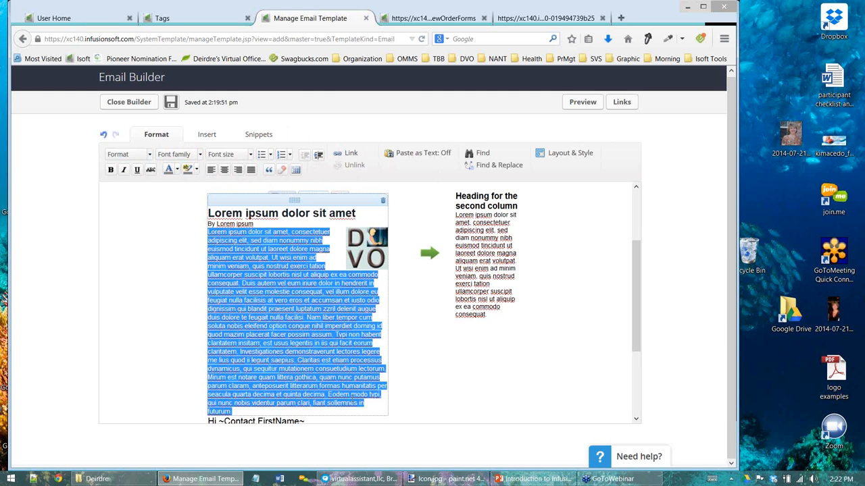
pyautogui.click(177, 159)
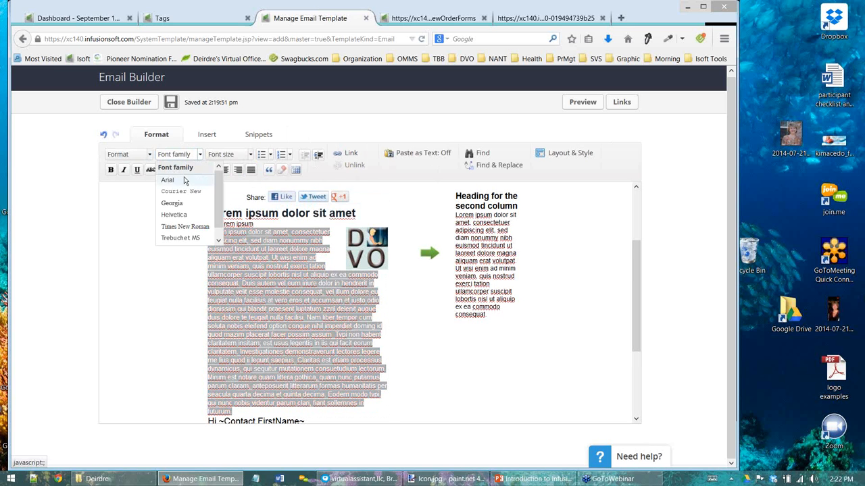
pyautogui.click(167, 180)
pyautogui.click(228, 155)
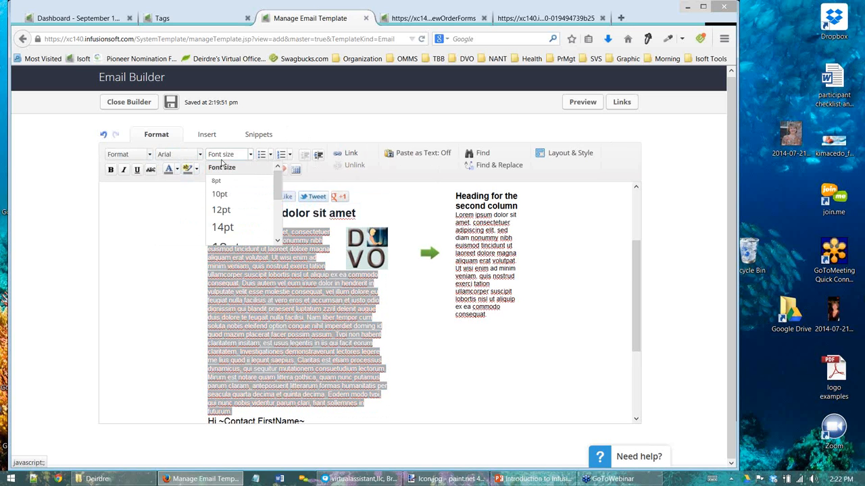
pyautogui.click(228, 211)
pyautogui.click(278, 290)
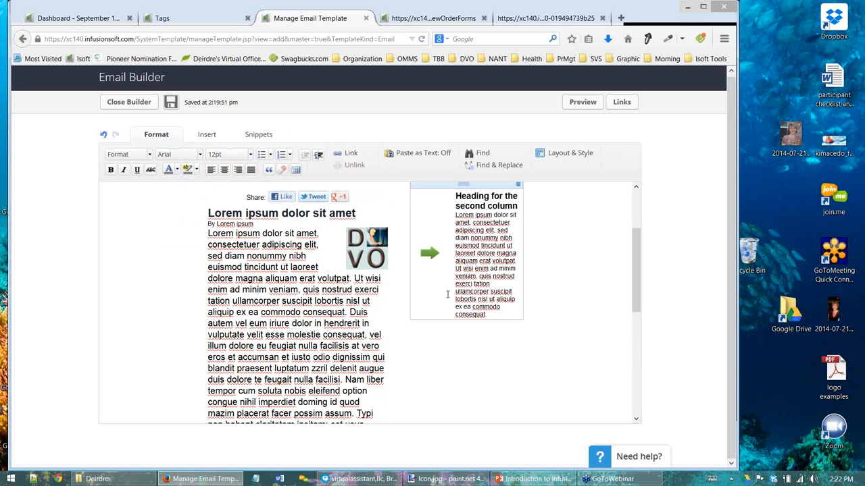
pyautogui.click(215, 412)
pyautogui.scroll(-5, 327, 323)
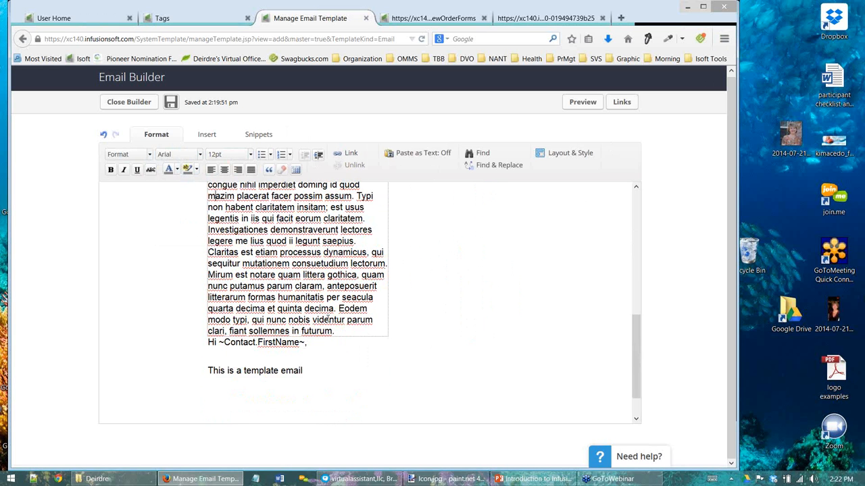
pyautogui.scroll(5, 327, 323)
pyautogui.scroll(2, 327, 323)
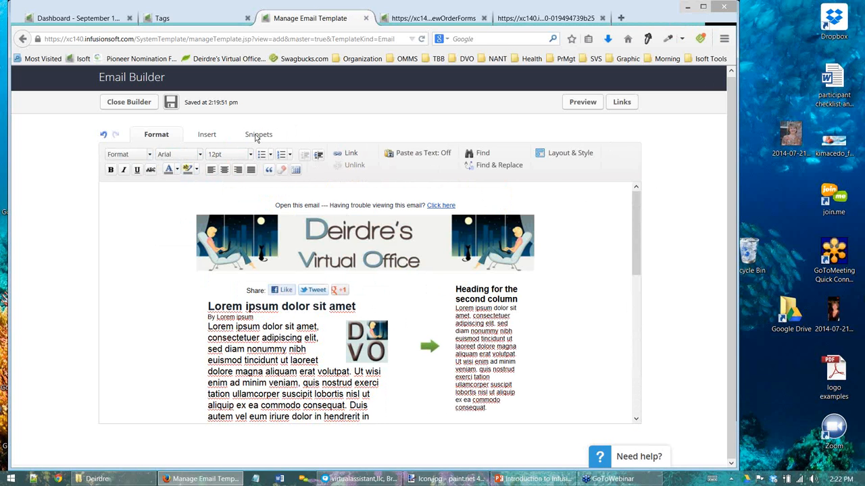
# - Add an Image snippet at the top of the sidebar, above the Spotlight, and choose college-app-summit.jpg as its image
pyautogui.click(258, 135)
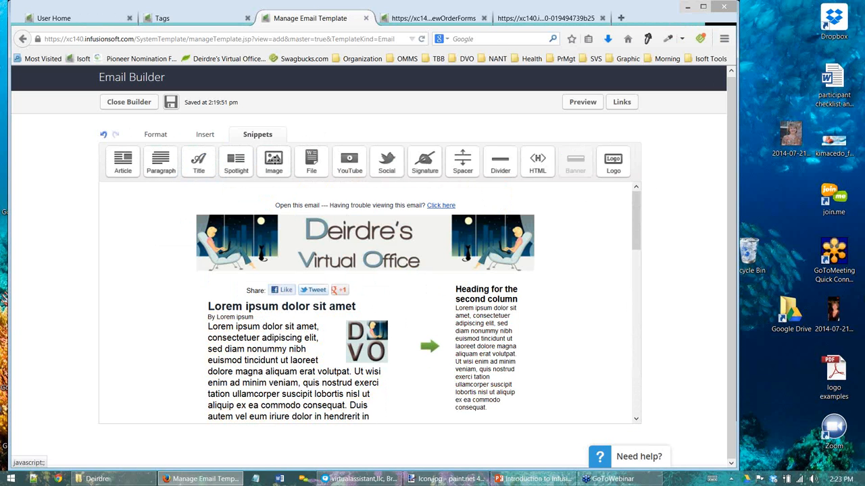
pyautogui.moveTo(273, 162); pyautogui.dragTo(476, 306)
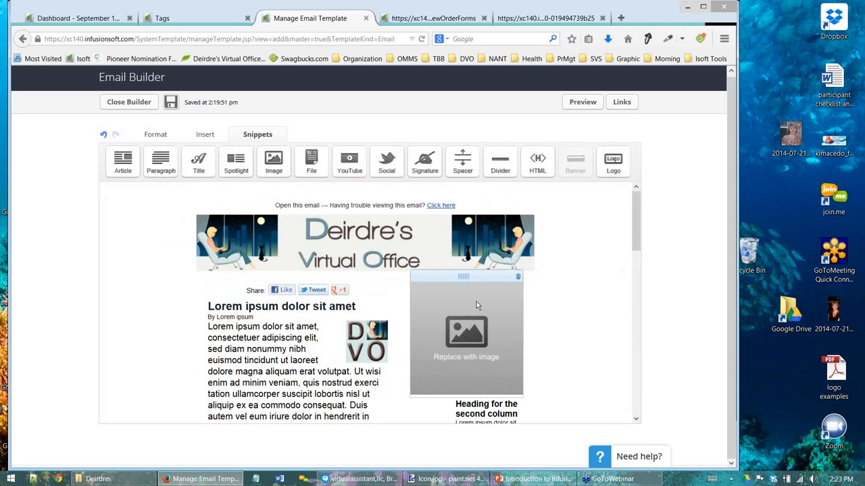
pyautogui.click(473, 337)
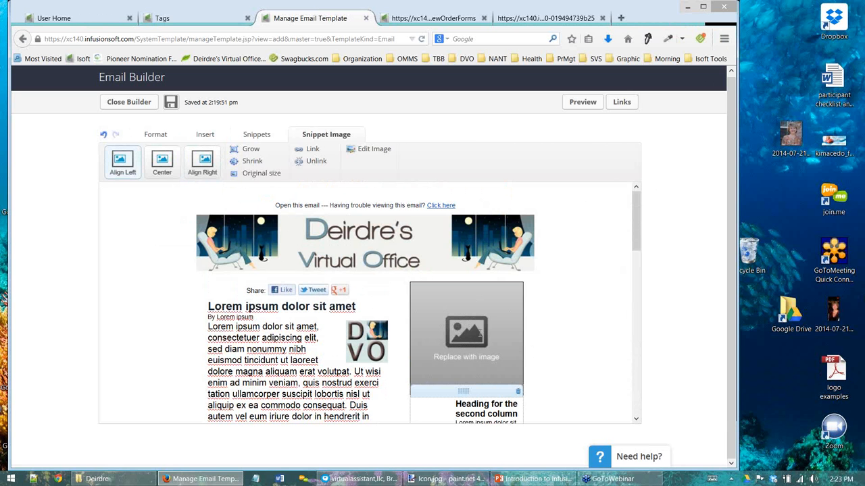
pyautogui.doubleClick(481, 329)
pyautogui.click(288, 194)
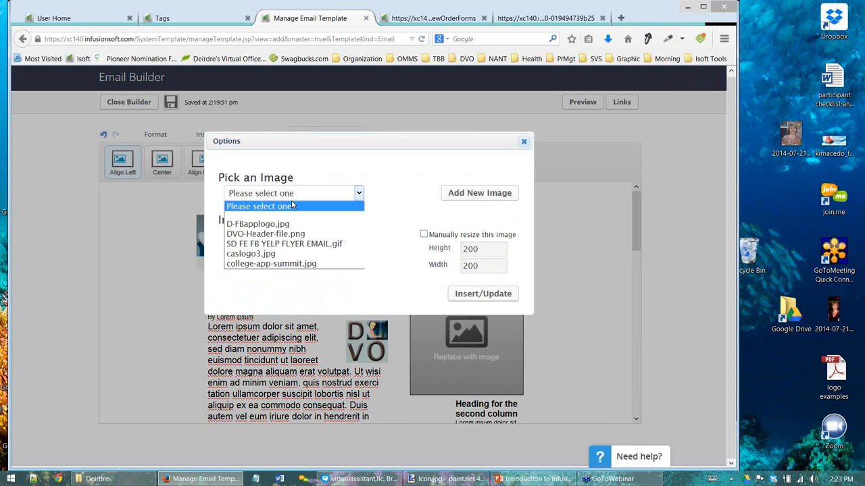
pyautogui.click(275, 254)
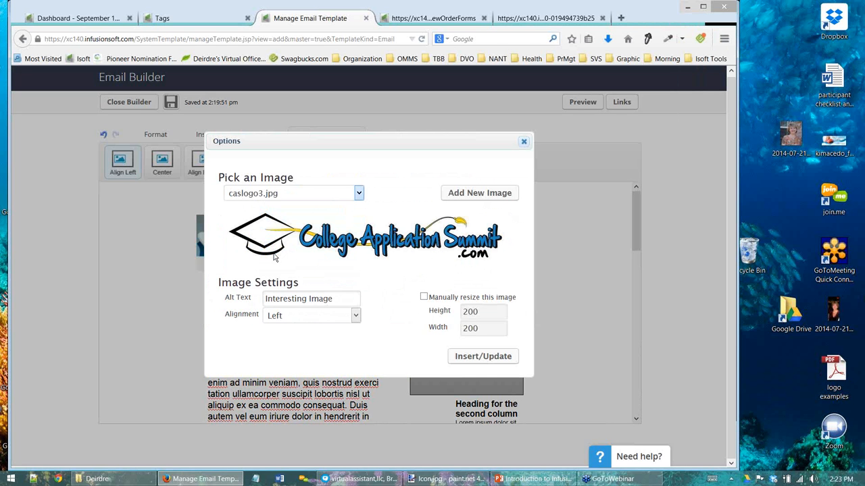
pyautogui.click(260, 196)
pyautogui.click(257, 263)
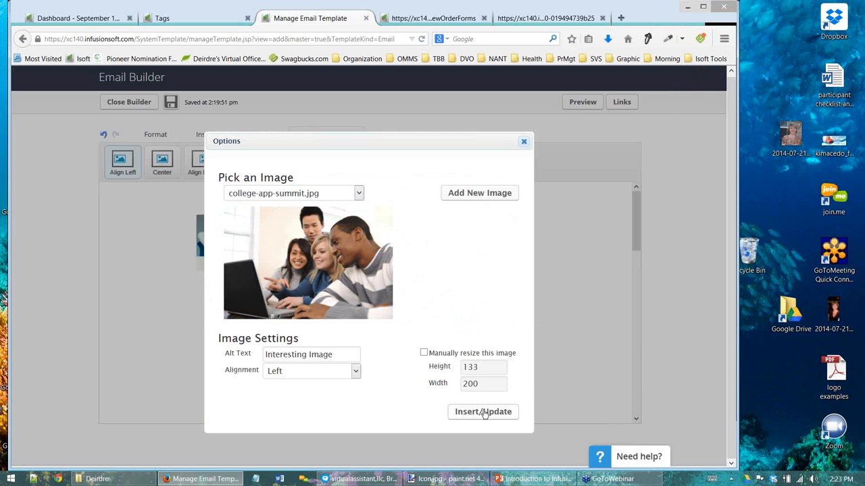
pyautogui.click(482, 412)
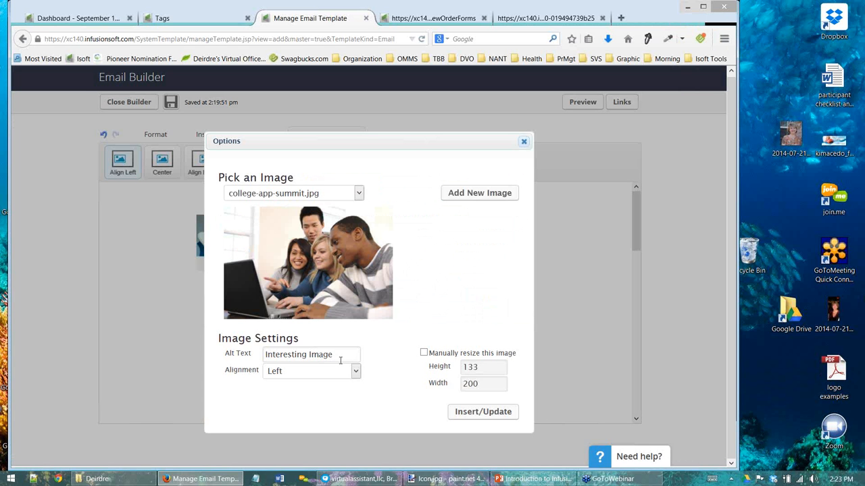
pyautogui.moveTo(341, 357); pyautogui.dragTo(254, 361)
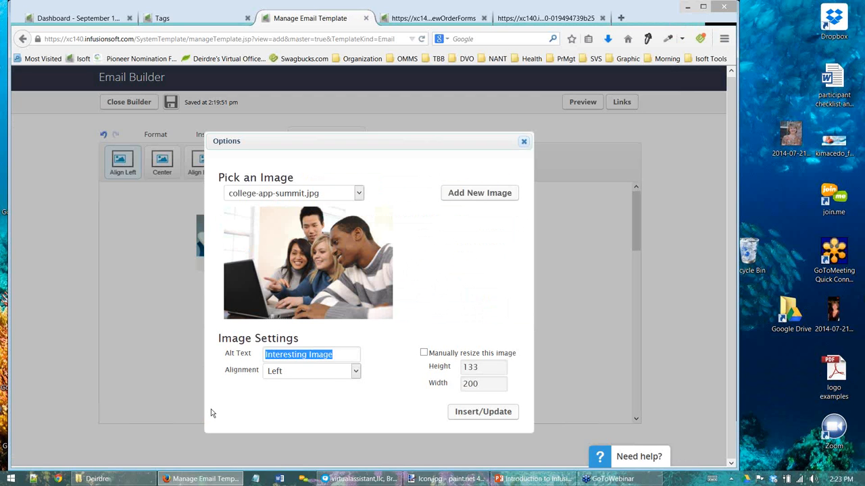
pyautogui.write('View this')
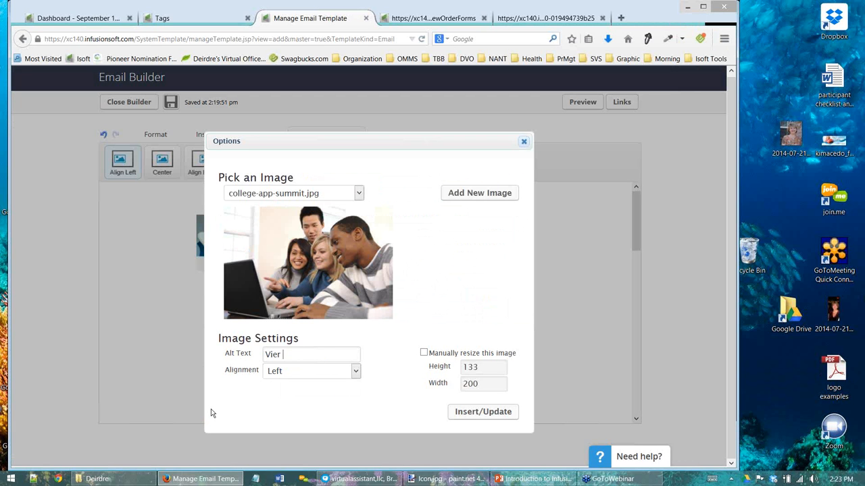
pyautogui.write(' image')
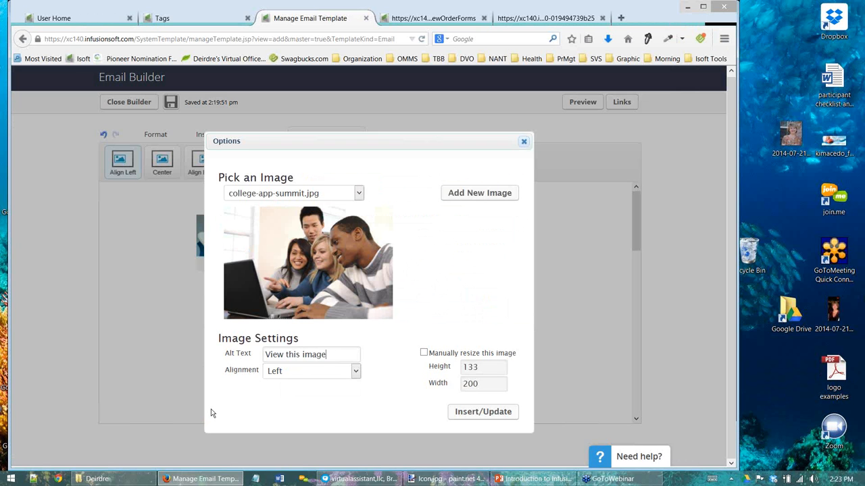
pyautogui.press('BackSpace')
pyautogui.press('BackSpace')
pyautogui.press('BackSpace')
pyautogui.press('BackSpace')
pyautogui.press('BackSpace')
pyautogui.press('BackSpace')
pyautogui.press('BackSpace')
pyautogui.press('BackSpace')
pyautogui.press('BackSpace')
pyautogui.press('BackSpace')
pyautogui.press('BackSpace')
pyautogui.press('BackSpace')
pyautogui.press('BackSpace')
pyautogui.press('BackSpace')
pyautogui.press('BackSpace')
# - Set the image's alt text to "Kids loving college" and insert the image into the sidebar
pyautogui.write('Kids love')
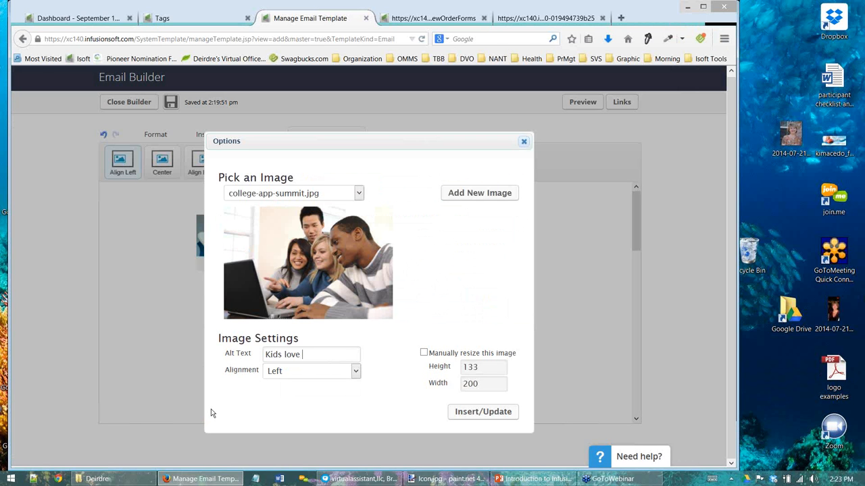
pyautogui.press('BackSpace')
pyautogui.write('ing college')
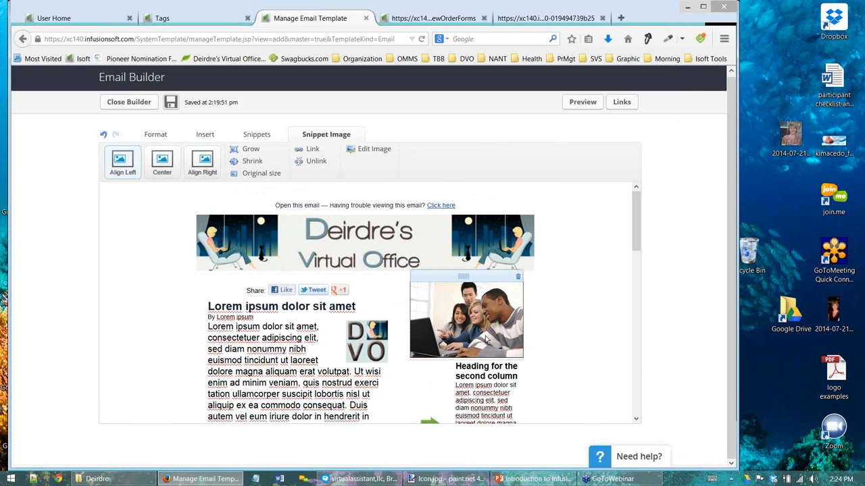
# - Add a YouTube snippet above the sidebar image with the video ID GhrqkNkRegY
pyautogui.click(256, 136)
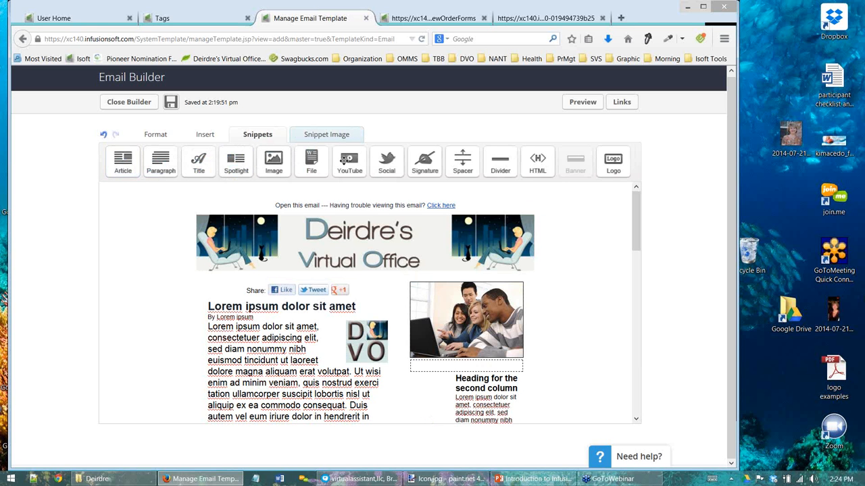
pyautogui.moveTo(351, 163); pyautogui.dragTo(470, 309)
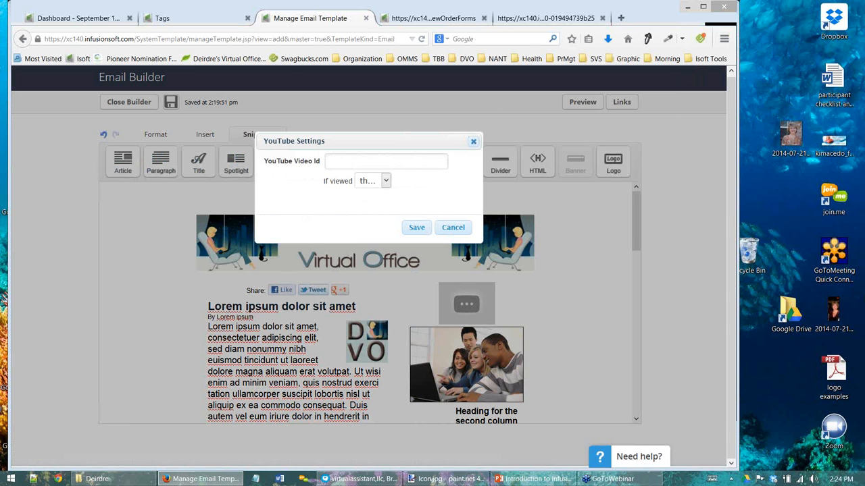
pyautogui.click(379, 160)
pyautogui.write('GhrqkNkRegY')
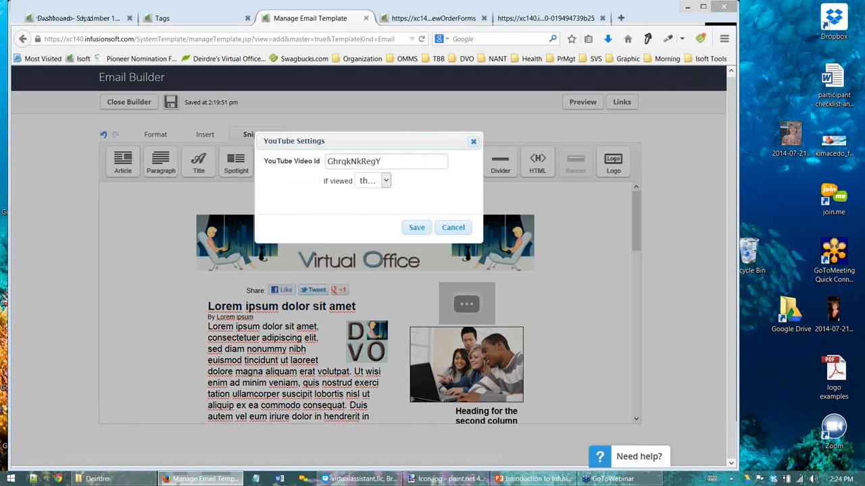
# - Apply the "Customer Tags -> Infusionsoft" tag to contacts who view the video, and save the YouTube snippet's settings
pyautogui.click(386, 182)
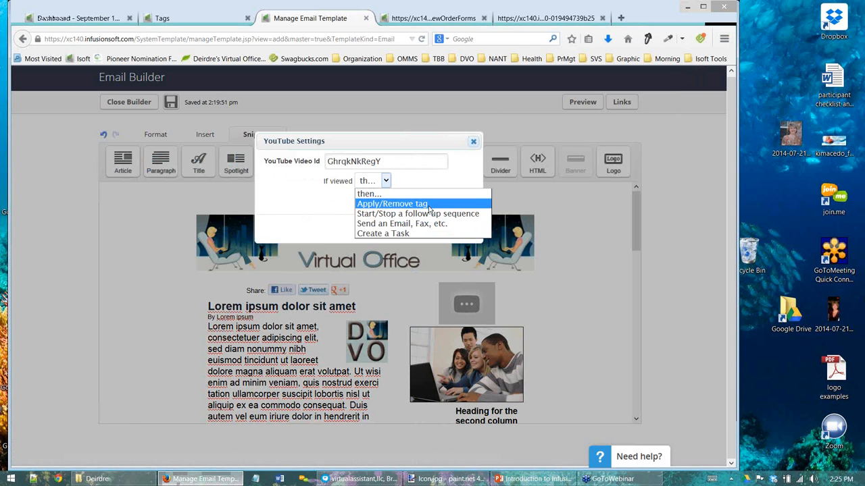
pyautogui.click(390, 204)
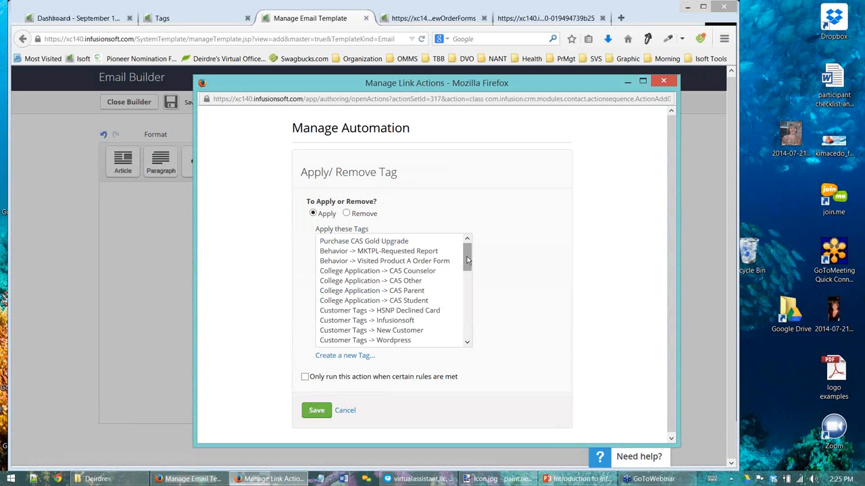
pyautogui.moveTo(466, 260); pyautogui.dragTo(459, 335)
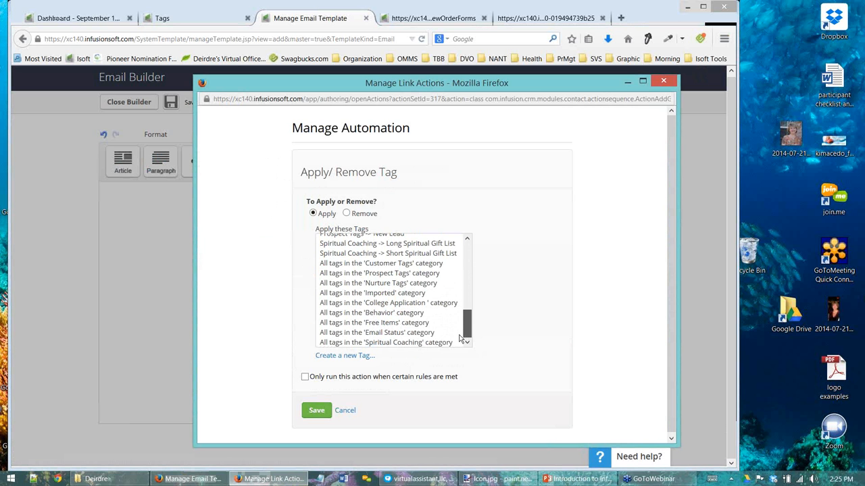
pyautogui.scroll(5, 458, 298)
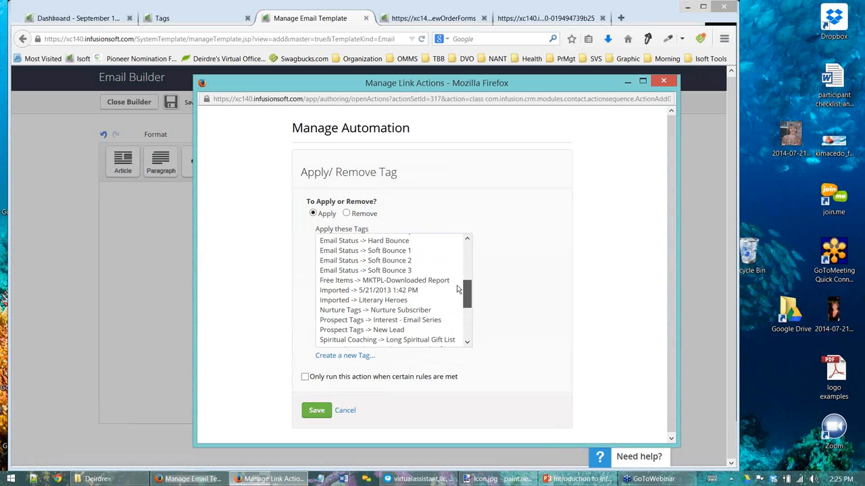
pyautogui.scroll(5, 457, 286)
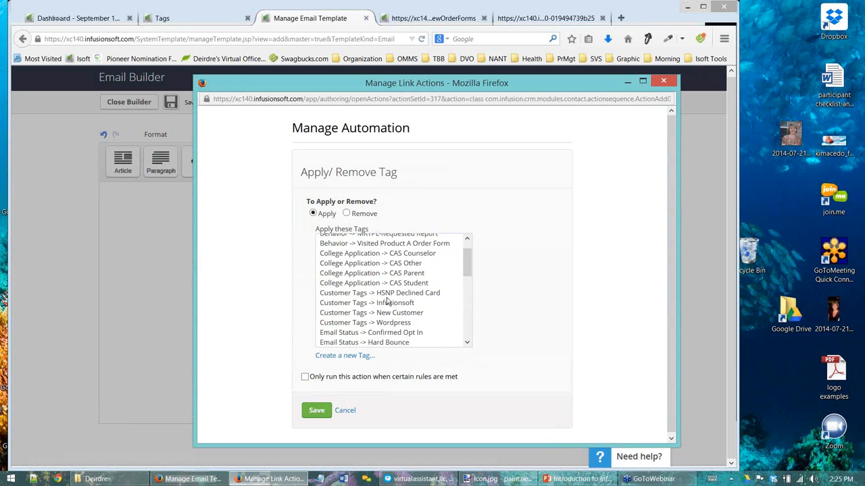
pyautogui.click(376, 303)
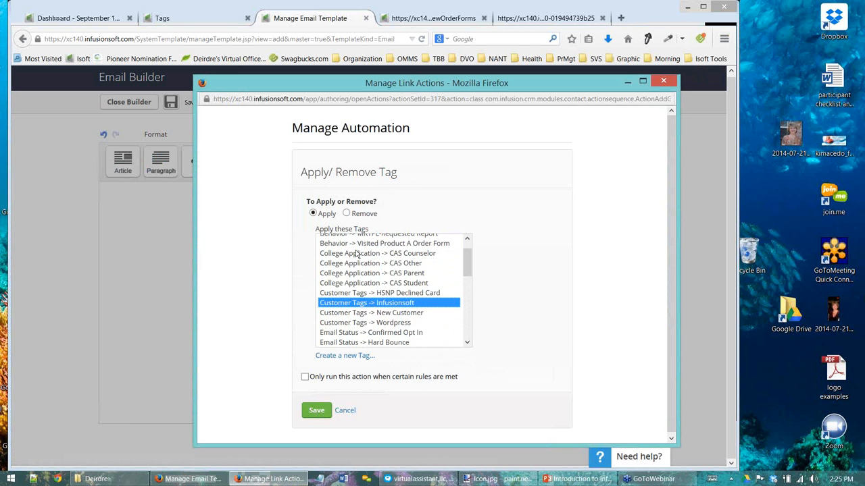
pyautogui.click(313, 410)
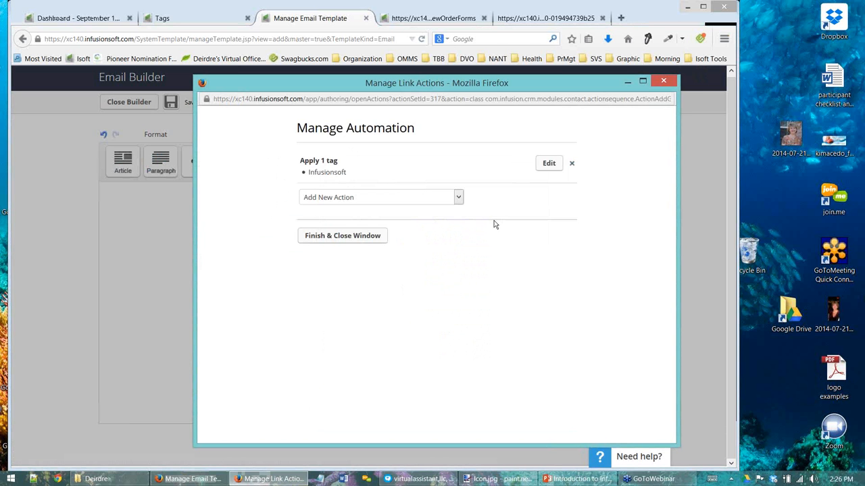
pyautogui.click(349, 241)
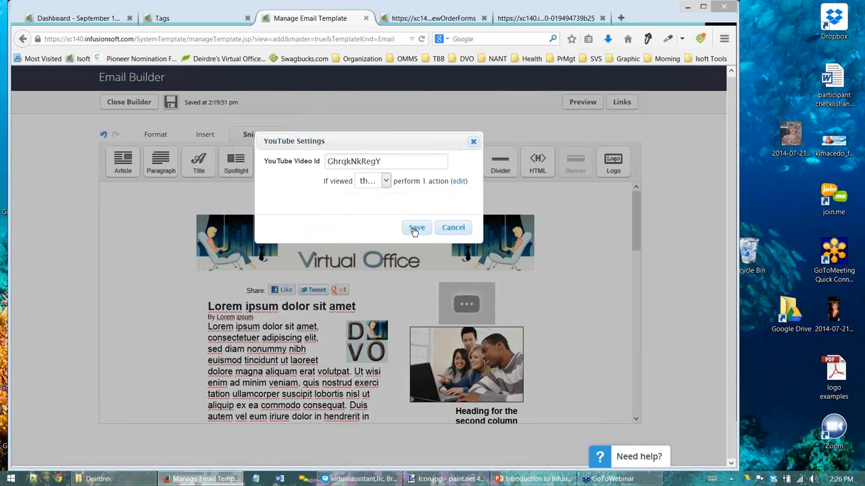
pyautogui.click(415, 229)
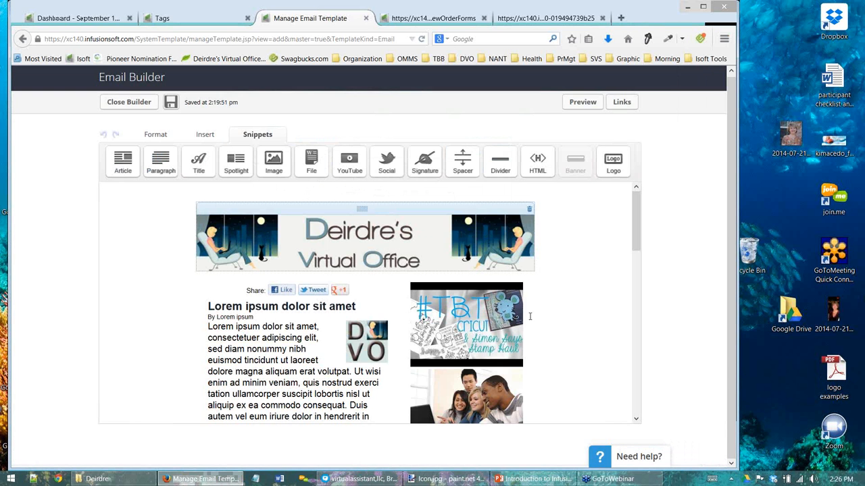
# - Look over the sidebar video and image in the layout, and save the email template
pyautogui.scroll(-3, 584, 327)
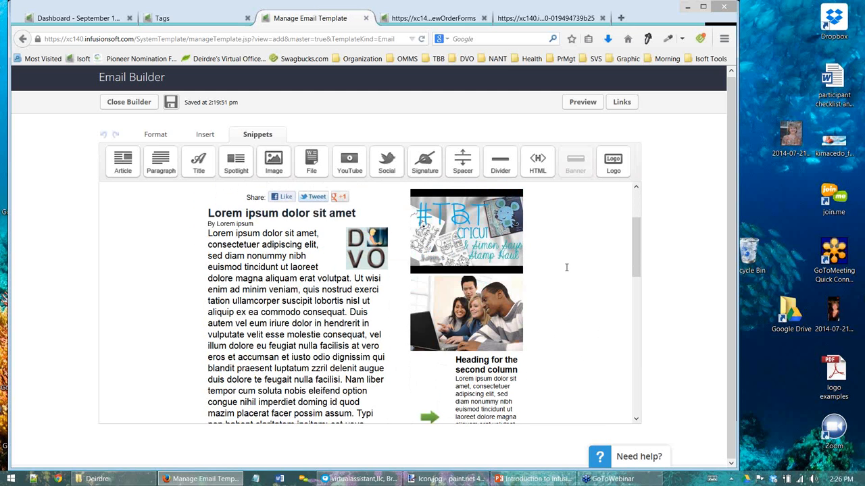
pyautogui.scroll(1, 559, 259)
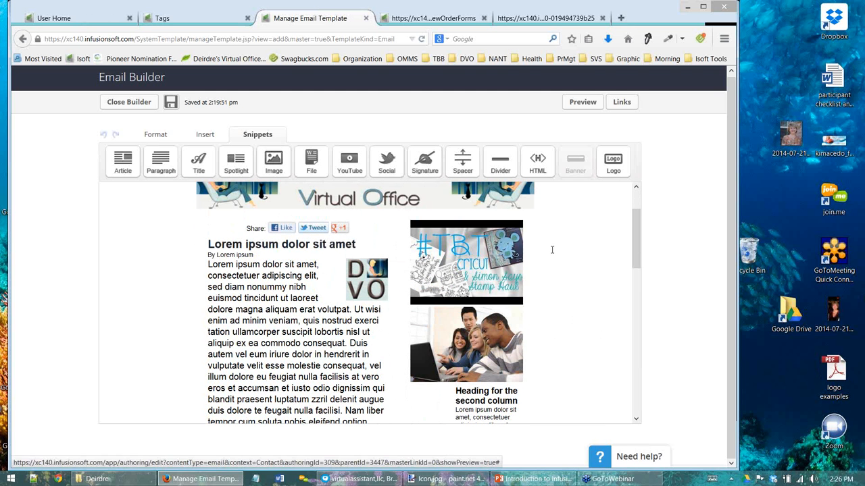
pyautogui.click(171, 103)
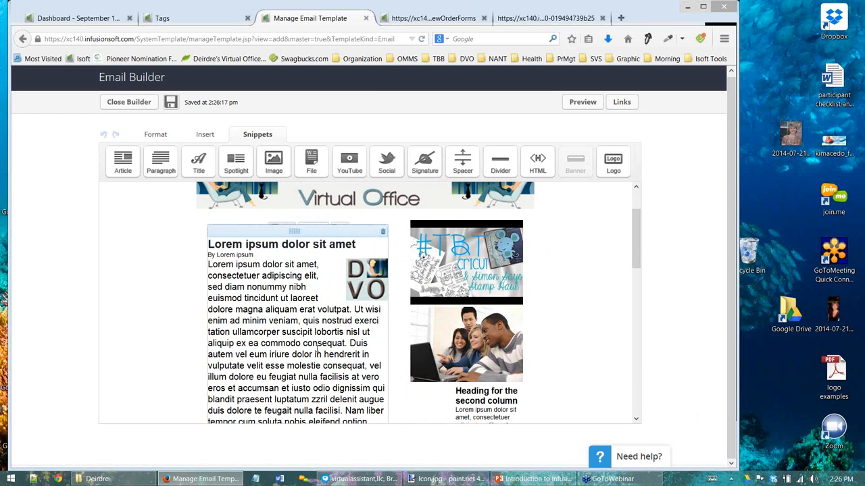
pyautogui.click(171, 105)
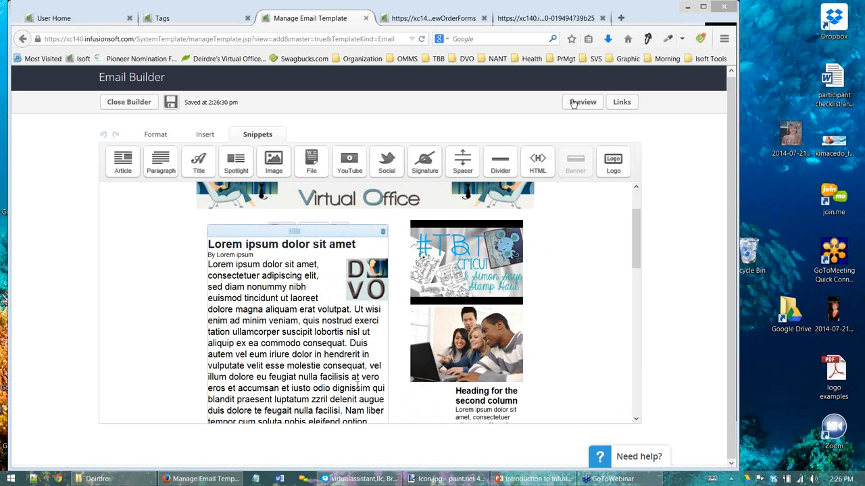
# - Close the two extra browser tabs, and preview the whole email from the header down to the placeholder images
pyautogui.click(484, 18)
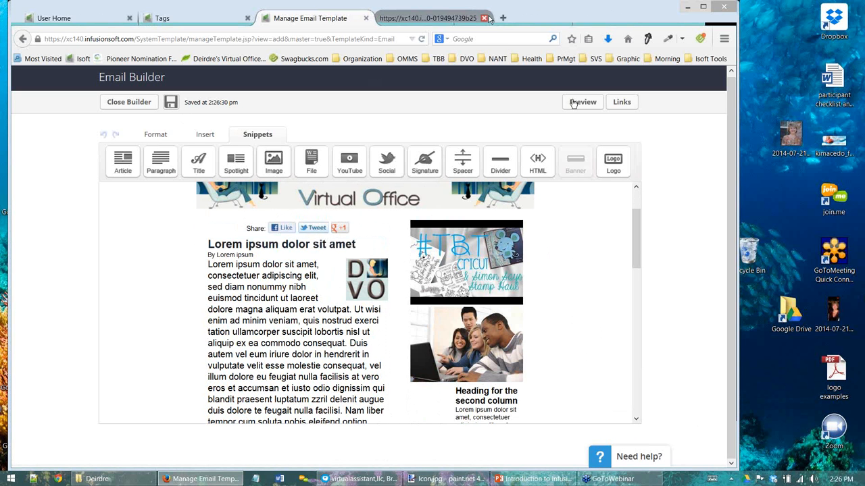
pyautogui.click(484, 18)
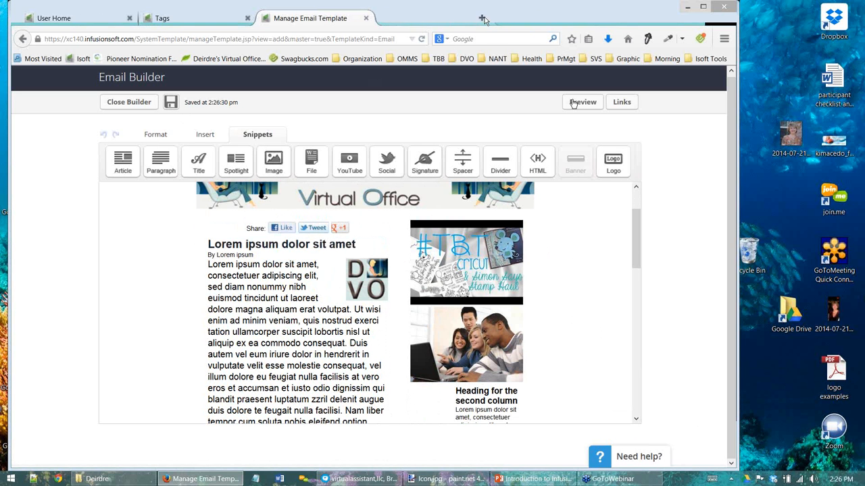
pyautogui.click(577, 102)
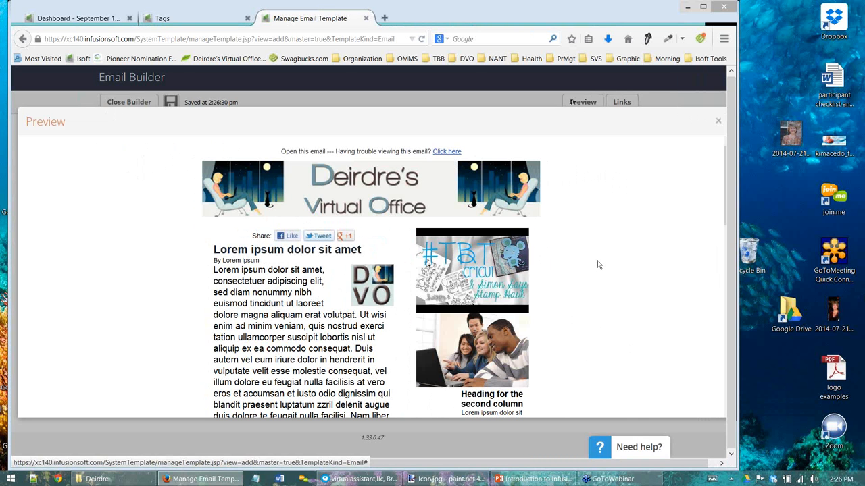
pyautogui.scroll(-4, 608, 269)
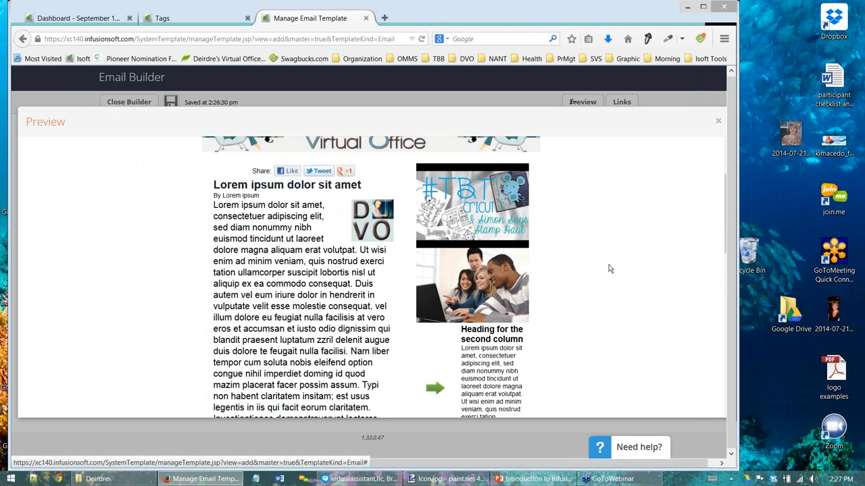
pyautogui.scroll(4, 609, 269)
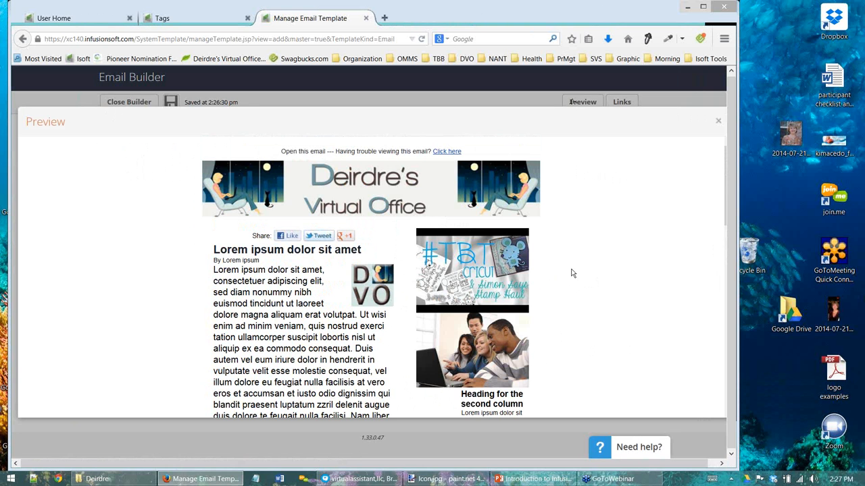
pyautogui.scroll(-3, 569, 271)
pyautogui.scroll(-1, 567, 270)
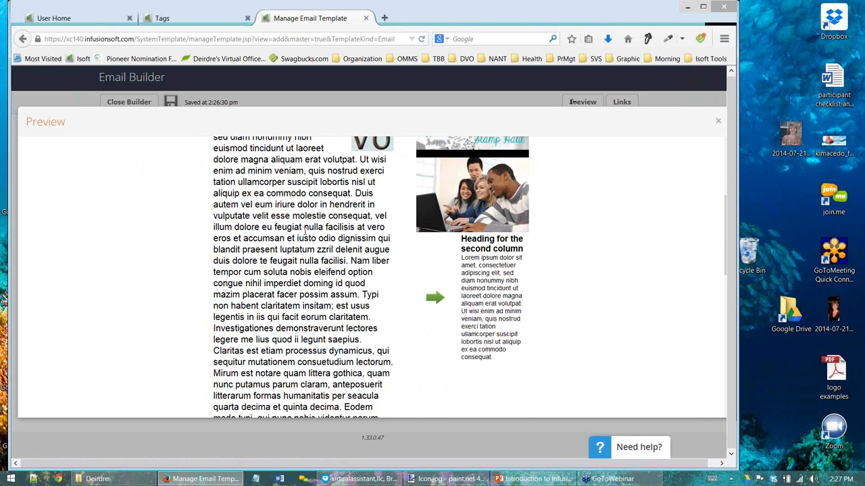
pyautogui.scroll(-5, 299, 233)
pyautogui.scroll(-3, 298, 234)
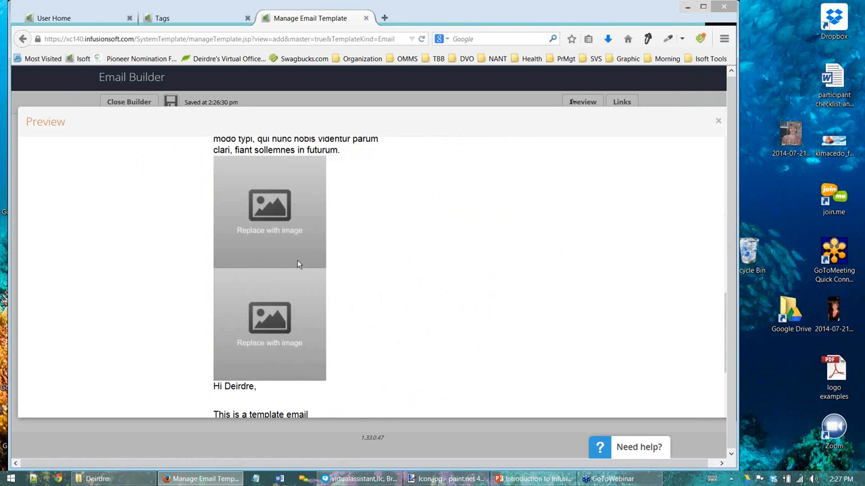
pyautogui.scroll(2, 285, 315)
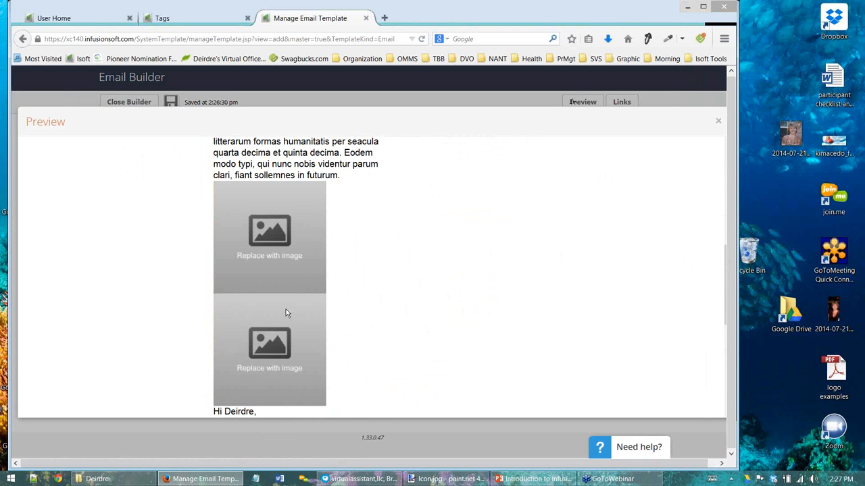
pyautogui.scroll(5, 285, 313)
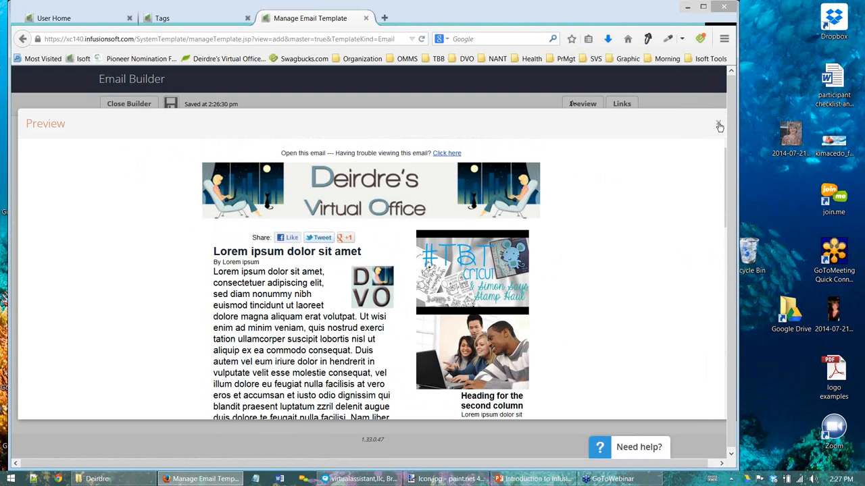
pyautogui.click(719, 126)
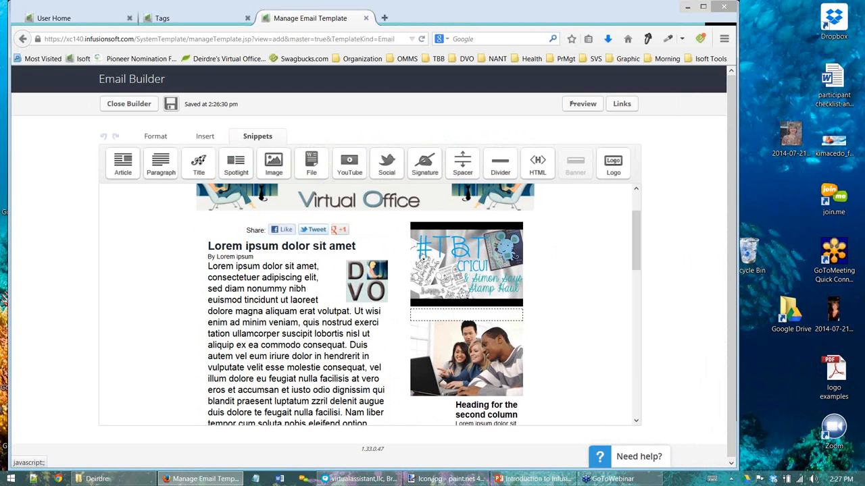
# - Add a Title snippet above the social sharing buttons and format its text in Arial with a red font color
pyautogui.moveTo(198, 162); pyautogui.dragTo(227, 247)
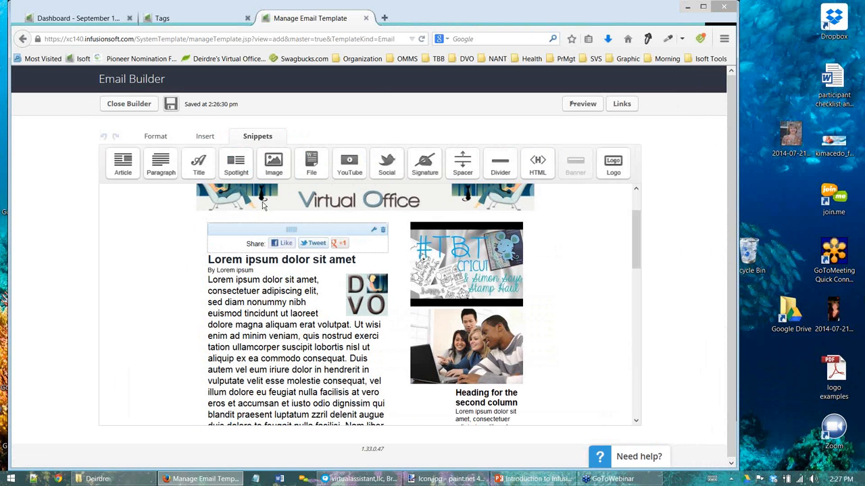
pyautogui.click(254, 228)
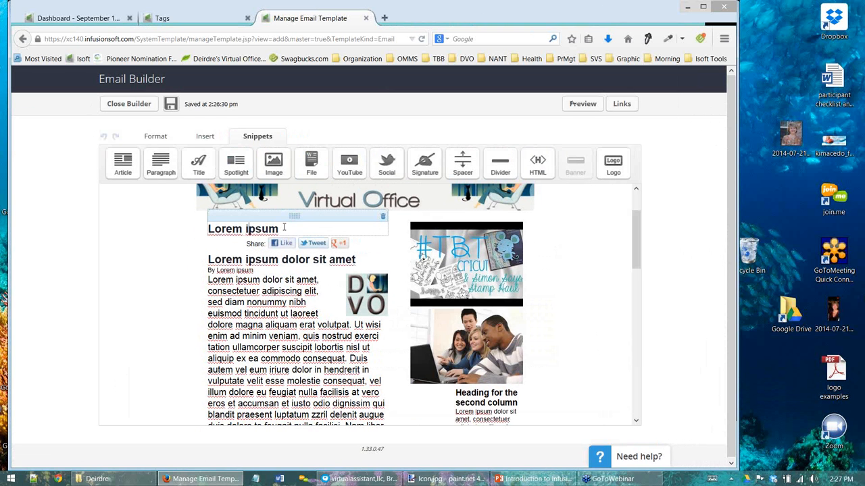
pyautogui.click(285, 228)
pyautogui.moveTo(285, 228); pyautogui.dragTo(171, 228)
pyautogui.click(164, 139)
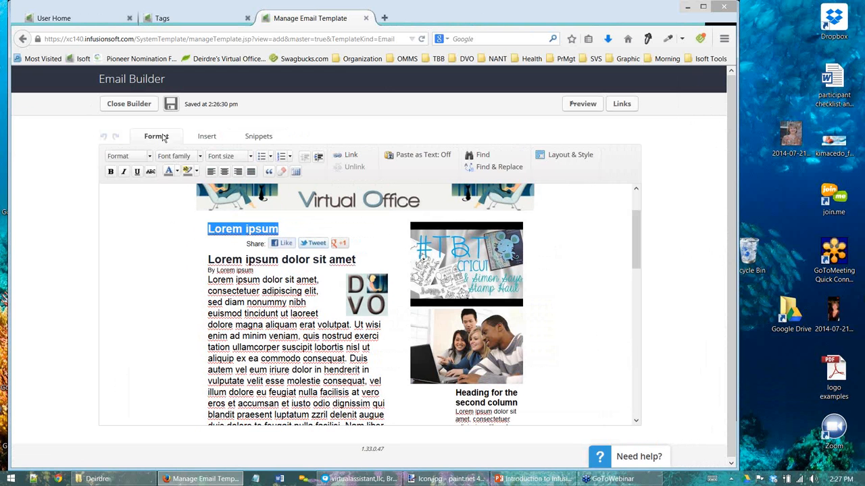
pyautogui.click(175, 156)
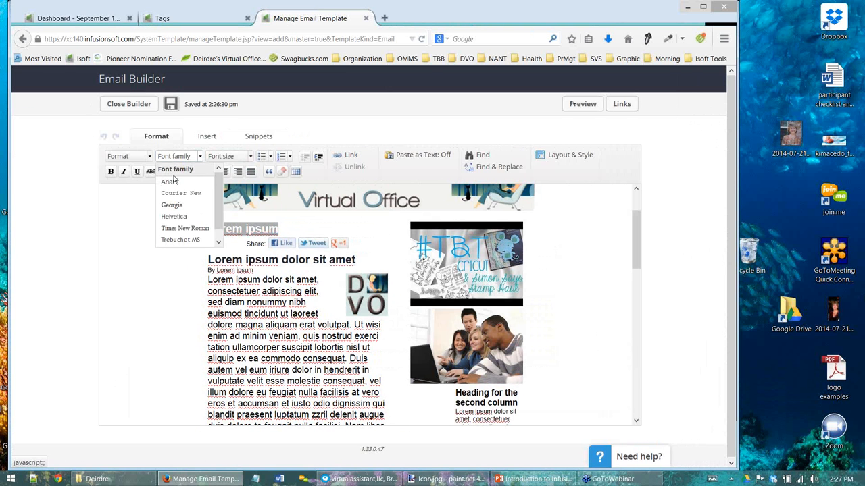
pyautogui.click(169, 184)
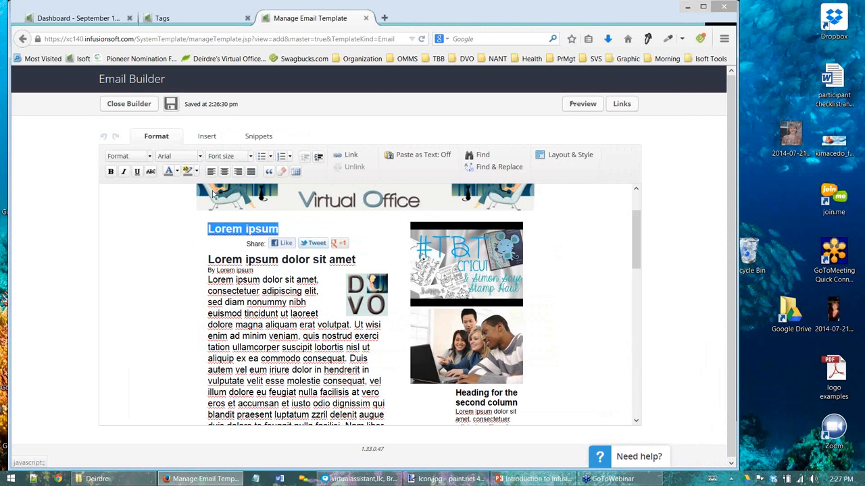
pyautogui.click(177, 173)
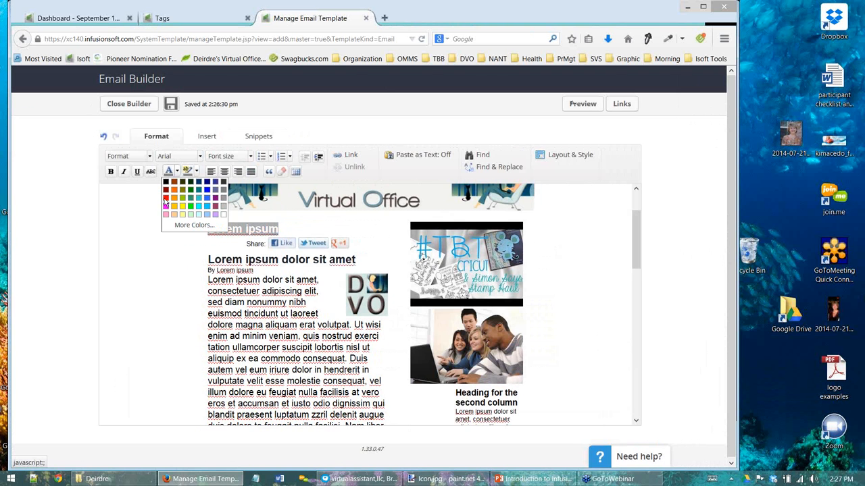
pyautogui.click(165, 200)
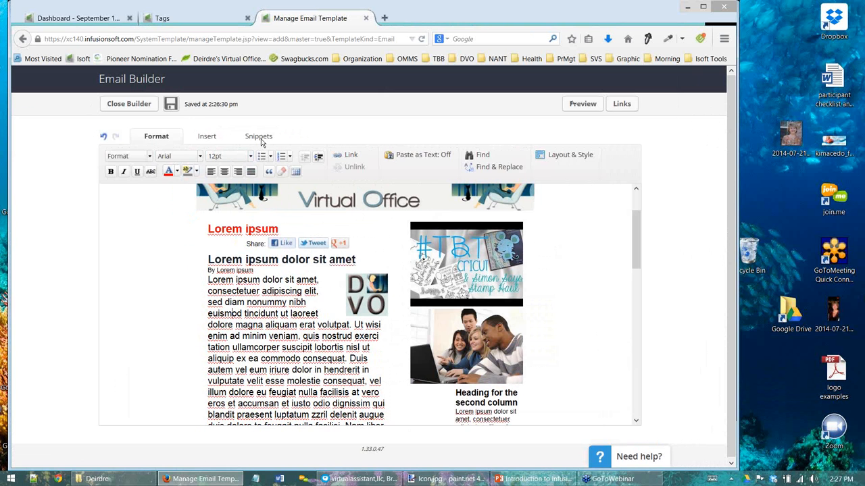
# - Add a File snippet above the red title, check its settings for downloadable files, and cancel the attachment settings
pyautogui.click(259, 138)
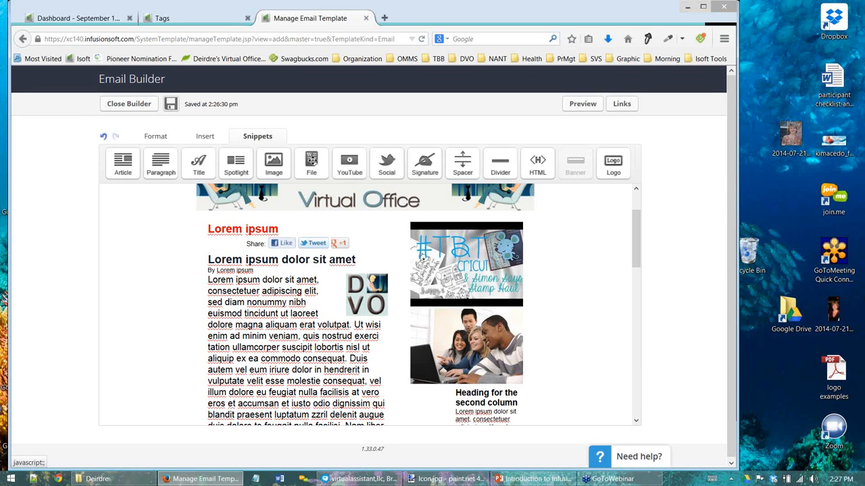
pyautogui.moveTo(311, 160); pyautogui.dragTo(296, 249)
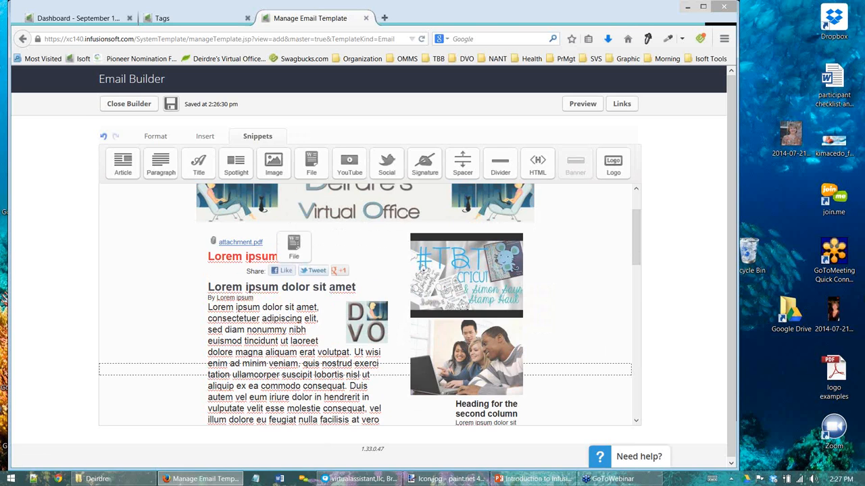
pyautogui.click(295, 247)
pyautogui.click(304, 210)
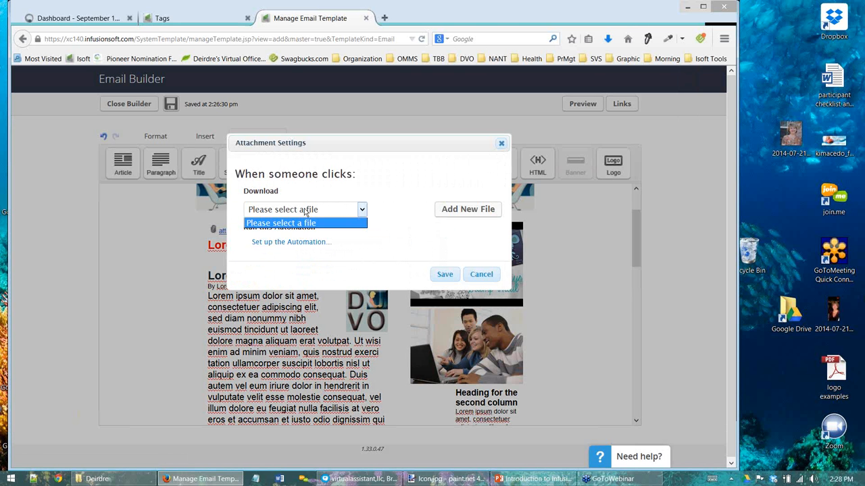
pyautogui.click(305, 210)
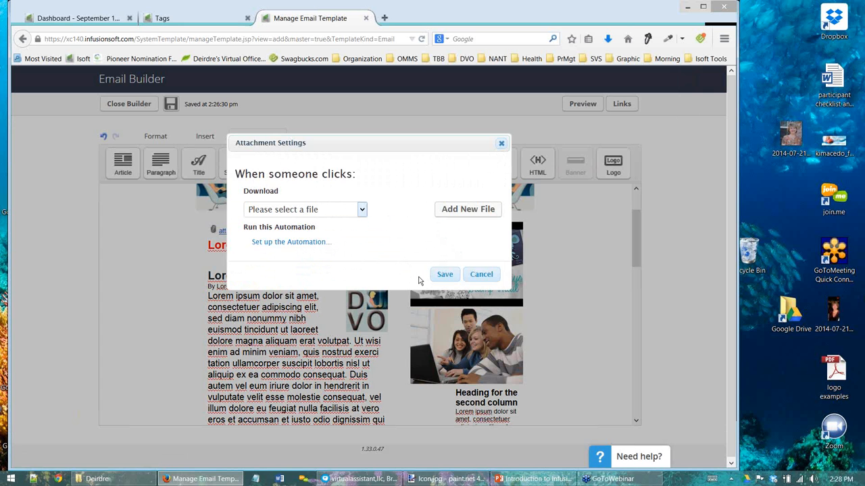
pyautogui.click(488, 281)
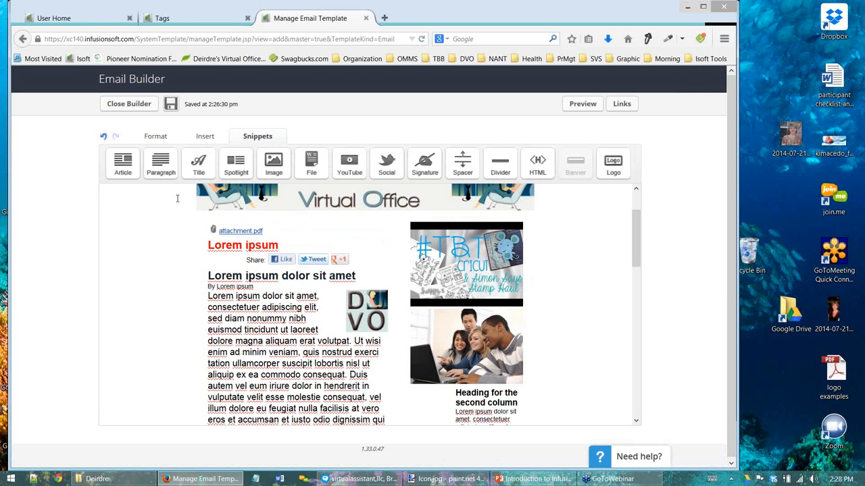
# - Delete the attachment.pdf File snippet above the red title
pyautogui.hotkey('ctrl', '+')
pyautogui.hotkey('ctrl', '+')
pyautogui.hotkey('ctrl', '+')
pyautogui.hotkey('ctrl', '+')
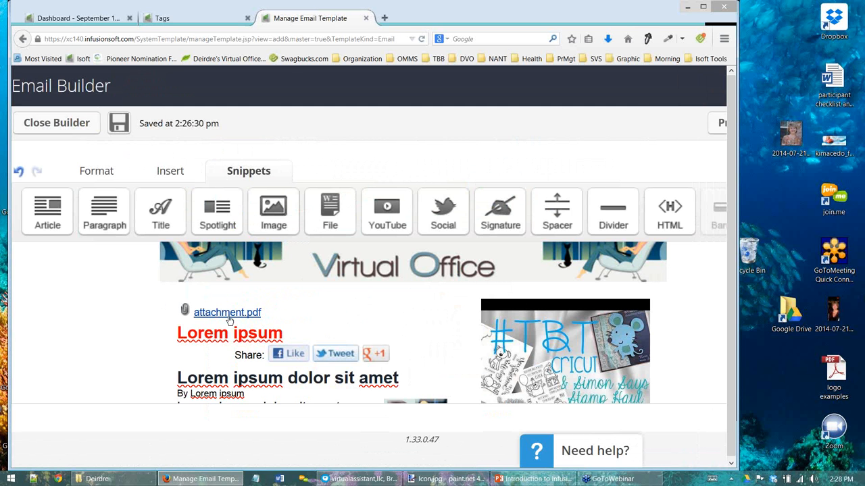
pyautogui.moveTo(258, 314)
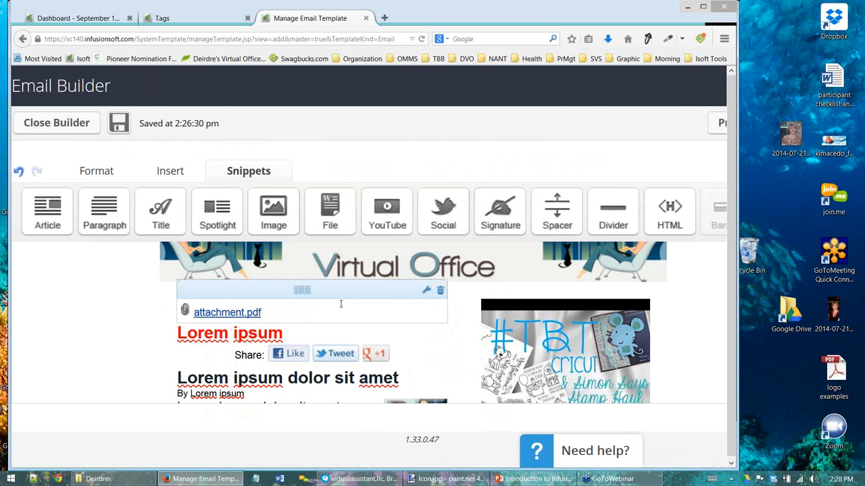
pyautogui.click(439, 291)
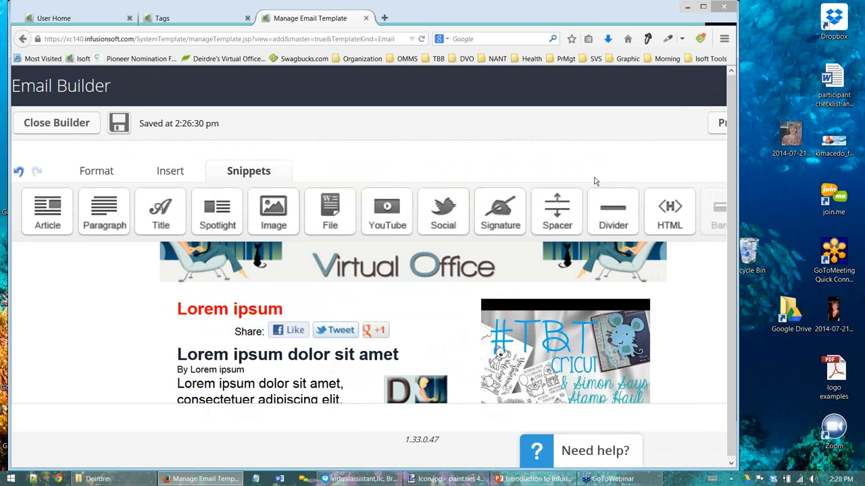
# - Add a Spacer snippet between the sidebar video and image with a height of 45 px
pyautogui.hotkey('ctrl', '-')
pyautogui.hotkey('ctrl', '-')
pyautogui.hotkey('ctrl', '-')
pyautogui.hotkey('ctrl', '-')
pyautogui.hotkey('ctrl', '-')
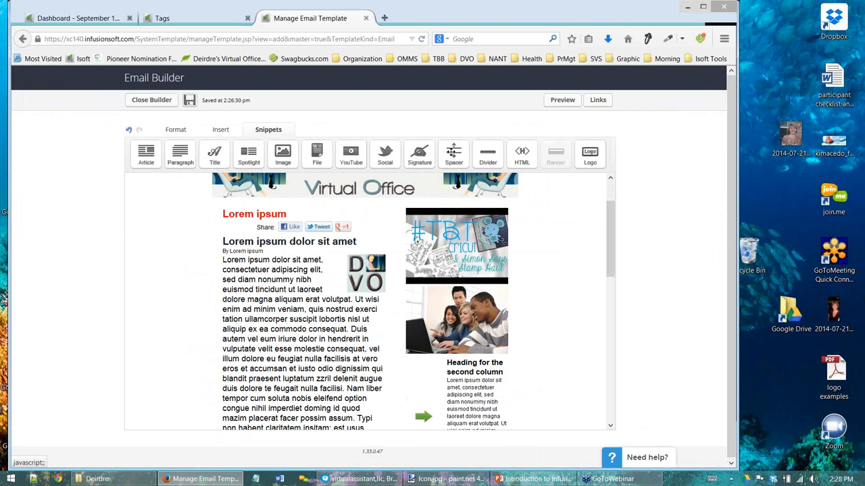
pyautogui.moveTo(476, 266)
pyautogui.mouseDown()
pyautogui.moveTo(475, 287)
pyautogui.moveTo(471, 271)
pyautogui.mouseUp()
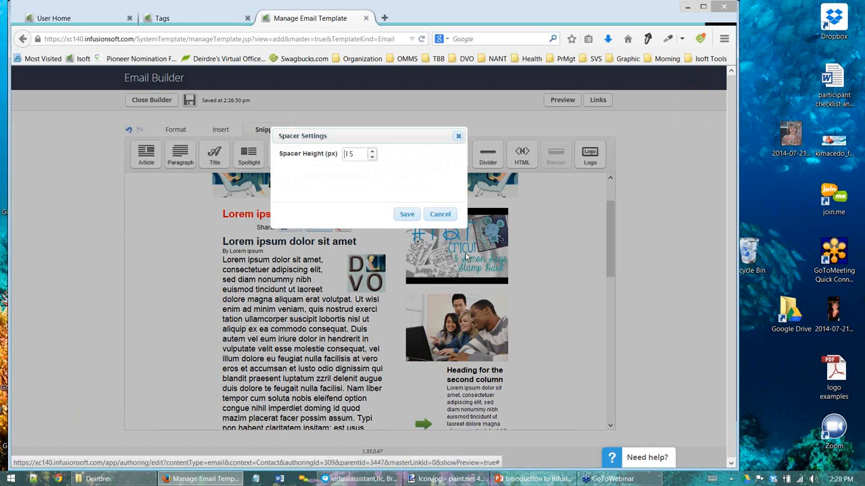
pyautogui.click(372, 151)
pyautogui.click(372, 152)
pyautogui.click(373, 152)
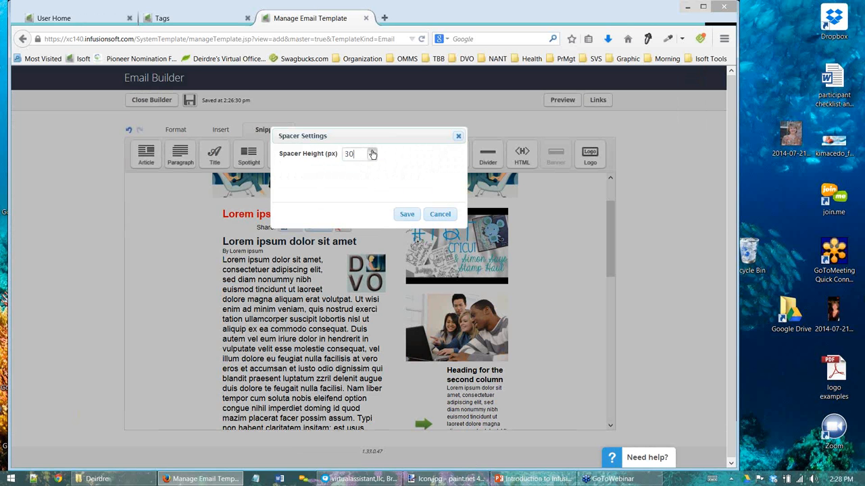
pyautogui.click(372, 151)
pyautogui.click(372, 152)
pyautogui.write('45')
pyautogui.click(406, 215)
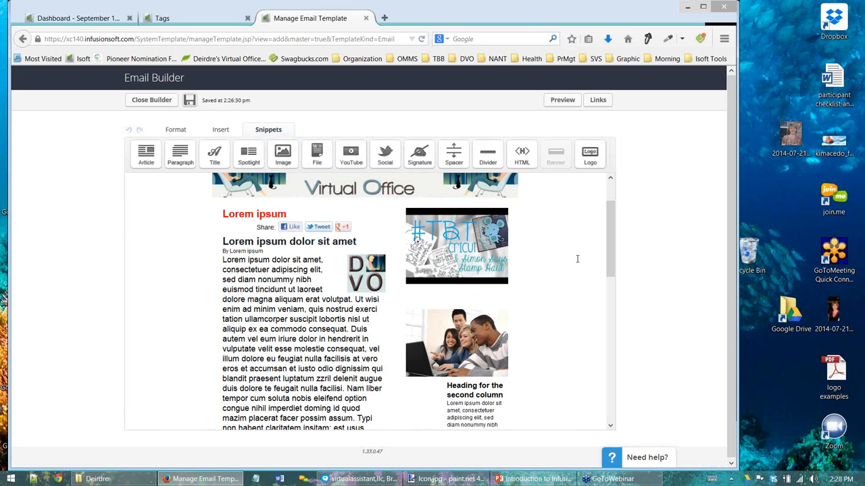
# - Add one Divider snippet above the sidebar image and another directly below the sidebar video
pyautogui.moveTo(483, 295)
pyautogui.moveTo(487, 154); pyautogui.dragTo(477, 330)
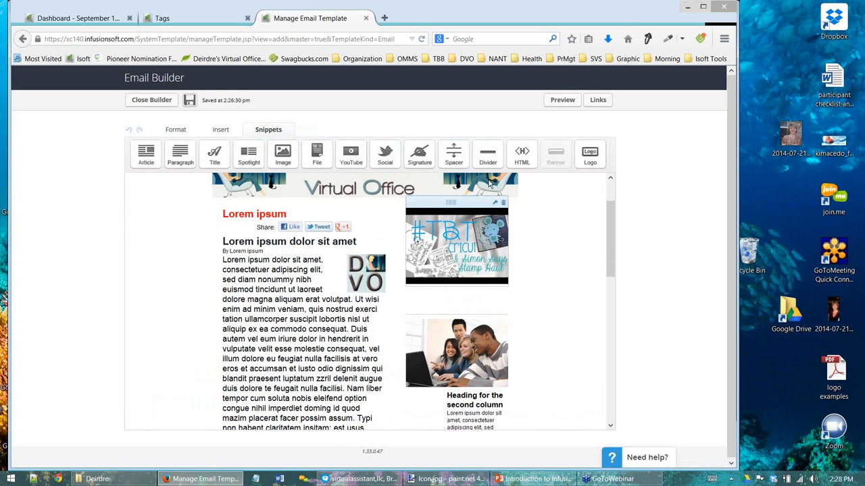
pyautogui.moveTo(496, 152); pyautogui.dragTo(464, 295)
pyautogui.moveTo(493, 152); pyautogui.dragTo(466, 297)
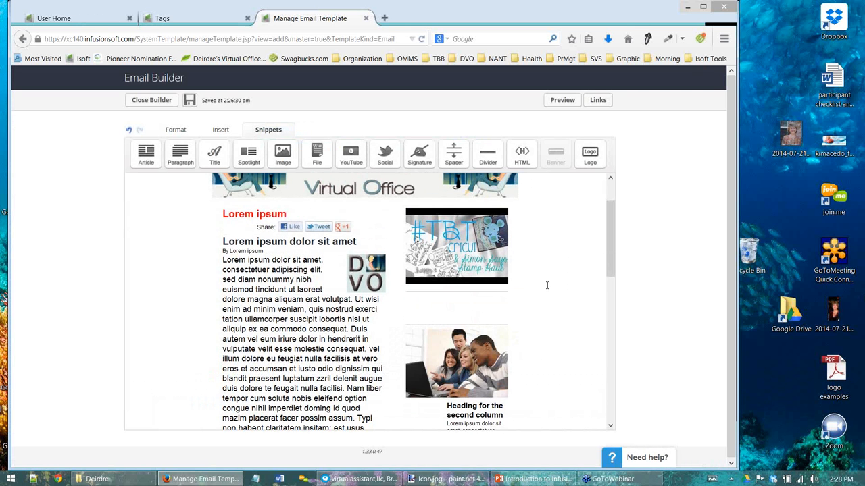
pyautogui.scroll(6, 546, 286)
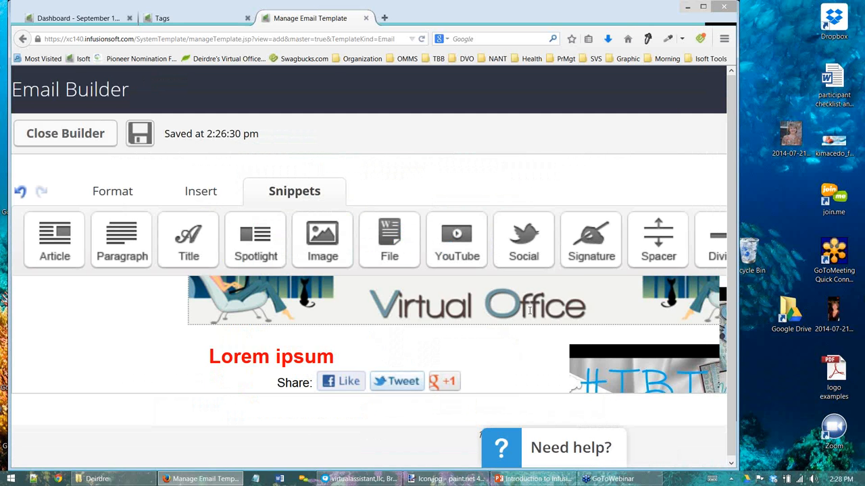
pyautogui.scroll(-2, 523, 350)
pyautogui.scroll(-5, 522, 351)
pyautogui.scroll(3, 591, 347)
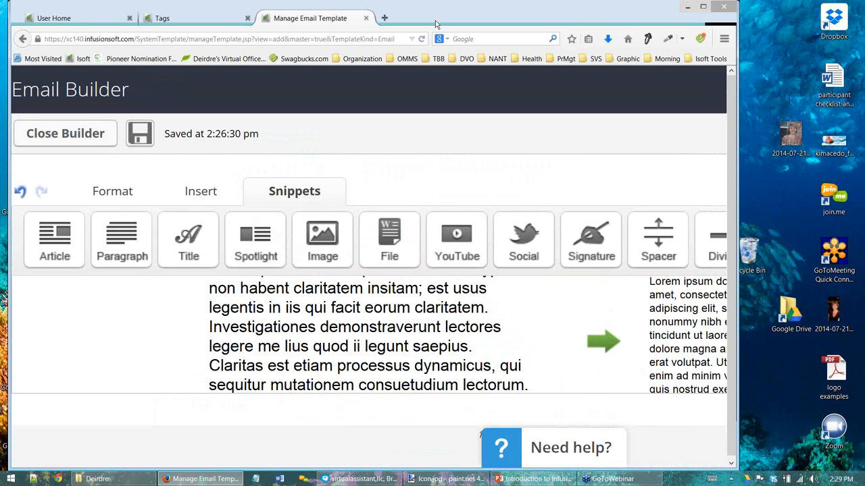
pyautogui.moveTo(434, 20); pyautogui.dragTo(432, 17)
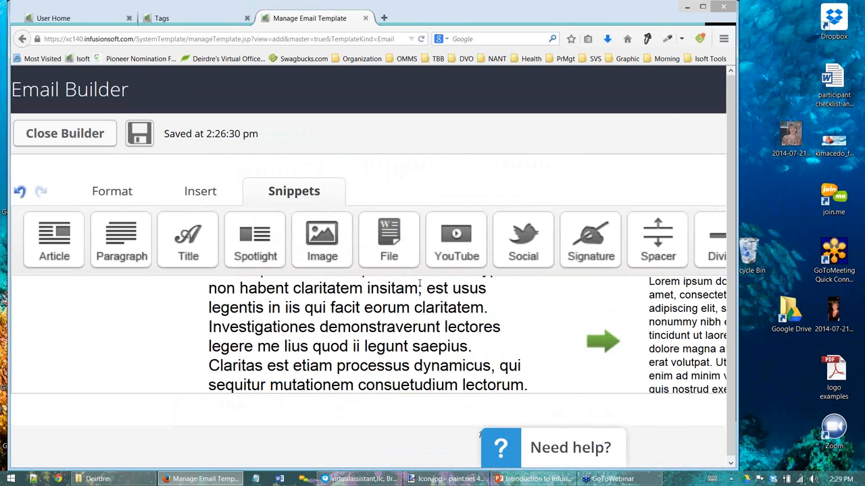
pyautogui.hotkey('ctrl', '0')
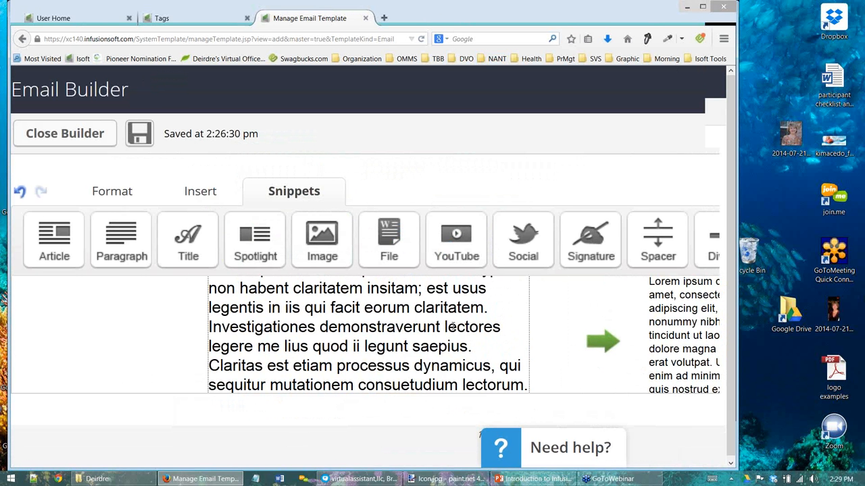
# - Set the height of the Spacer between the sidebar video and image to 100 px
pyautogui.scroll(5, 498, 337)
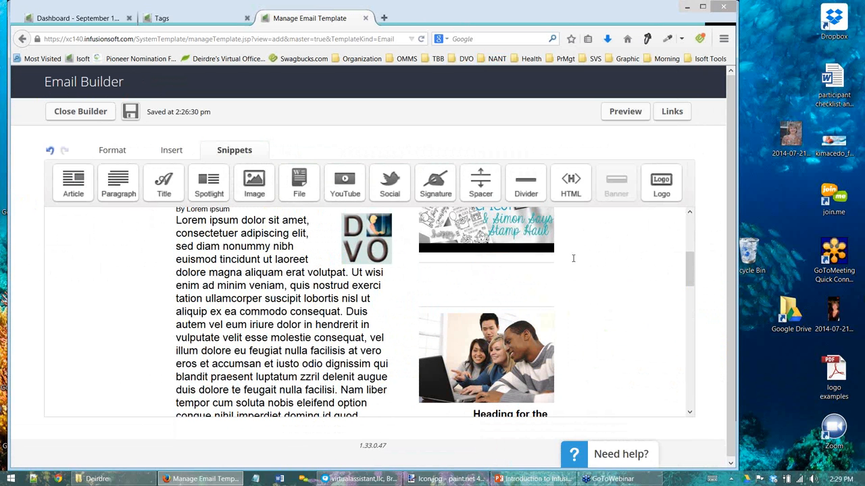
pyautogui.moveTo(509, 273)
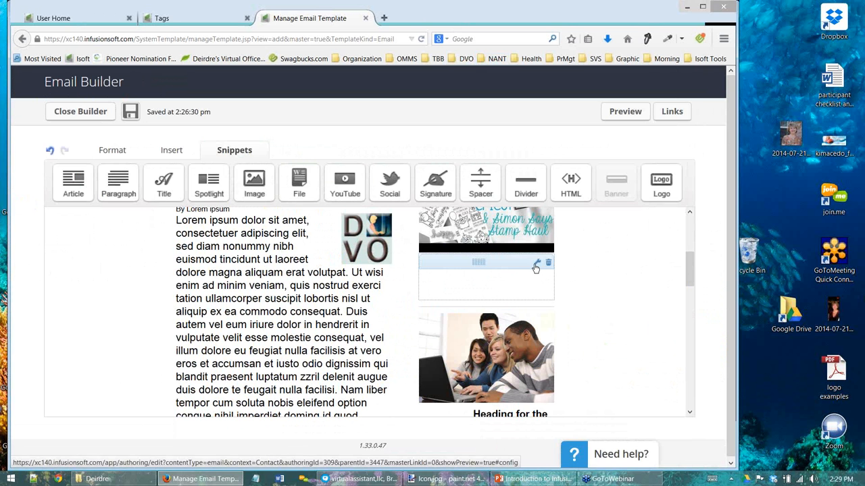
pyautogui.click(535, 269)
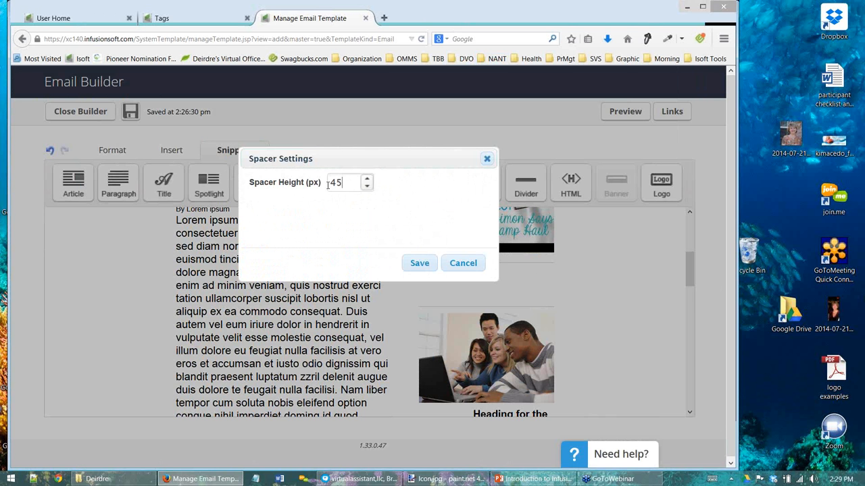
pyautogui.doubleClick(331, 183)
pyautogui.write('100')
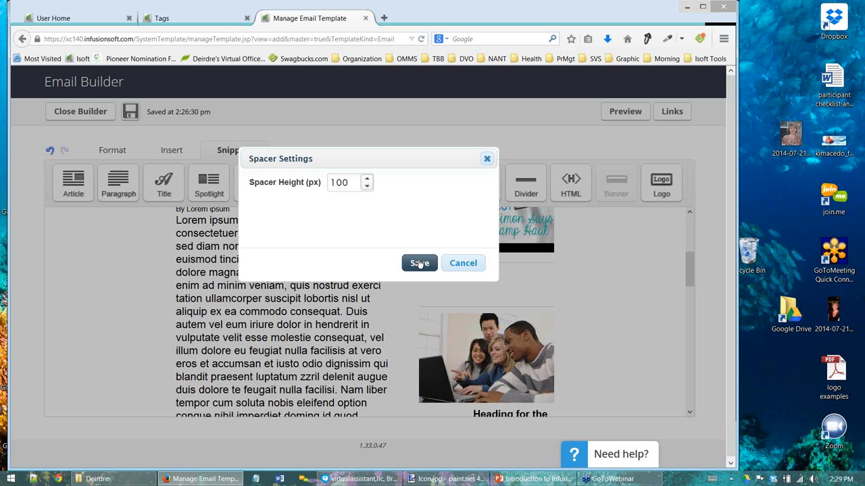
pyautogui.press('Return')
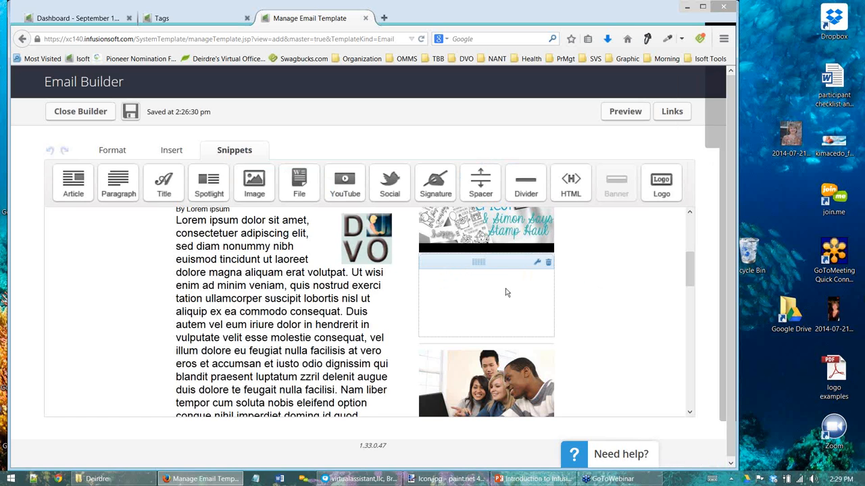
# - Set the height of the Spacer between the two sidebar dividers to 15 px
pyautogui.click(506, 289)
pyautogui.hotkey('ctrl', 'a')
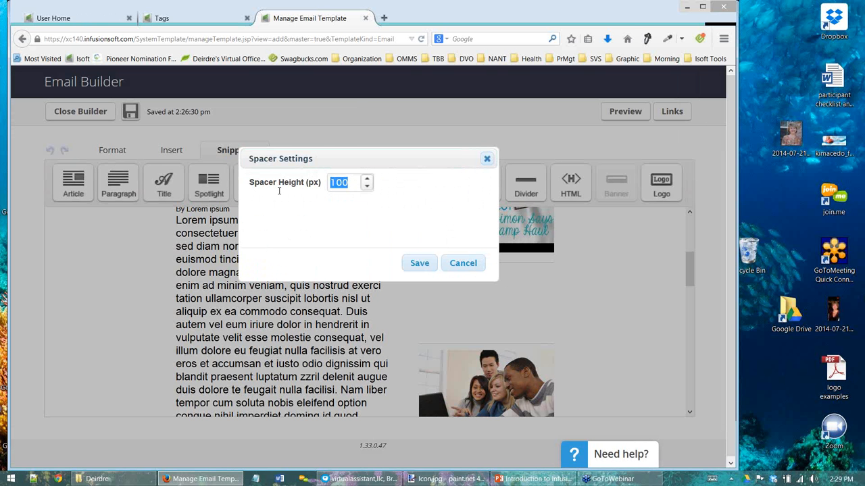
pyautogui.write('15')
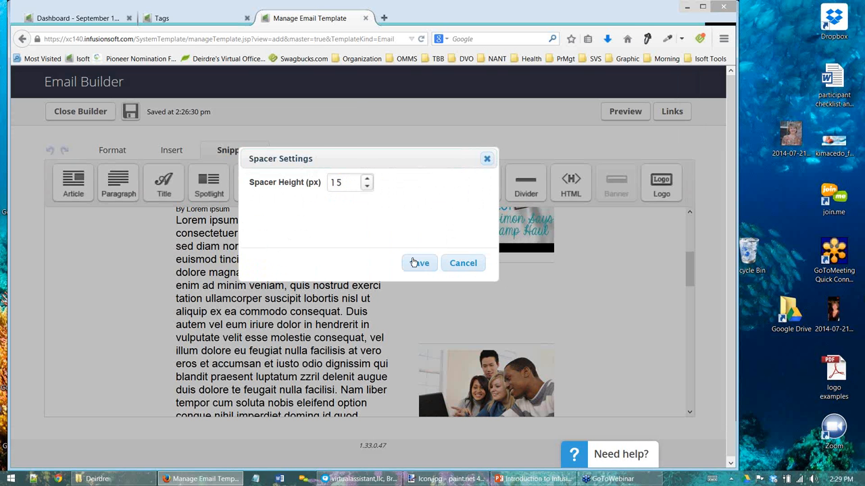
pyautogui.click(419, 263)
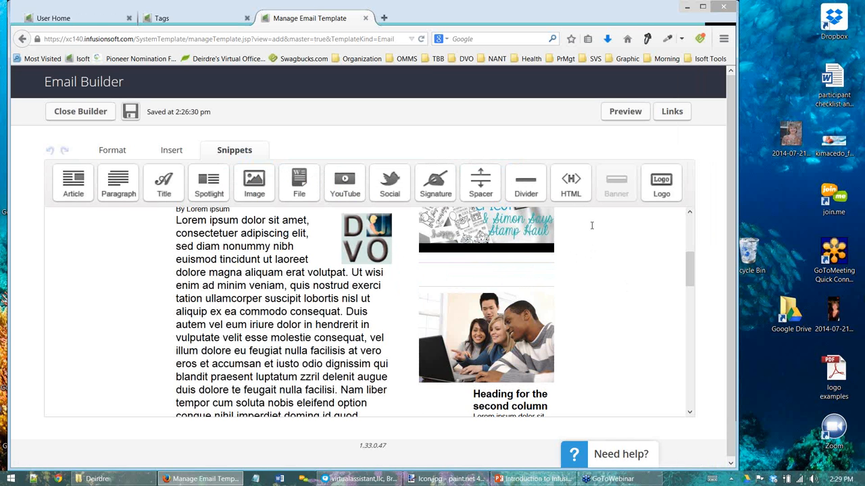
# - Delete the two empty image placeholders below the main article text
pyautogui.scroll(-10, 622, 297)
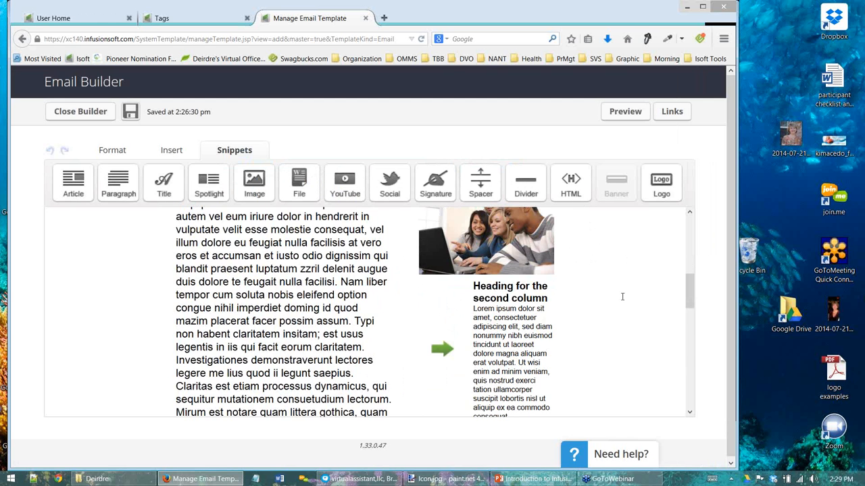
pyautogui.scroll(-1, 621, 298)
pyautogui.scroll(1, 620, 298)
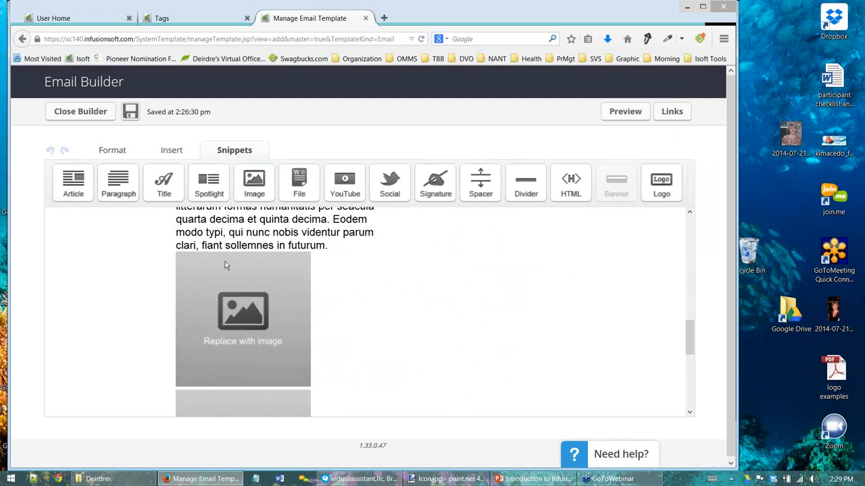
pyautogui.moveTo(268, 266)
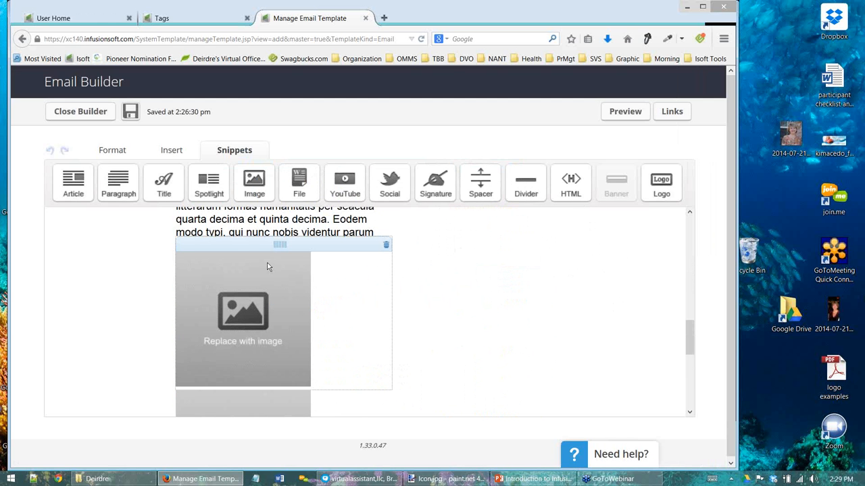
pyautogui.click(386, 246)
pyautogui.moveTo(386, 247)
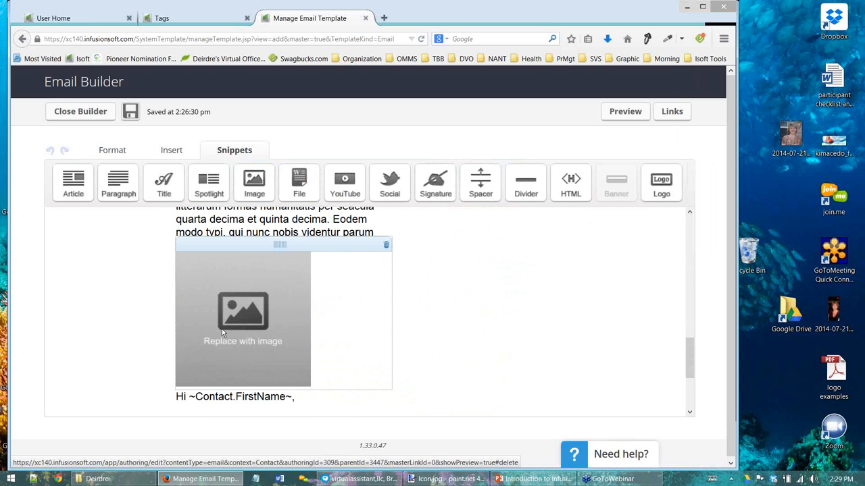
pyautogui.click(387, 247)
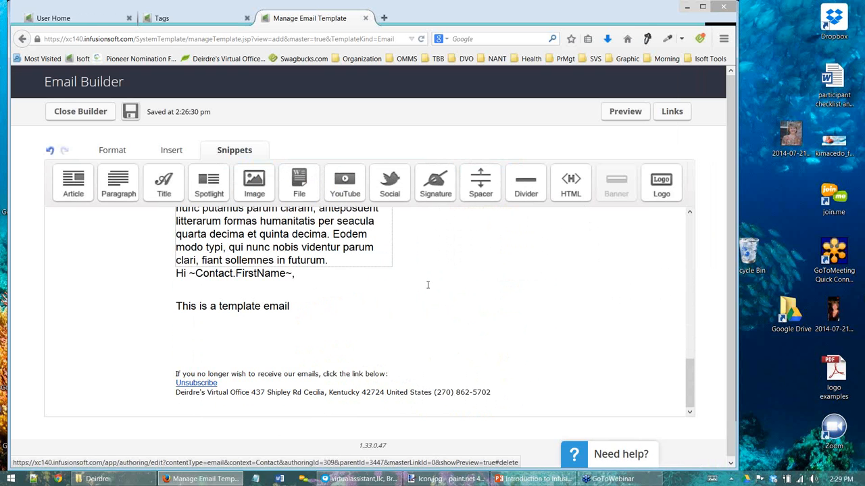
# - Add a Signature snippet below the "This is a template email" text, check the signature choices, and save it with the preselected user's signature
pyautogui.moveTo(438, 189); pyautogui.dragTo(360, 356)
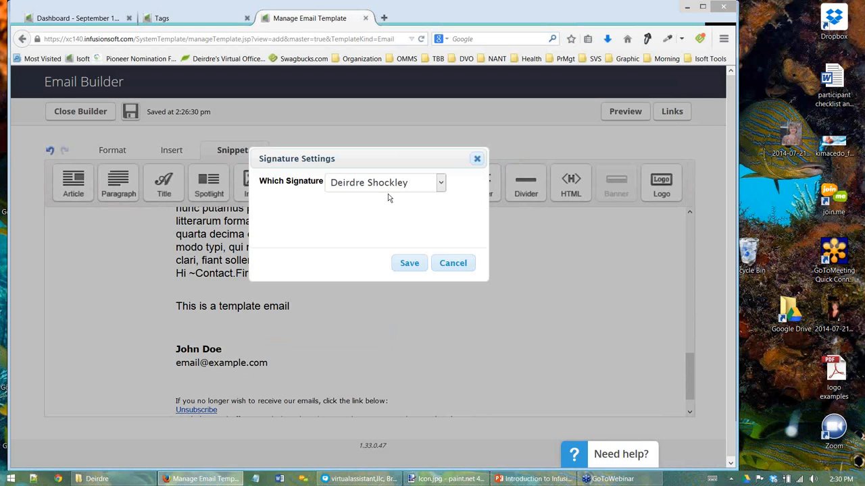
pyautogui.click(391, 184)
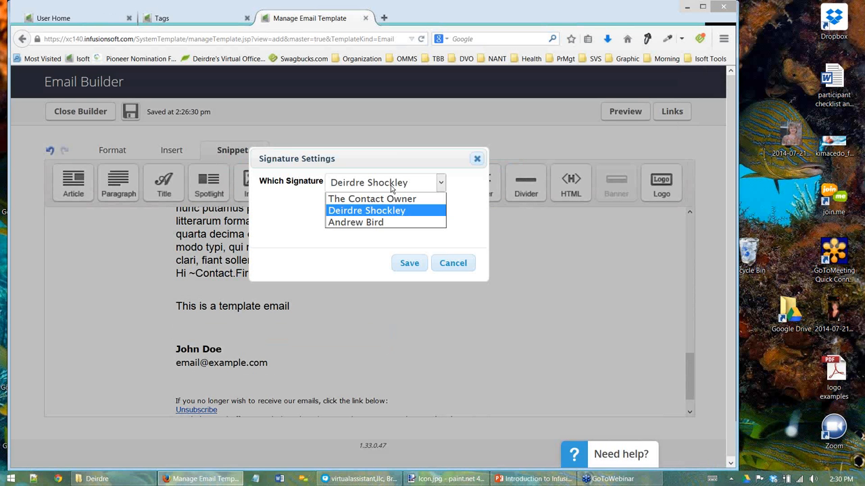
pyautogui.click(391, 184)
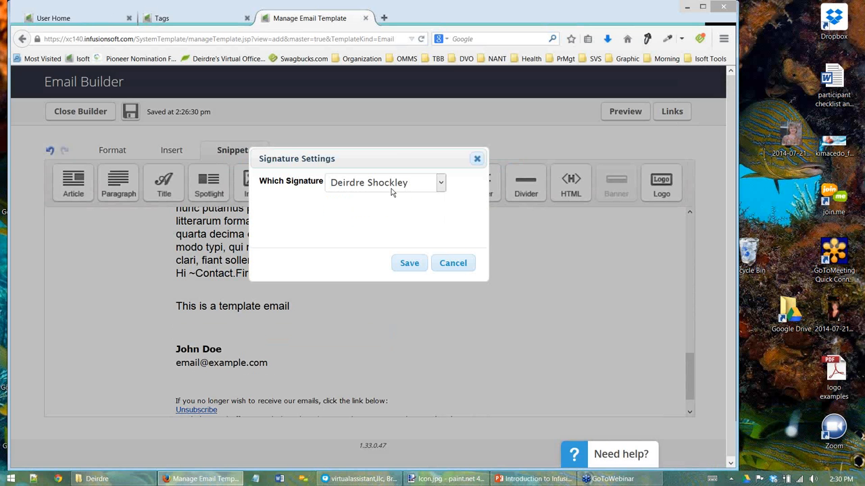
pyautogui.click(408, 265)
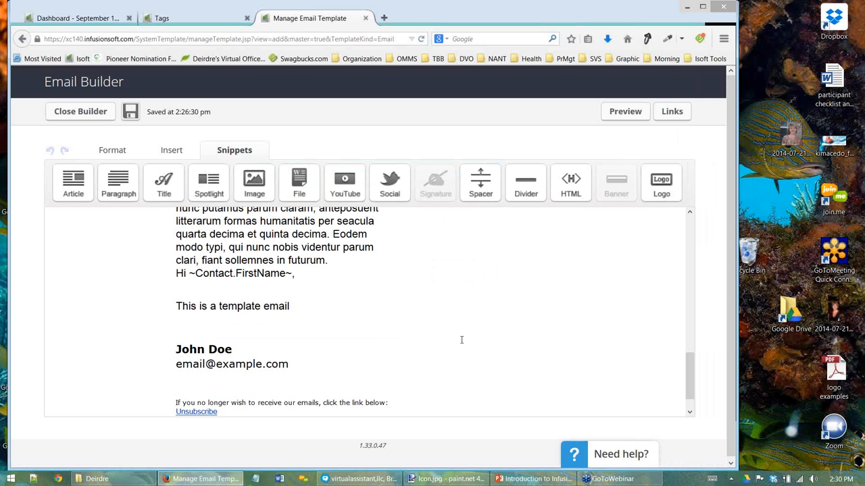
# - Reopen the settings of the new signature to check which signature is selected, and cancel them
pyautogui.doubleClick(235, 356)
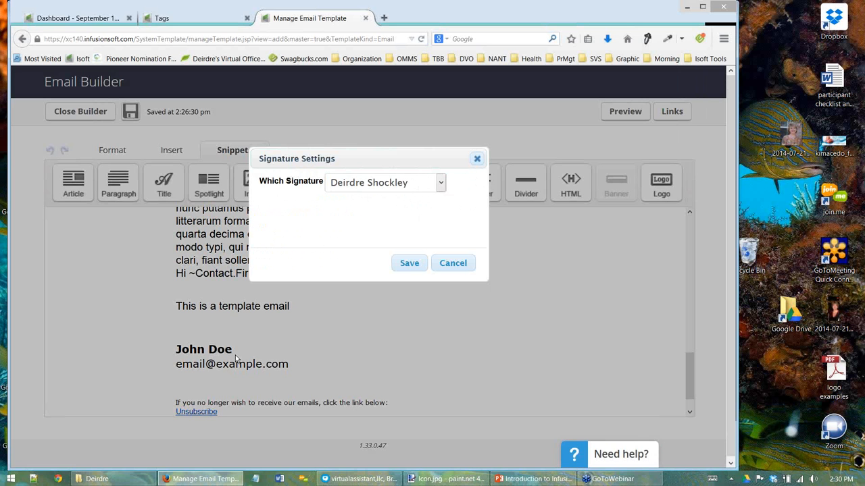
pyautogui.click(467, 264)
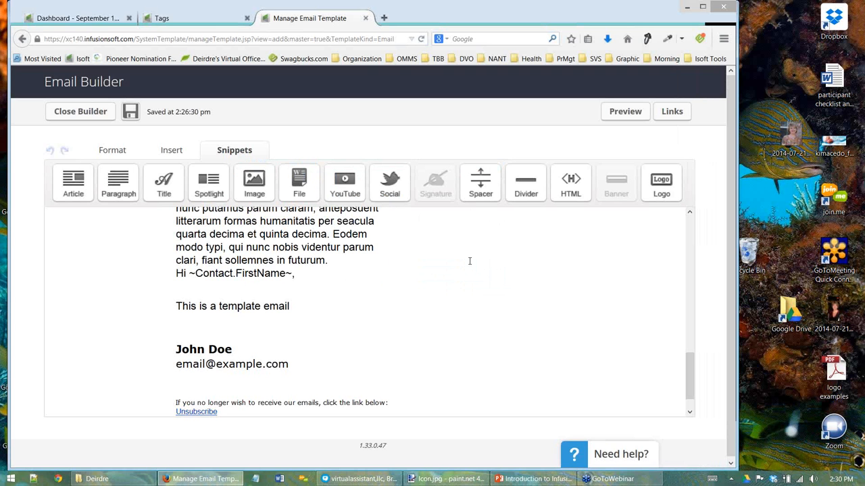
pyautogui.click(373, 330)
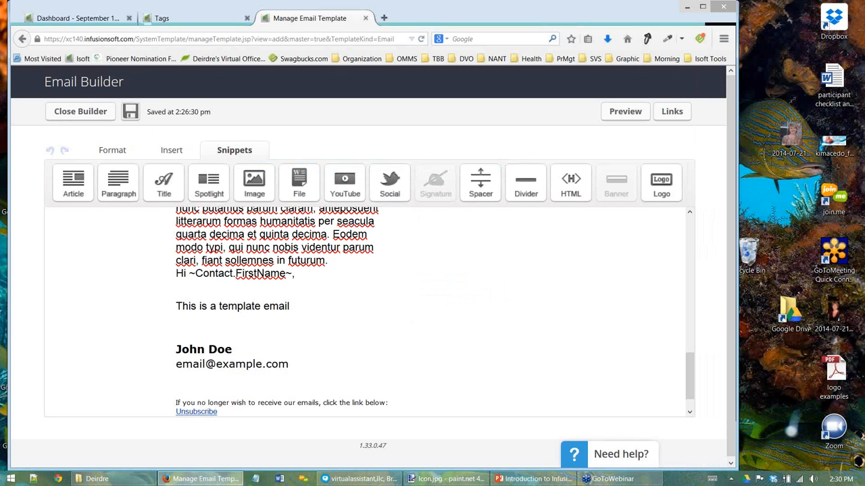
# - Close the email builder and save the changes to the template
pyautogui.rightClick(74, 112)
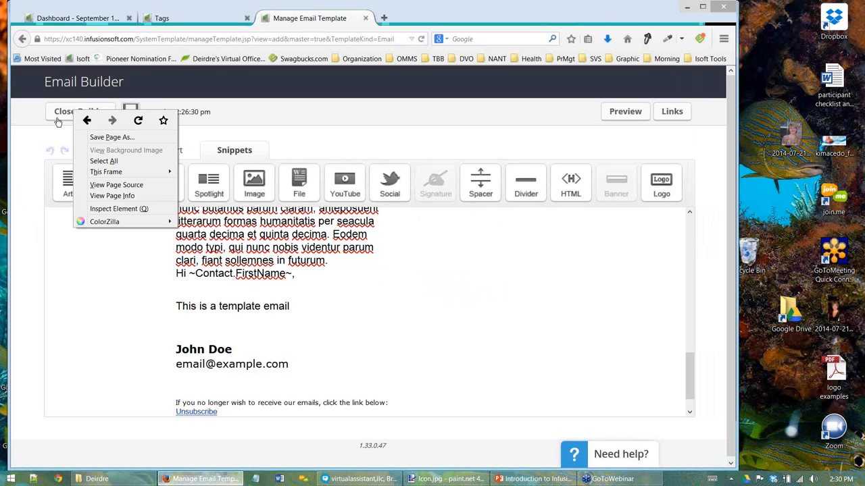
pyautogui.click(64, 115)
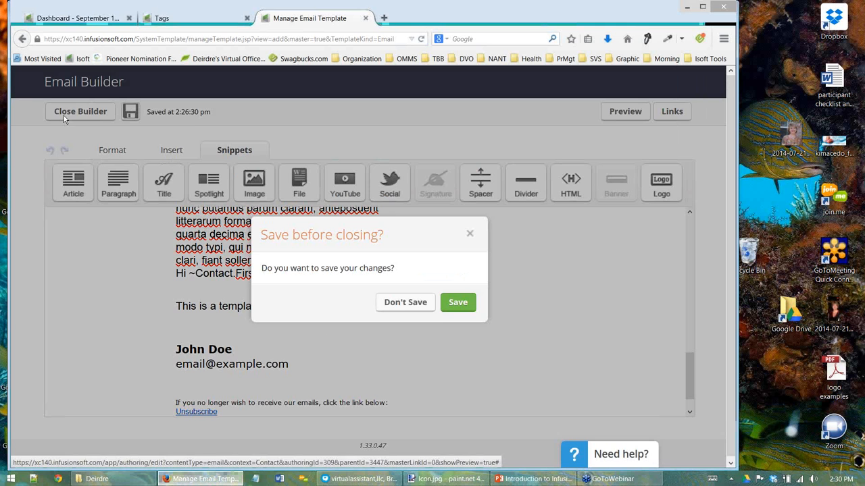
pyautogui.click(459, 304)
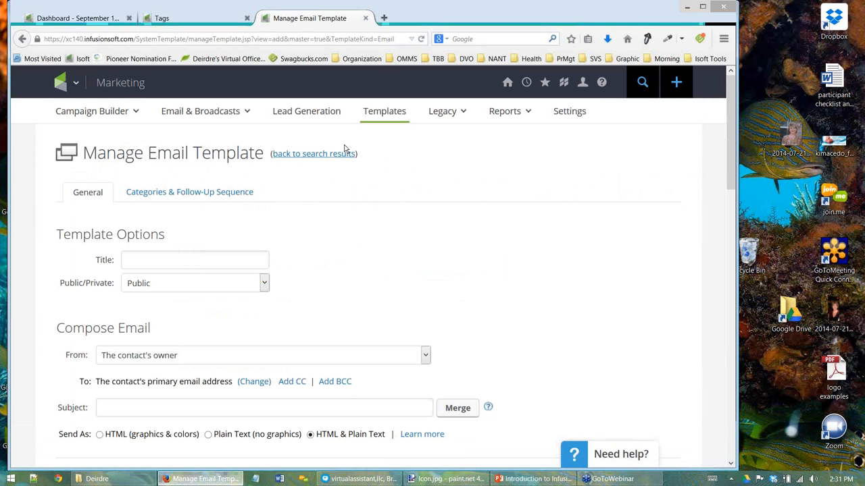
# - Go to the Campaign Builder list and open the CAS campaign with Id 1
pyautogui.moveTo(67, 83)
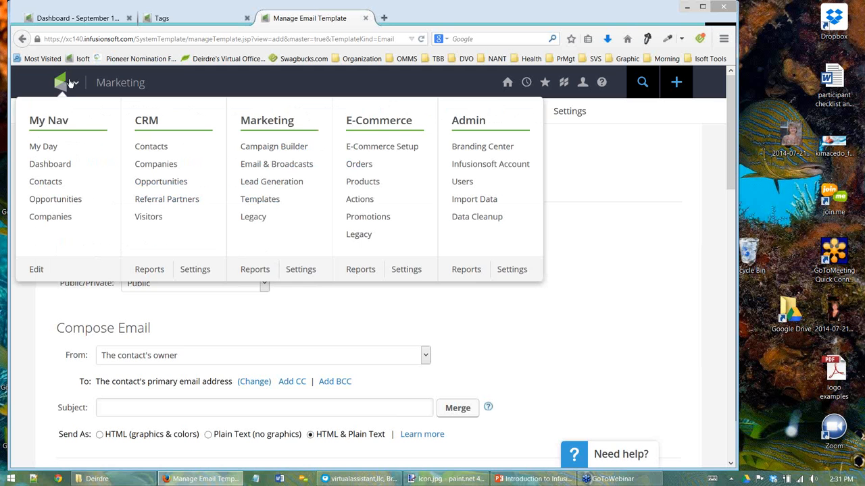
pyautogui.click(263, 148)
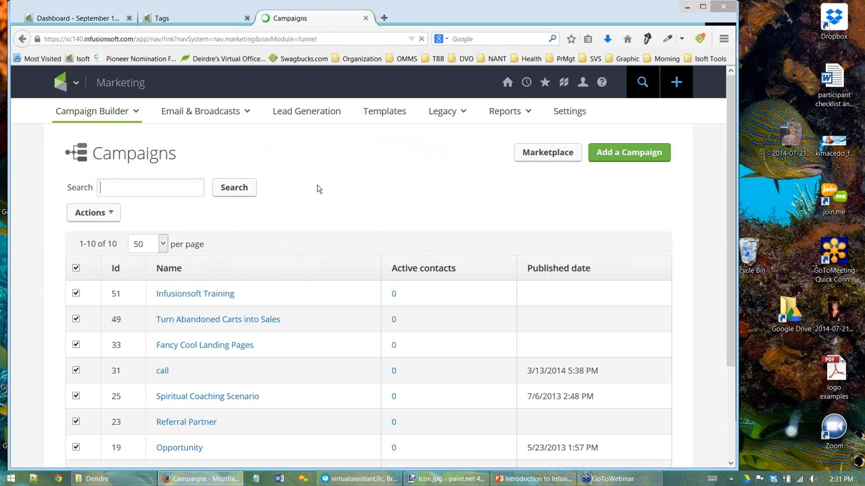
pyautogui.scroll(-3, 357, 249)
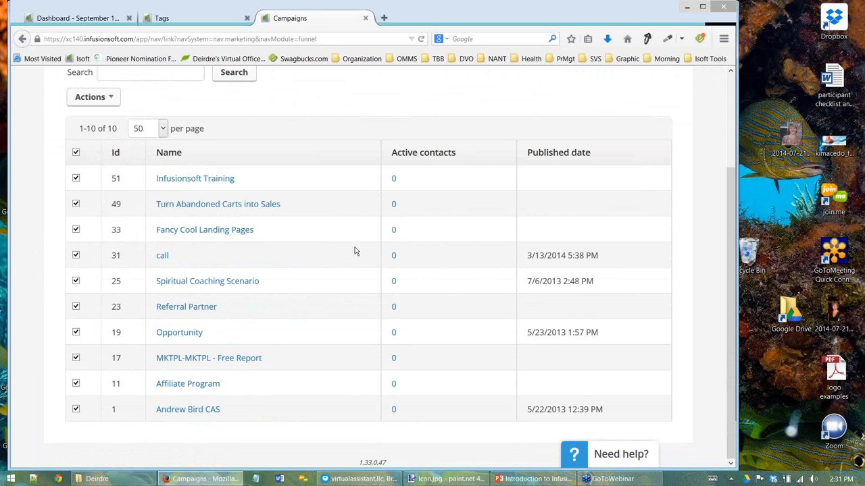
pyautogui.click(207, 410)
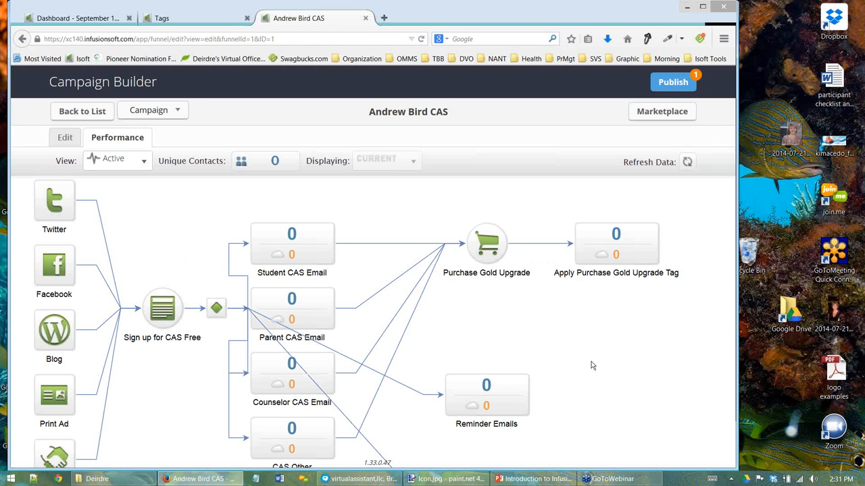
# - Examine the CAS campaign's flow in performance and edit modes, moving the element palette clear of the diagram, and return to the campaign list
pyautogui.moveTo(591, 366); pyautogui.dragTo(572, 321)
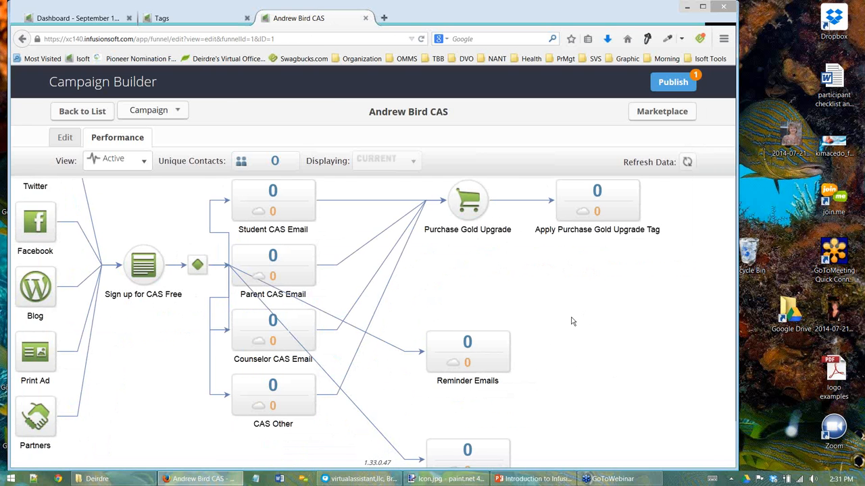
pyautogui.scroll(-5, 573, 322)
pyautogui.scroll(1, 575, 323)
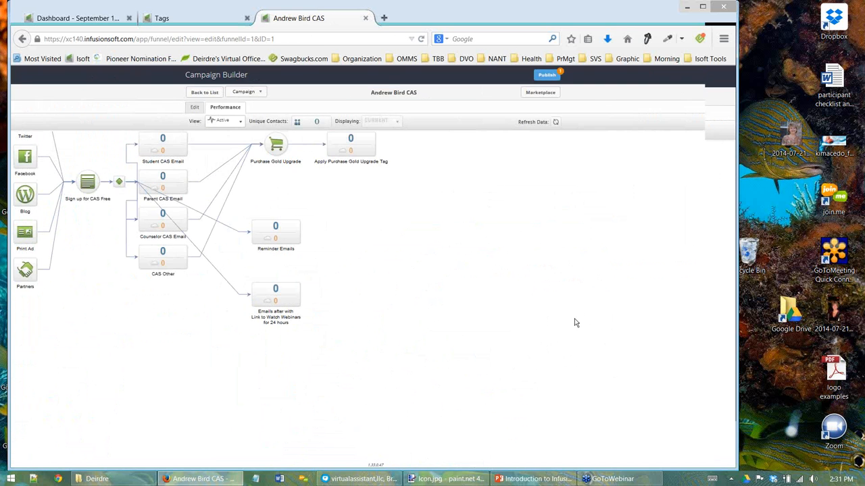
pyautogui.scroll(3, 574, 322)
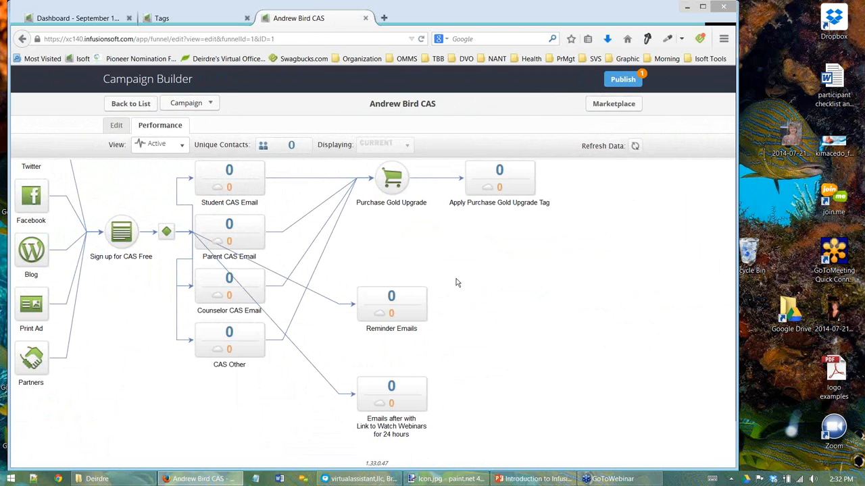
pyautogui.moveTo(457, 280); pyautogui.dragTo(471, 307)
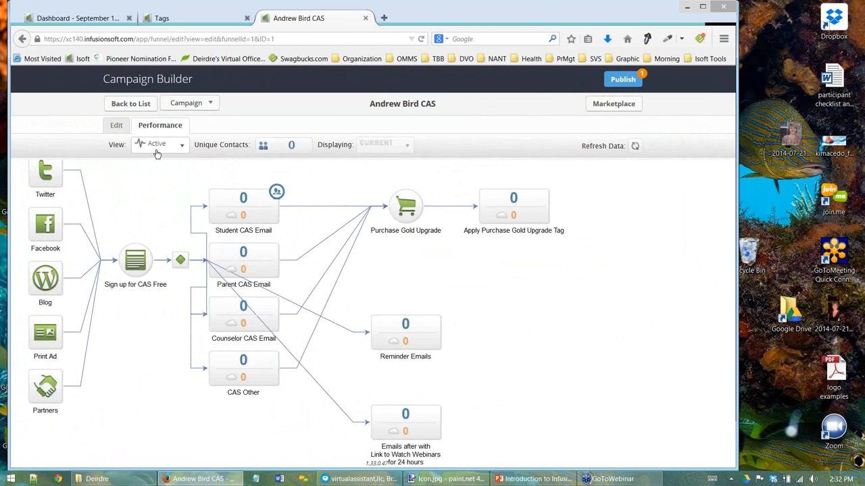
pyautogui.click(117, 125)
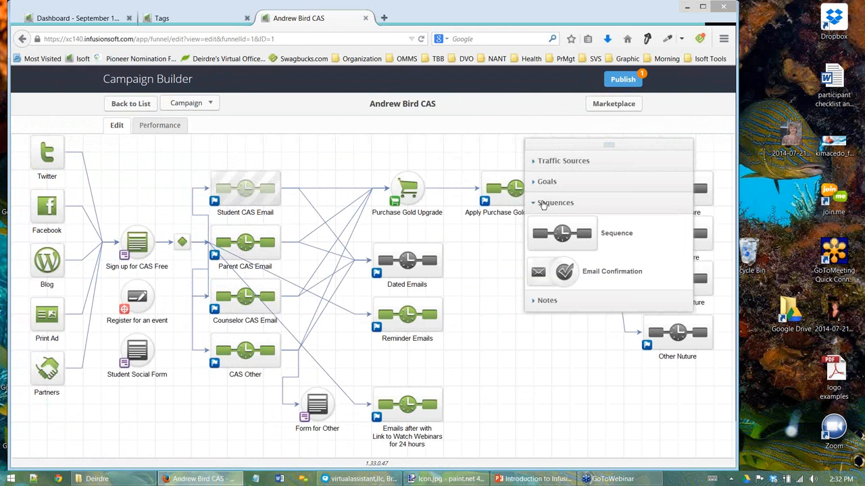
pyautogui.moveTo(581, 145); pyautogui.dragTo(642, 383)
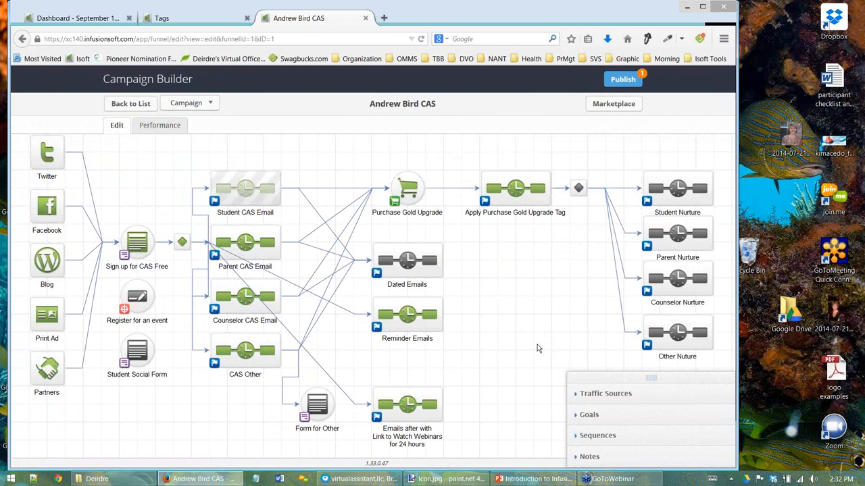
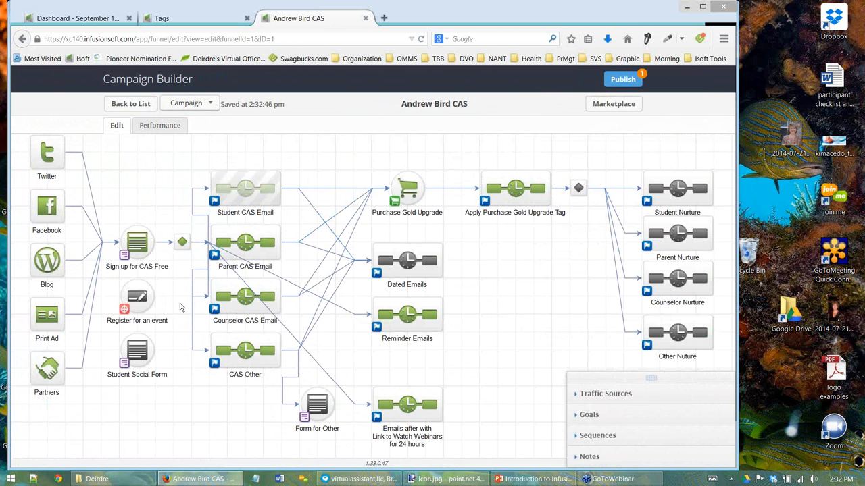
pyautogui.click(133, 108)
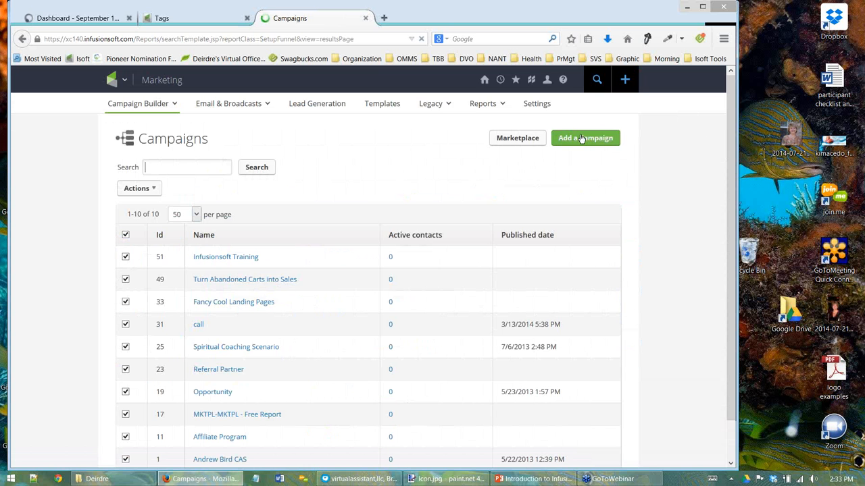
# - Create a new campaign and name it "Infusionsoft Training Class"
pyautogui.click(581, 138)
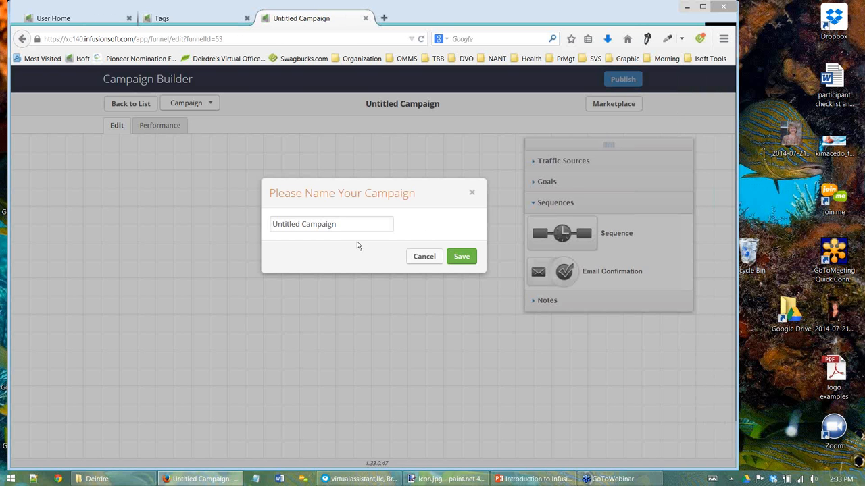
pyautogui.moveTo(349, 223); pyautogui.dragTo(212, 224)
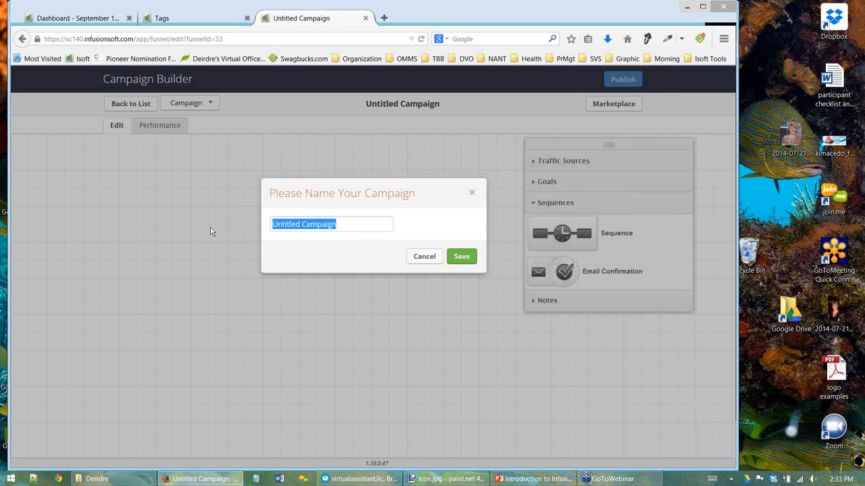
pyautogui.write('Infusionso')
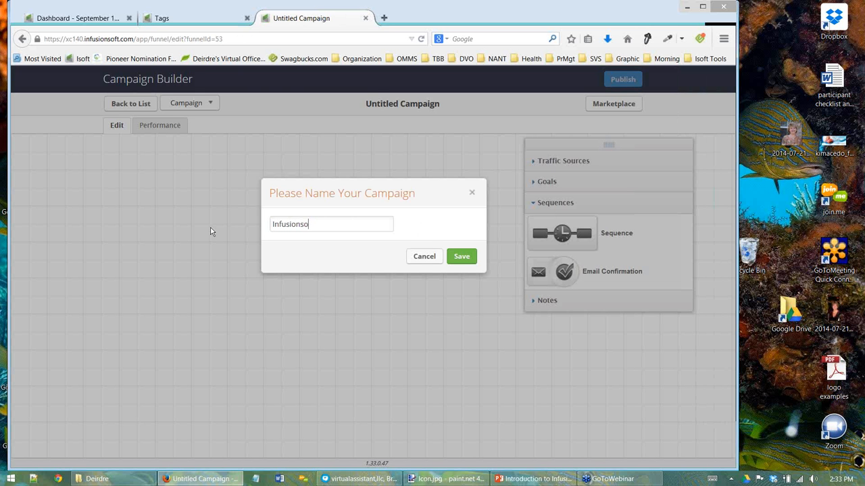
pyautogui.write('ft Training Class')
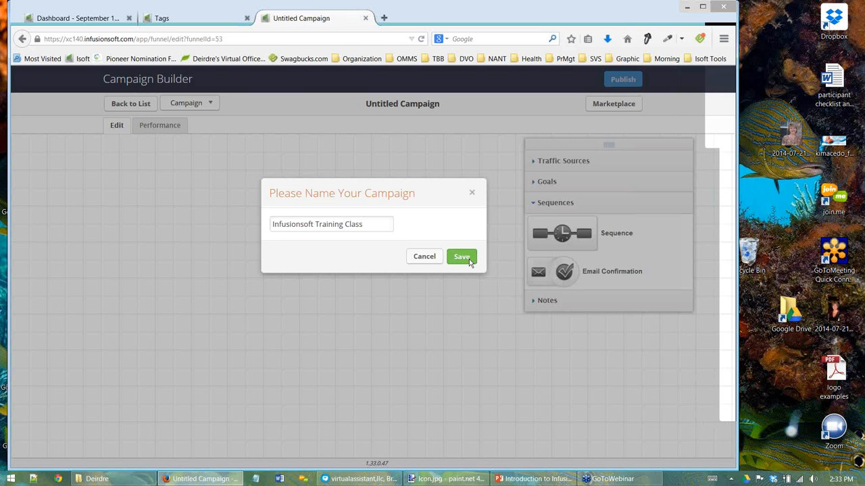
pyautogui.click(461, 258)
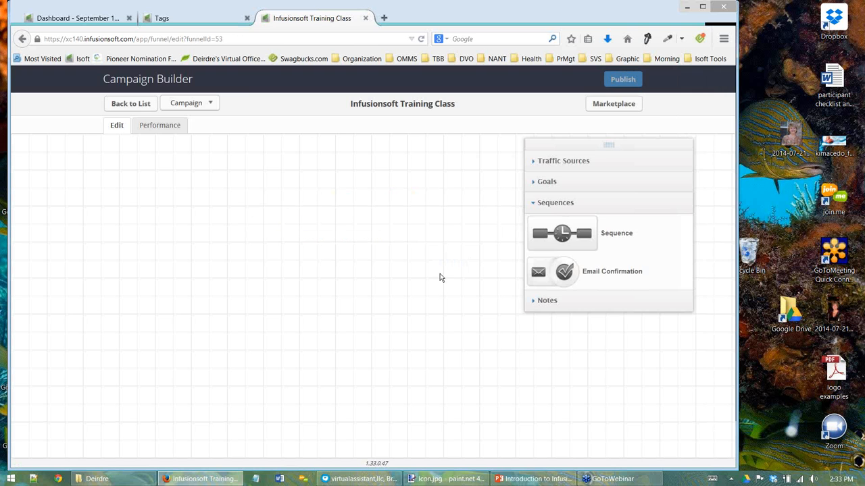
# - Add a "Sign up for newsletter" goal to the campaign canvas and position it near the canvas's upper-left corner
pyautogui.click(534, 206)
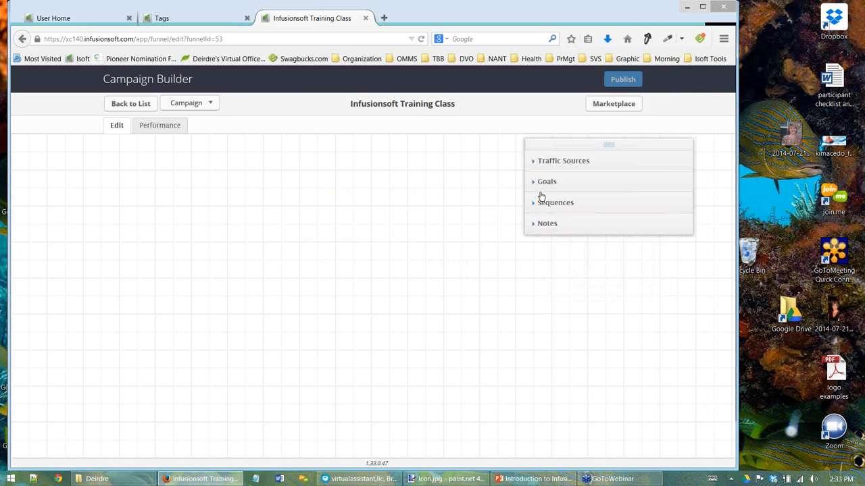
pyautogui.click(537, 224)
pyautogui.click(534, 205)
pyautogui.click(534, 186)
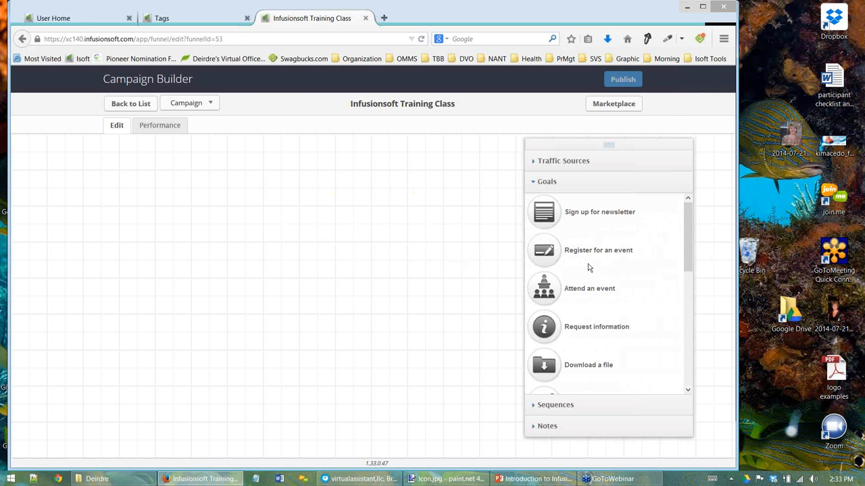
pyautogui.moveTo(544, 213); pyautogui.dragTo(379, 243)
pyautogui.moveTo(213, 213); pyautogui.dragTo(116, 210)
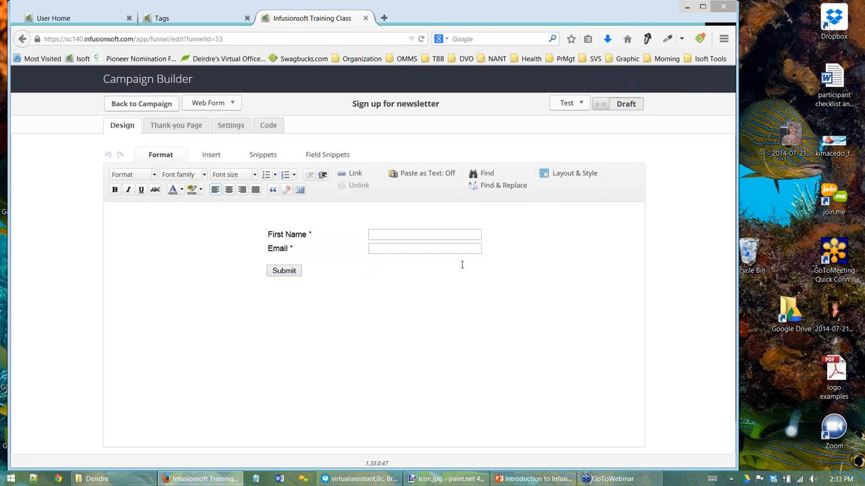
# - Show the Last Name field in the newsletter web form's name field settings and save them
pyautogui.doubleClick(380, 233)
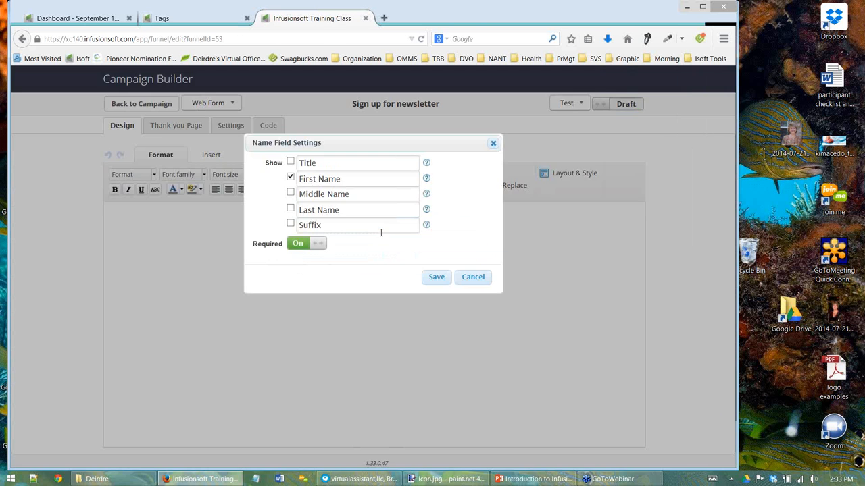
pyautogui.click(292, 209)
pyautogui.click(446, 282)
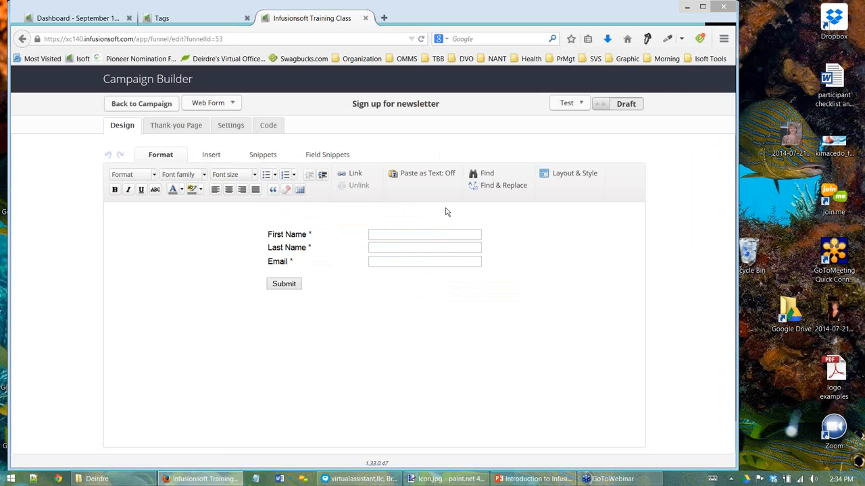
# - View the newsletter web form's embed code and highlight the Javascript snippet
pyautogui.click(269, 128)
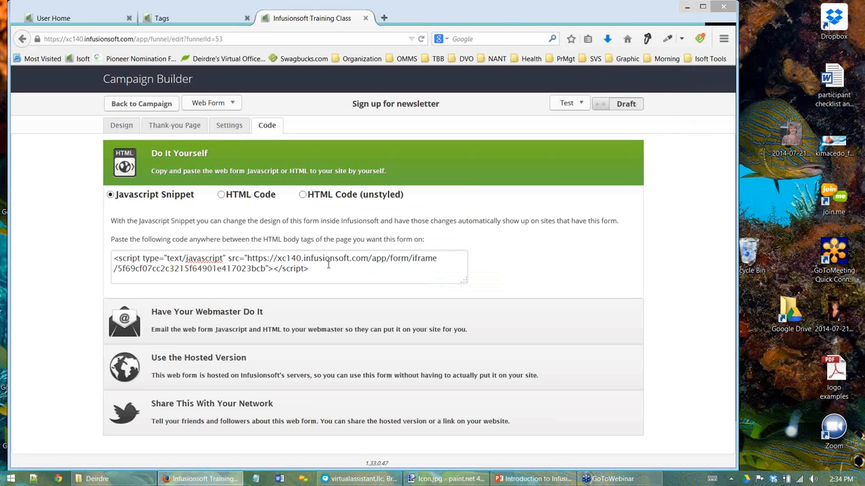
pyautogui.click(154, 257)
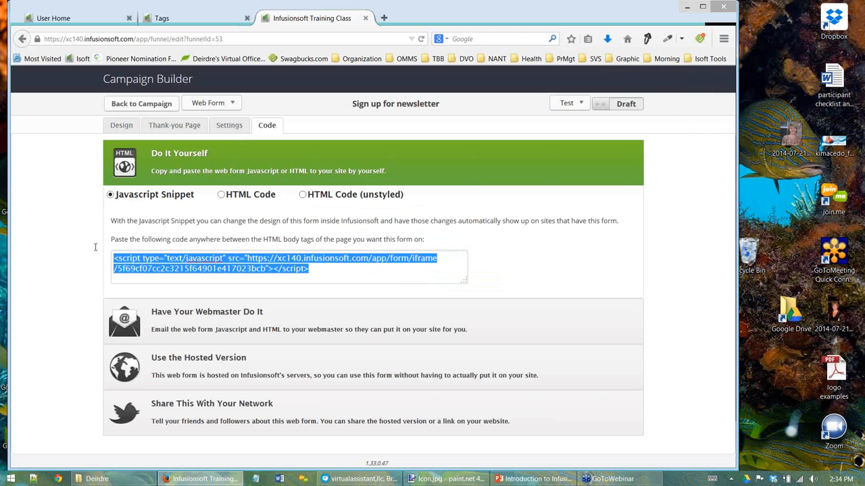
pyautogui.click(370, 267)
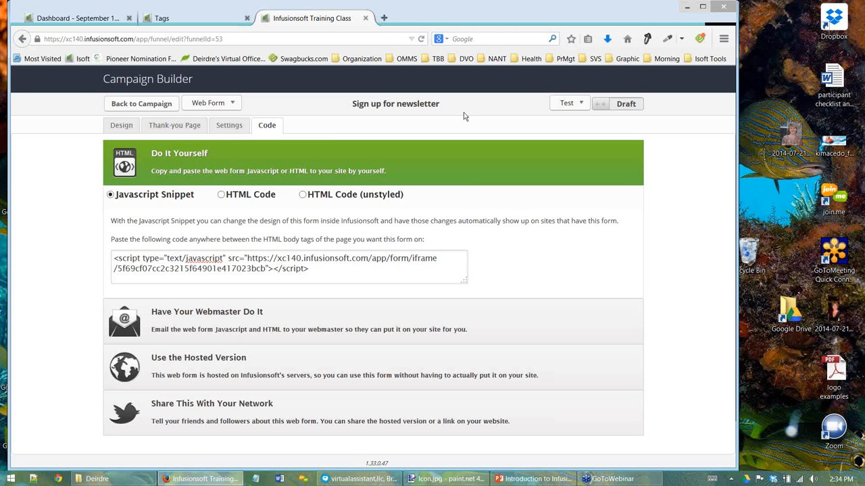
# - Mark the newsletter web form as Ready, and return to the campaign canvas after previewing the form
pyautogui.click(608, 105)
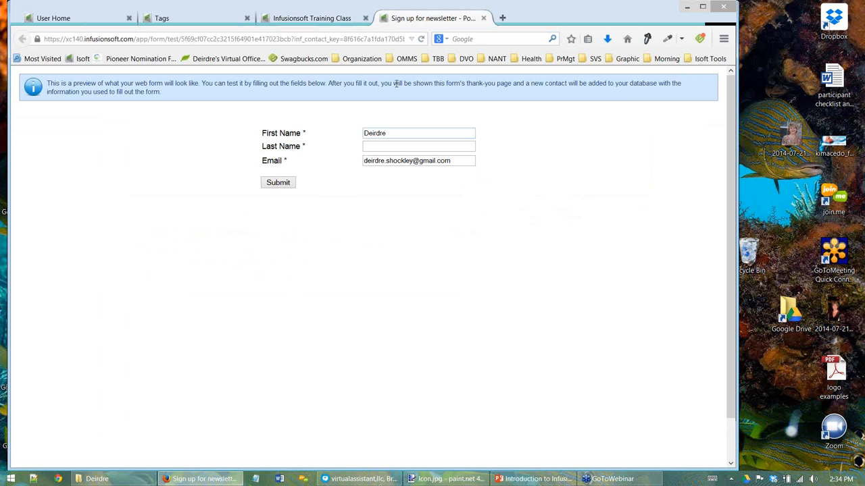
pyautogui.click(312, 19)
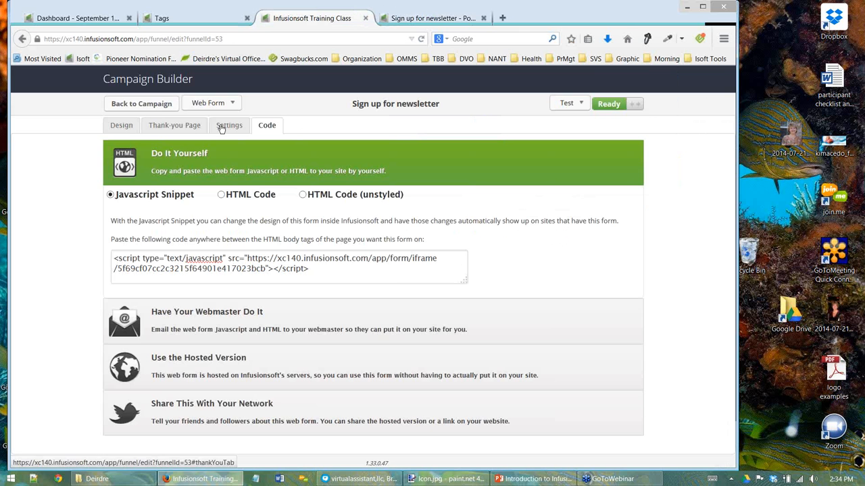
pyautogui.click(140, 104)
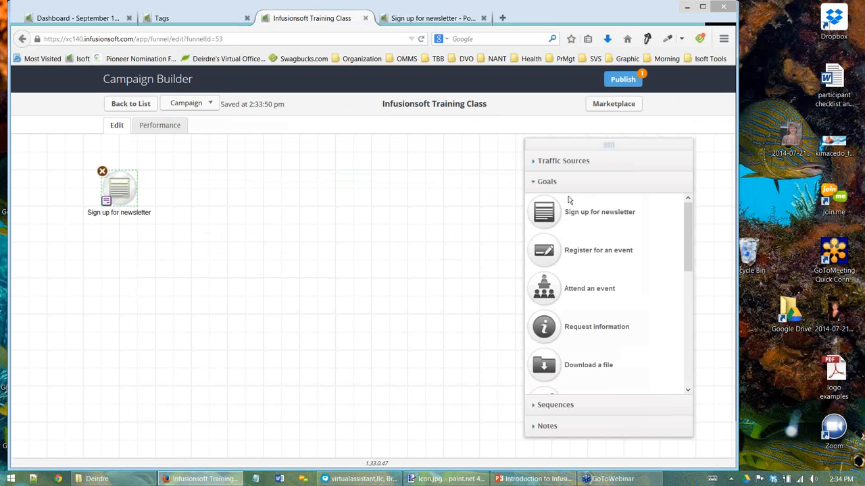
# - Add a Sequence to the campaign canvas and align it just to the right of the newsletter sign-up goal
pyautogui.click(566, 405)
pyautogui.moveTo(569, 238); pyautogui.dragTo(279, 223)
pyautogui.moveTo(212, 179); pyautogui.dragTo(227, 195)
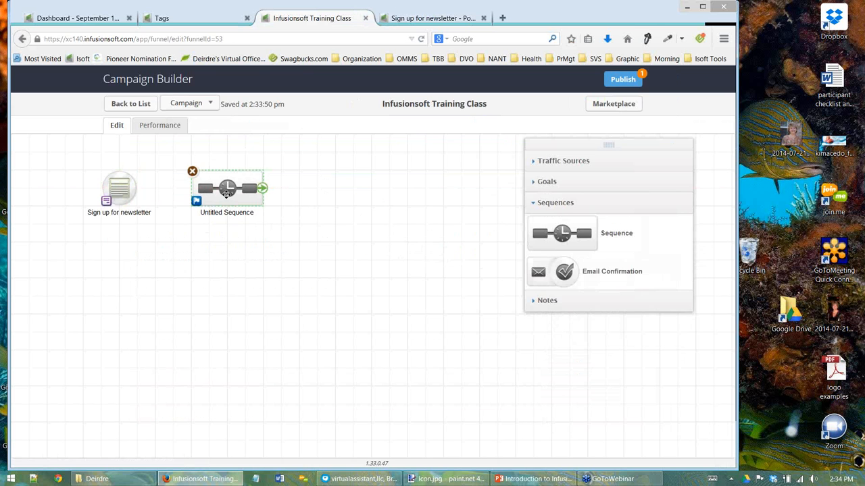
# - Open the untitled sequence for editing and place a Date Timer after the Start element
pyautogui.doubleClick(227, 192)
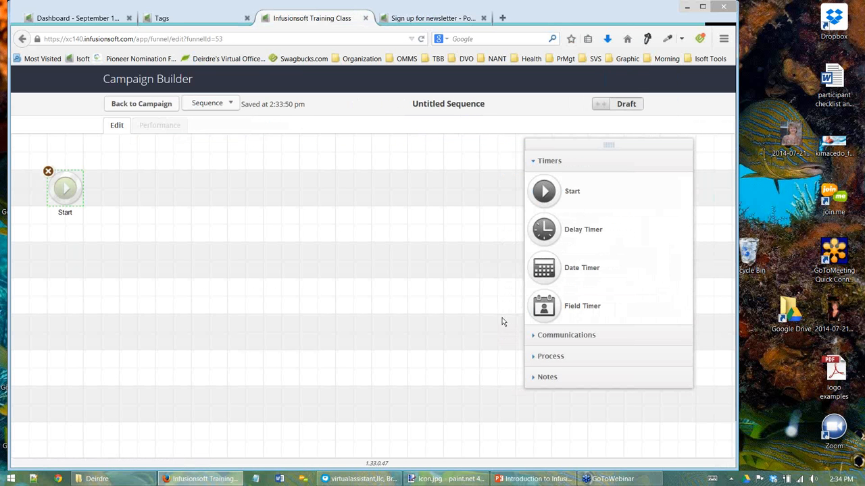
pyautogui.click(542, 337)
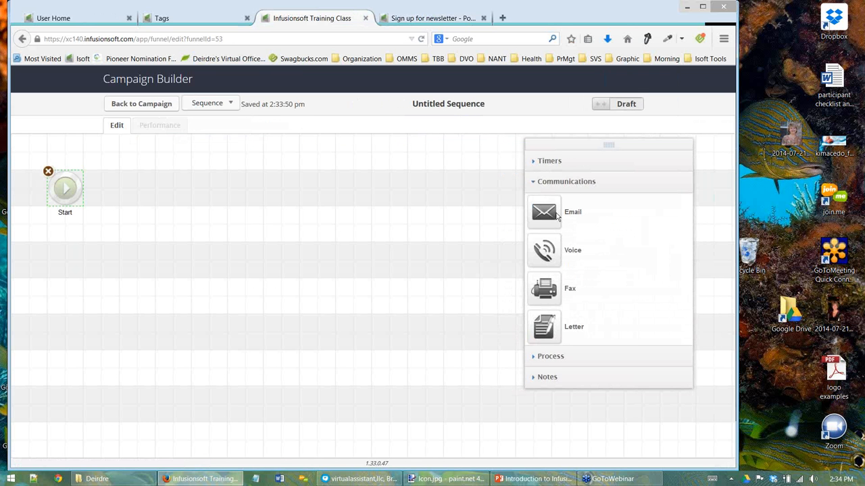
pyautogui.click(550, 163)
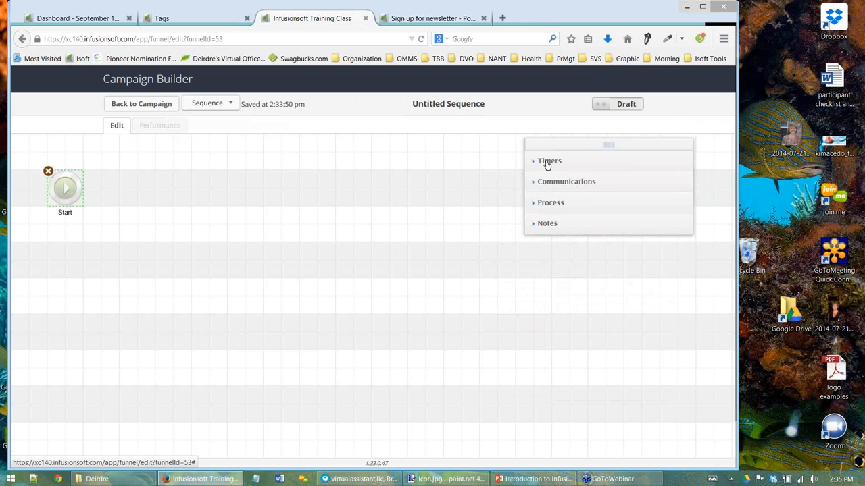
pyautogui.click(547, 163)
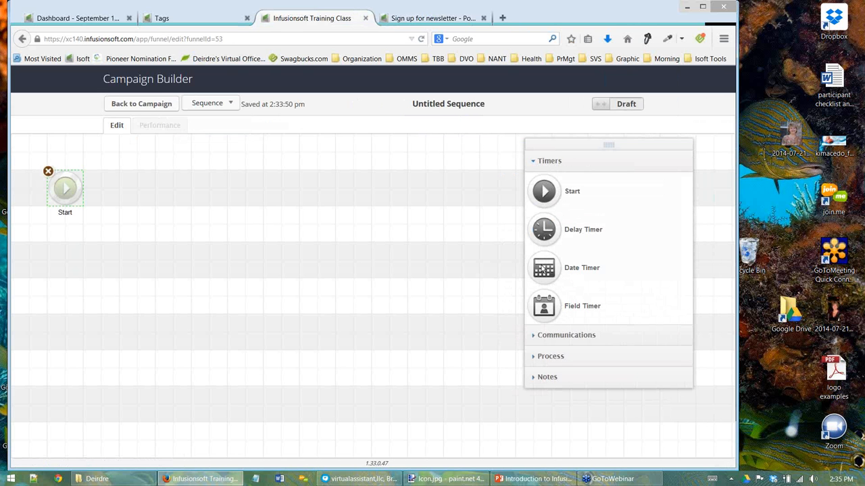
pyautogui.moveTo(542, 269); pyautogui.dragTo(158, 192)
# - Configure the date timer to run on 09-19-2014 at 8:00 AM and save it
pyautogui.doubleClick(156, 189)
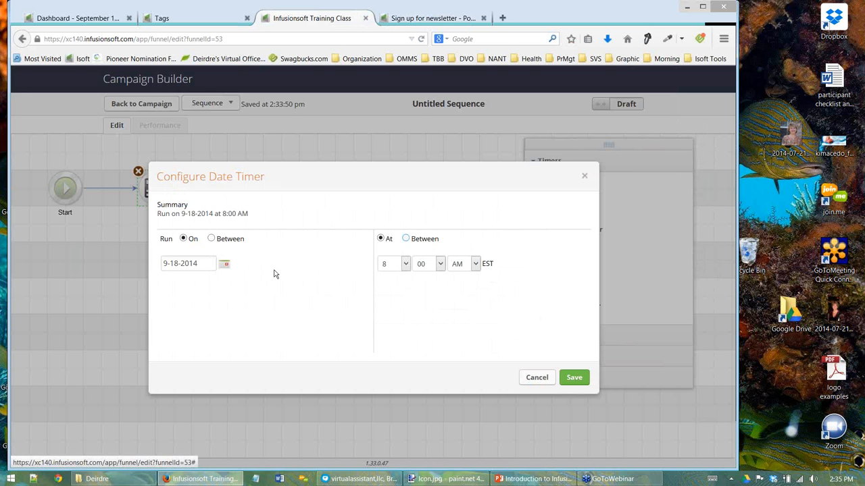
pyautogui.click(225, 264)
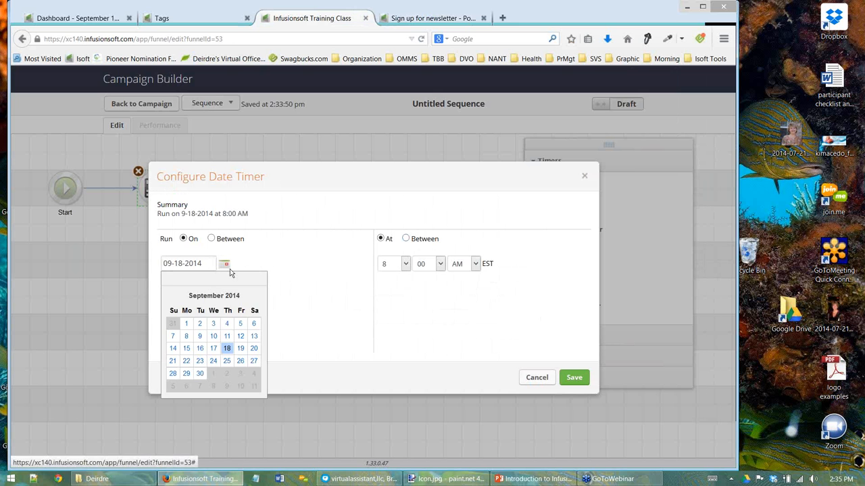
pyautogui.click(240, 350)
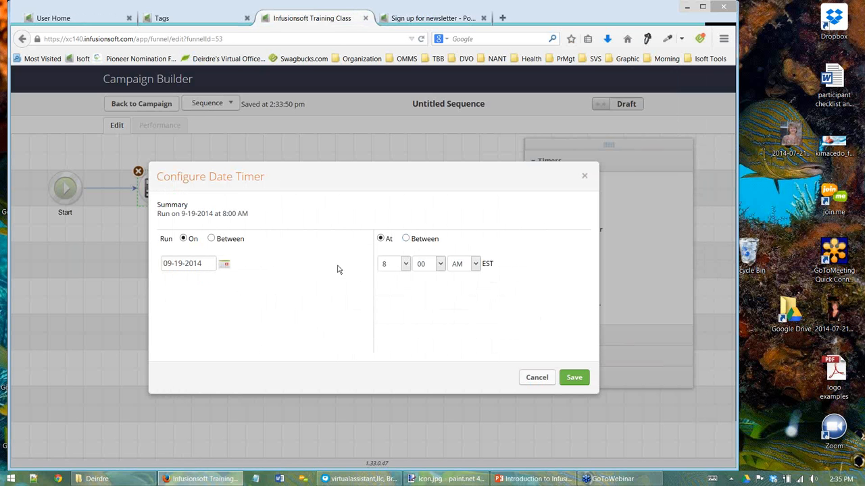
pyautogui.click(406, 265)
pyautogui.click(405, 265)
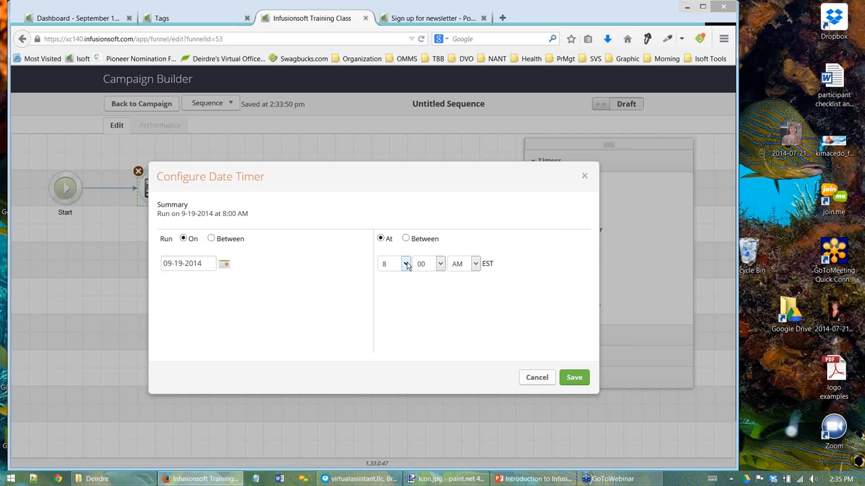
pyautogui.click(578, 378)
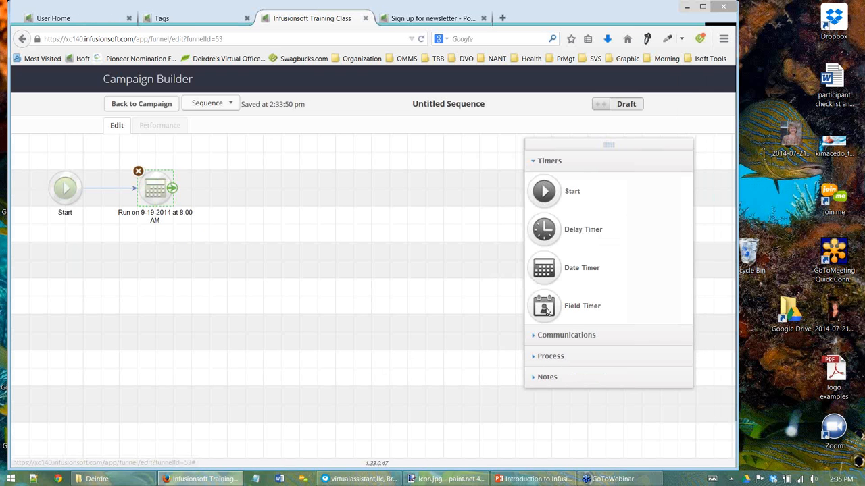
# - Add an Email element after the date timer and open it for editing
pyautogui.click(557, 336)
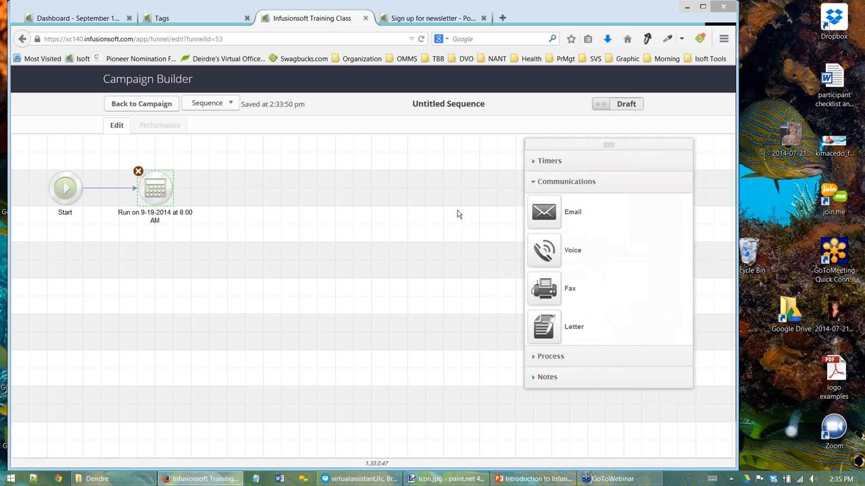
pyautogui.moveTo(536, 215); pyautogui.dragTo(250, 187)
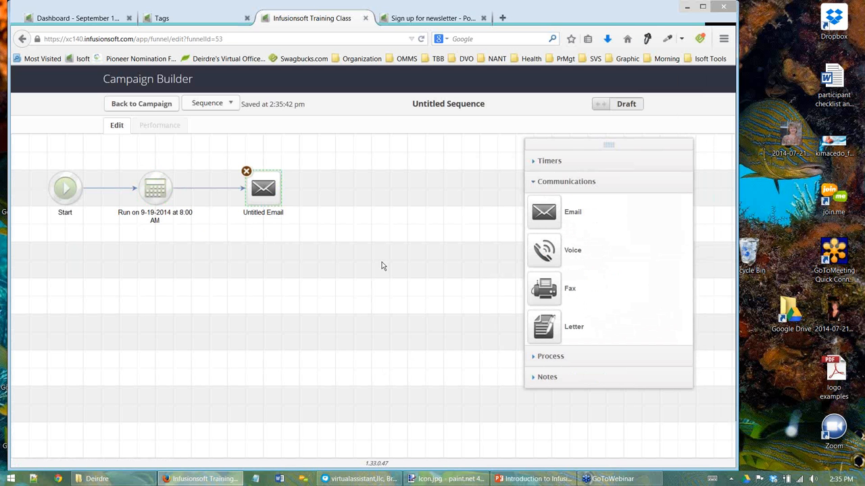
pyautogui.doubleClick(268, 192)
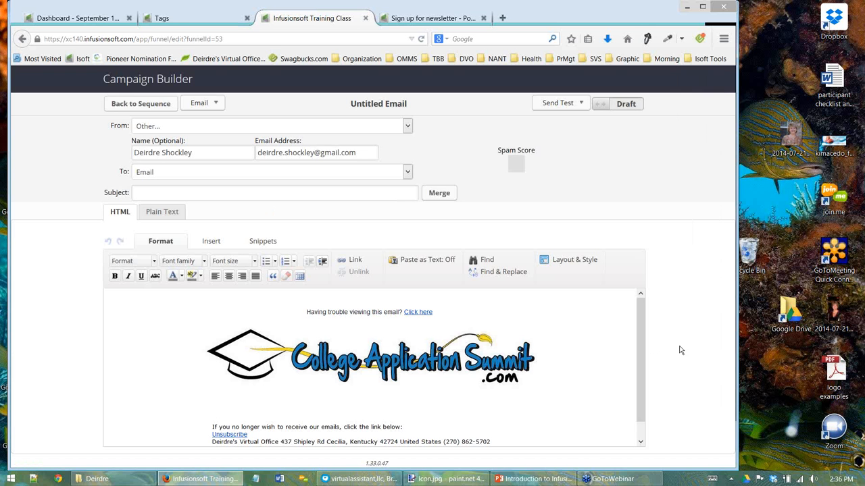
# - Add a Paragraph snippet below the logo in the email body and replace its placeholder text with "Dear"
pyautogui.scroll(-1, 507, 380)
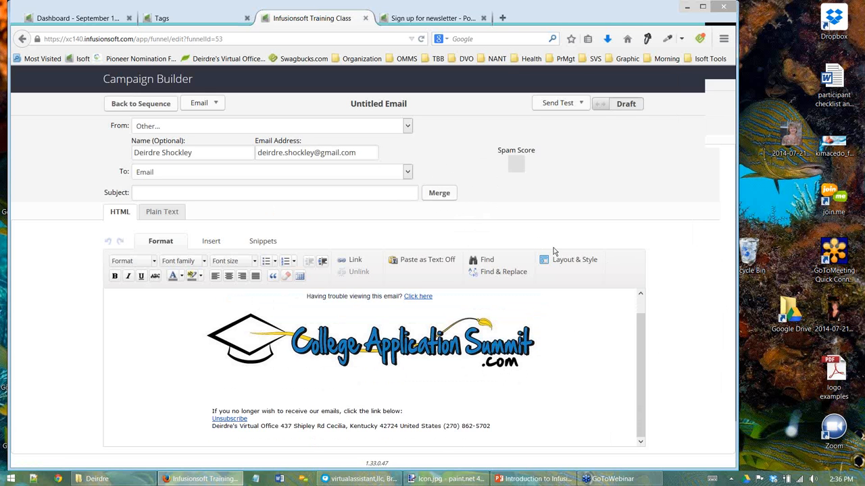
pyautogui.hotkey('ctrl', '-')
pyautogui.hotkey('ctrl', '-')
pyautogui.hotkey('ctrl', '-')
pyautogui.hotkey('ctrl', '-')
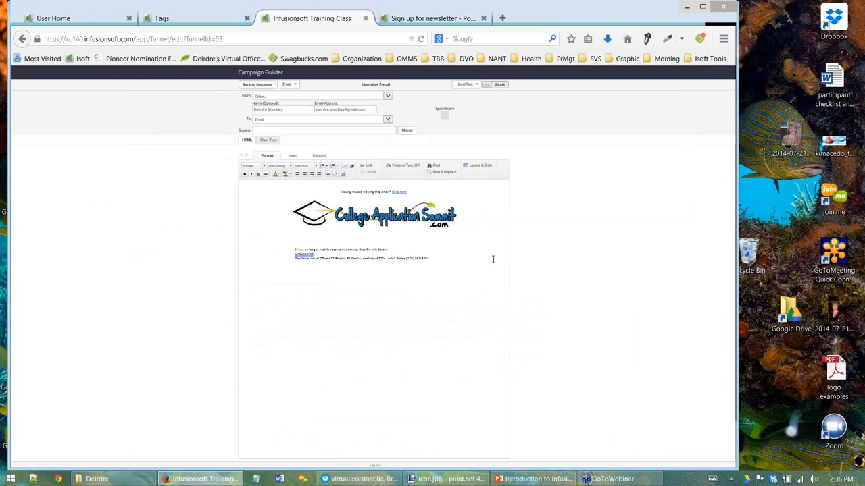
pyautogui.hotkey('ctrl', '0')
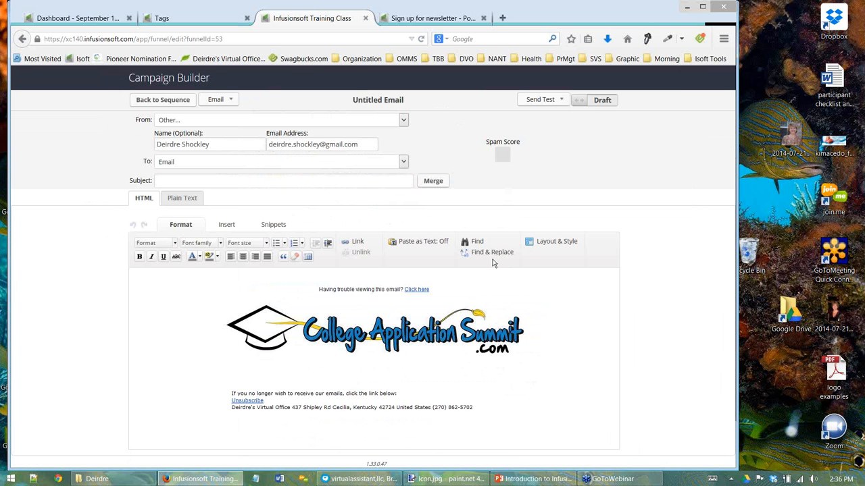
pyautogui.click(276, 228)
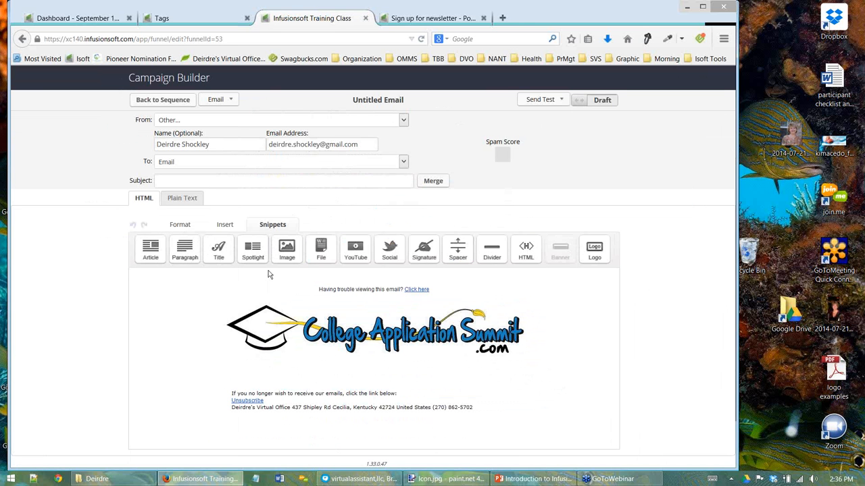
pyautogui.moveTo(187, 251); pyautogui.dragTo(281, 396)
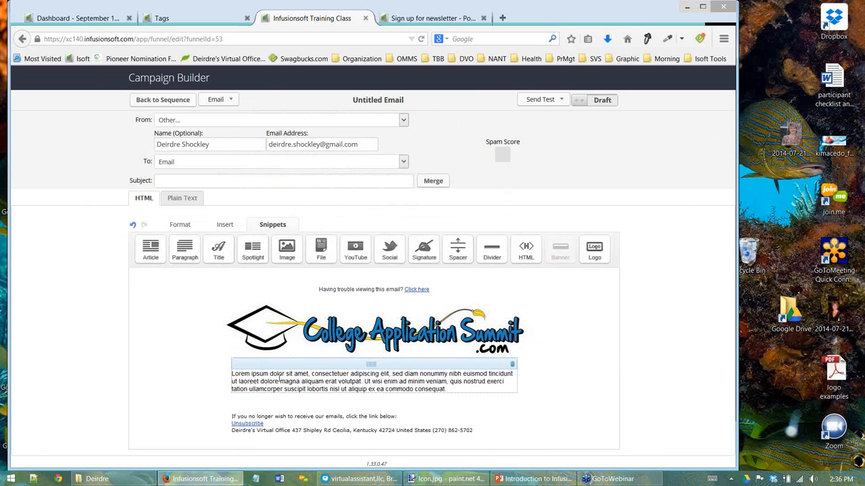
pyautogui.click(281, 380)
pyautogui.tripleClick(281, 380)
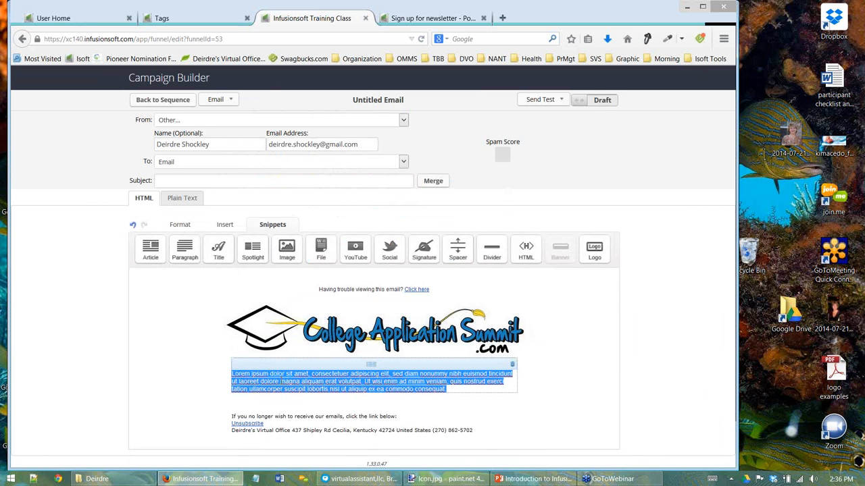
pyautogui.write('Dear')
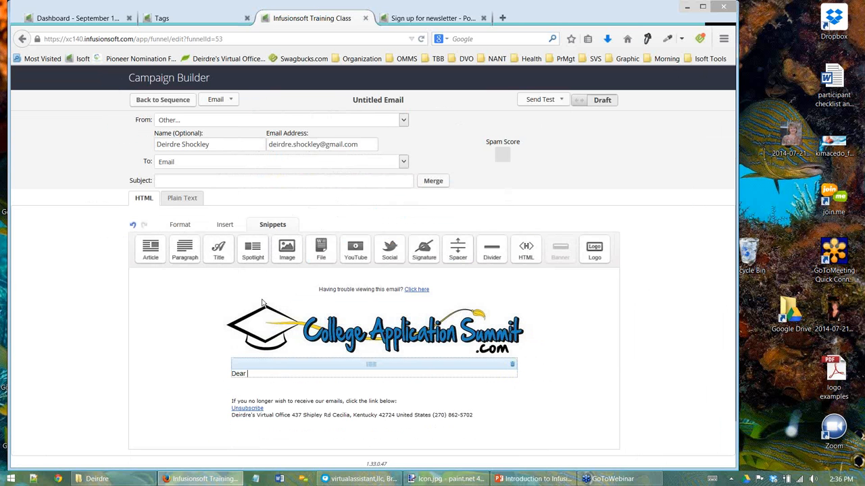
# - Insert the contact's First Name merge field after "Dear" and add the line "the rest of the message" below the greeting
pyautogui.click(225, 224)
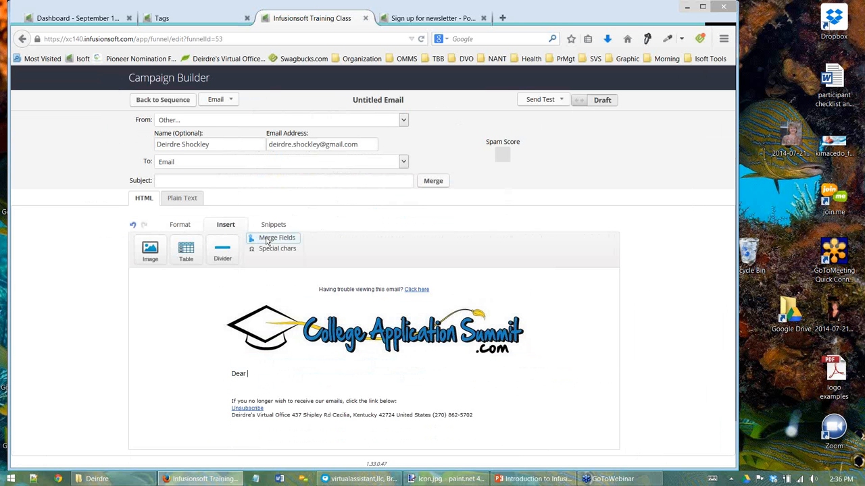
pyautogui.click(267, 240)
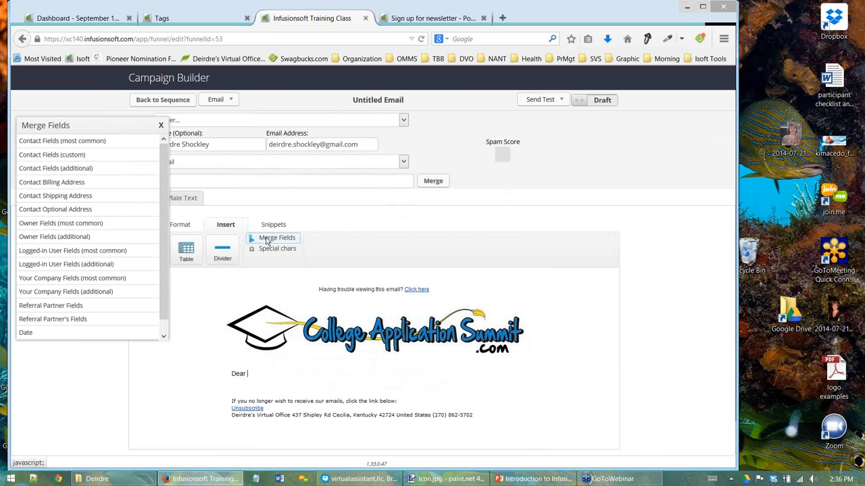
pyautogui.click(76, 143)
pyautogui.click(78, 161)
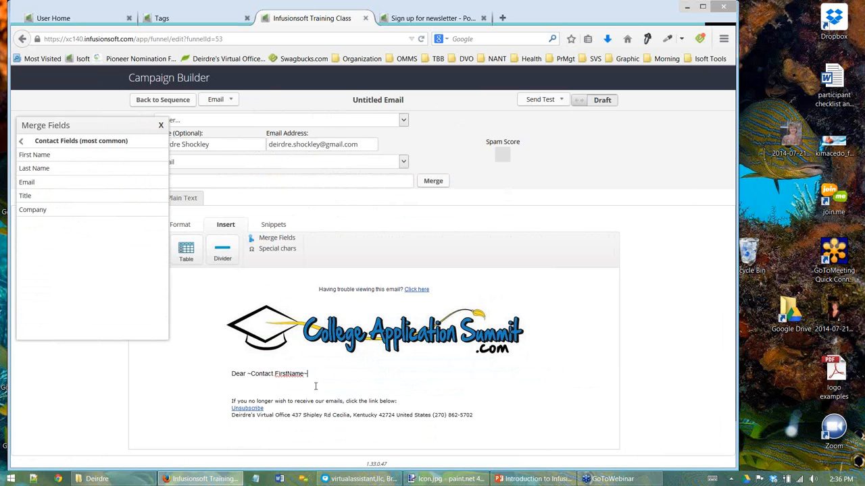
pyautogui.press('Return')
pyautogui.write('the')
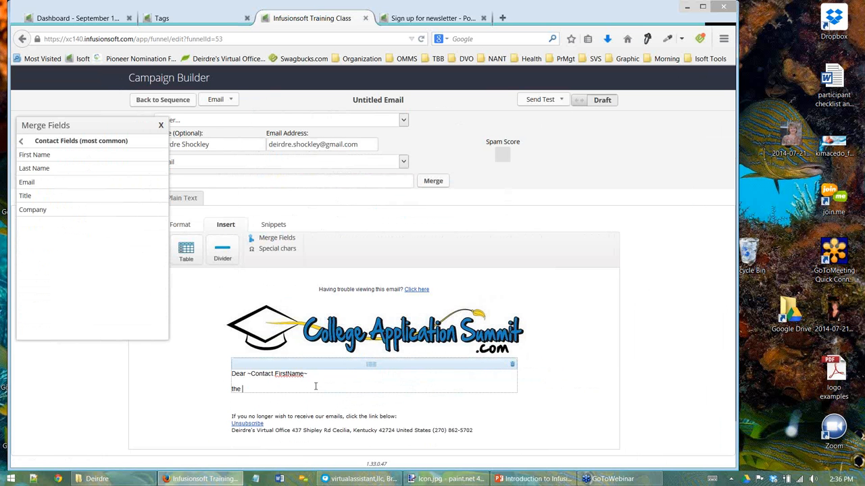
pyautogui.write(' rest of the message')
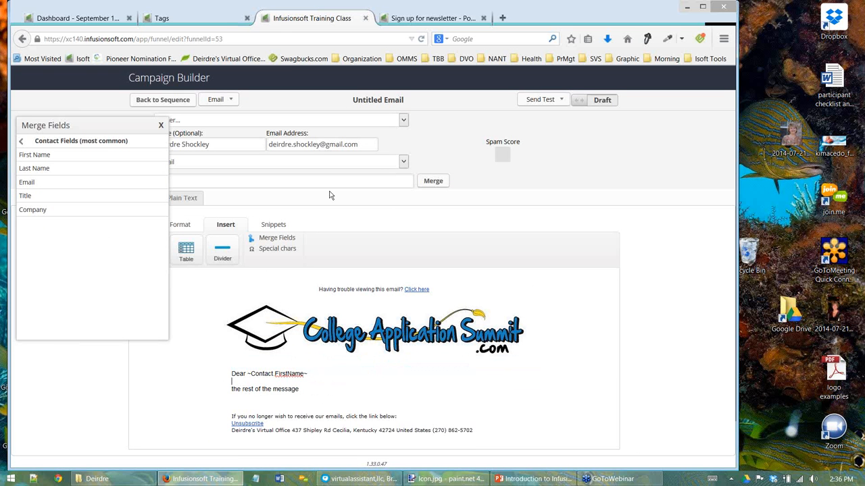
# - Set the email's subject to "this is the subject" and return to the sequence
pyautogui.click(585, 101)
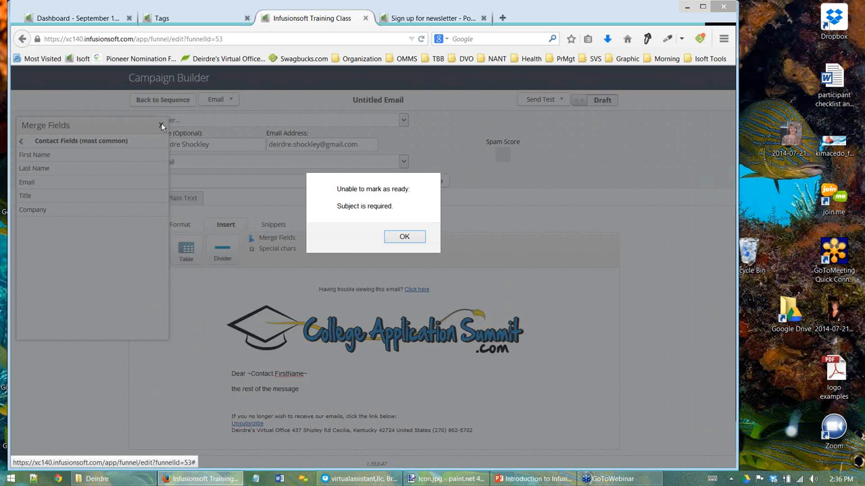
pyautogui.click(403, 238)
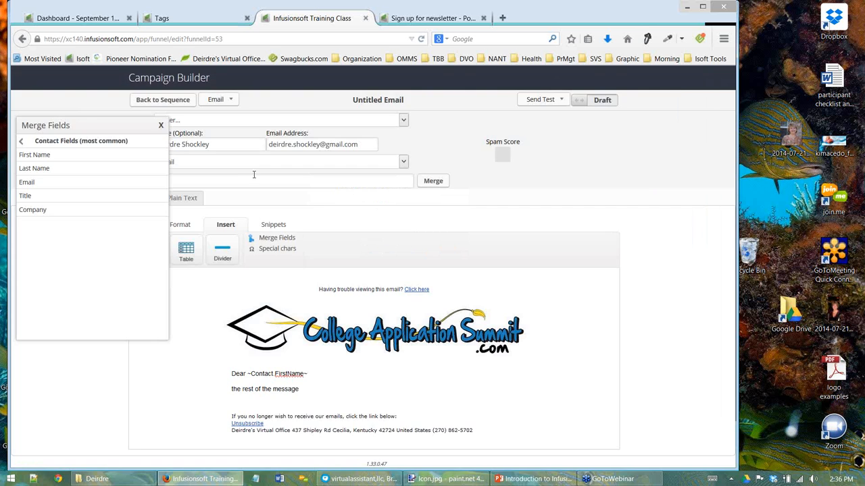
pyautogui.click(161, 126)
pyautogui.click(185, 180)
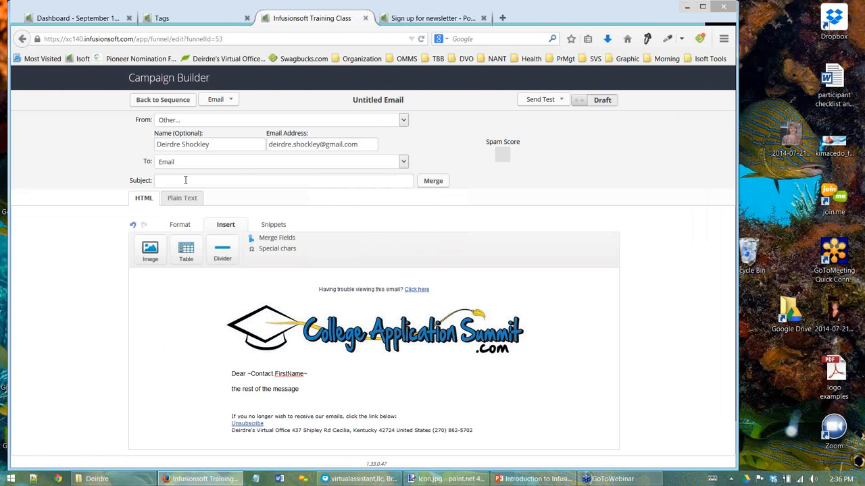
pyautogui.write('this is the subject')
pyautogui.click(168, 102)
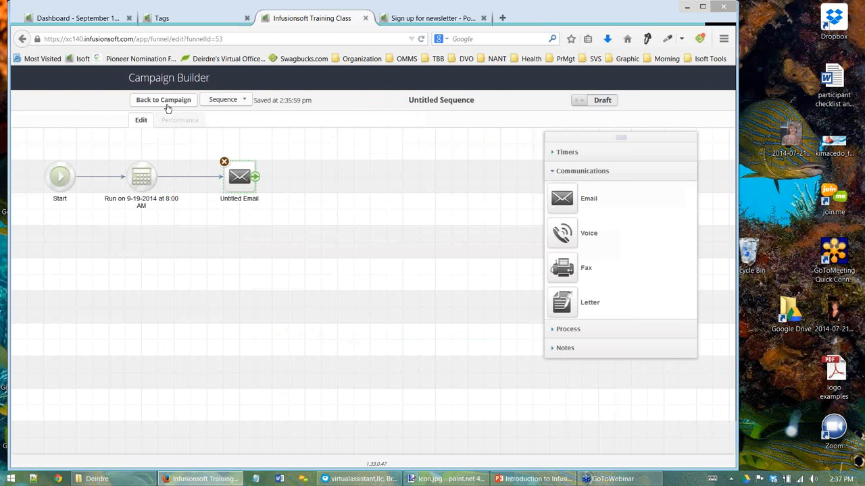
# - Reopen the email, switch its status from Draft to Ready, and return to the sequence
pyautogui.doubleClick(244, 189)
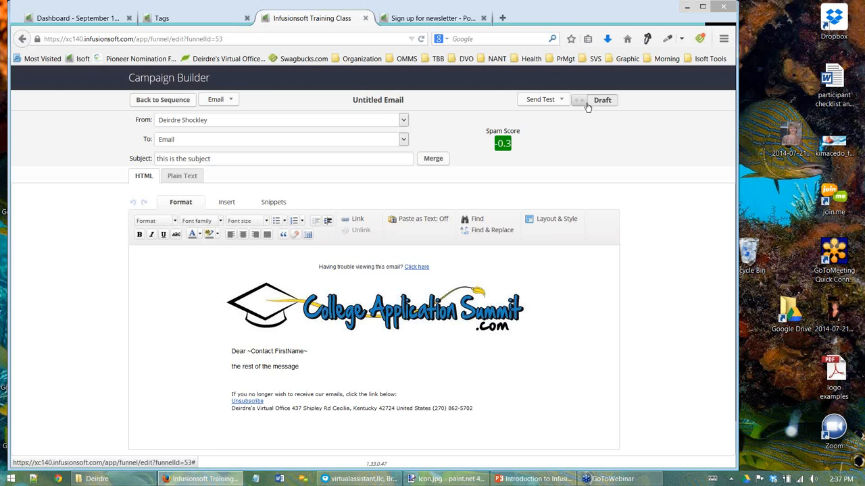
pyautogui.click(586, 101)
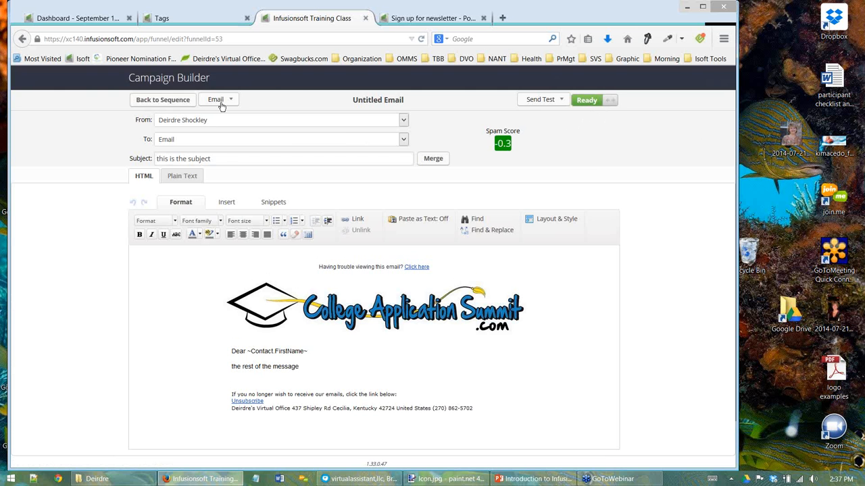
pyautogui.click(179, 101)
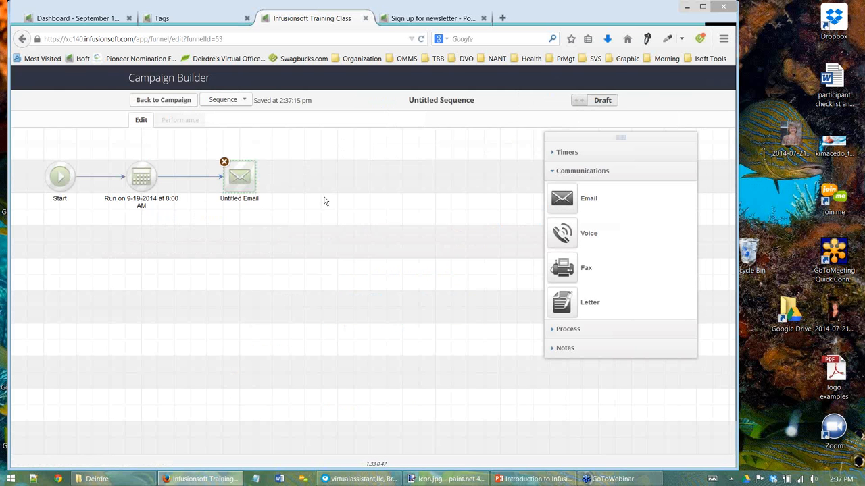
# - Rename the email element in the sequence as "This is the 1st email"
pyautogui.click(240, 200)
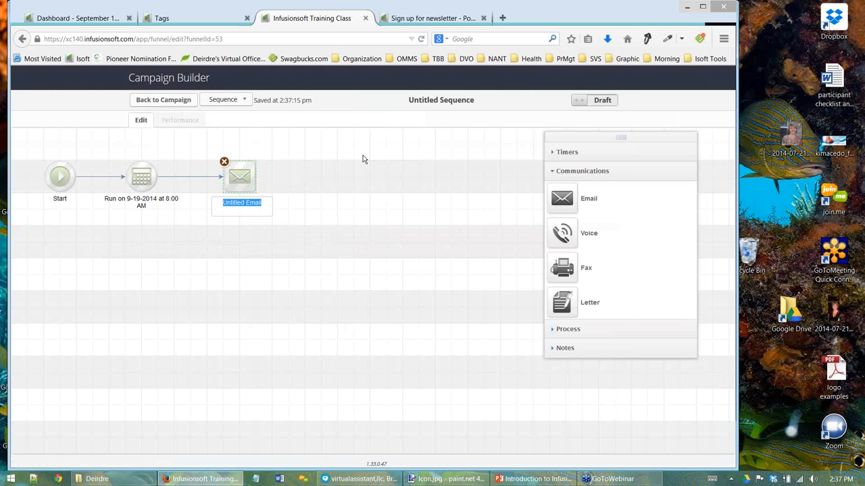
pyautogui.press('BackSpace')
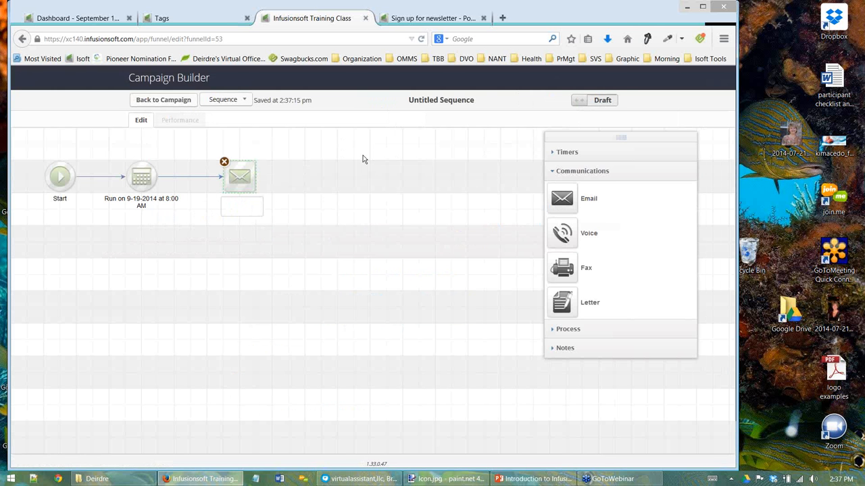
pyautogui.write('This is the 1st email')
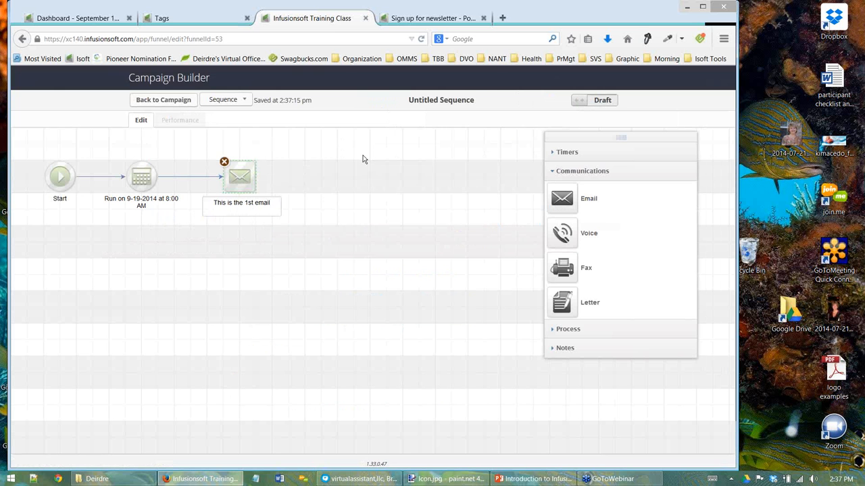
pyautogui.click(380, 189)
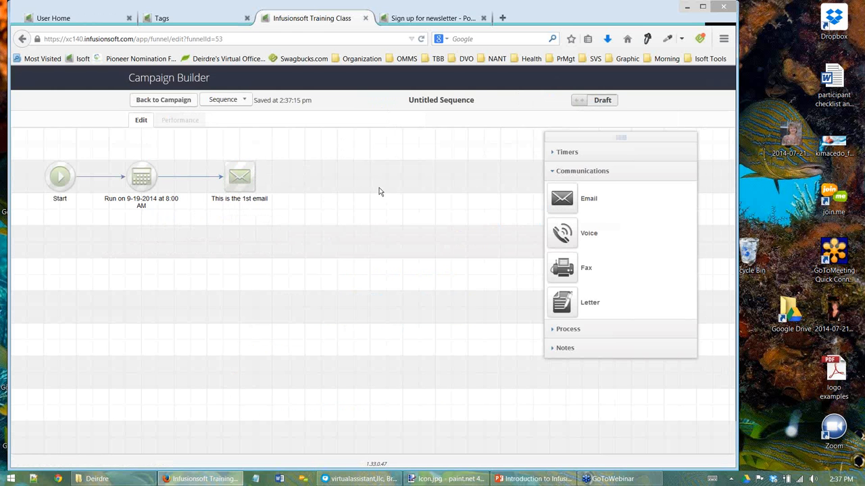
# - Mark the sequence as Ready, return to the campaign, and connect the "Sign up for newsletter" goal to the sequence
pyautogui.click(587, 99)
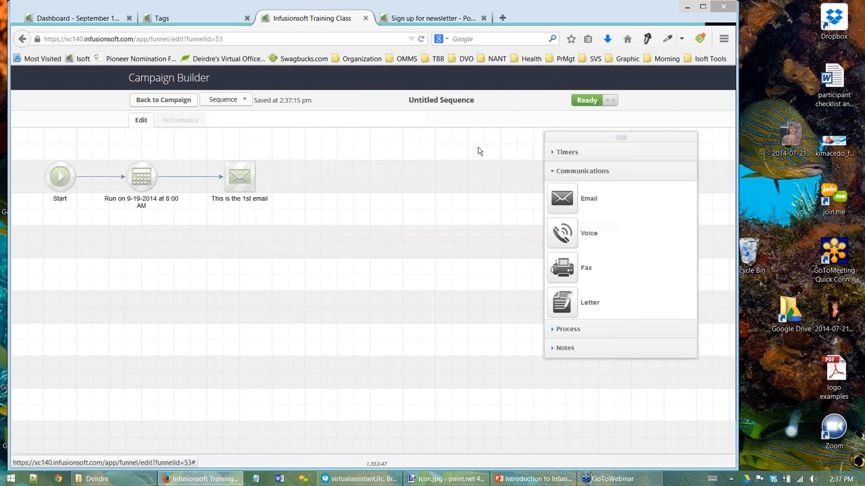
pyautogui.click(162, 100)
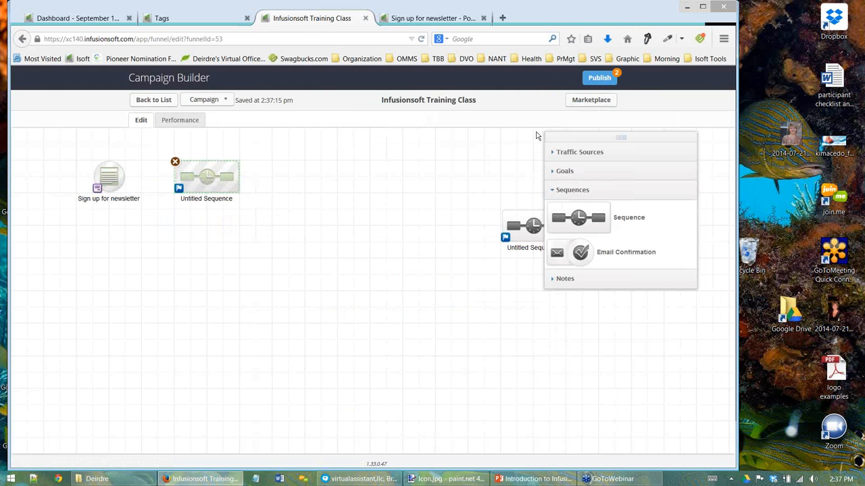
pyautogui.click(122, 180)
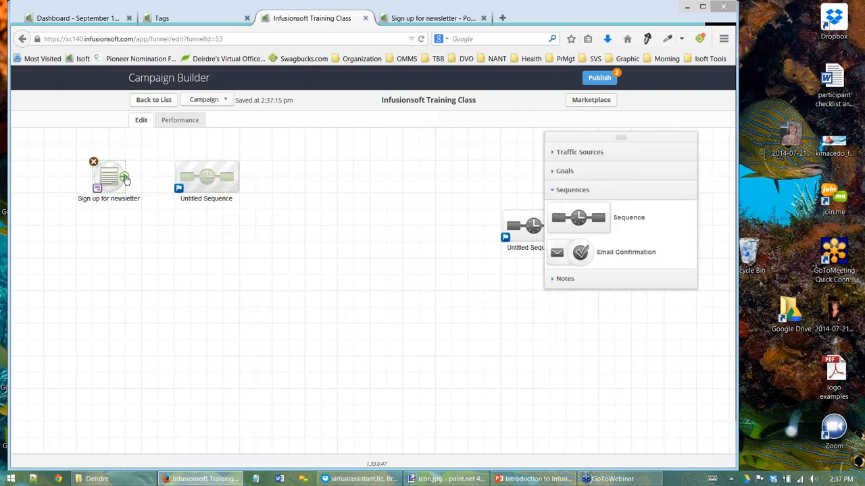
pyautogui.moveTo(125, 179); pyautogui.dragTo(207, 178)
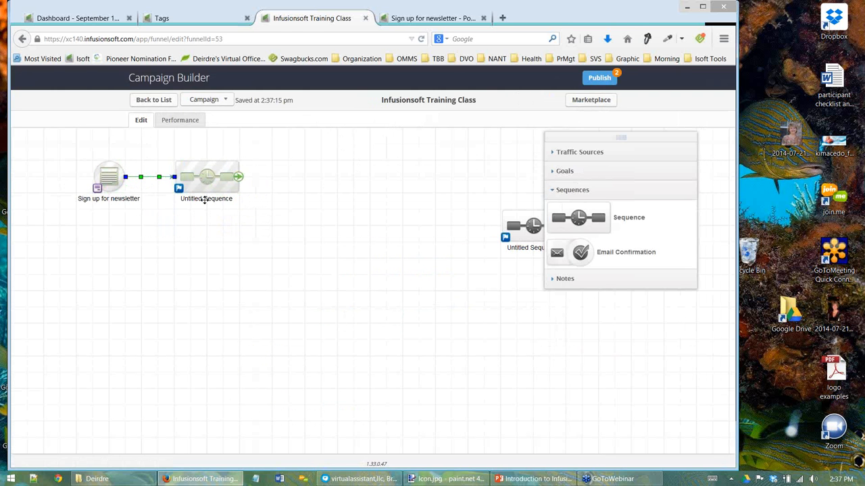
# - Rename the sequence connected to the newsletter goal as "This is the first sequence"
pyautogui.click(205, 201)
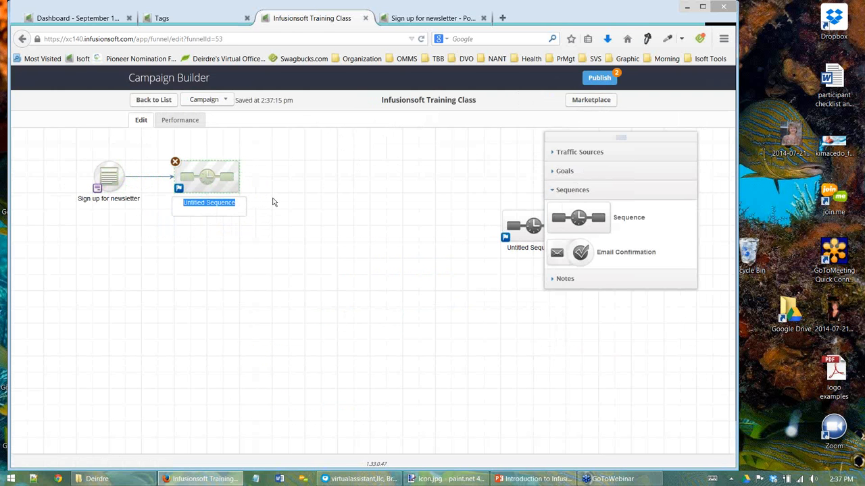
pyautogui.write('This is the firs')
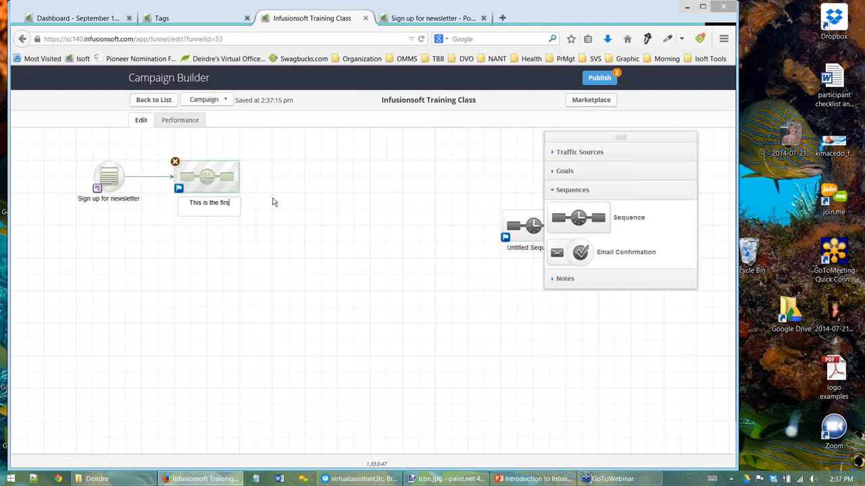
pyautogui.write('t seque')
pyautogui.write('nce')
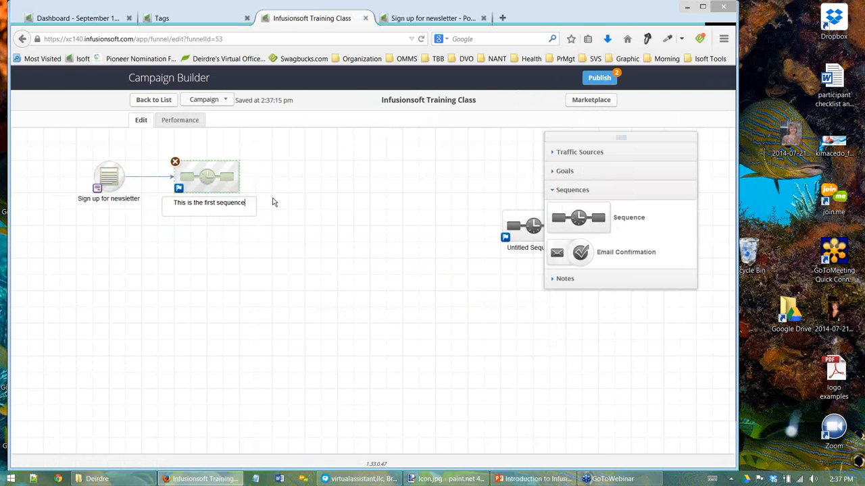
pyautogui.press('Return')
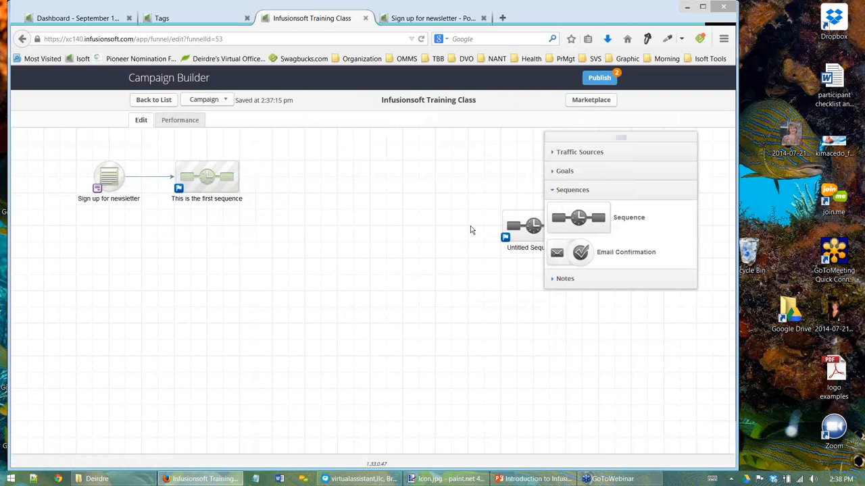
# - Move the unconnected Untitled Sequence below the first sequence, then publish the campaign and return to editing it
pyautogui.moveTo(517, 232); pyautogui.dragTo(267, 274)
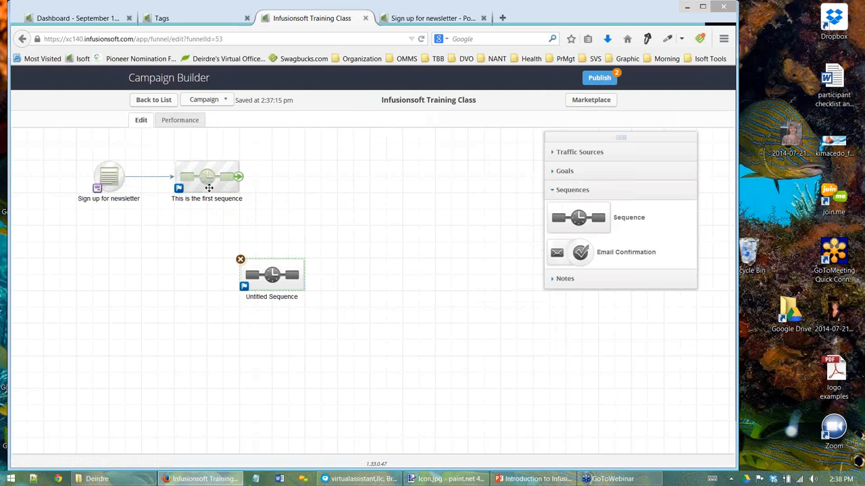
pyautogui.click(601, 79)
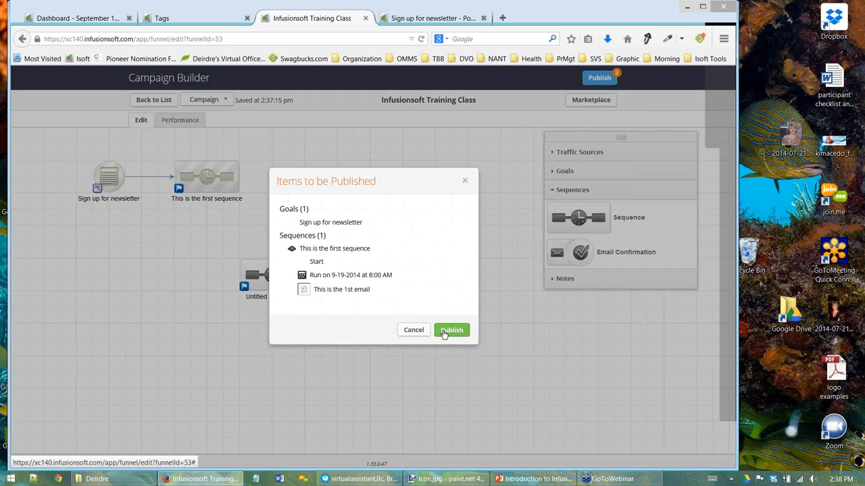
pyautogui.click(452, 331)
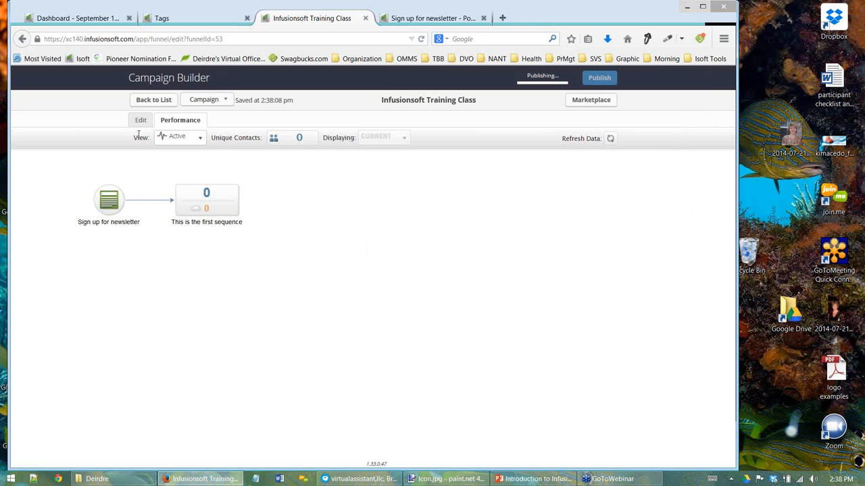
pyautogui.click(138, 120)
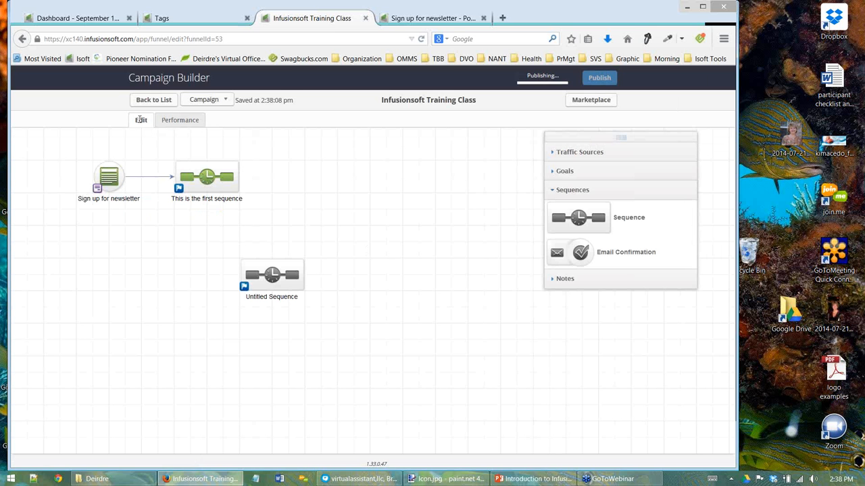
pyautogui.moveTo(200, 182)
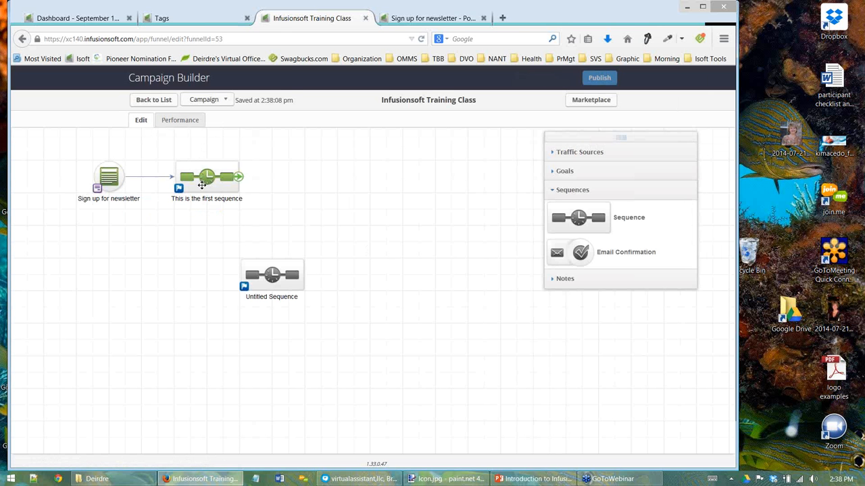
pyautogui.moveTo(102, 179)
# - Open the first sequence, remove the trial tag element placed before the email, and reconnect the date timer to the email
pyautogui.doubleClick(232, 198)
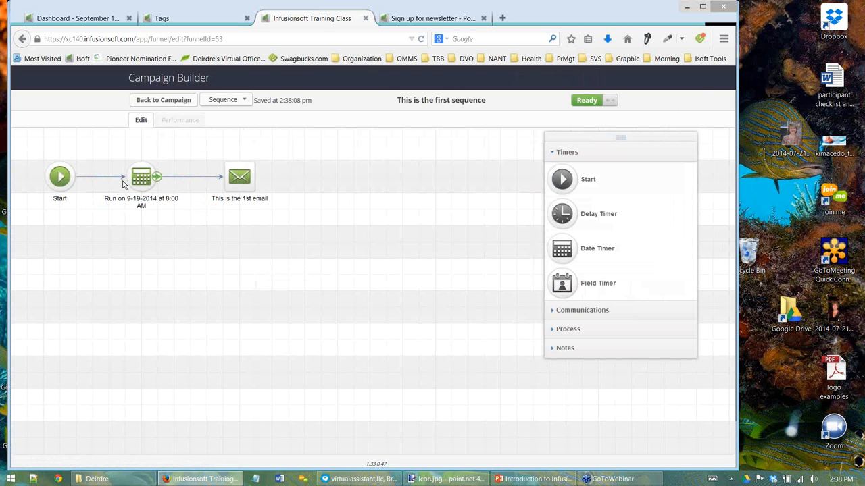
pyautogui.moveTo(238, 179)
pyautogui.click(560, 336)
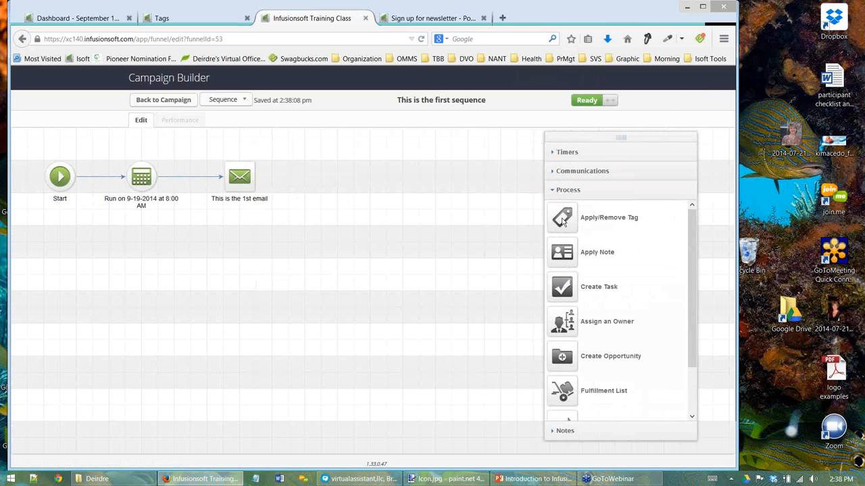
pyautogui.moveTo(565, 220); pyautogui.dragTo(233, 178)
pyautogui.click(223, 162)
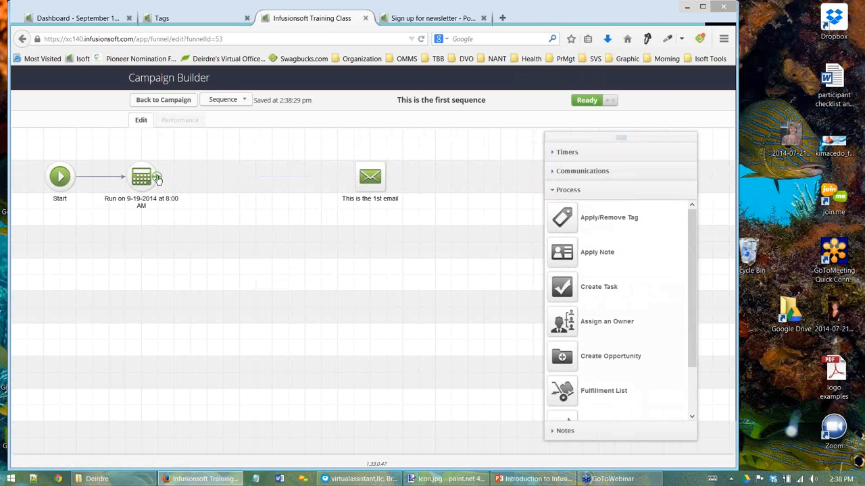
pyautogui.moveTo(157, 177); pyautogui.dragTo(370, 177)
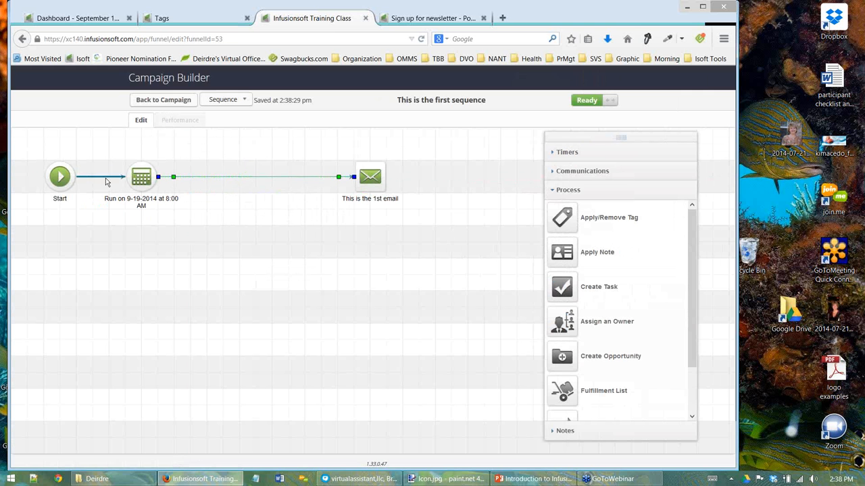
# - Insert an Apply/Remove Tag element between Start and the date timer, spacing the elements out in one row
pyautogui.moveTo(564, 217); pyautogui.dragTo(99, 181)
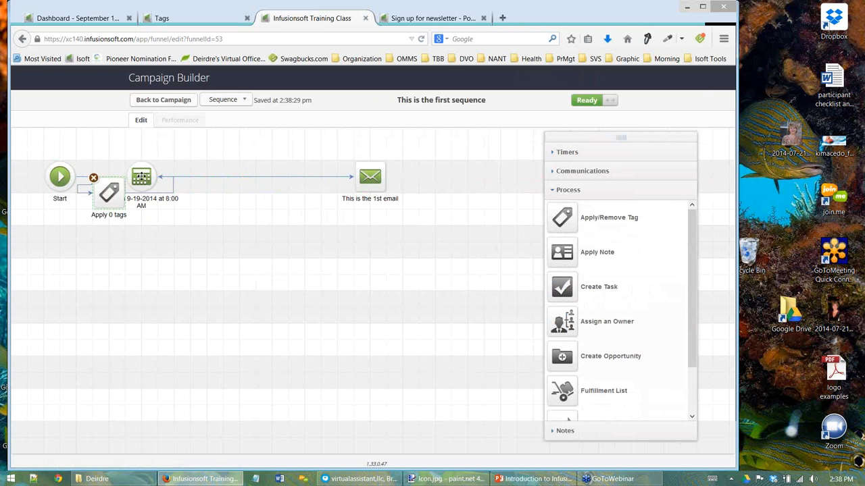
pyautogui.moveTo(264, 170); pyautogui.dragTo(286, 177)
pyautogui.moveTo(114, 196); pyautogui.dragTo(145, 181)
# - Configure the tag element to apply the tag "Prospect Tags -> Interest - Email Series" and save it
pyautogui.doubleClick(144, 182)
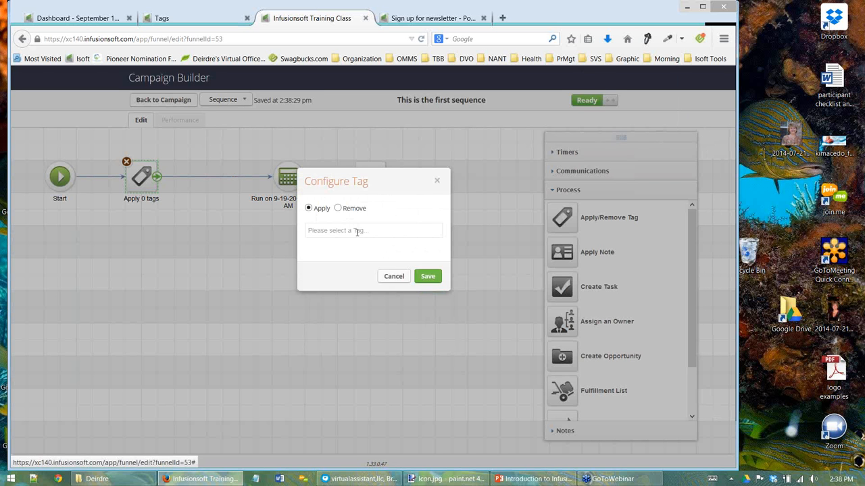
pyautogui.click(357, 232)
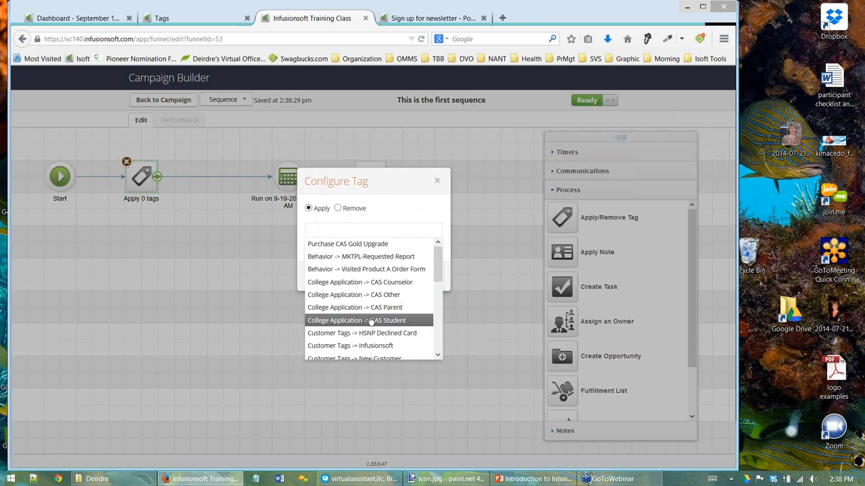
pyautogui.scroll(-5, 371, 322)
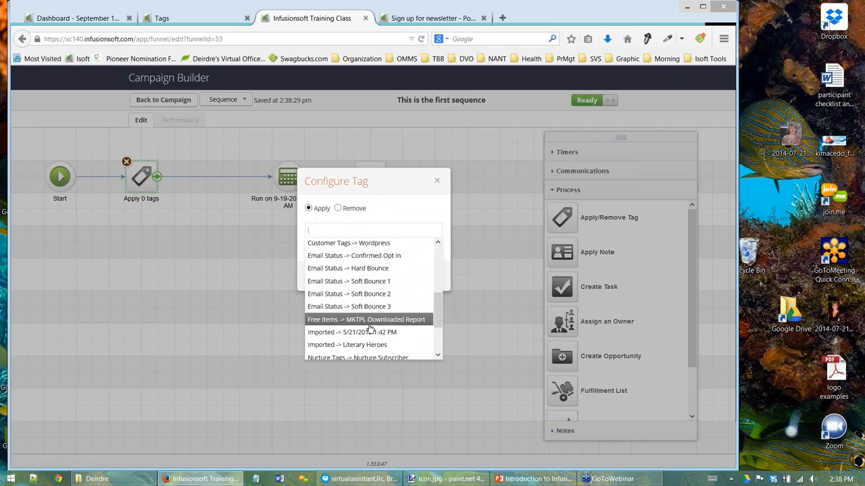
pyautogui.scroll(-3, 370, 329)
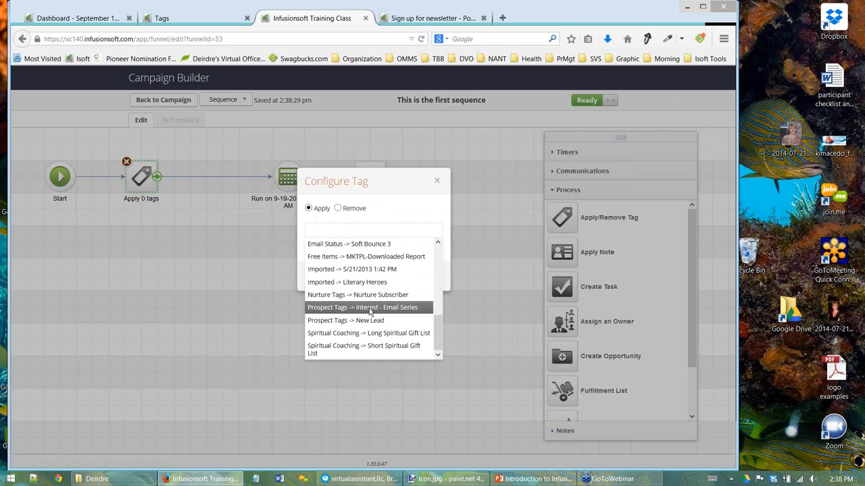
pyautogui.click(370, 308)
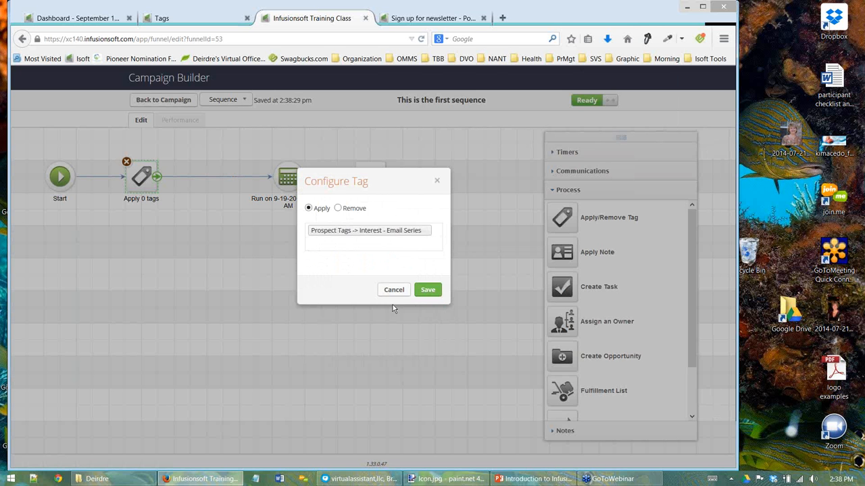
pyautogui.click(428, 290)
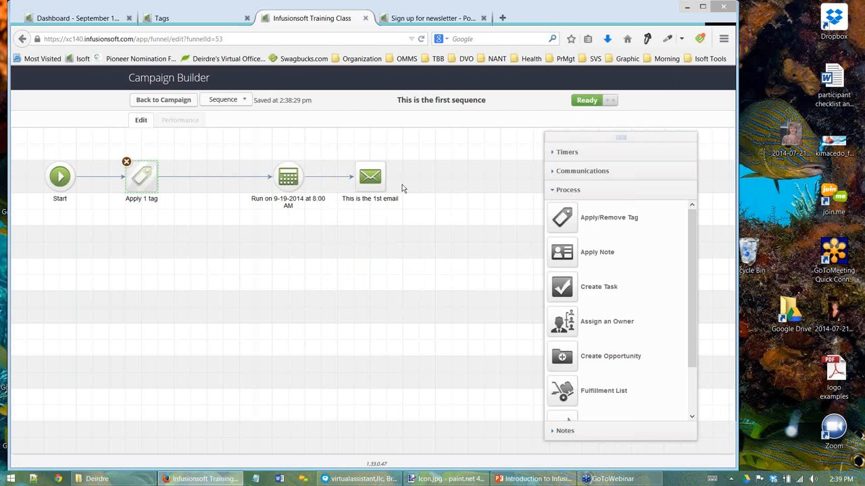
pyautogui.click(423, 215)
# - Return to the campaign, publish the added tag element, and go back to editing the campaign
pyautogui.click(155, 101)
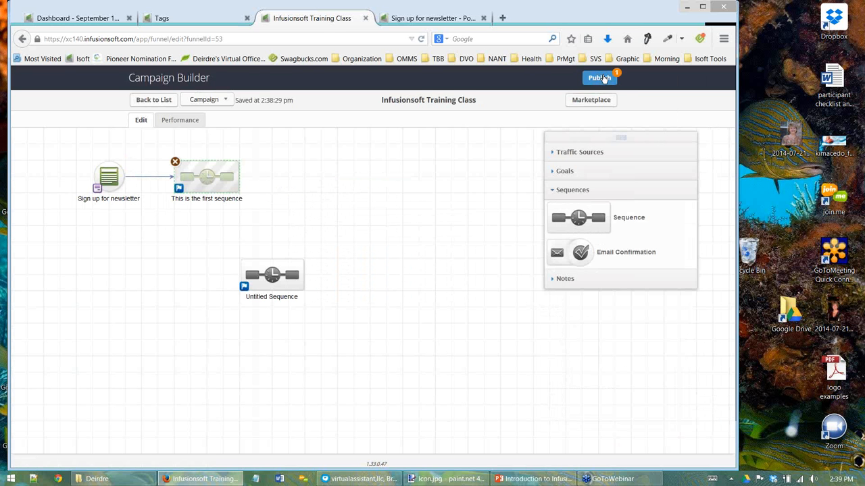
pyautogui.click(599, 77)
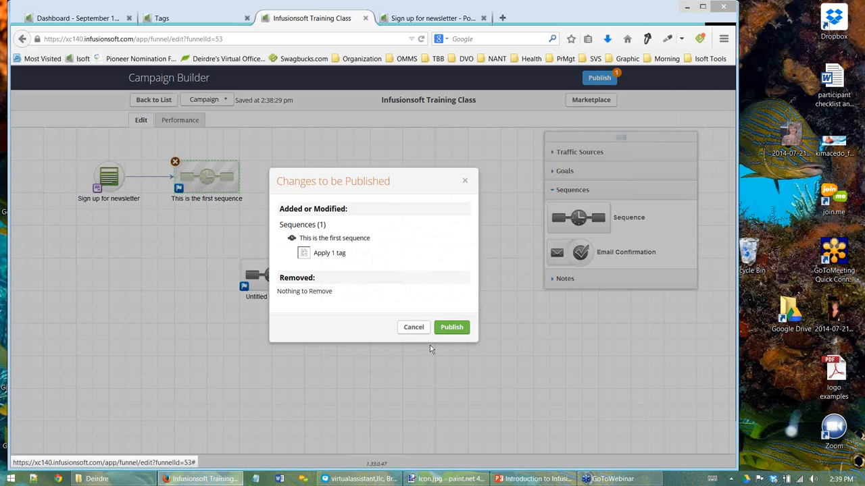
pyautogui.click(454, 326)
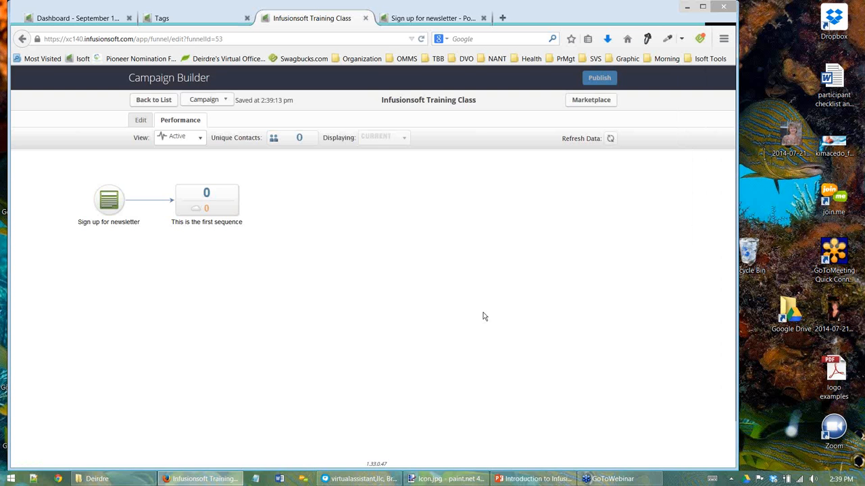
pyautogui.click(140, 122)
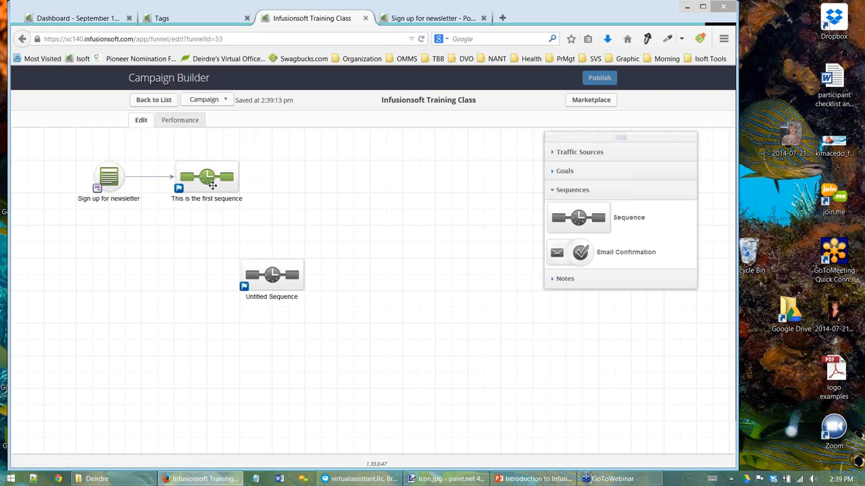
# - Delete the "This is the 1st email" element from the first sequence and return to the campaign
pyautogui.doubleClick(213, 190)
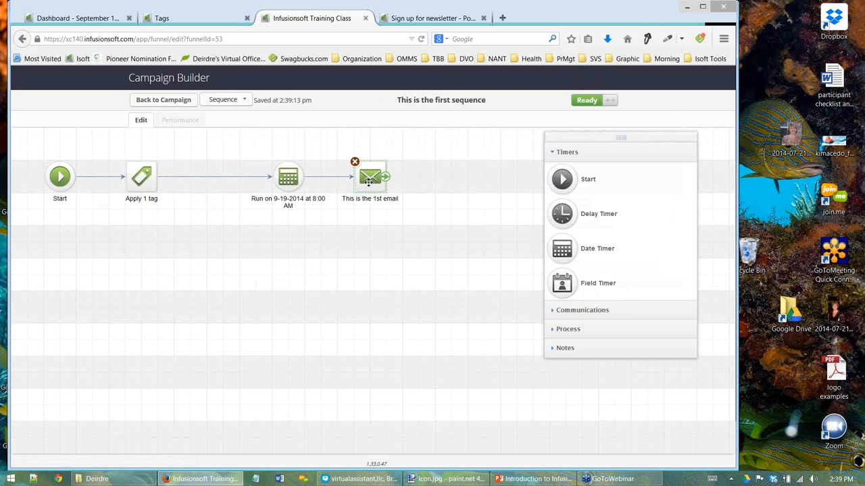
pyautogui.click(355, 163)
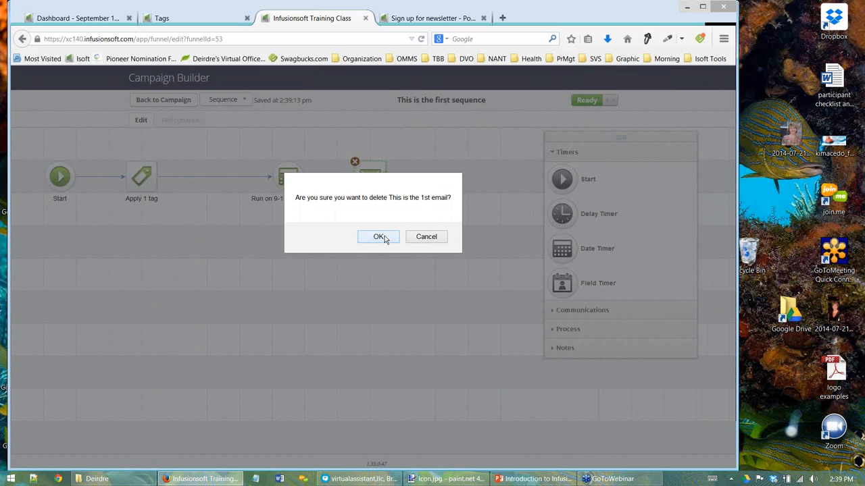
pyautogui.click(380, 237)
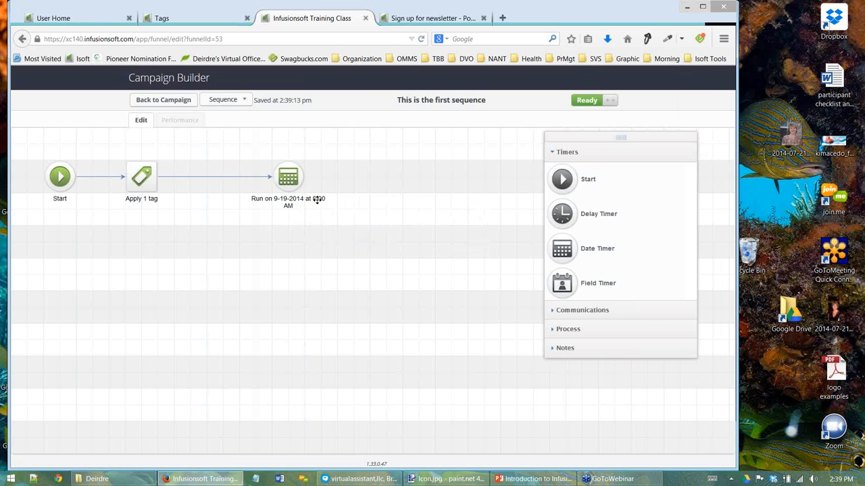
pyautogui.click(162, 100)
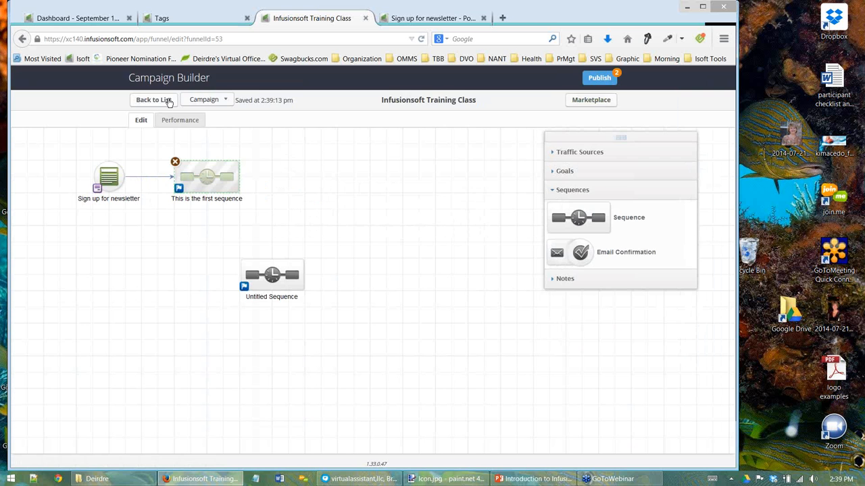
# - Publish the campaign with the email removed and return to editing it
pyautogui.click(597, 78)
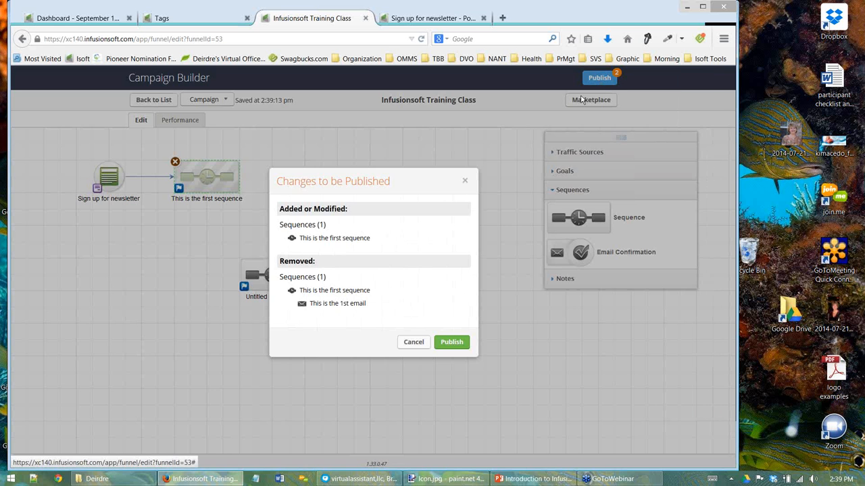
pyautogui.click(454, 343)
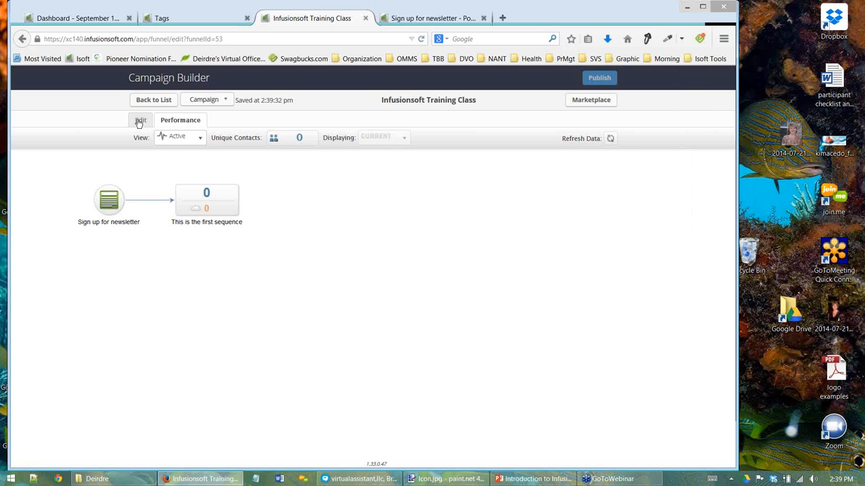
pyautogui.click(139, 120)
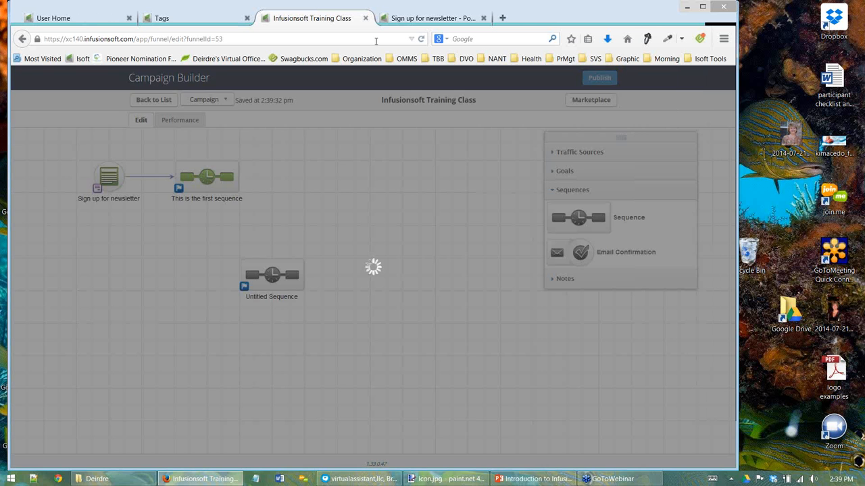
# - Submit the newsletter sign-up test form with the contact's first name, last name and email
pyautogui.click(433, 19)
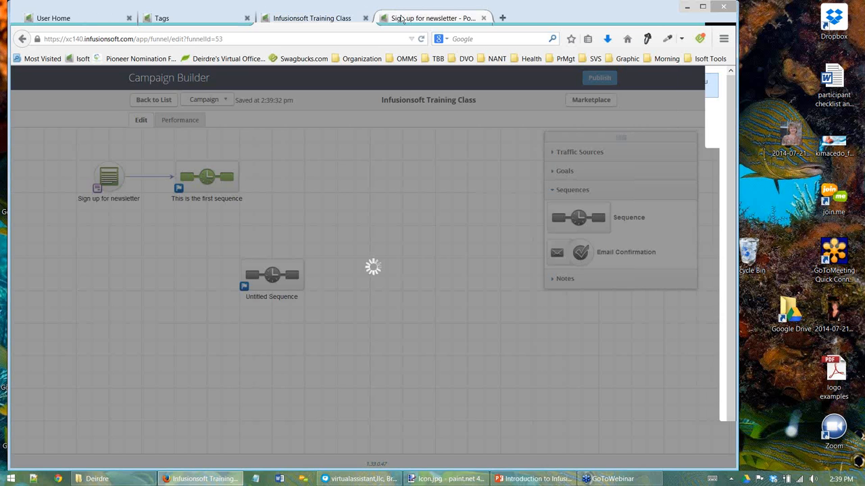
pyautogui.click(421, 39)
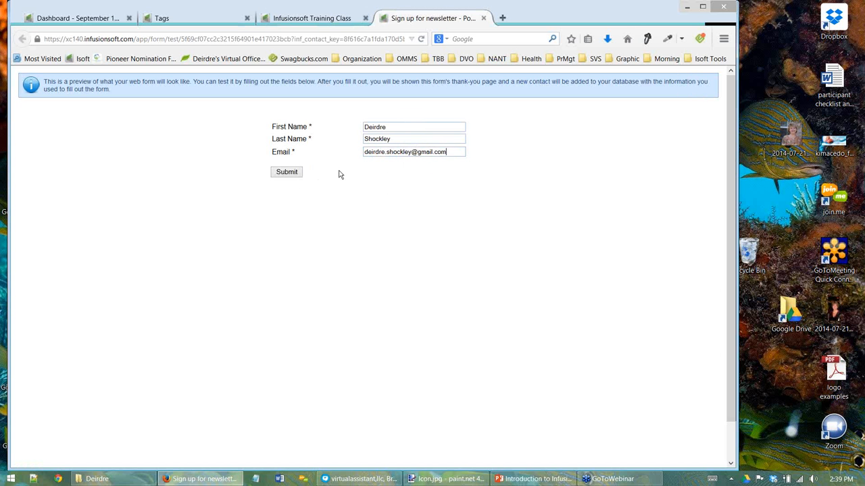
pyautogui.click(286, 173)
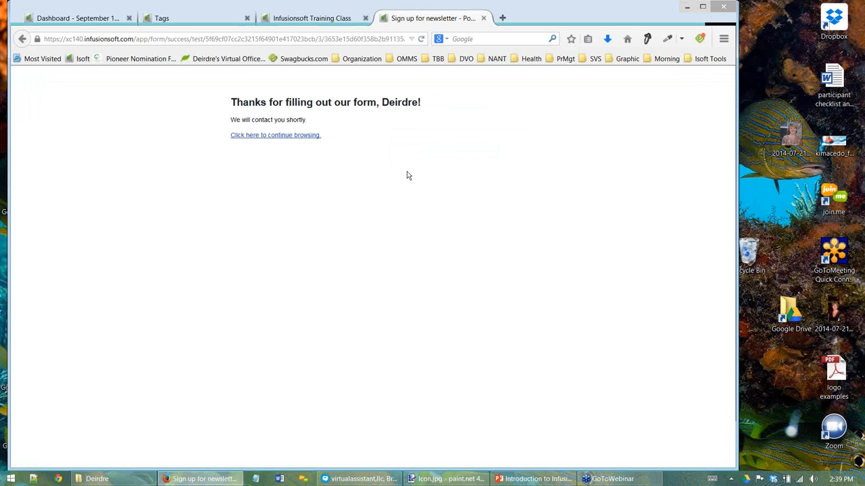
# - Go to the CRM contact list and search for the test contact by first name
pyautogui.click(302, 19)
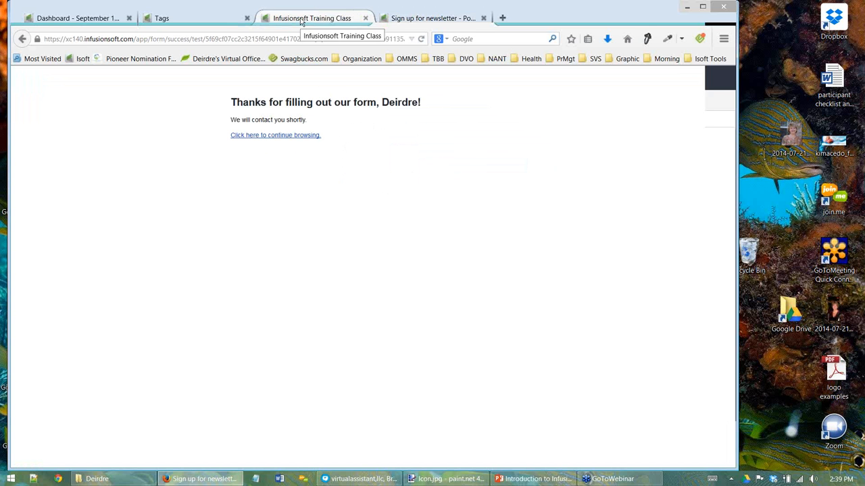
pyautogui.click(176, 22)
pyautogui.click(147, 100)
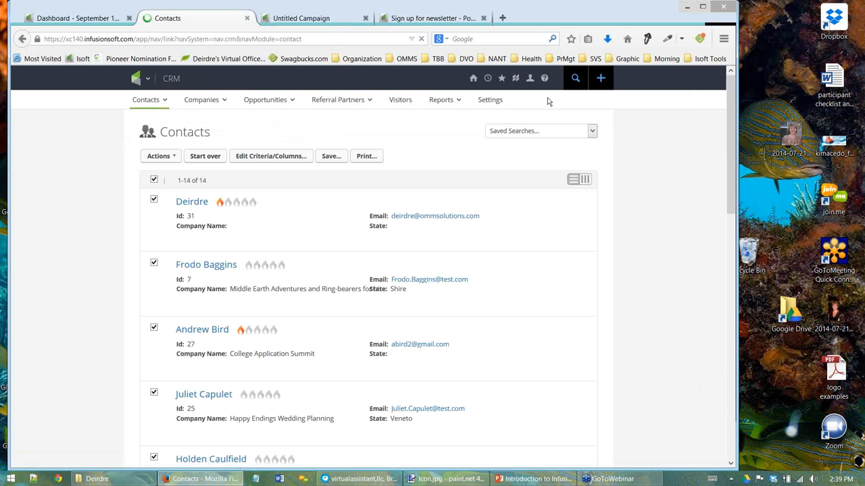
pyautogui.click(513, 73)
pyautogui.write('d')
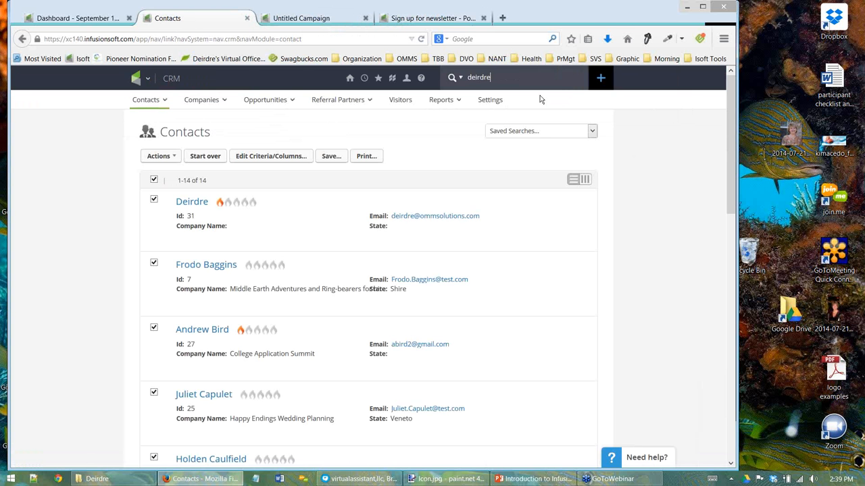
pyautogui.write('eirdre')
pyautogui.press('Return')
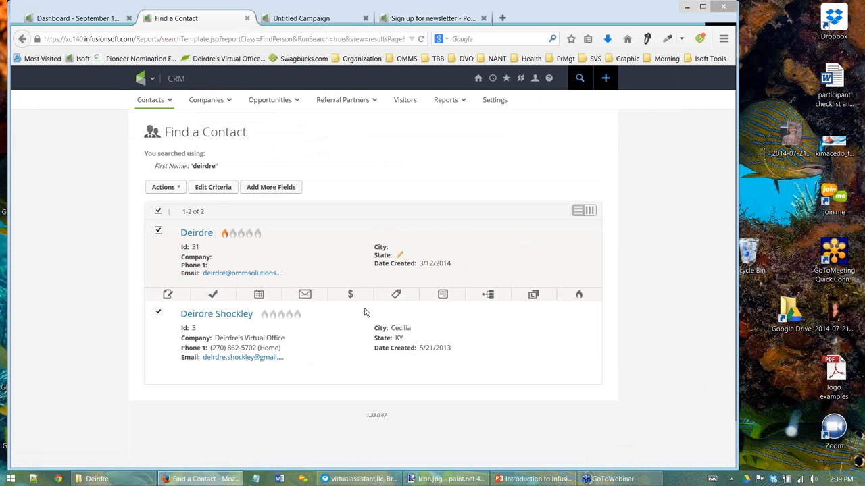
# - Examine the tags applied to the contact who submitted the form, checking the "Interest - Email Series" row
pyautogui.moveTo(314, 331)
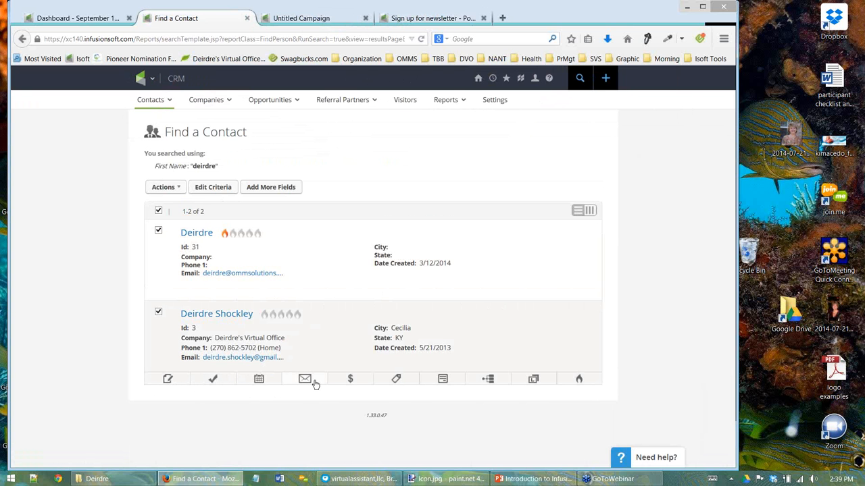
pyautogui.click(397, 381)
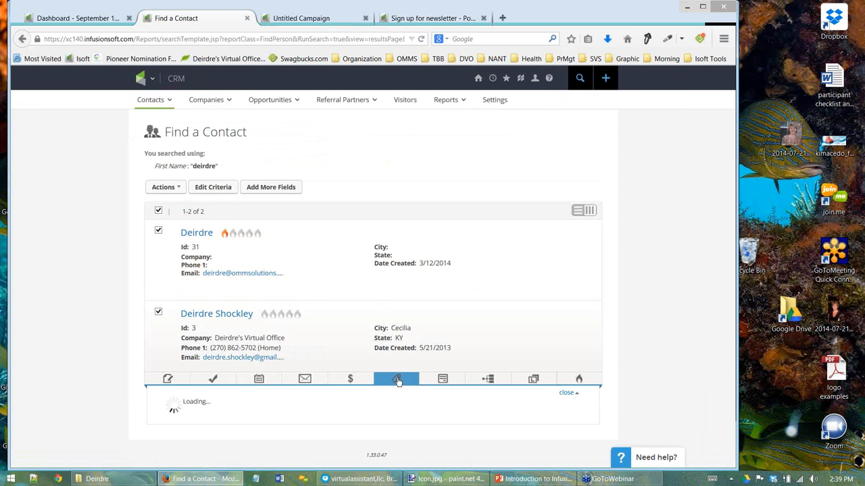
pyautogui.scroll(-3, 638, 351)
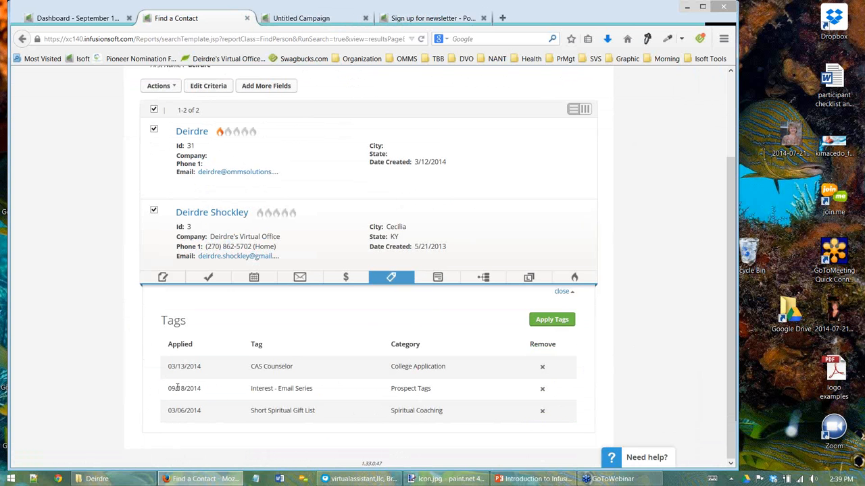
pyautogui.moveTo(164, 390); pyautogui.dragTo(567, 389)
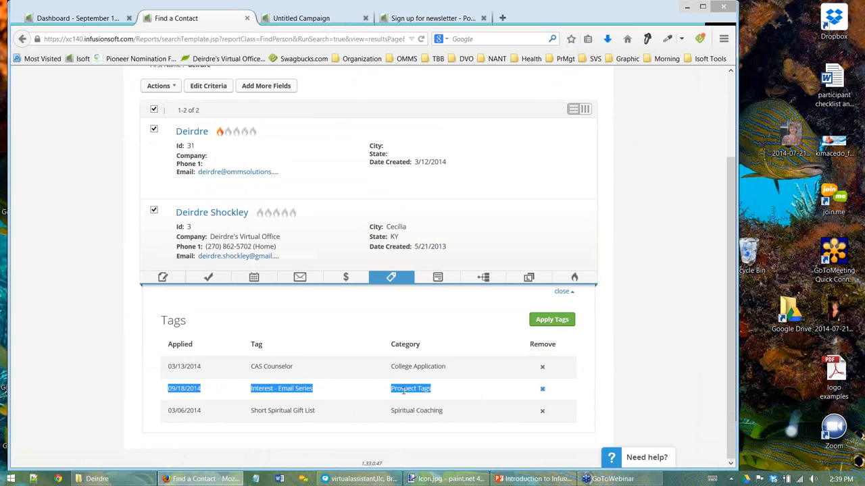
pyautogui.click(377, 392)
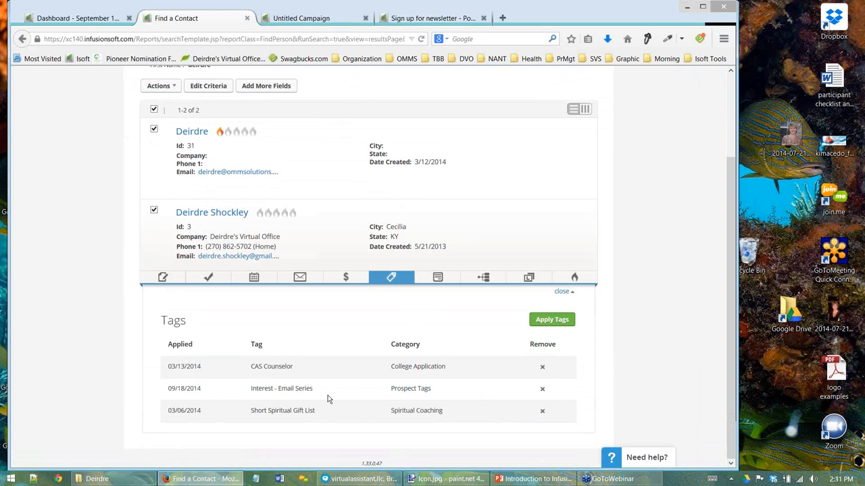
pyautogui.moveTo(426, 195)
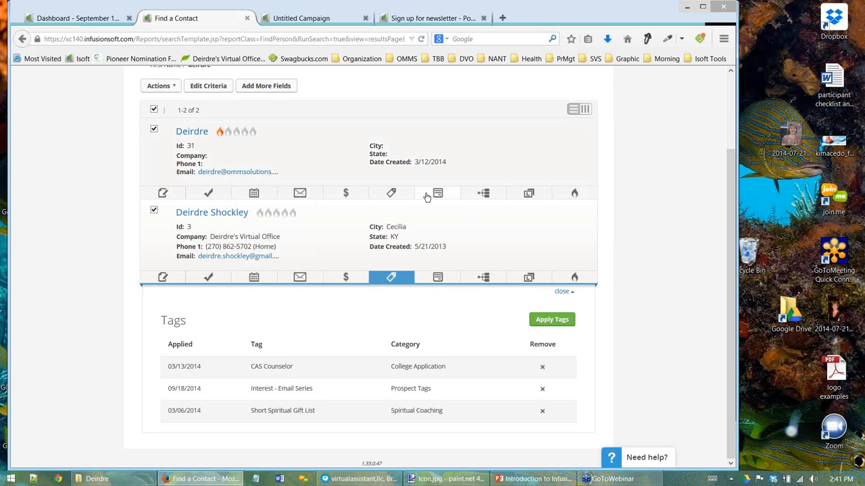
pyautogui.scroll(1, 425, 196)
pyautogui.scroll(3, 426, 195)
pyautogui.scroll(-3, 381, 358)
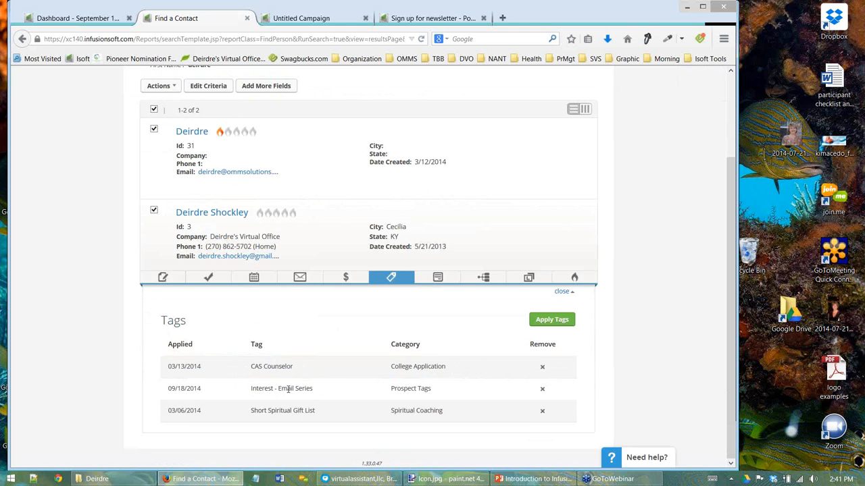
# - Return to the campaign, view its performance, and refresh the active contact data
pyautogui.click(304, 19)
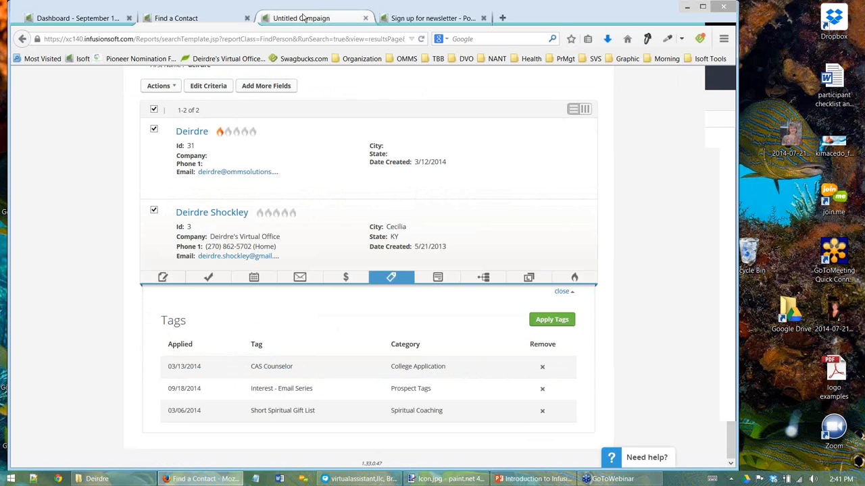
pyautogui.click(159, 102)
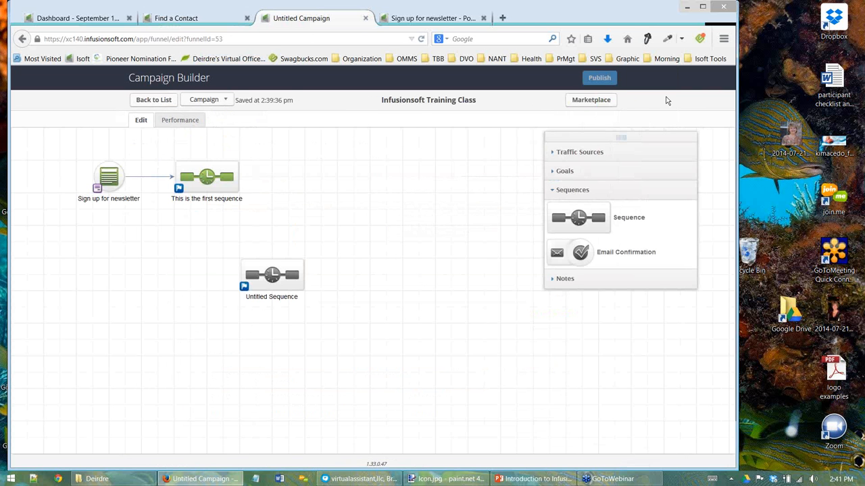
pyautogui.click(172, 121)
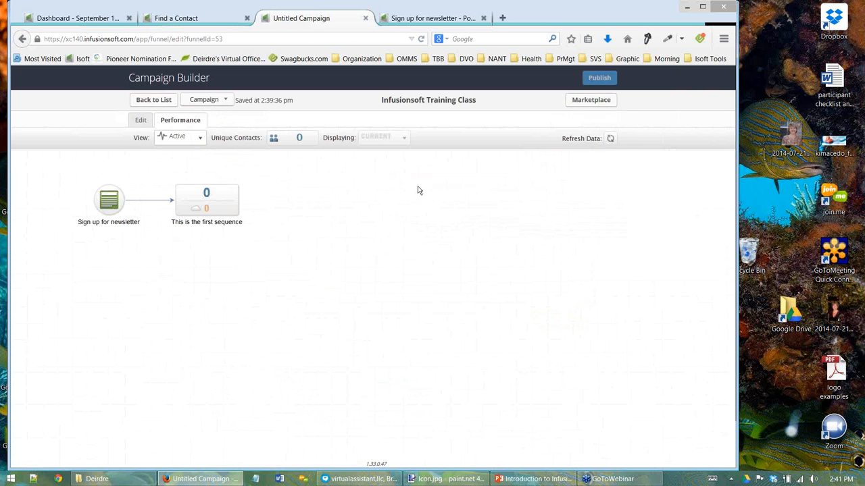
pyautogui.click(610, 139)
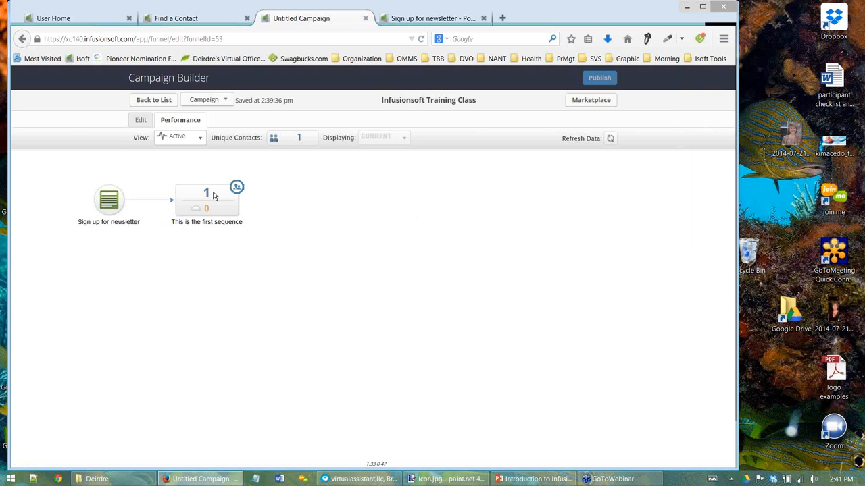
# - Inspect where the active contact is within "This is the first sequence", and return to editing the campaign
pyautogui.doubleClick(213, 195)
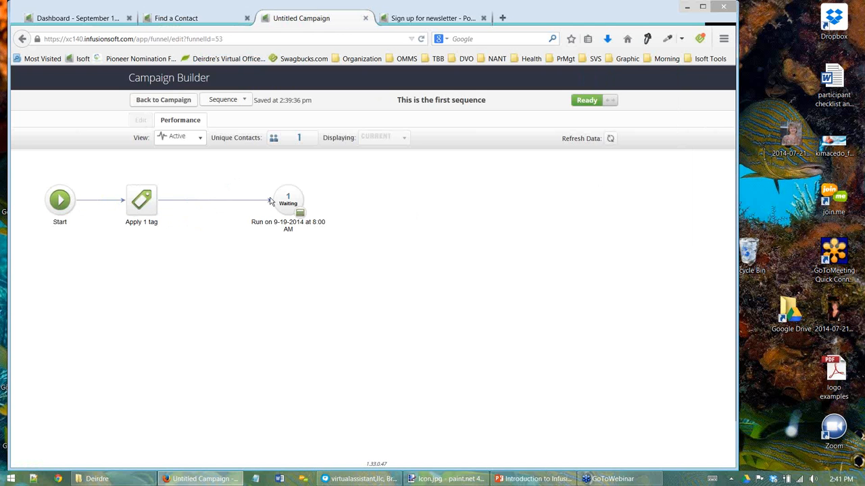
pyautogui.moveTo(287, 197)
pyautogui.click(163, 100)
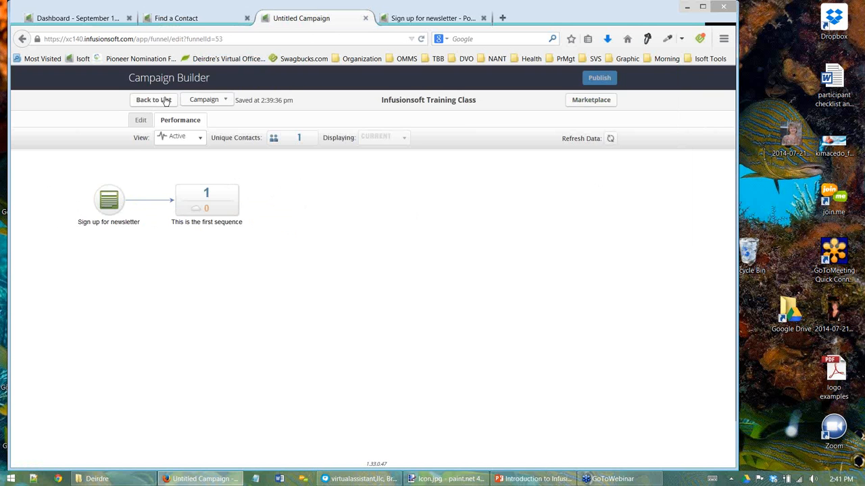
pyautogui.click(141, 122)
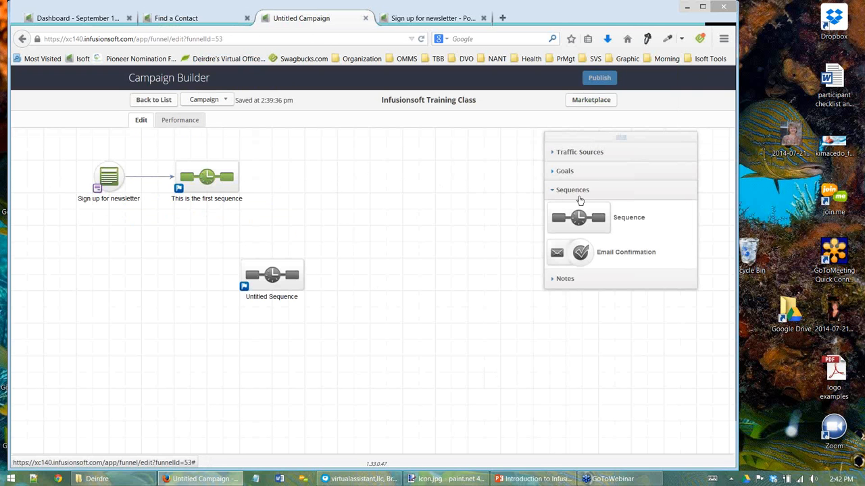
# - Show the available campaign goals, revisit the submitted sign-up form's entry page, and return to the campaign
pyautogui.click(566, 171)
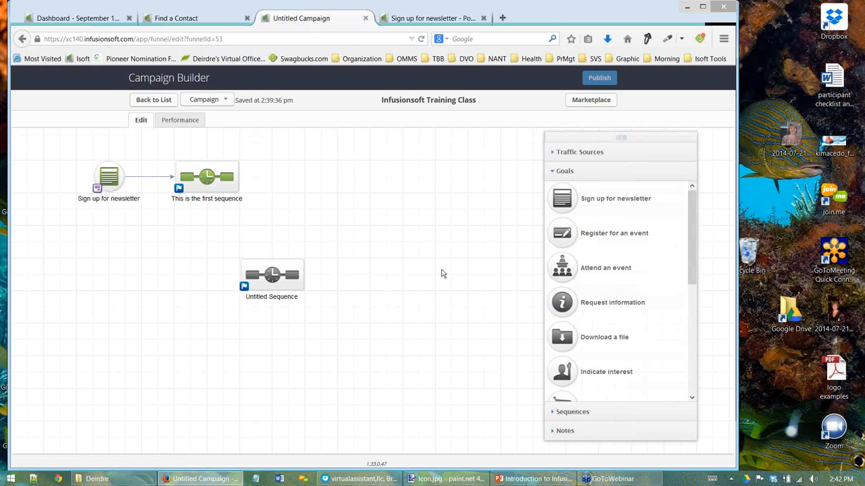
pyautogui.click(418, 24)
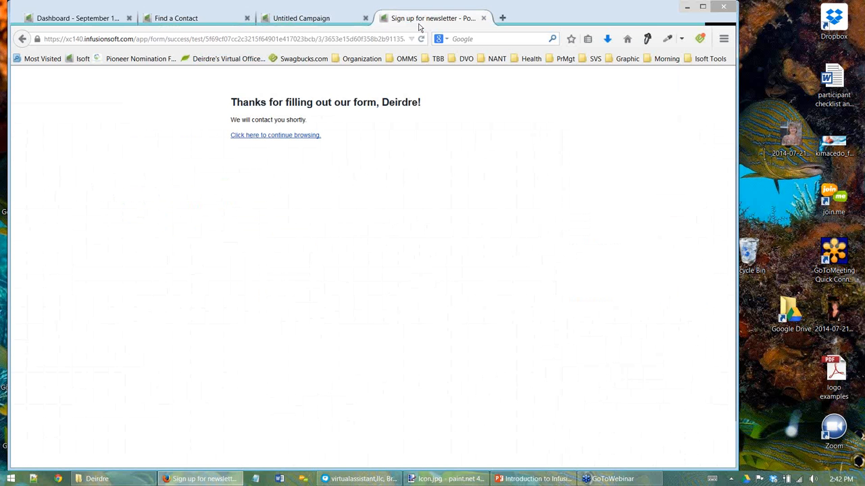
pyautogui.click(22, 39)
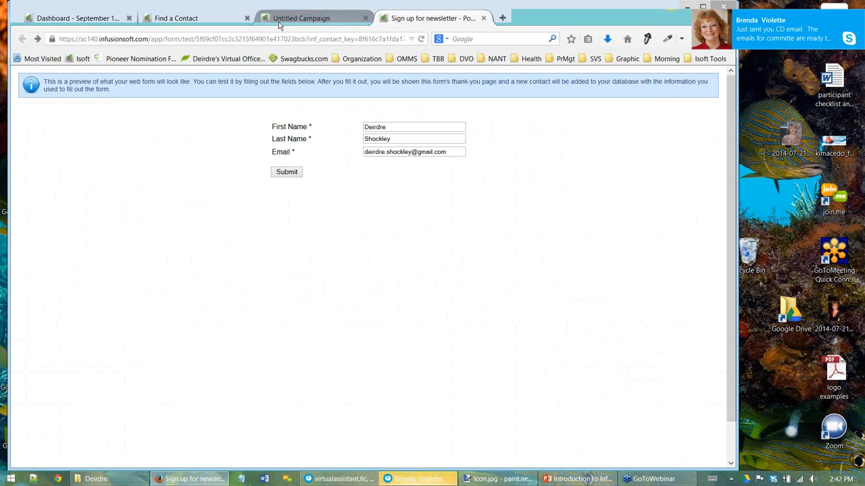
pyautogui.click(301, 18)
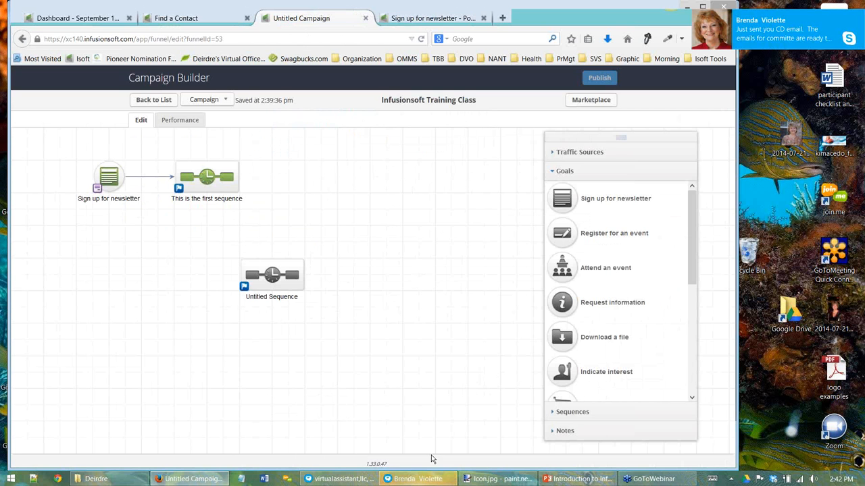
# - Dismiss the incoming chat notification and close both open chat windows
pyautogui.moveTo(777, 25); pyautogui.dragTo(843, 20)
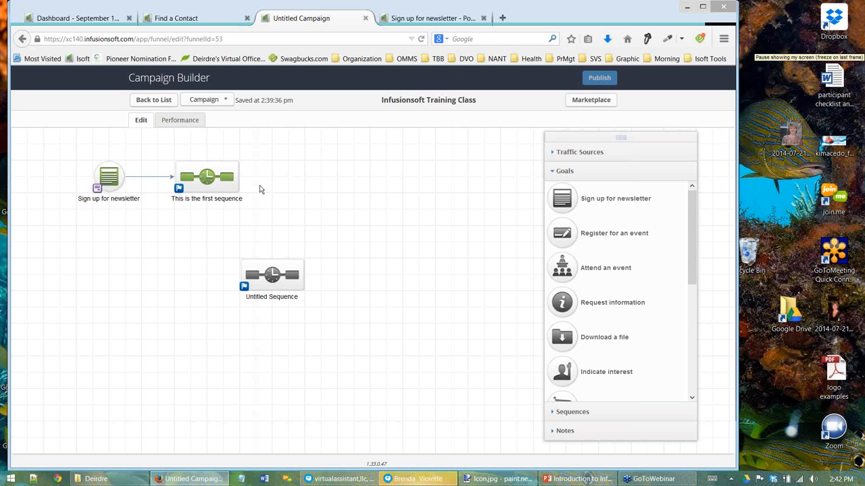
pyautogui.moveTo(417, 481)
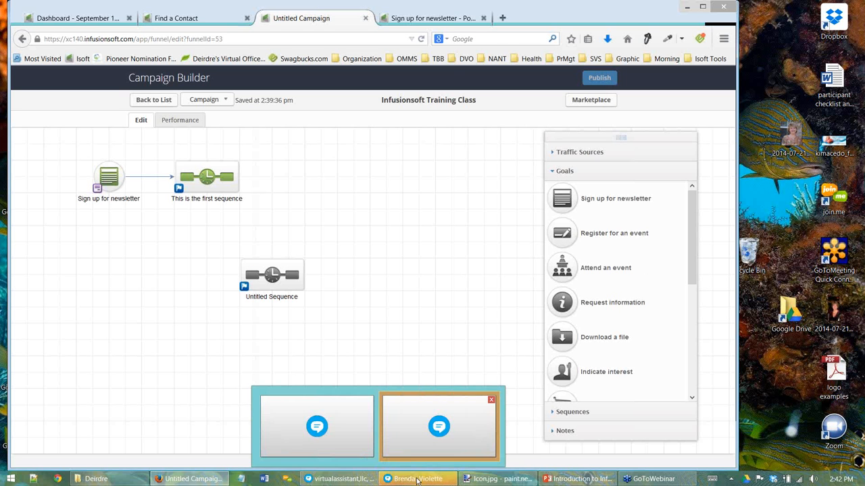
pyautogui.click(492, 401)
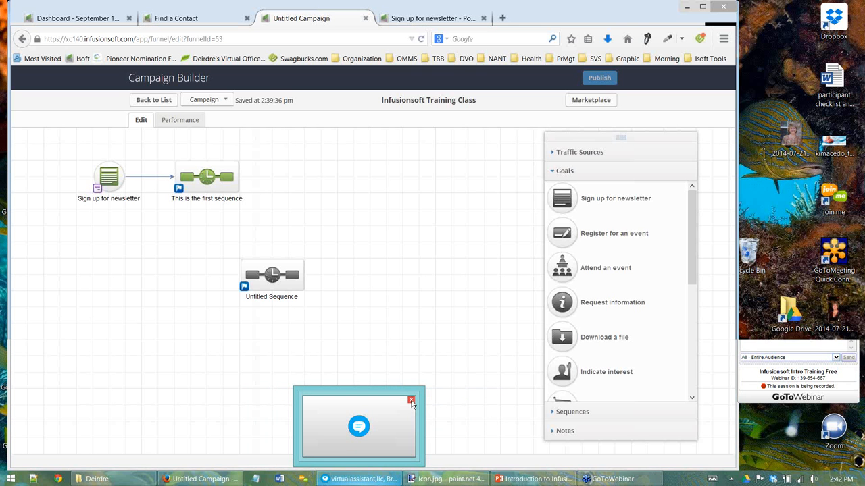
pyautogui.click(411, 401)
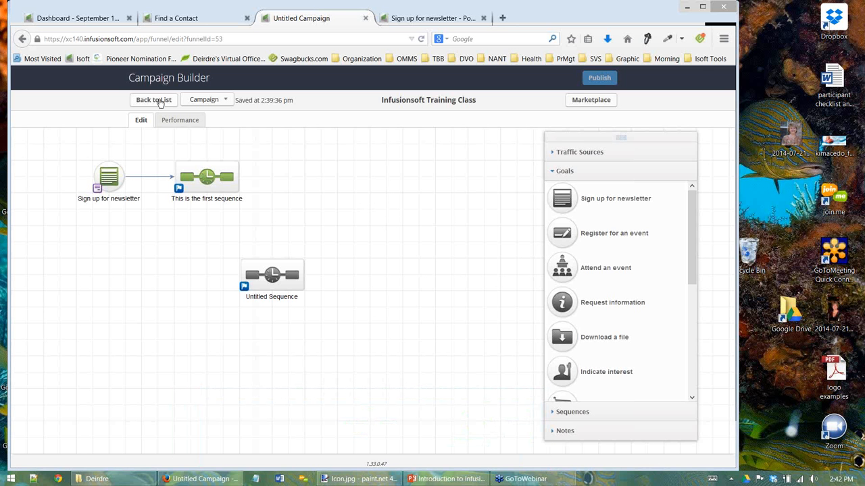
# - Open the "Sign up for newsletter" web form, dismiss the chat notification, and display the form's Javascript snippet
pyautogui.doubleClick(109, 177)
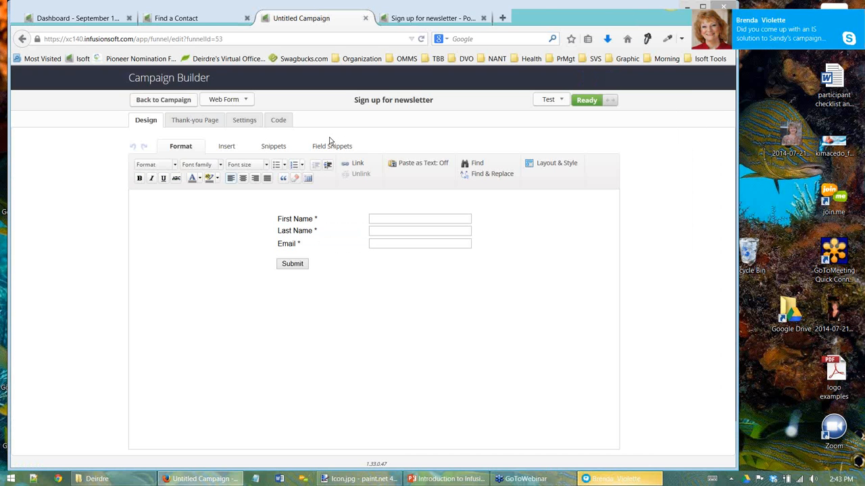
pyautogui.click(858, 17)
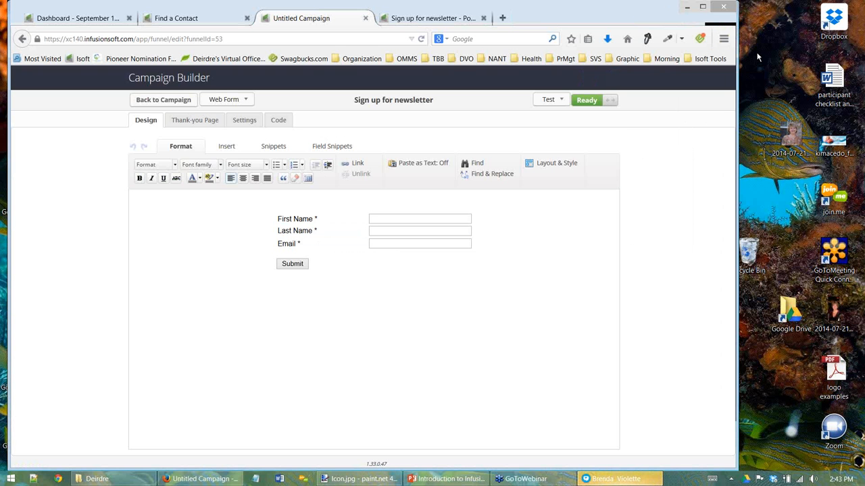
pyautogui.click(281, 122)
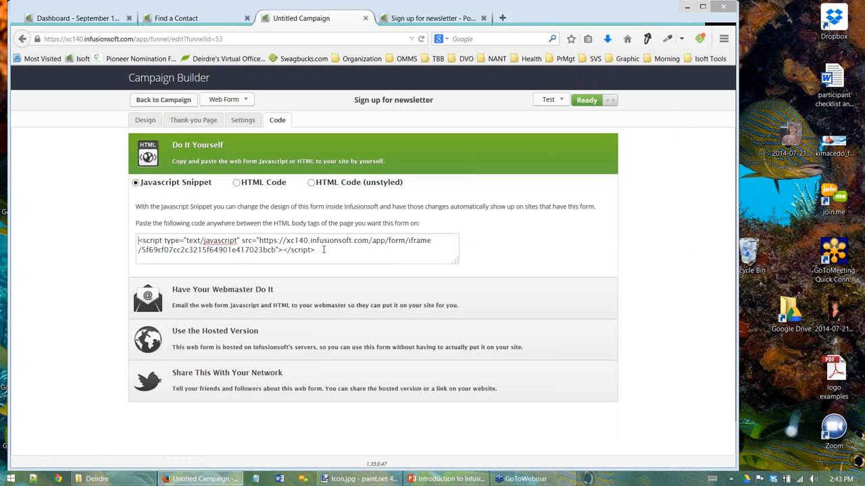
pyautogui.click(323, 250)
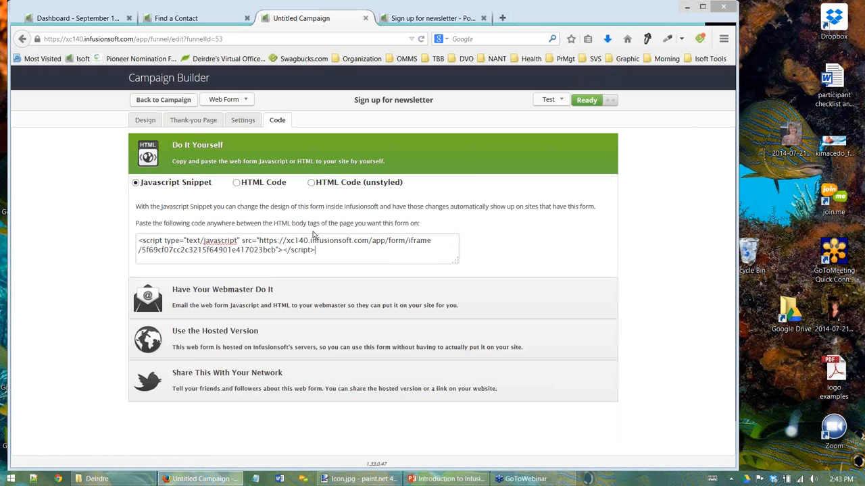
# - Set the hosted form's pretty URL ending to "infusionsoftclass", save it, and open the form at that address
pyautogui.click(247, 340)
pyautogui.click(351, 333)
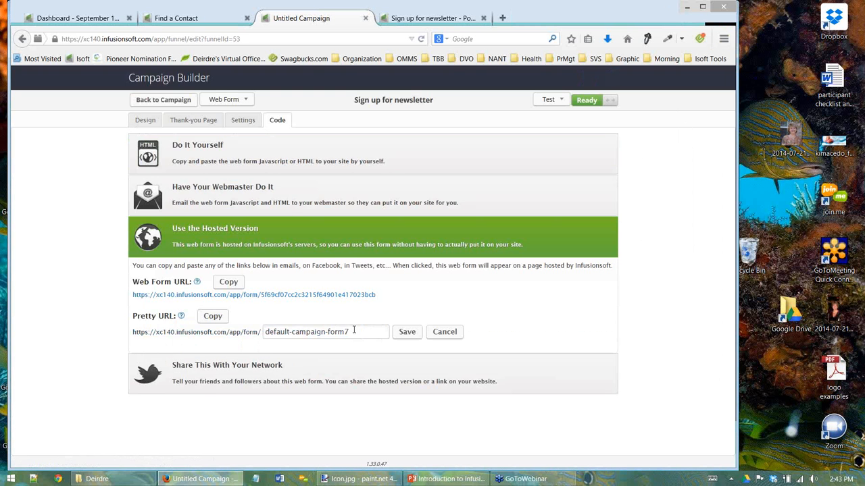
pyautogui.write('infus')
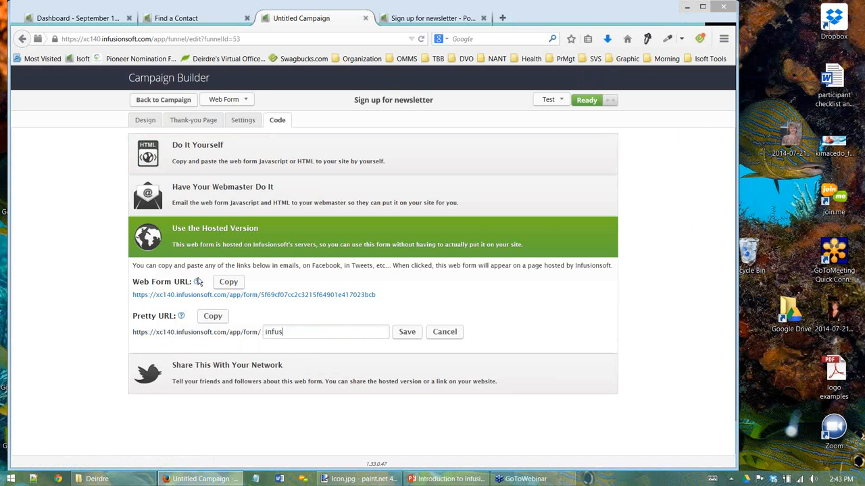
pyautogui.write('ionsoftclass')
pyautogui.press('Return')
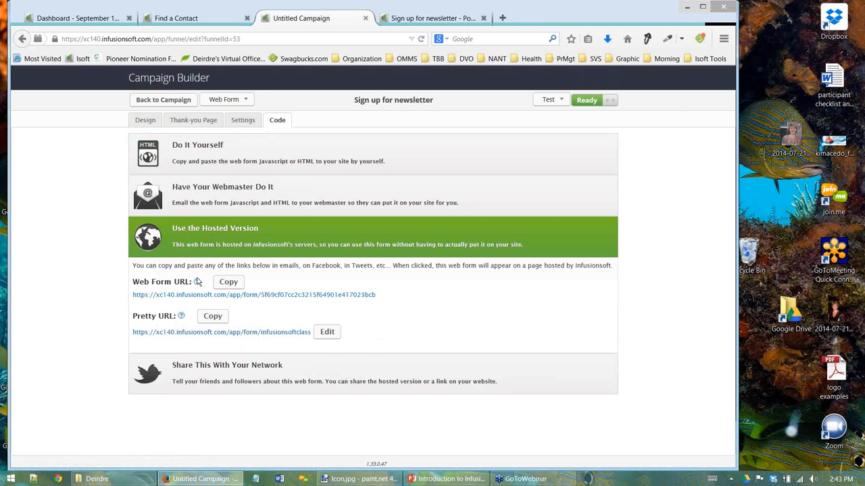
pyautogui.click(251, 332)
pyautogui.click(436, 23)
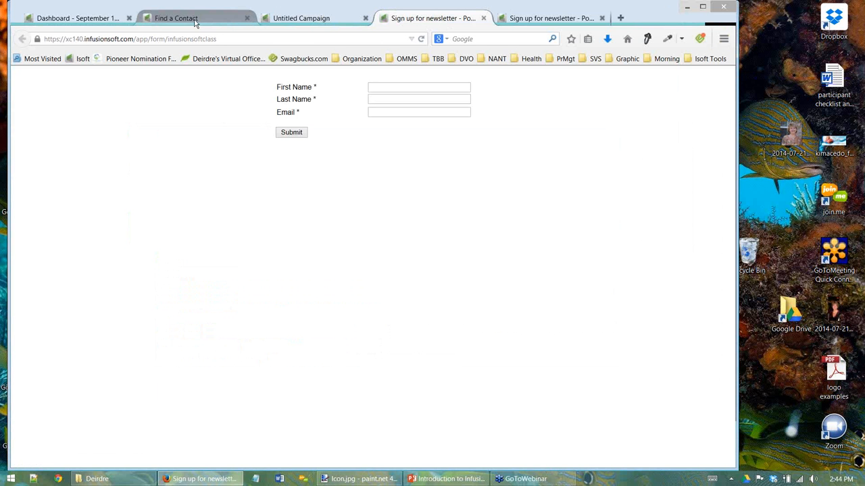
# - Leave the contact search results and open the list of tags in the CRM settings
pyautogui.click(186, 20)
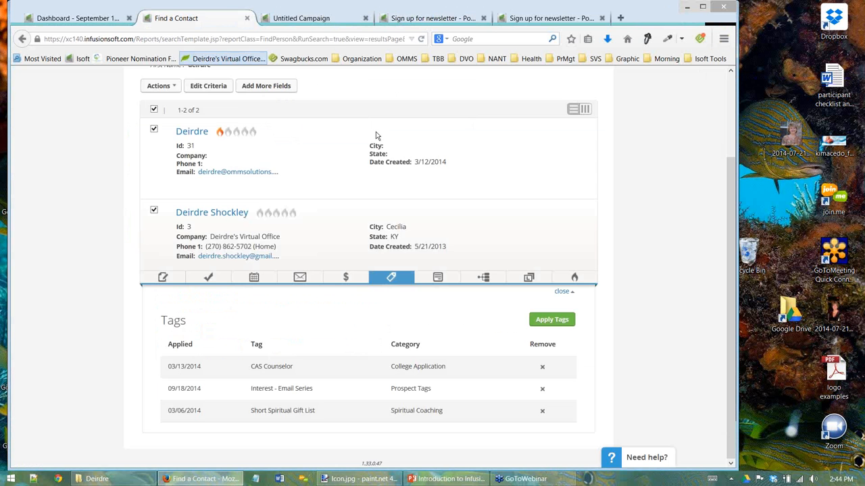
pyautogui.scroll(3, 372, 137)
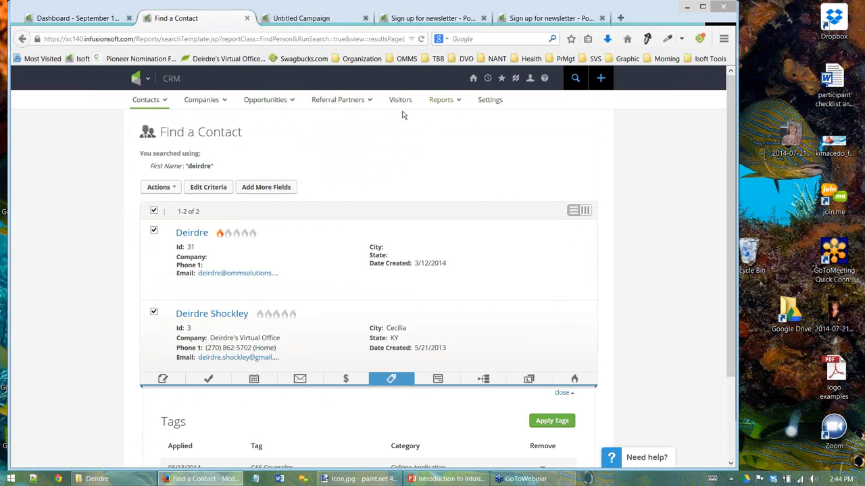
pyautogui.moveTo(136, 80)
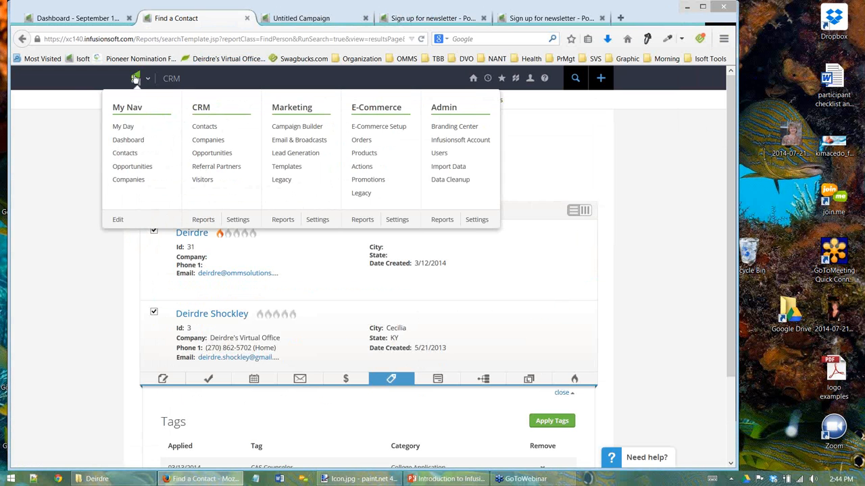
pyautogui.click(238, 220)
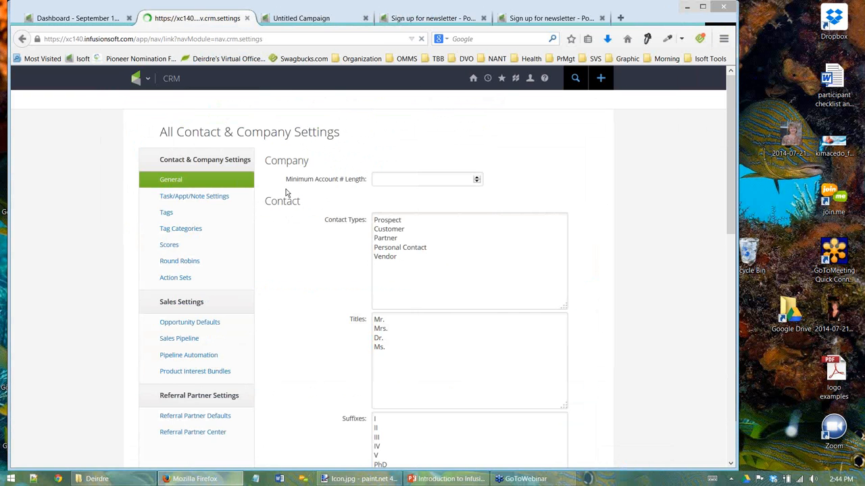
pyautogui.click(166, 213)
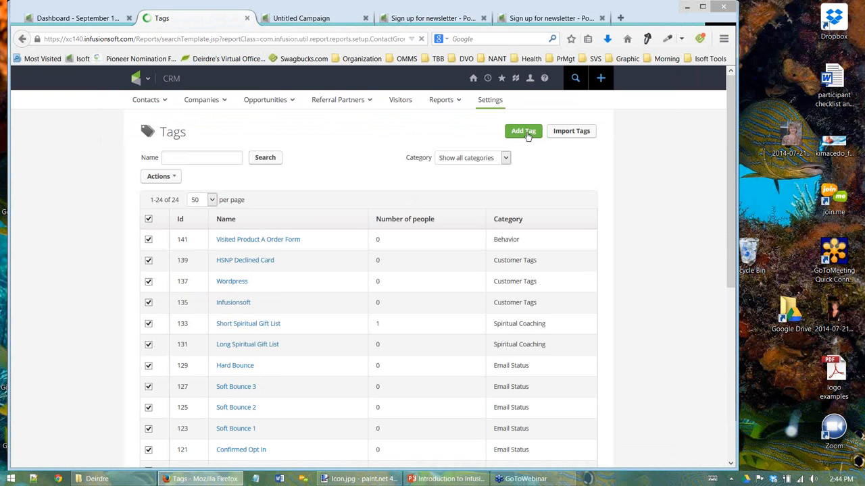
# - Add a new tag named "Isoft A" in the Behavior category
pyautogui.click(527, 135)
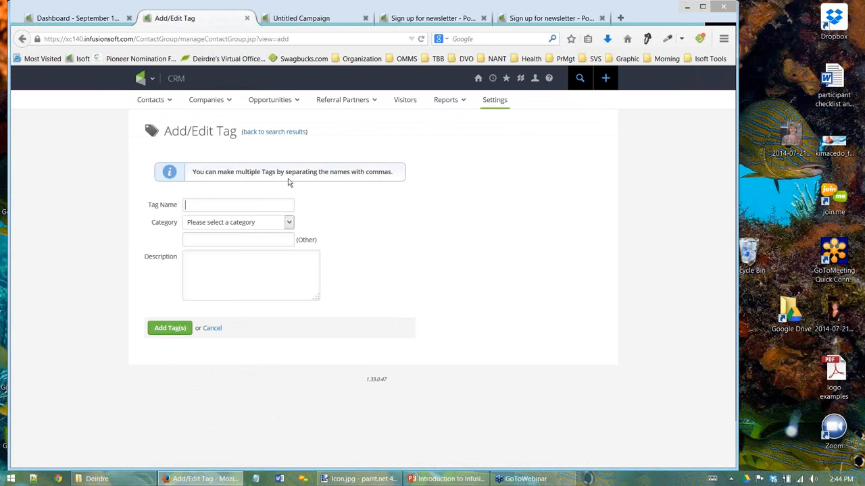
pyautogui.write('Isoft')
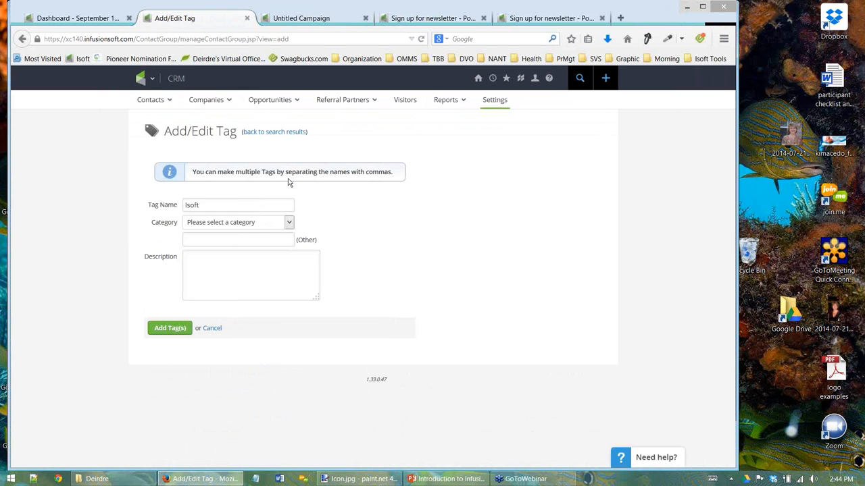
pyautogui.write(' A')
pyautogui.click(260, 222)
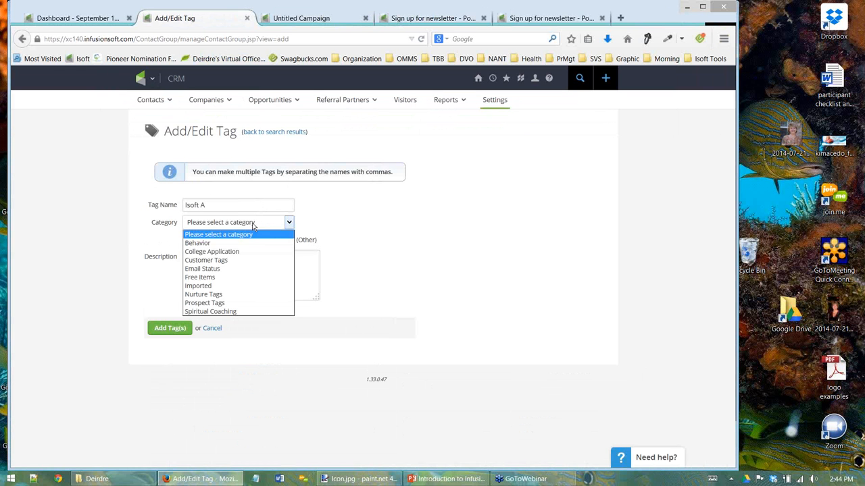
pyautogui.click(212, 243)
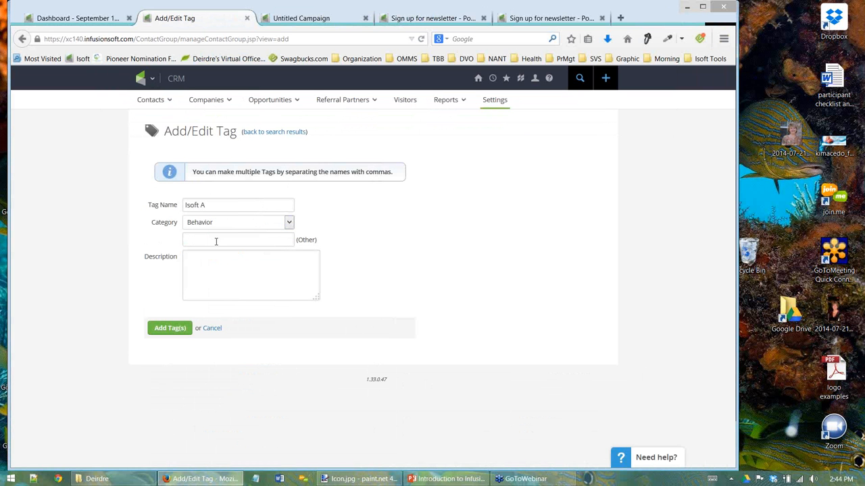
pyautogui.click(157, 329)
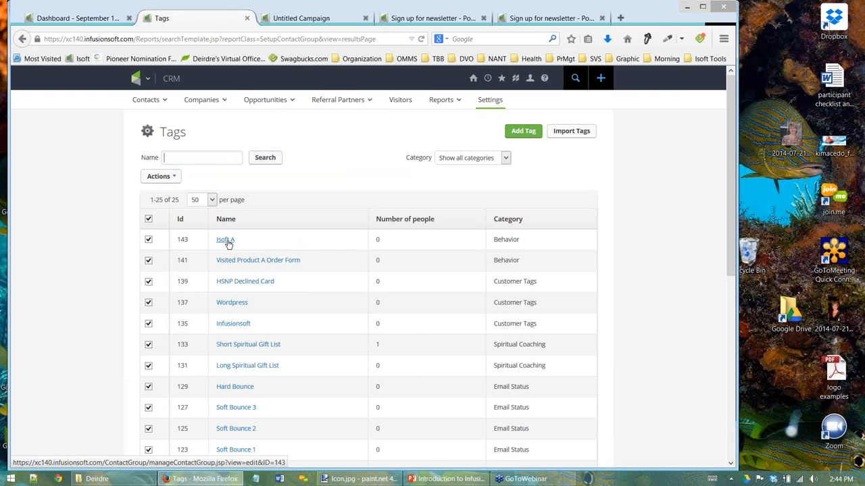
# - Add another tag named "Isoft B" in the Behavior category
pyautogui.click(524, 131)
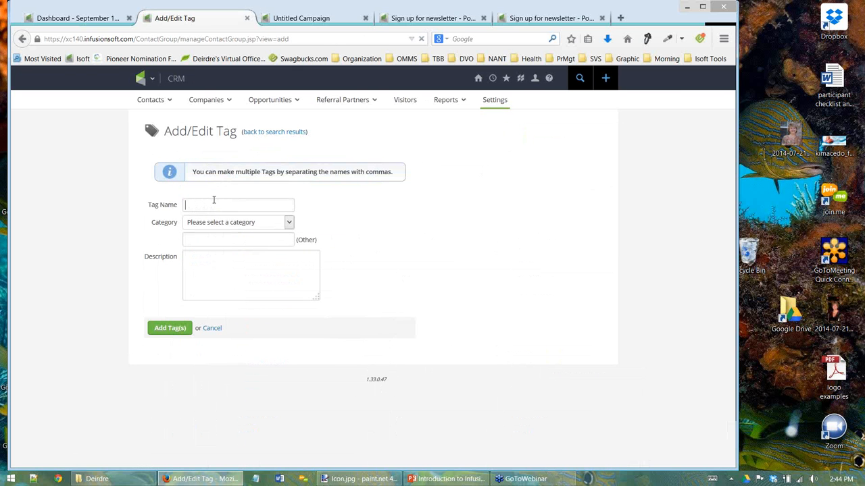
pyautogui.write('Isoft B')
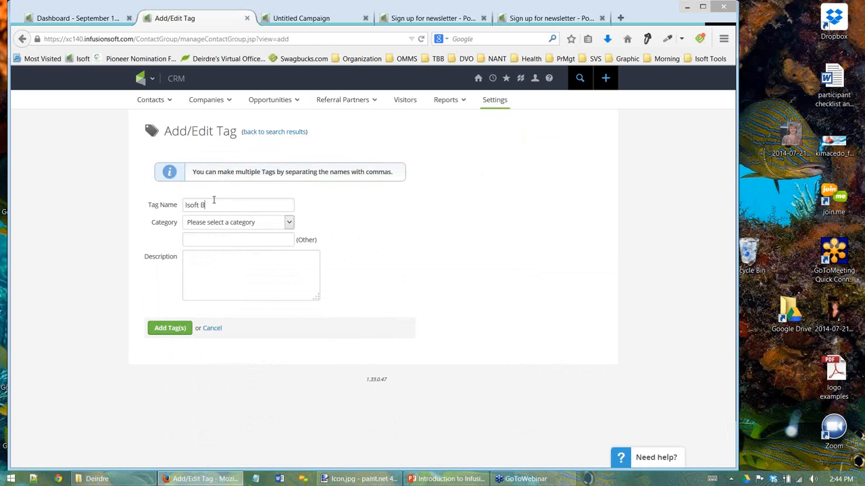
pyautogui.click(212, 224)
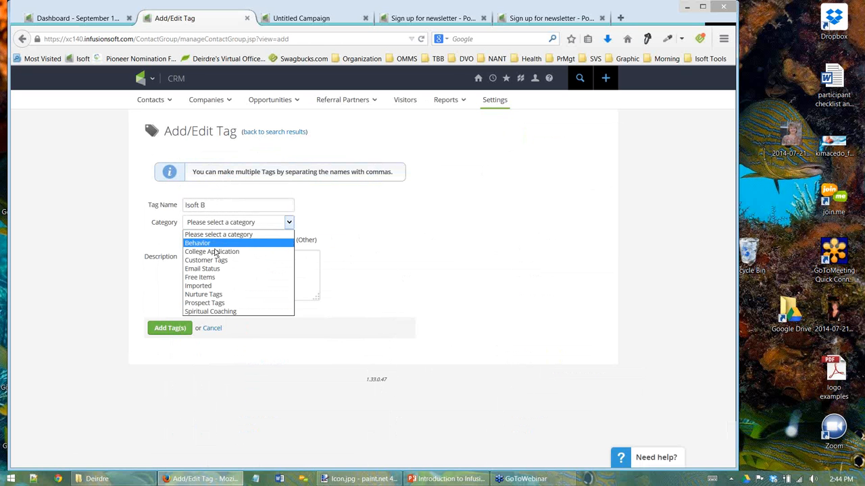
pyautogui.click(210, 245)
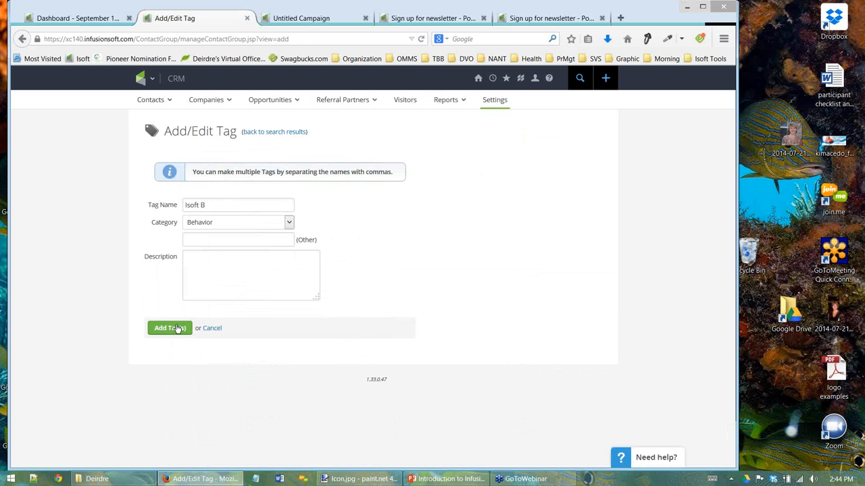
pyautogui.click(177, 330)
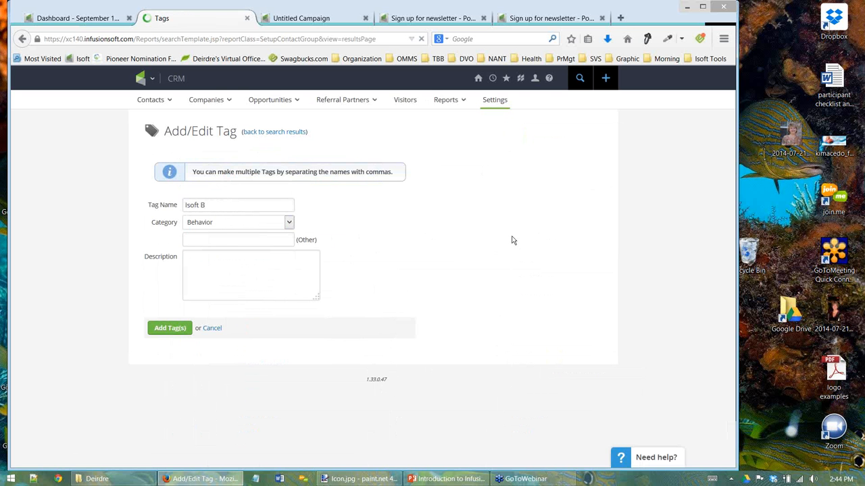
# - Return to the "Sign up for newsletter" form's design and insert a radio field between Email and the Submit button
pyautogui.click(289, 20)
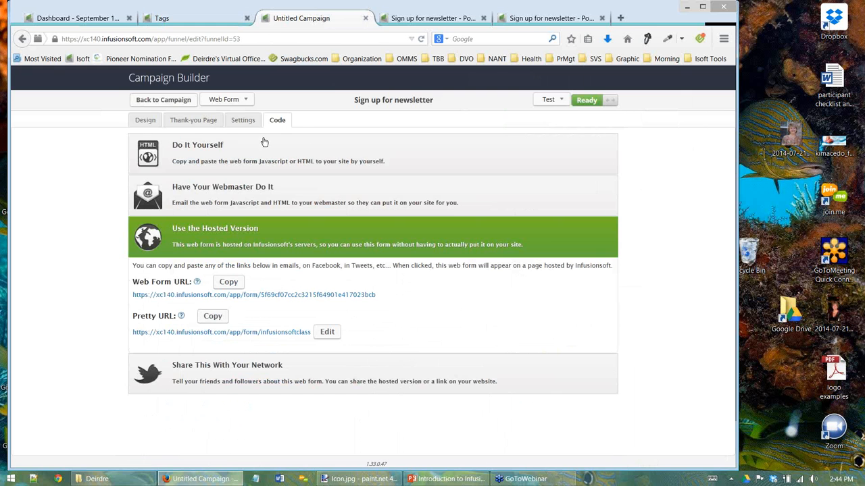
pyautogui.click(146, 120)
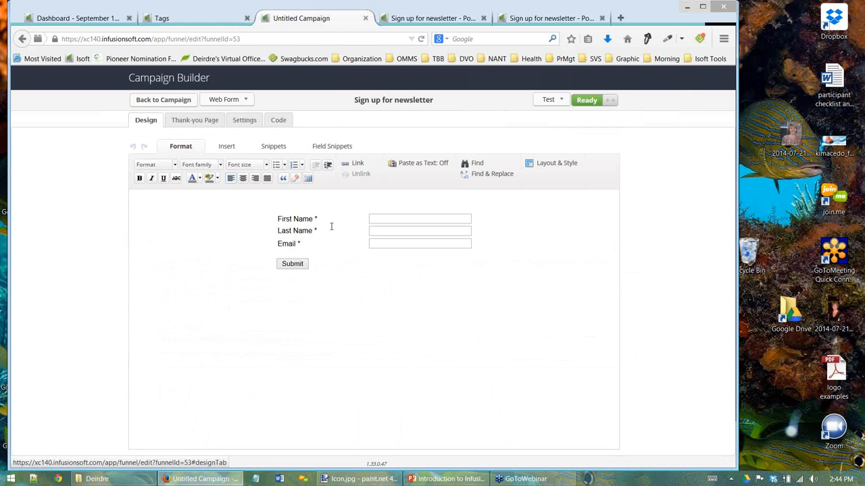
pyautogui.click(336, 148)
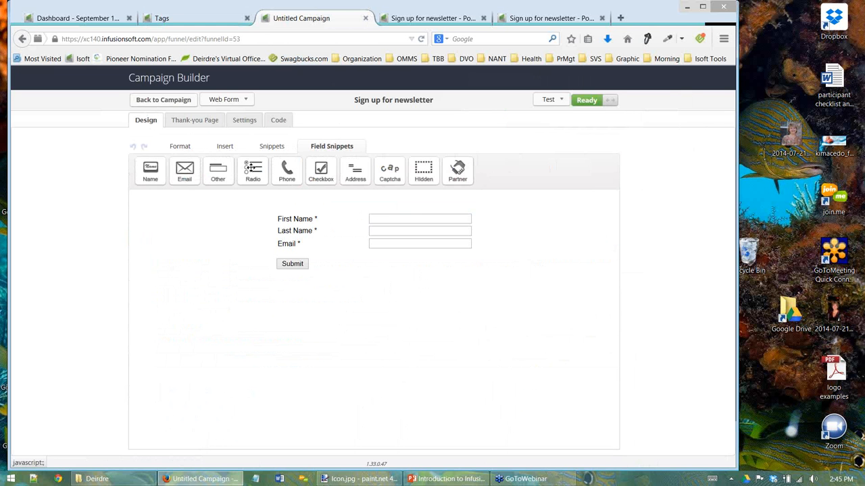
pyautogui.moveTo(251, 167); pyautogui.dragTo(346, 260)
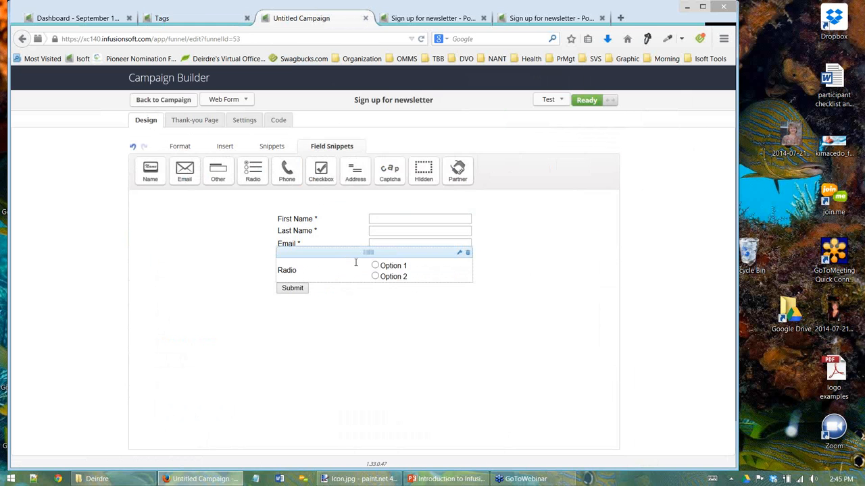
# - In the radio field's settings, name the first option "Isoft A" and have it apply the Behavior -> Isoft A tag
pyautogui.doubleClick(379, 251)
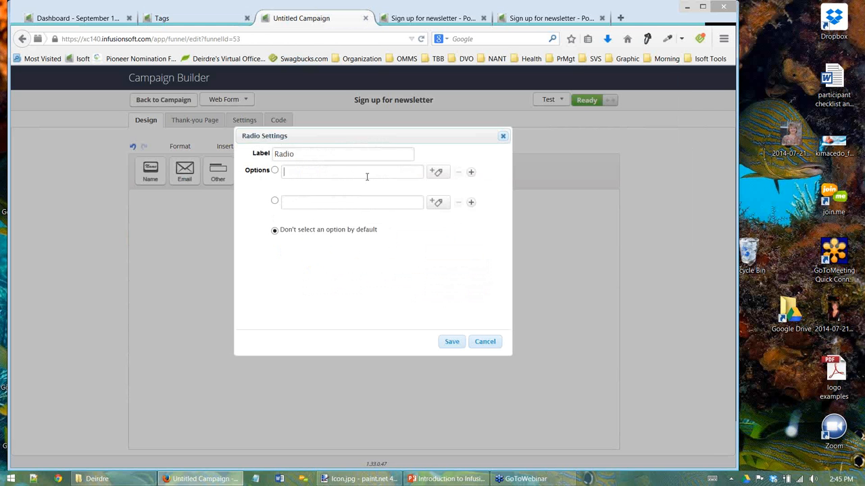
pyautogui.write('Isoft A')
pyautogui.click(438, 171)
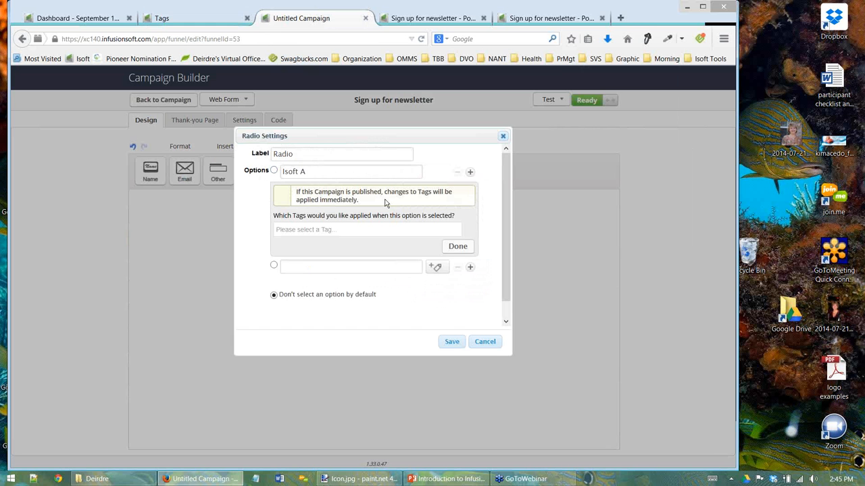
pyautogui.click(308, 233)
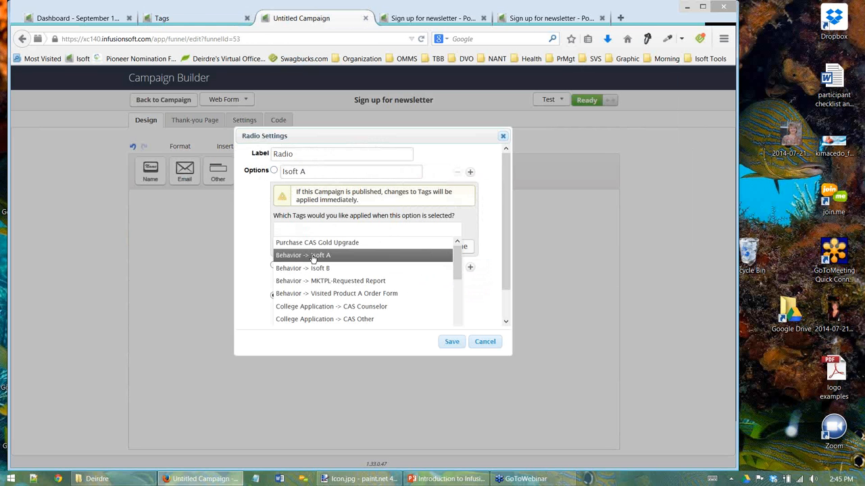
pyautogui.click(313, 256)
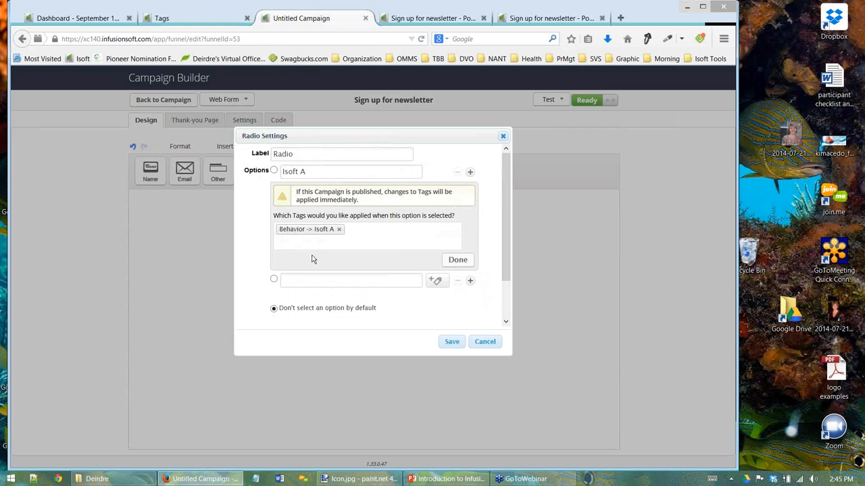
pyautogui.click(457, 260)
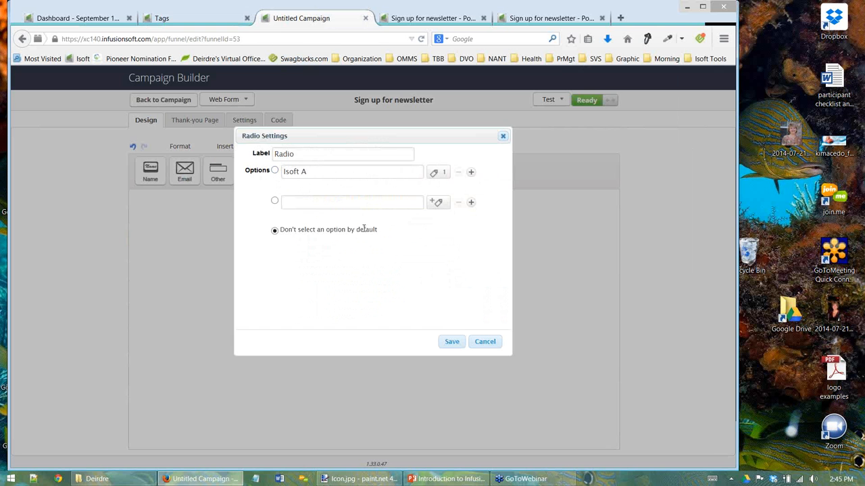
# - Name the second option "Isoft B", applying the Behavior -> Isoft B tag, and label the radio field "Watching us go through the campaign"
pyautogui.click(333, 204)
pyautogui.write('Isoft')
pyautogui.write('t B')
pyautogui.click(438, 202)
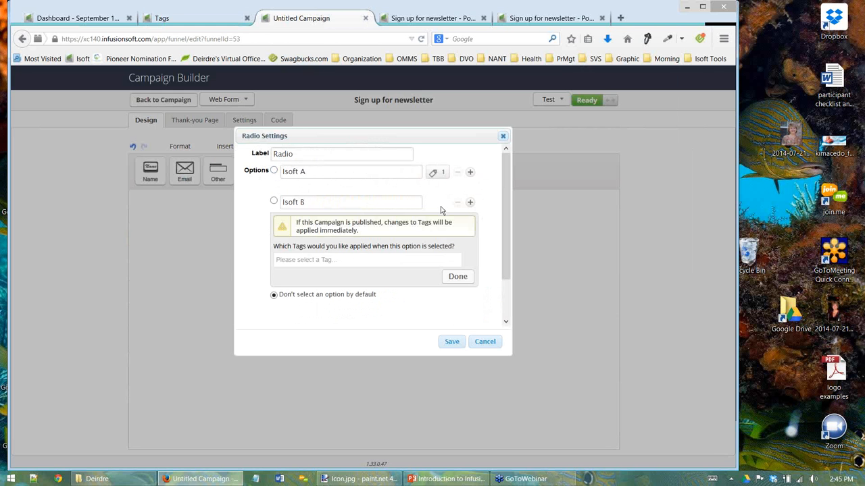
pyautogui.click(346, 264)
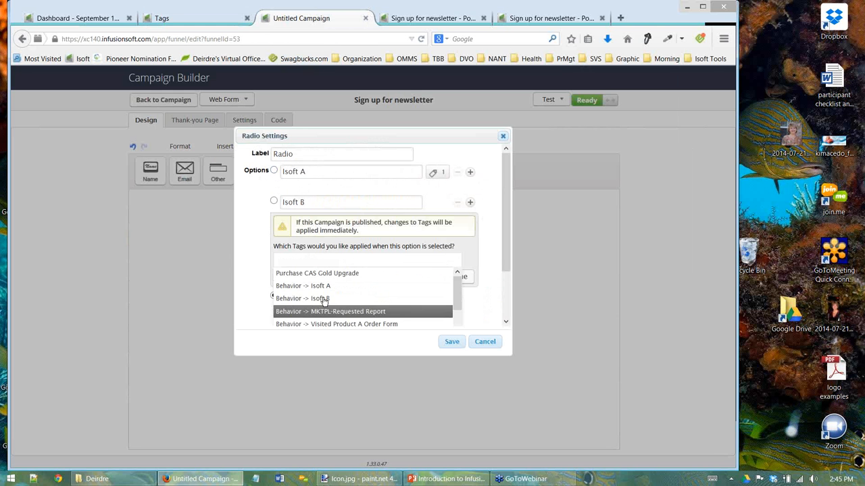
pyautogui.click(348, 297)
pyautogui.click(458, 291)
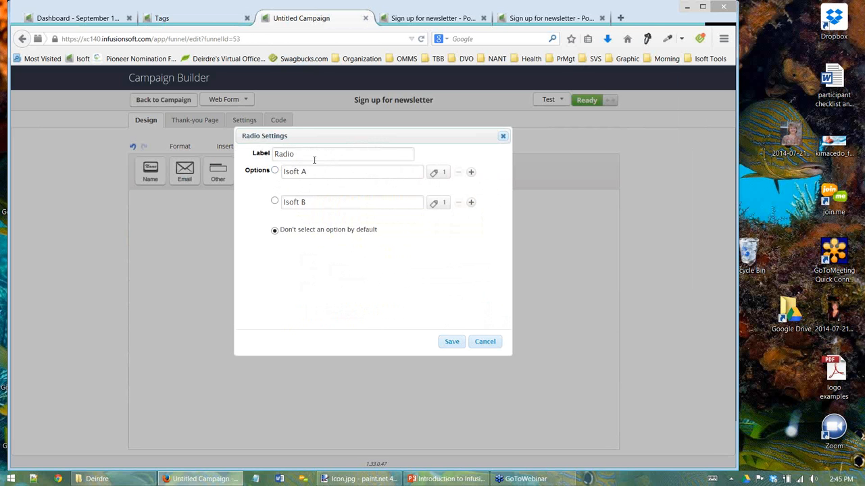
pyautogui.moveTo(315, 157); pyautogui.dragTo(238, 153)
pyautogui.write('Watching us go through the campaign')
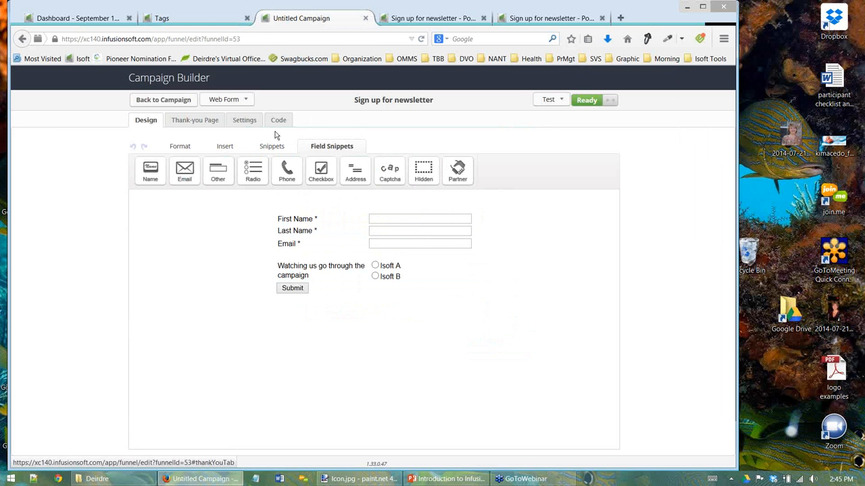
# - Apply the "My Style" style to the newsletter sign-up form
pyautogui.click(187, 147)
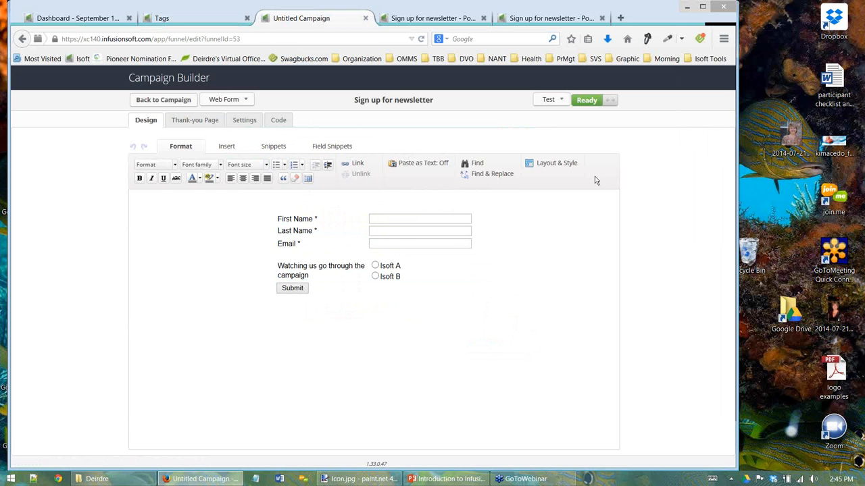
pyautogui.click(558, 167)
pyautogui.click(560, 194)
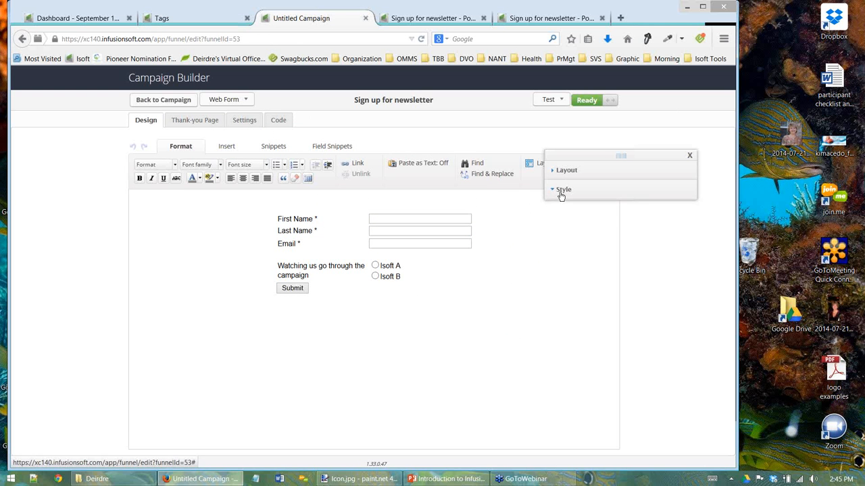
pyautogui.scroll(-3, 652, 328)
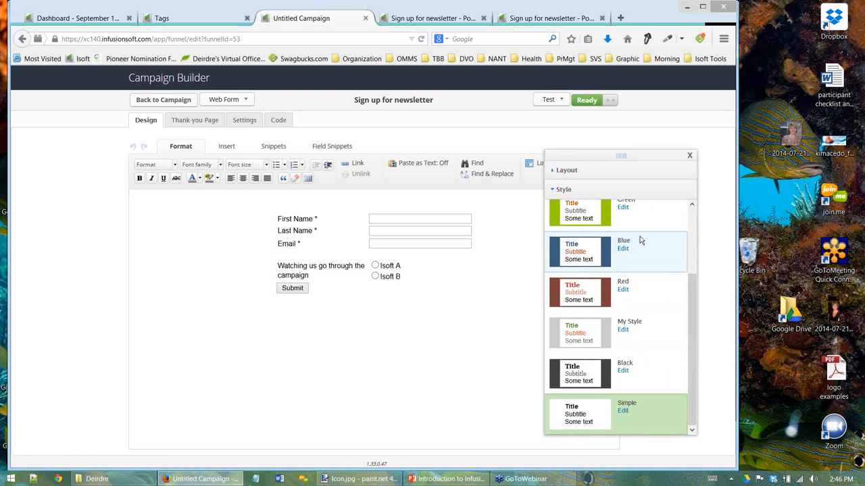
pyautogui.scroll(2, 632, 244)
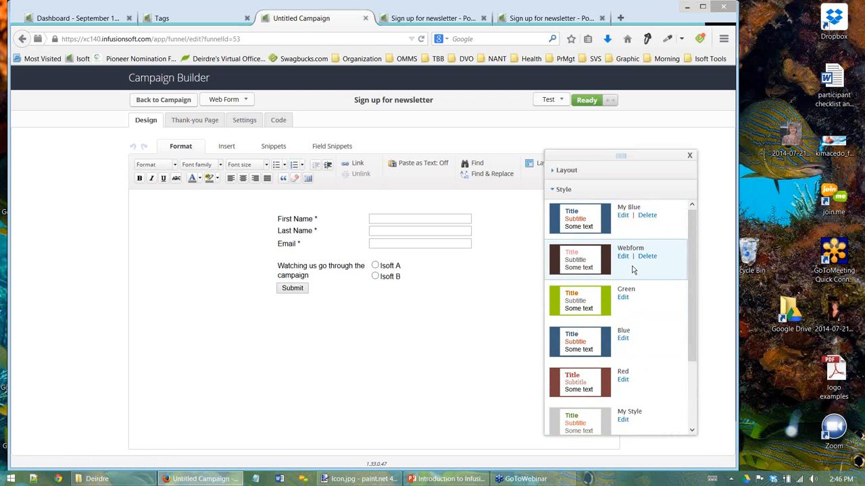
pyautogui.scroll(-1, 633, 270)
pyautogui.scroll(-1, 633, 271)
pyautogui.click(632, 331)
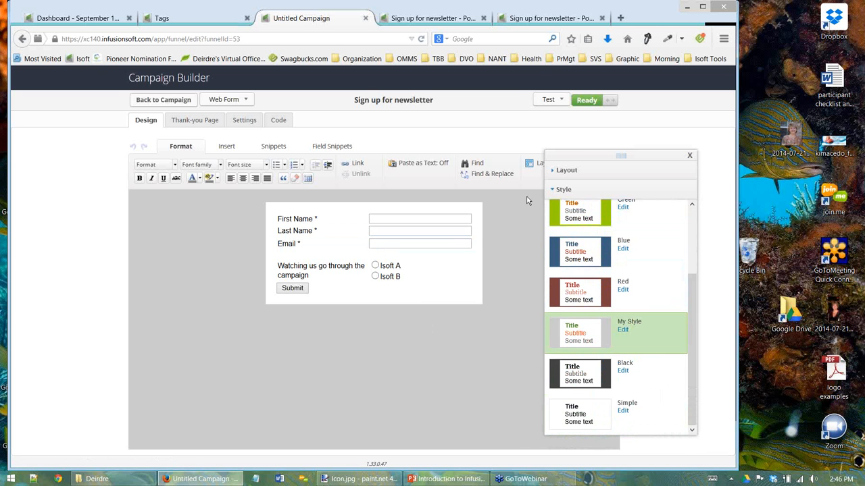
# - Insert an image snippet above the First Name field and fill it with DVO-Header-file.png
pyautogui.click(581, 173)
pyautogui.click(338, 148)
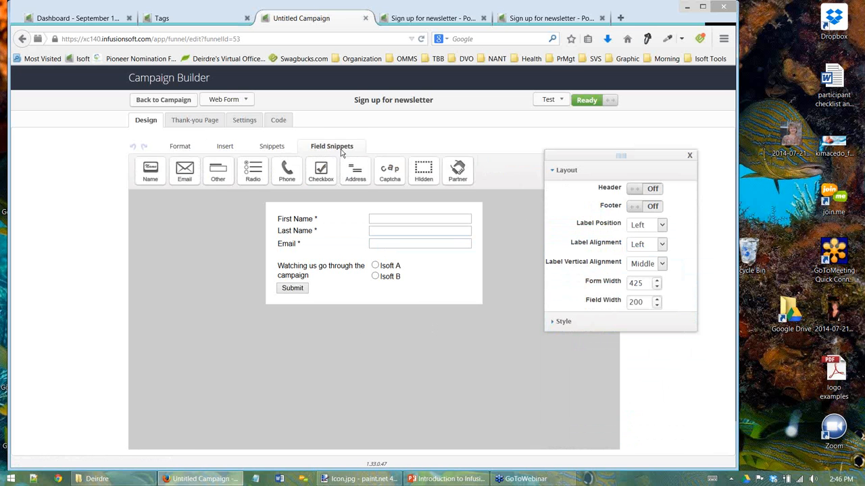
pyautogui.click(275, 147)
pyautogui.moveTo(259, 170); pyautogui.dragTo(340, 216)
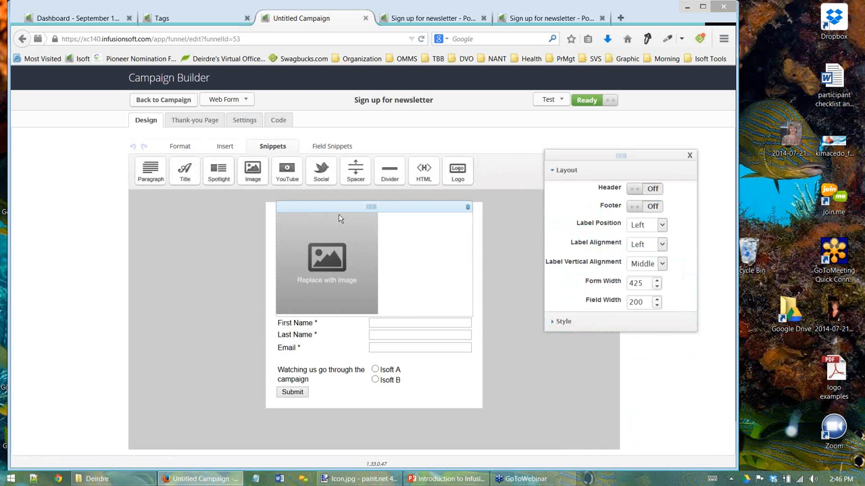
pyautogui.click(314, 257)
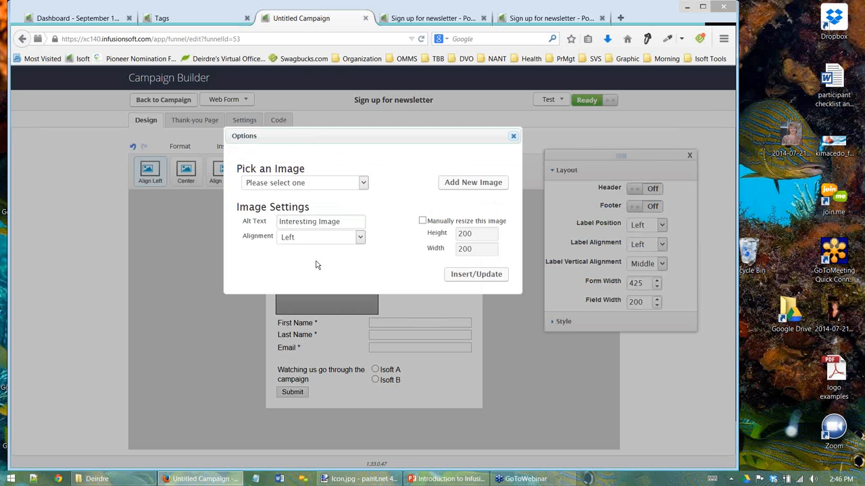
pyautogui.click(288, 183)
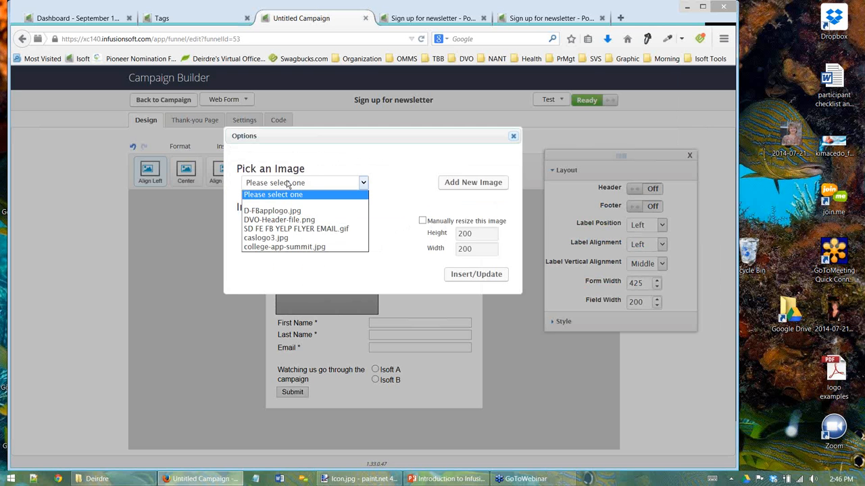
pyautogui.click(282, 221)
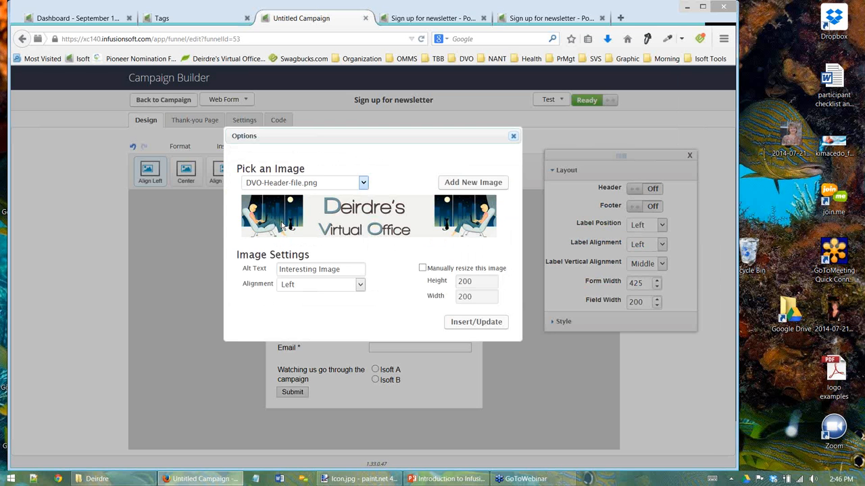
pyautogui.click(459, 325)
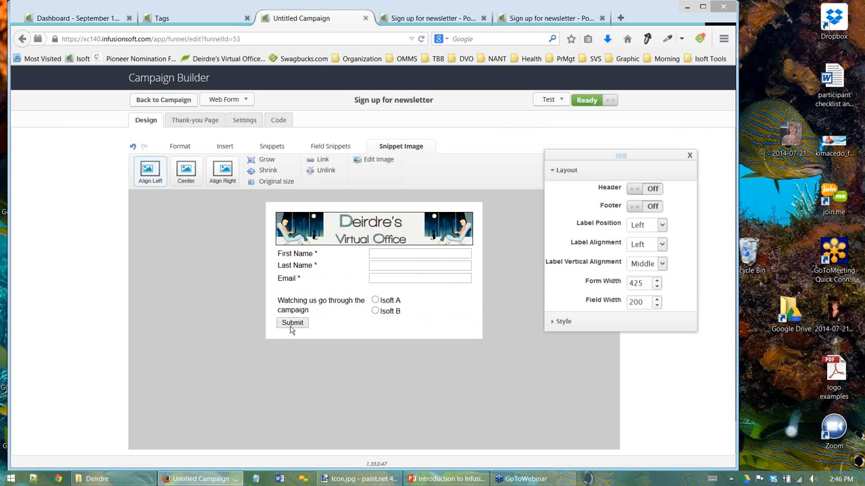
# - In the Submit button's settings, set the alignment to Center and the button label to "Watching"
pyautogui.click(293, 324)
pyautogui.doubleClick(295, 324)
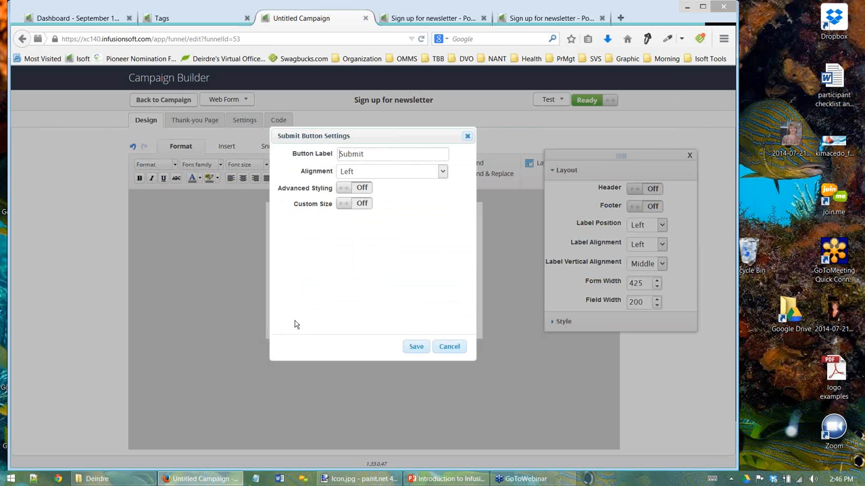
pyautogui.click(359, 172)
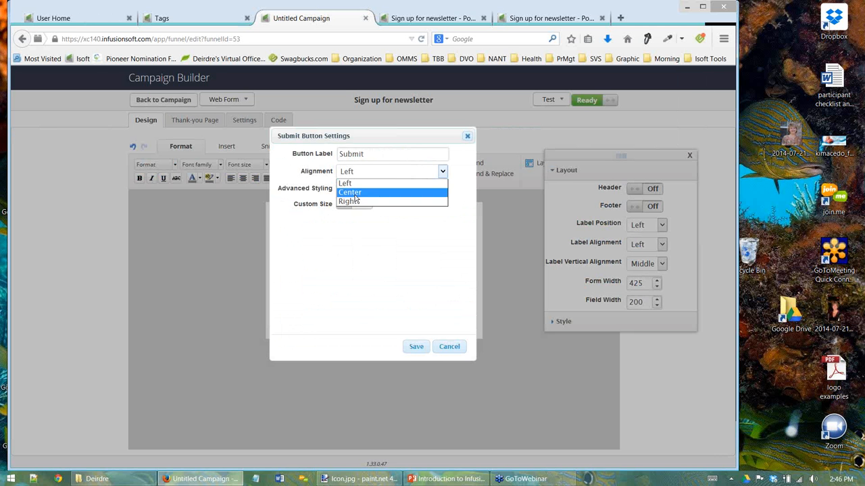
pyautogui.click(354, 192)
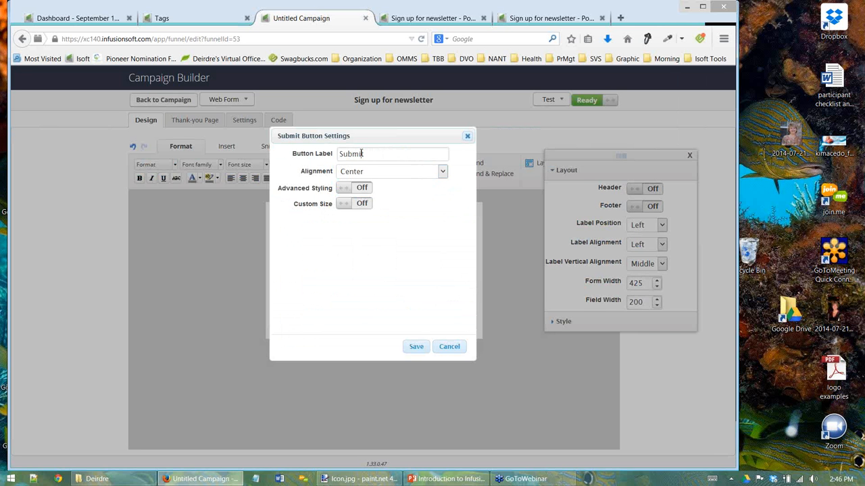
pyautogui.doubleClick(362, 154)
pyautogui.press('BackSpace')
pyautogui.write('Id')
pyautogui.press('BackSpace')
pyautogui.press('BackSpace')
pyautogui.write('Watching')
# - Enable advanced styling for the button and set its font color to pink DE5691
pyautogui.click(350, 188)
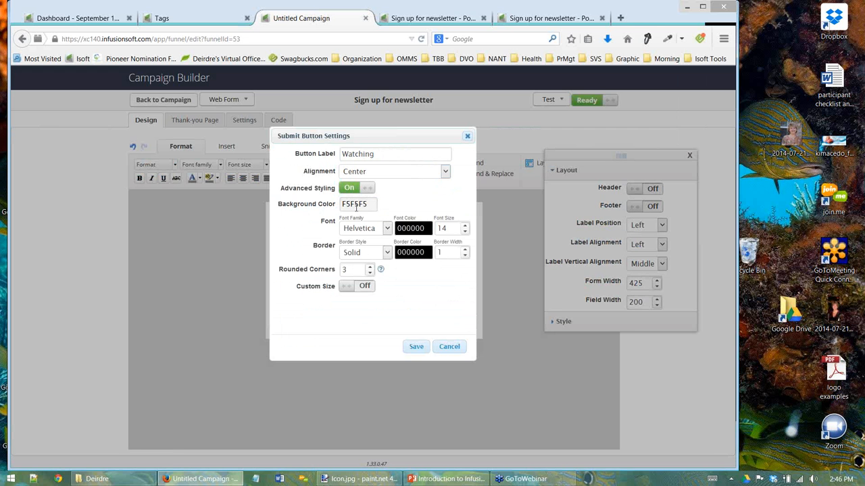
pyautogui.click(409, 228)
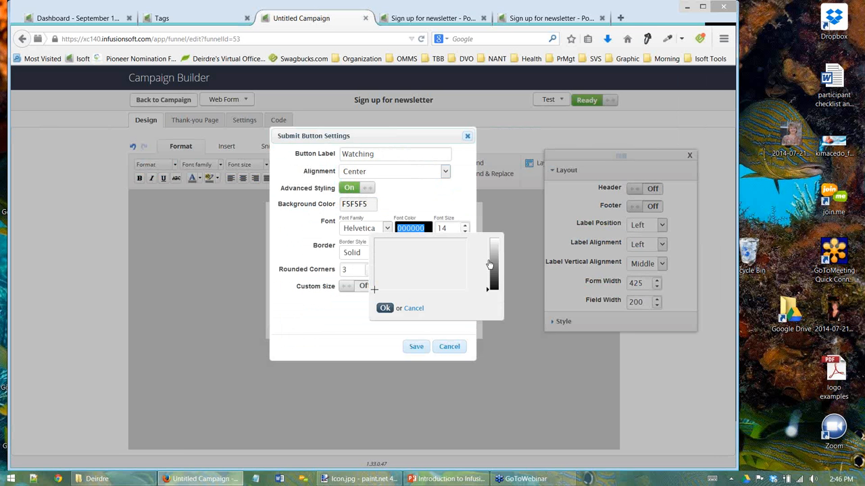
pyautogui.click(459, 259)
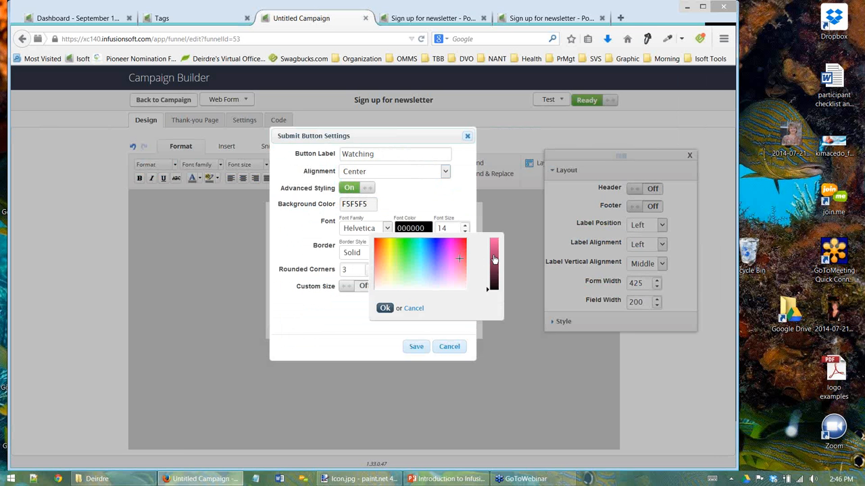
pyautogui.moveTo(493, 259); pyautogui.dragTo(494, 245)
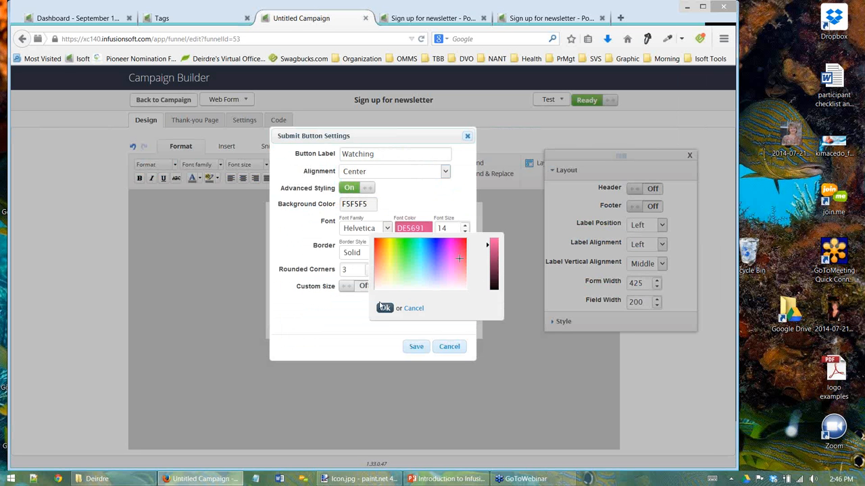
pyautogui.click(384, 308)
pyautogui.click(411, 251)
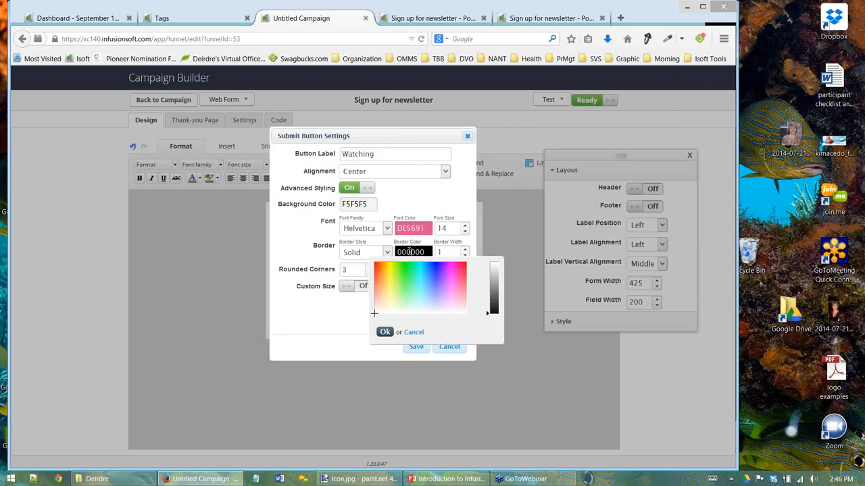
pyautogui.click(367, 228)
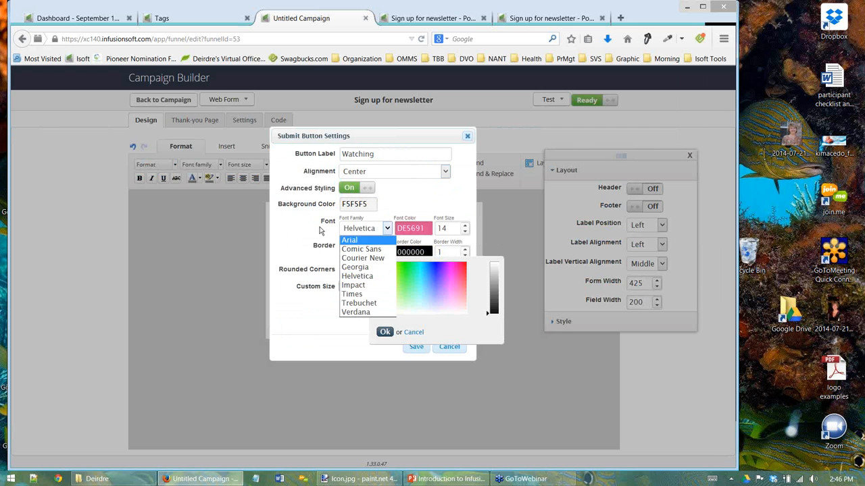
pyautogui.click(371, 225)
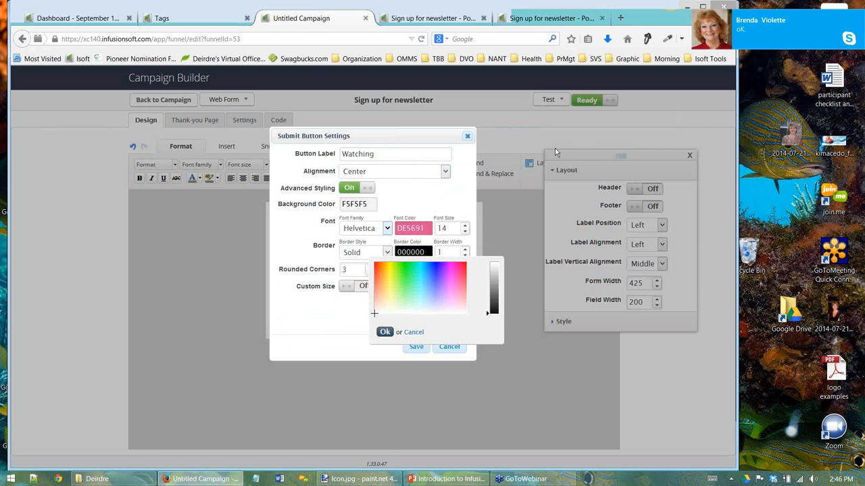
pyautogui.click(860, 17)
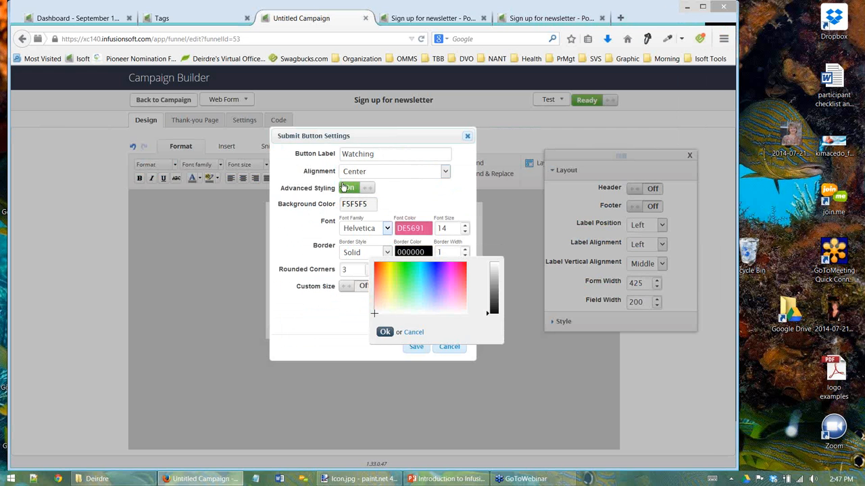
pyautogui.click(386, 332)
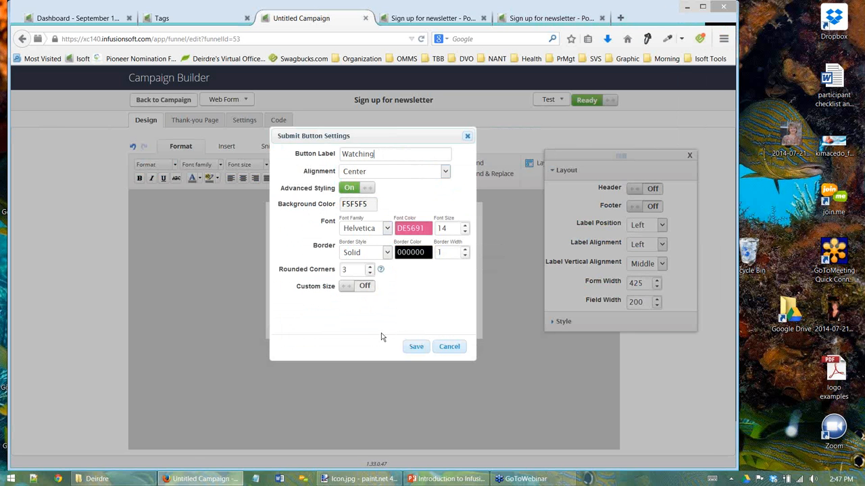
# - Give the button a custom size of 200 wide by 30 high and save its settings
pyautogui.click(351, 287)
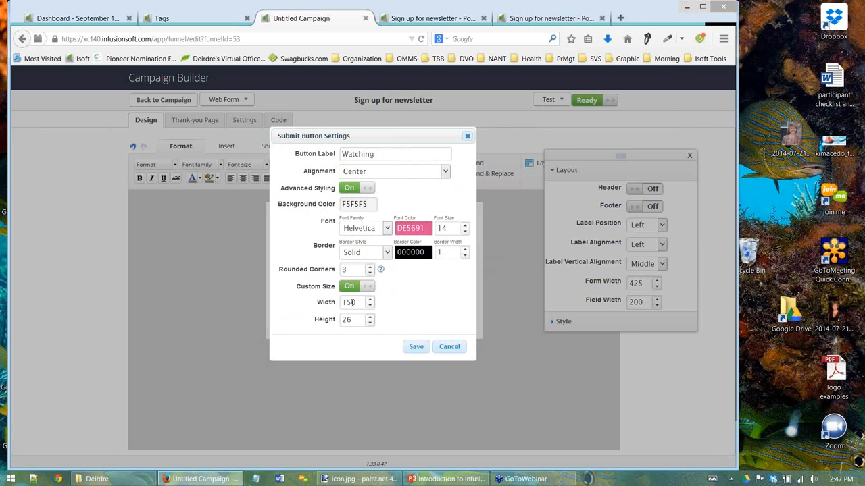
pyautogui.doubleClick(352, 303)
pyautogui.write('200')
pyautogui.doubleClick(349, 321)
pyautogui.write('23')
pyautogui.press('BackSpace')
pyautogui.press('BackSpace')
pyautogui.write('30')
pyautogui.click(415, 347)
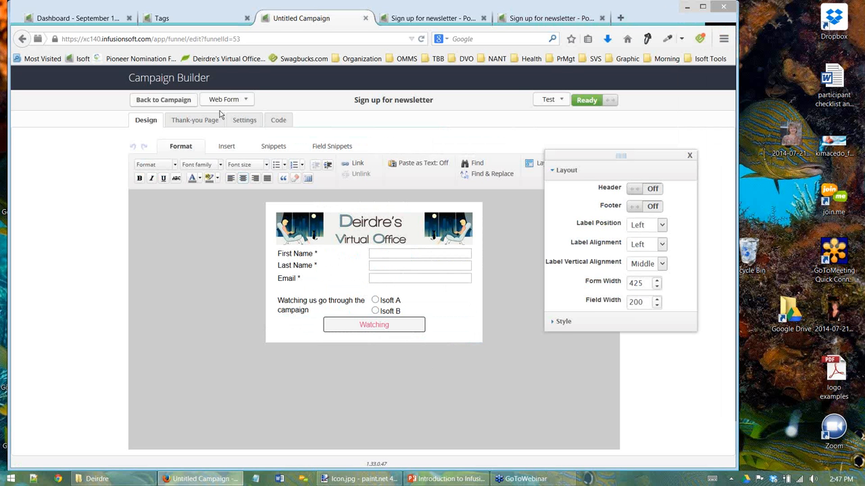
# - Return to the campaign, publish it, and select the web address on the live sign-up form's page
pyautogui.click(163, 100)
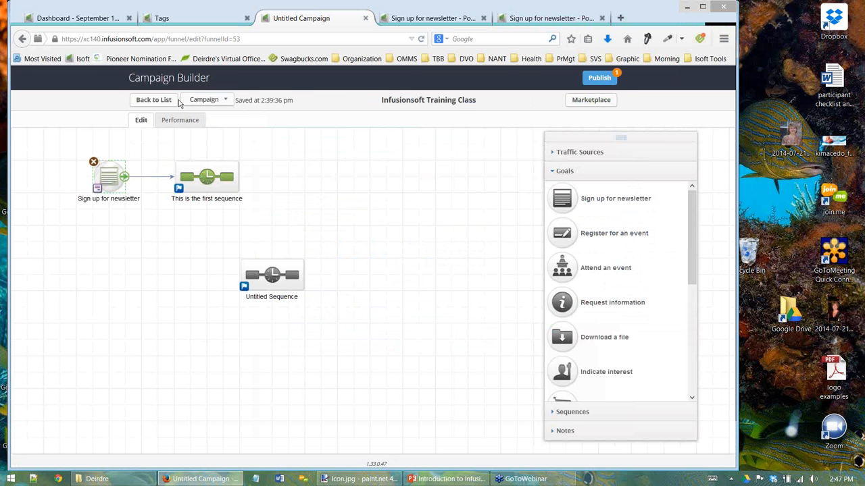
pyautogui.click(599, 79)
pyautogui.click(462, 311)
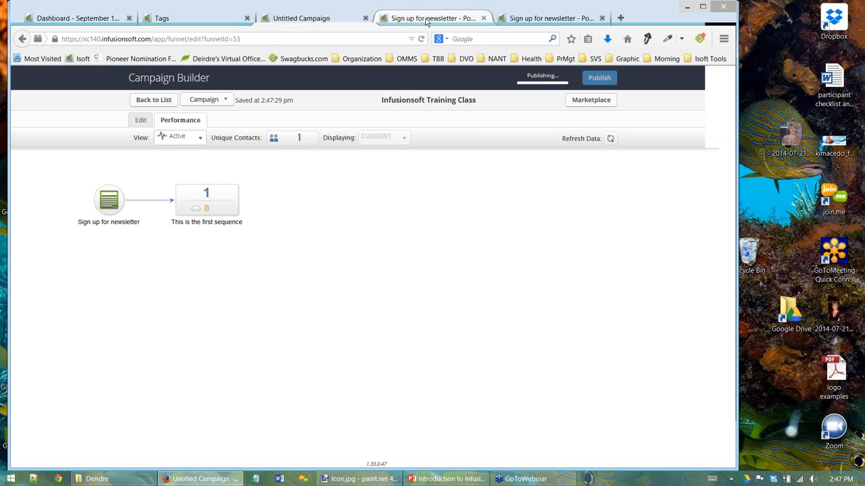
pyautogui.click(426, 20)
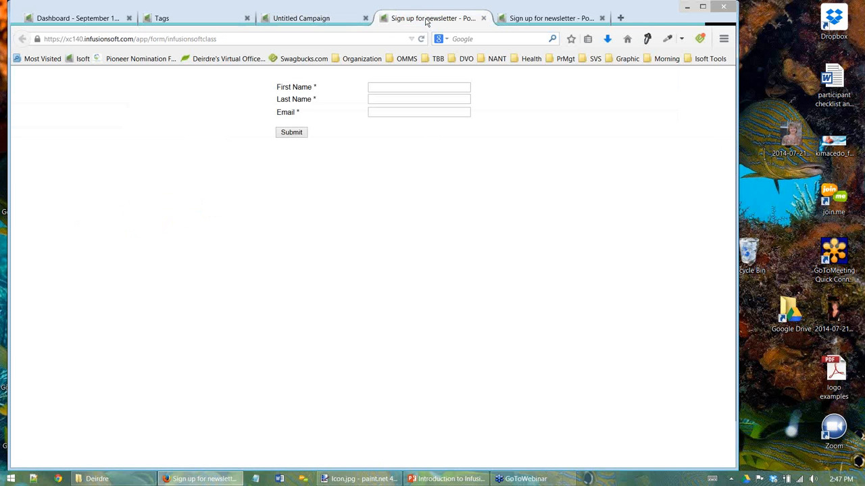
pyautogui.click(222, 38)
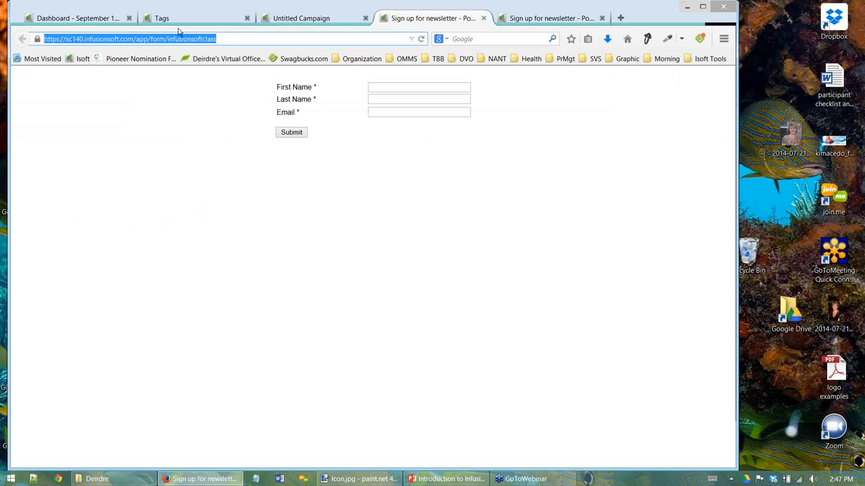
# - Refresh the campaign's performance data and open "This is the first sequence" to examine its contacts' progress
pyautogui.click(317, 18)
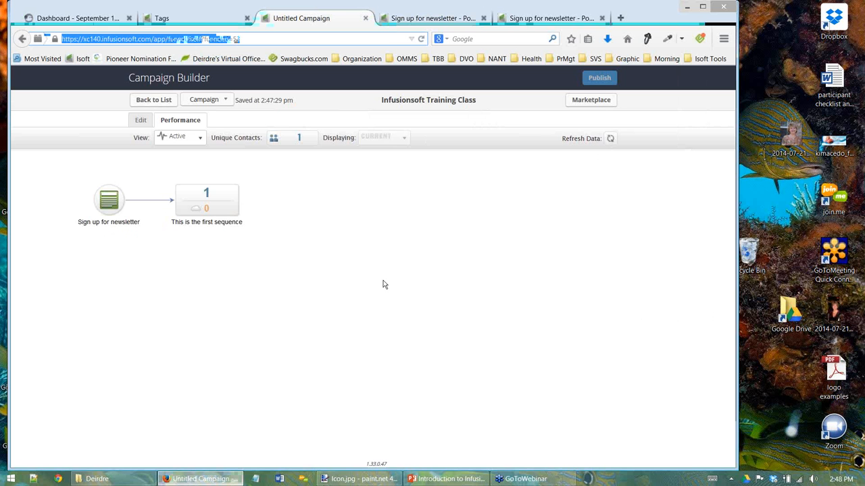
pyautogui.click(141, 121)
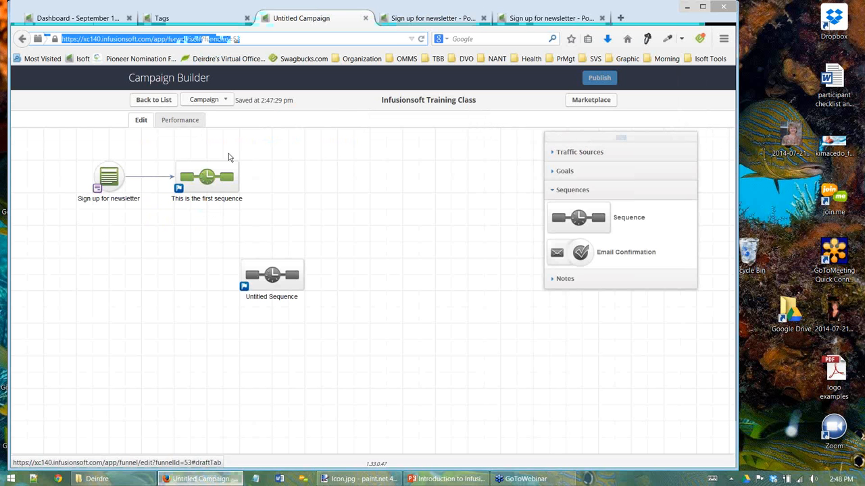
pyautogui.click(180, 121)
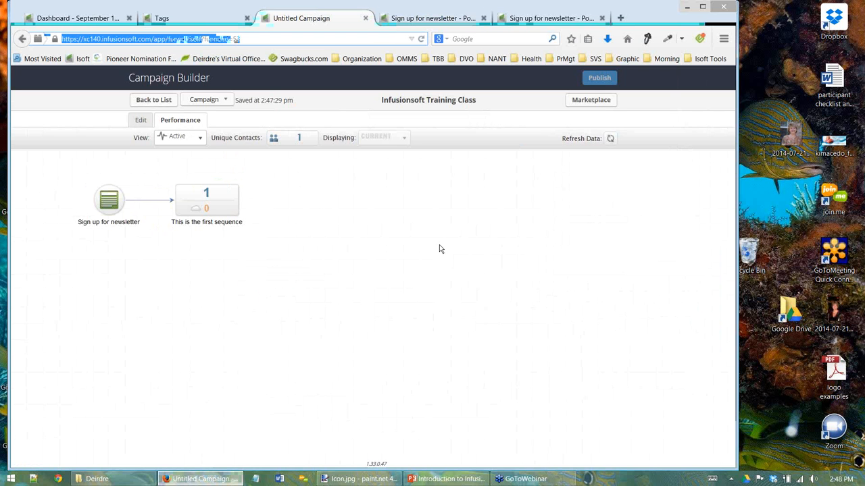
pyautogui.click(611, 139)
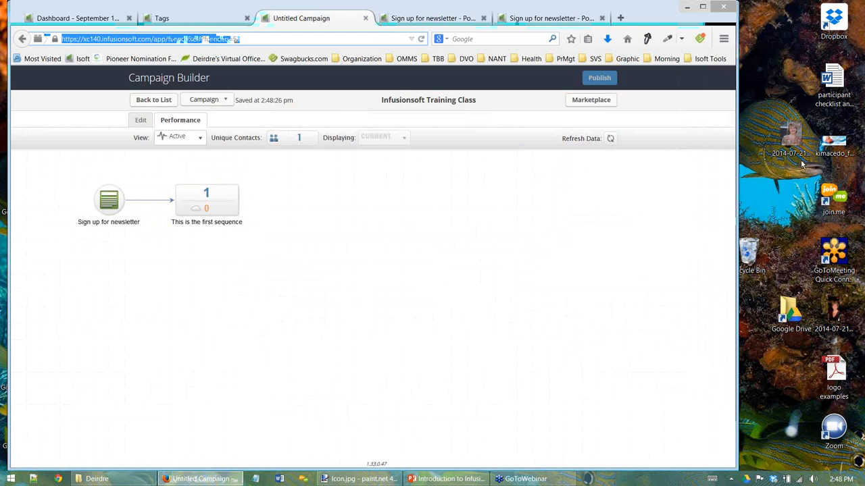
pyautogui.click(610, 139)
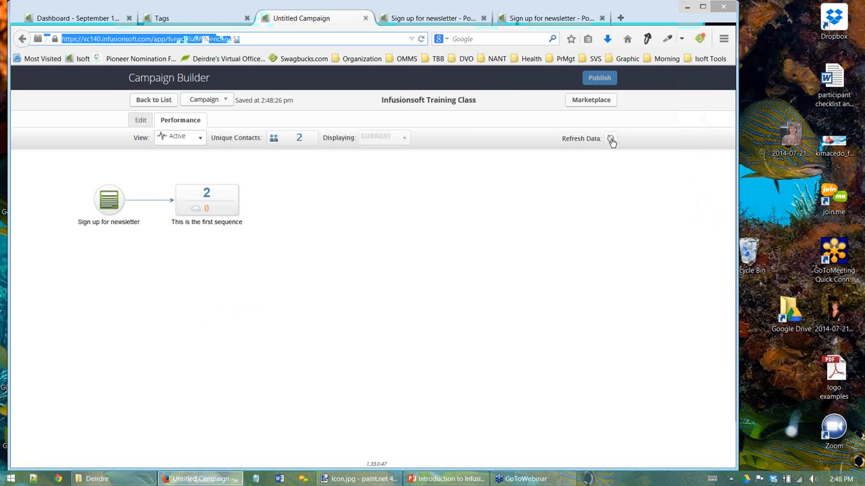
pyautogui.doubleClick(206, 202)
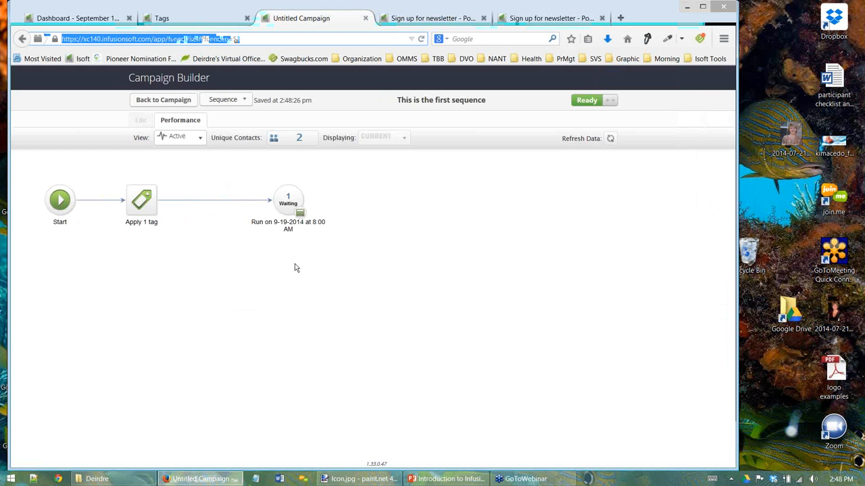
# - Refresh the performance data for the first sequence and for the whole campaign to check the contact counts
pyautogui.click(610, 138)
pyautogui.click(610, 139)
pyautogui.click(165, 101)
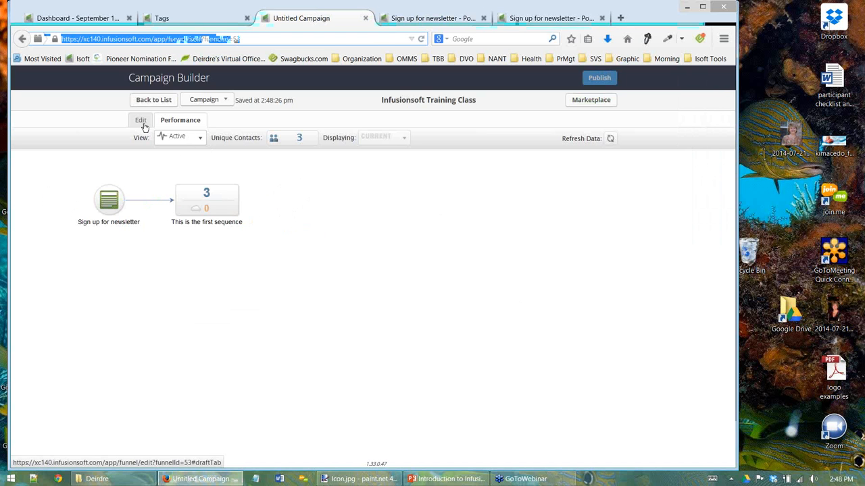
pyautogui.click(610, 139)
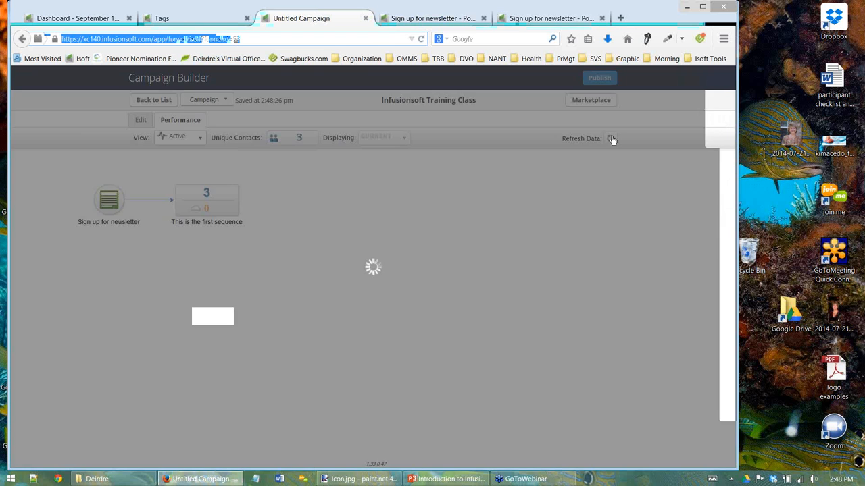
# - In the campaign's edit view, add two new sequences one above the other and connect "This is the first sequence" to both
pyautogui.click(139, 121)
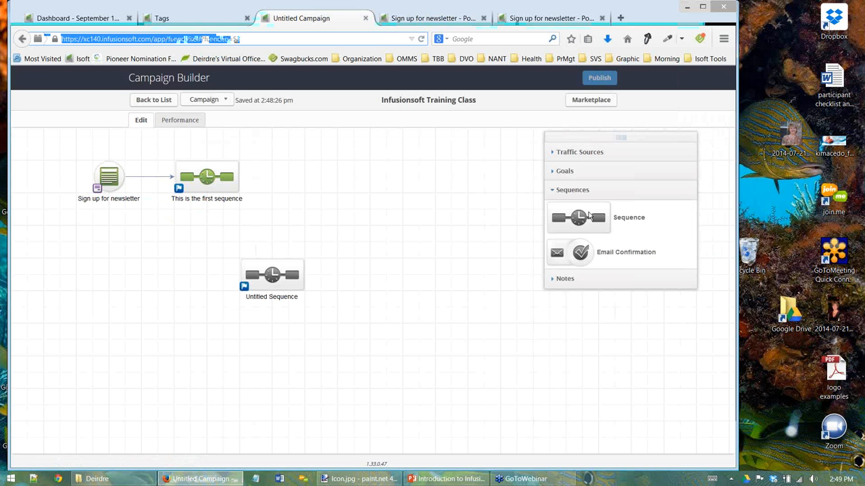
pyautogui.moveTo(589, 216); pyautogui.dragTo(338, 156)
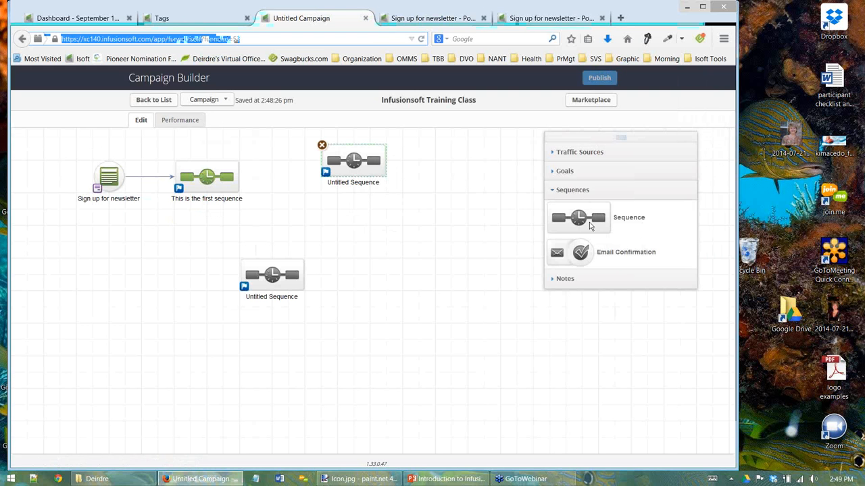
pyautogui.moveTo(589, 222); pyautogui.dragTo(352, 227)
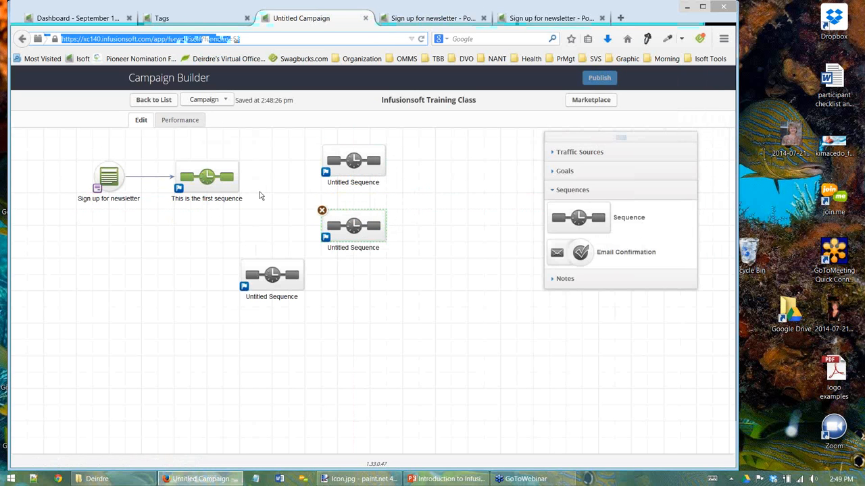
pyautogui.moveTo(240, 177); pyautogui.dragTo(353, 161)
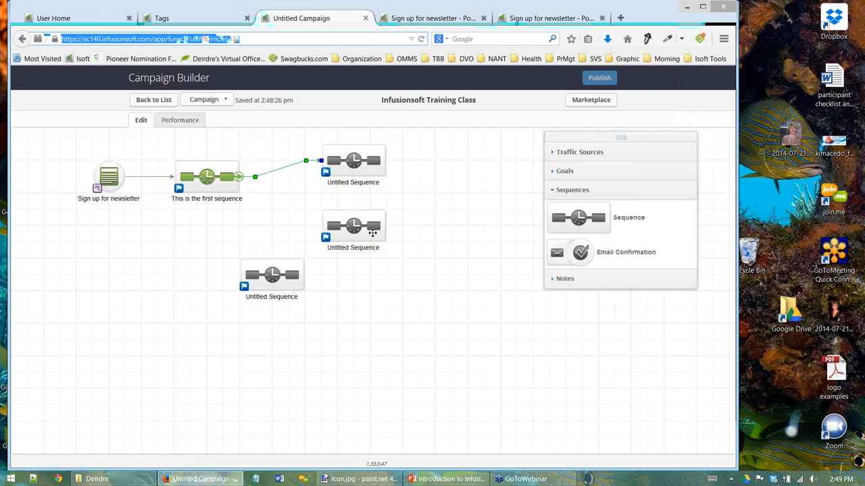
pyautogui.moveTo(239, 177); pyautogui.dragTo(372, 233)
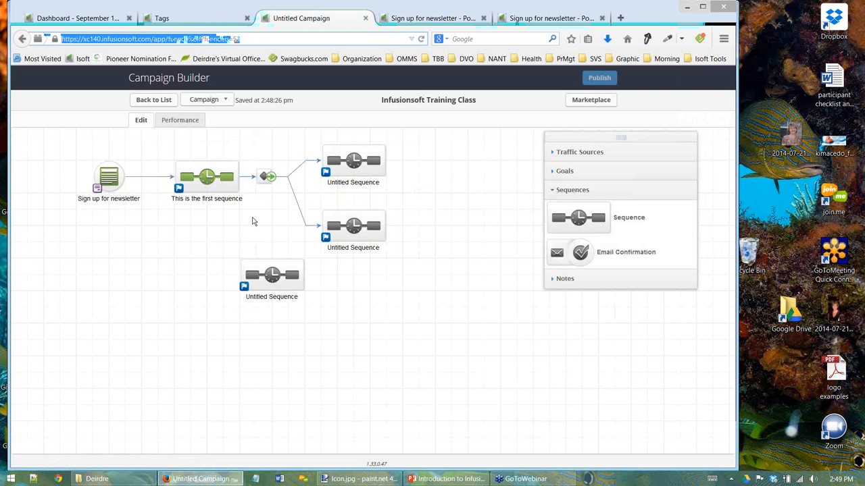
# - In the first sequence's decision, add a rule for the upper new sequence: Contact's Tags contains Behavior -> Isoft A
pyautogui.doubleClick(266, 176)
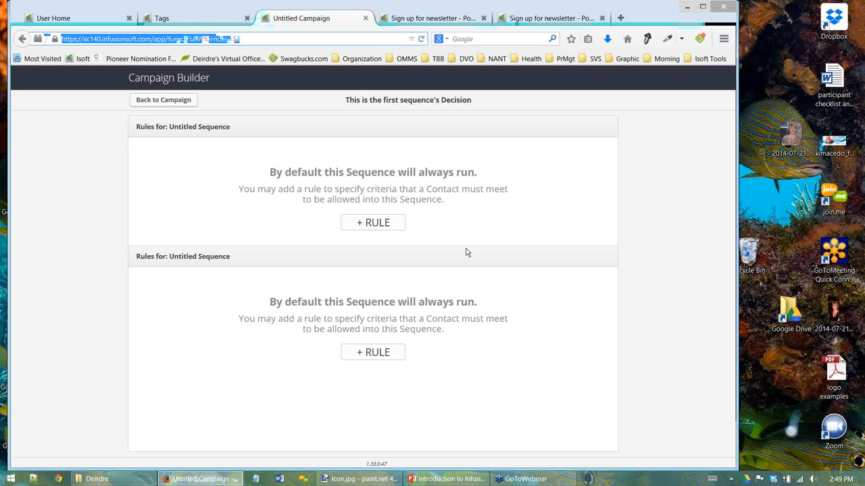
pyautogui.click(380, 225)
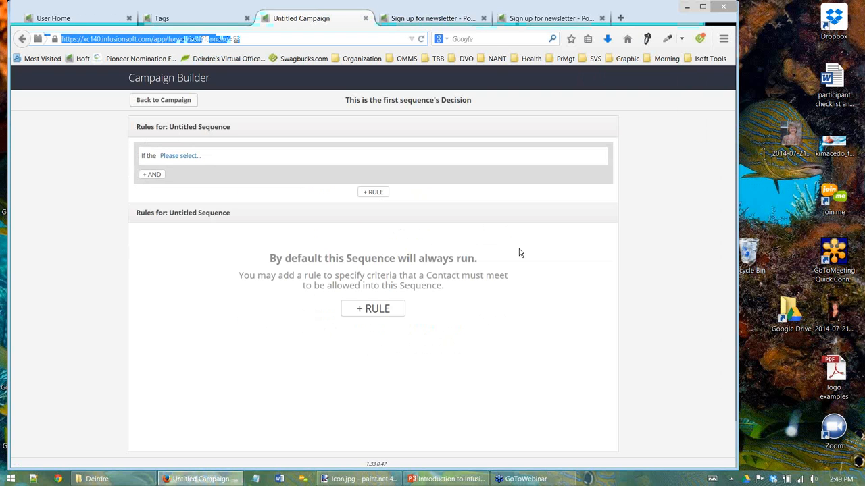
pyautogui.click(181, 156)
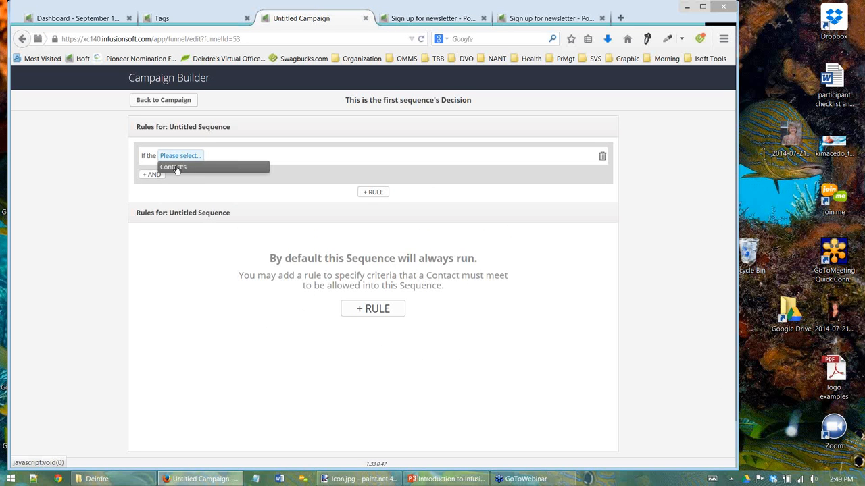
pyautogui.click(182, 169)
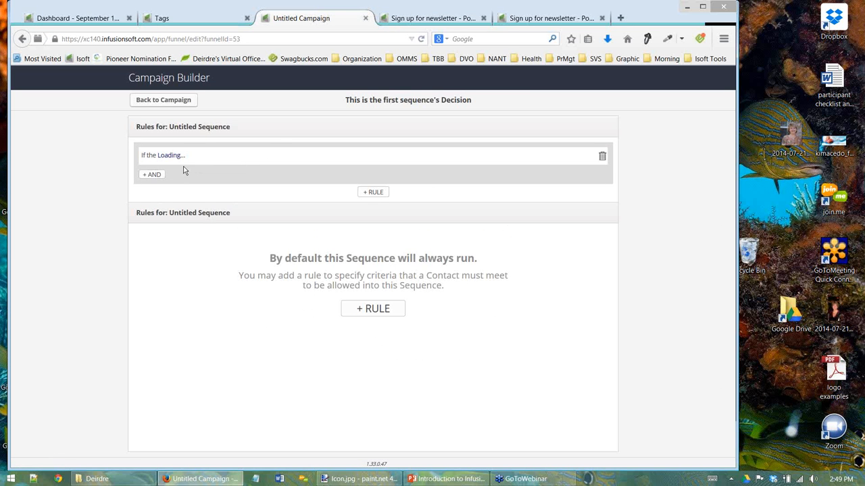
pyautogui.click(212, 157)
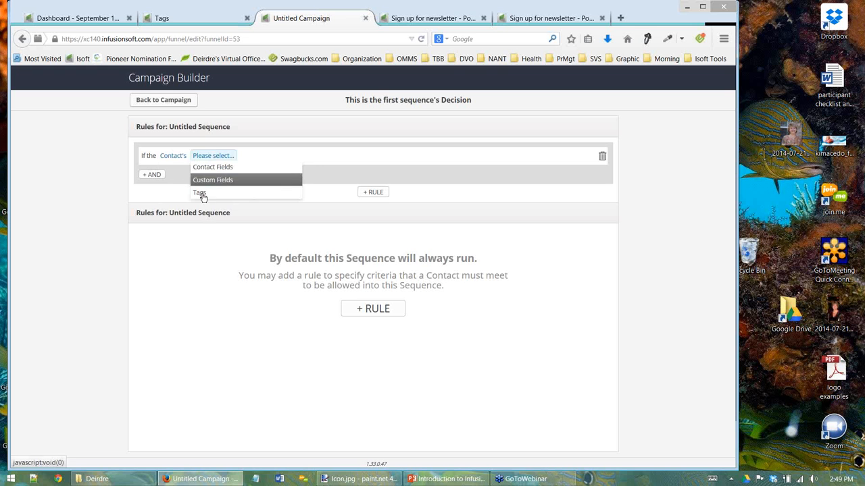
pyautogui.click(202, 194)
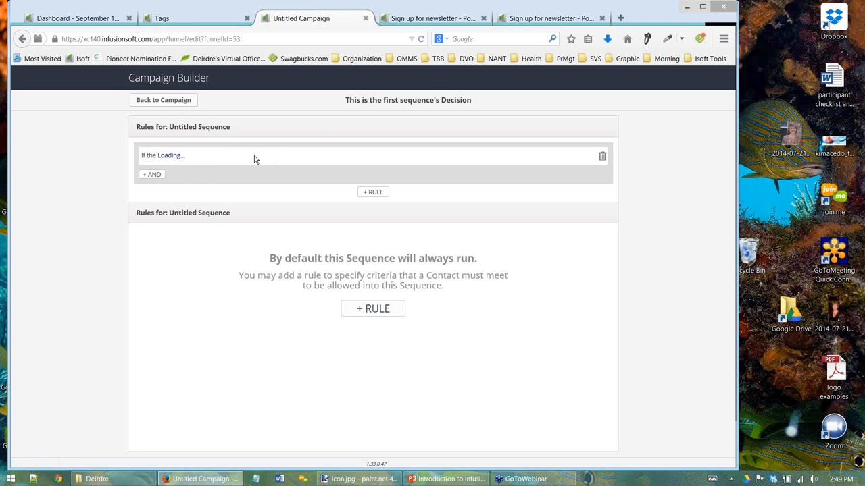
pyautogui.click(245, 157)
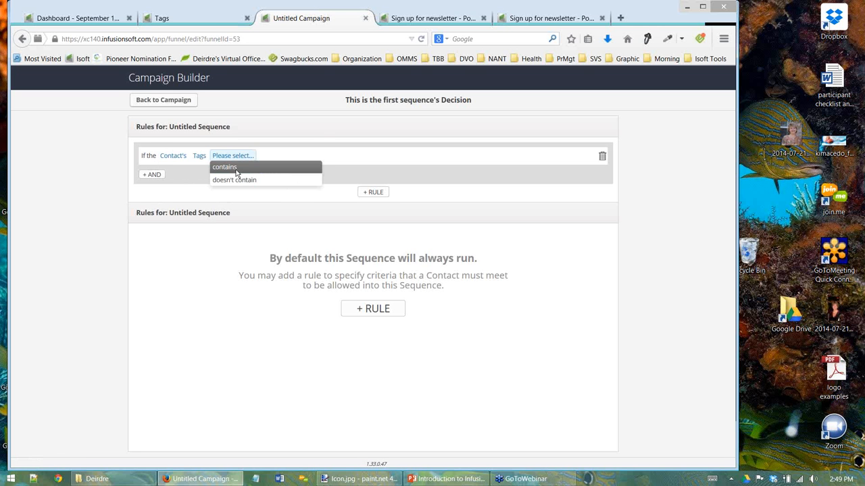
pyautogui.click(236, 169)
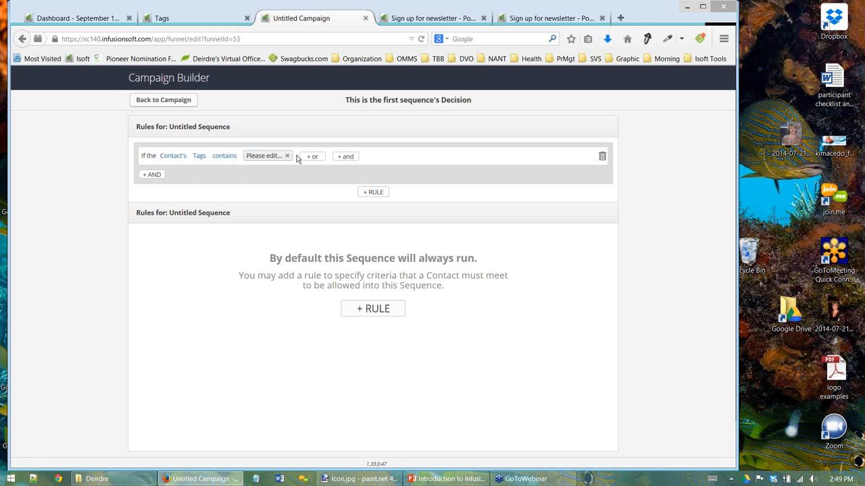
pyautogui.click(281, 156)
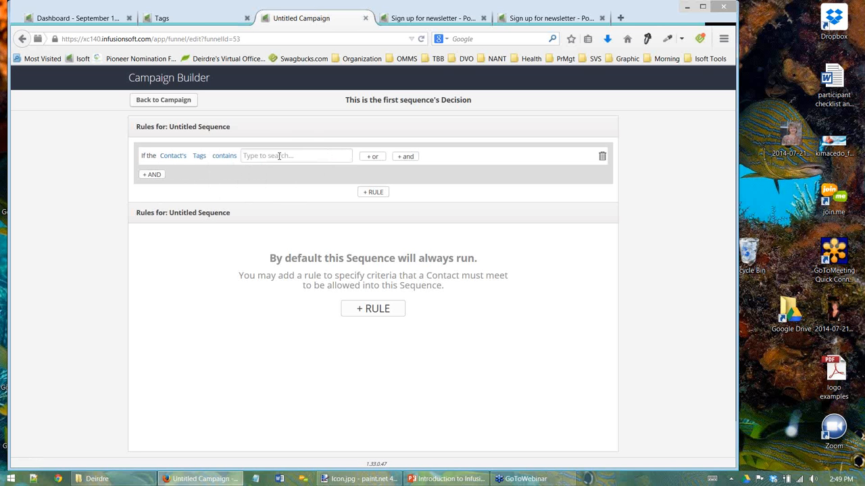
pyautogui.write('isoft')
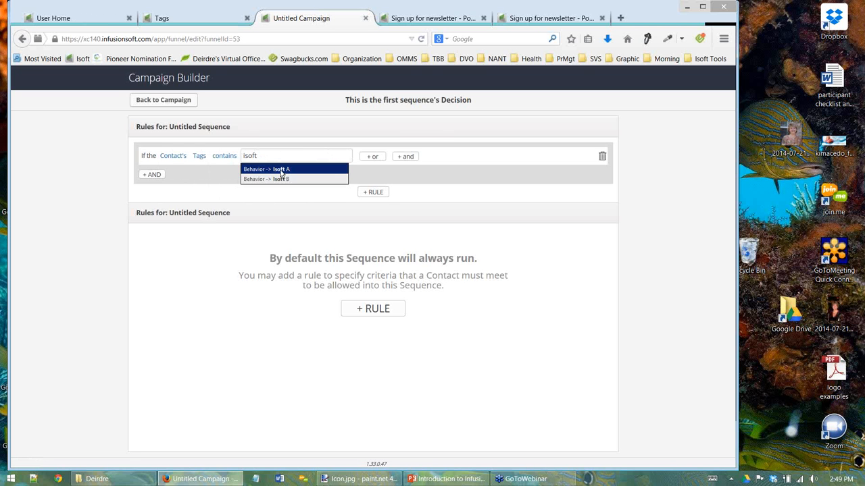
pyautogui.click(283, 168)
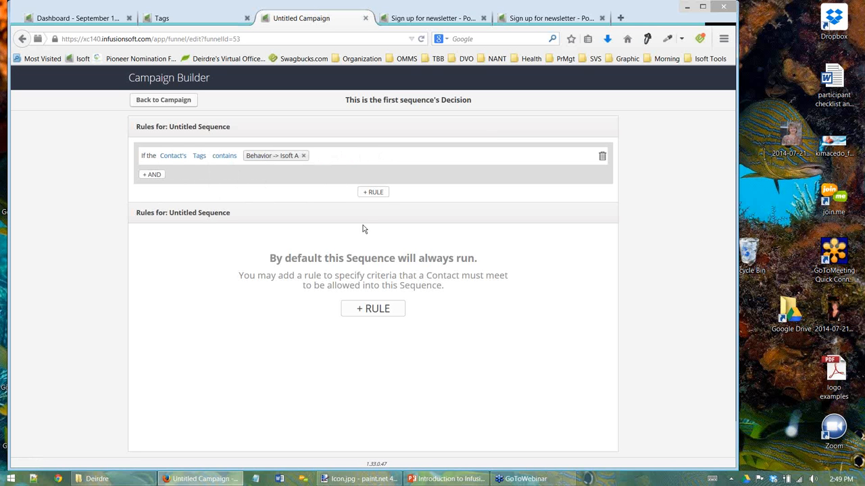
# - Add a rule for the lower new sequence, Contact's Tags contains Behavior -> Isoft B, and return to the campaign
pyautogui.click(368, 310)
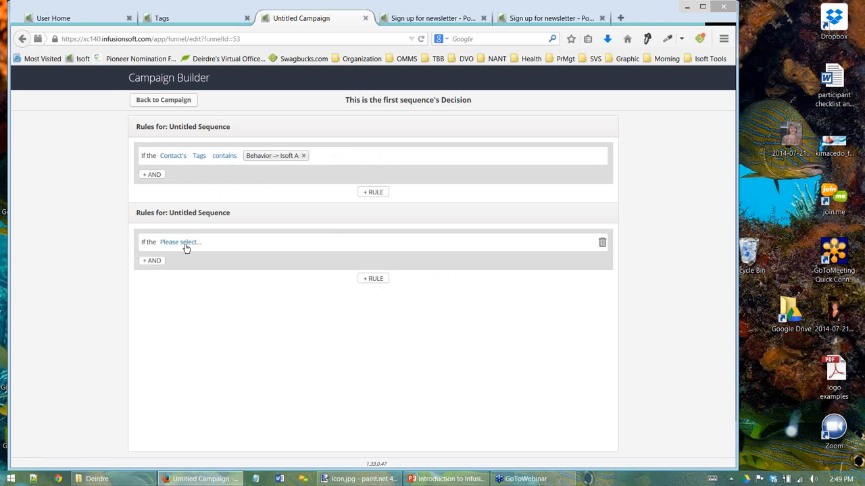
pyautogui.click(184, 243)
pyautogui.click(186, 254)
pyautogui.click(230, 243)
pyautogui.click(223, 279)
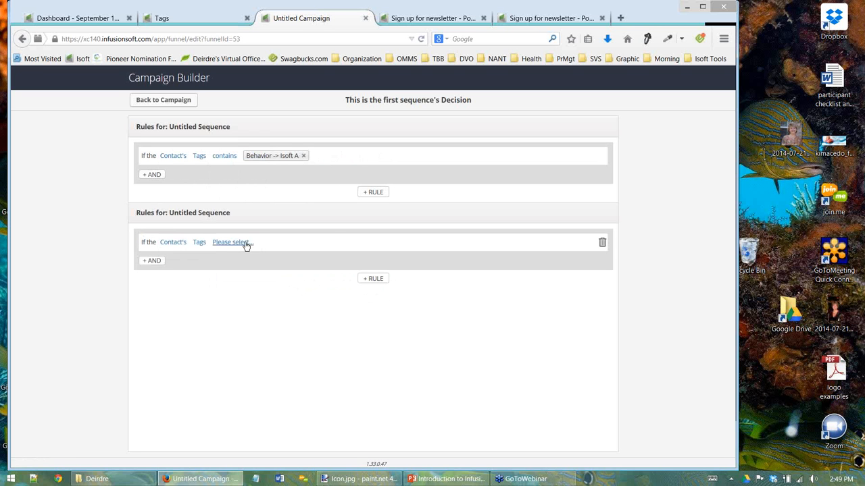
pyautogui.click(242, 244)
pyautogui.click(238, 254)
pyautogui.click(269, 243)
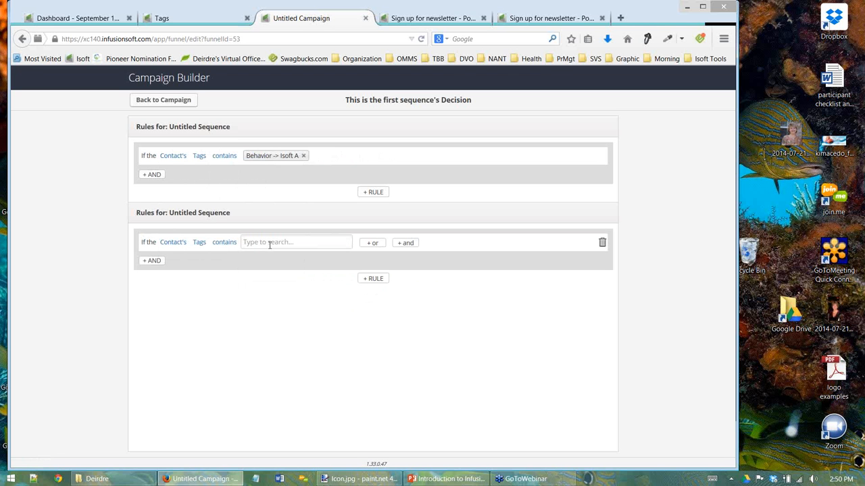
pyautogui.write('isoft')
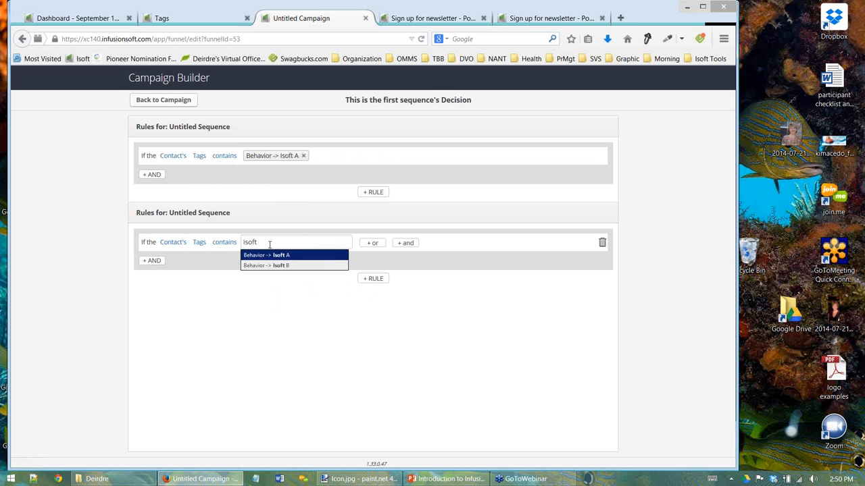
pyautogui.click(279, 265)
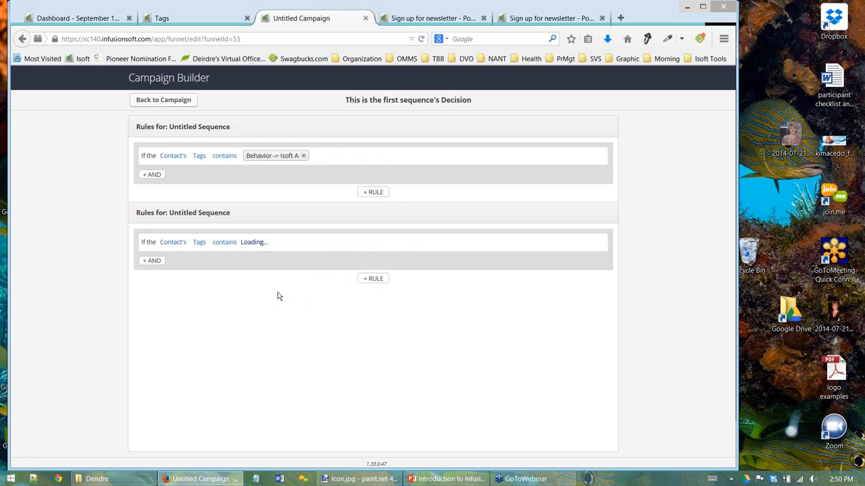
pyautogui.click(171, 106)
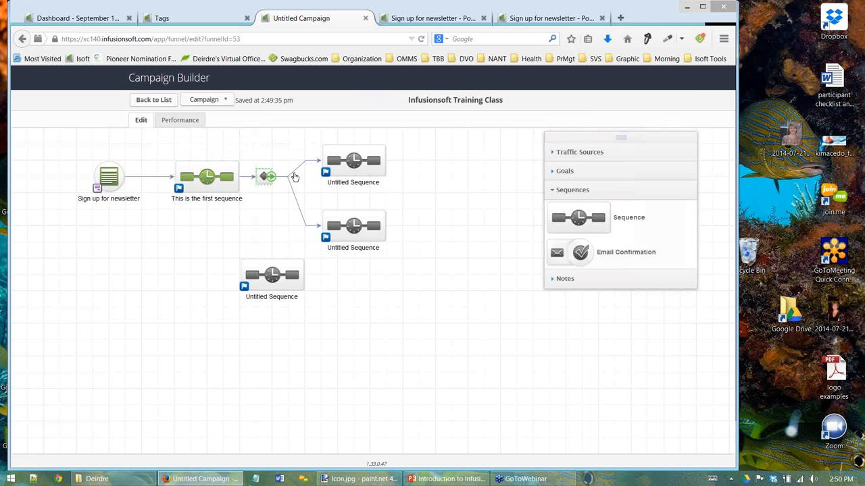
# - Rename the upper branch sequence "Isoft A" and the lower one "Isoft B"
pyautogui.doubleClick(351, 183)
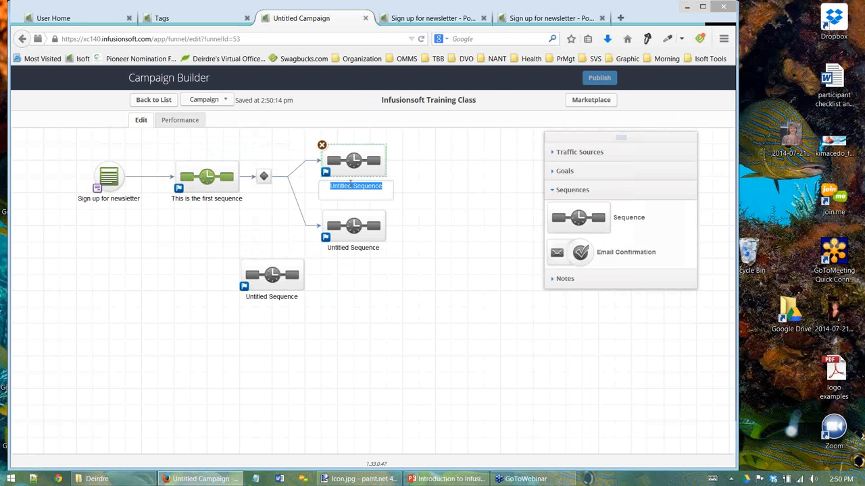
pyautogui.write('Isoft A')
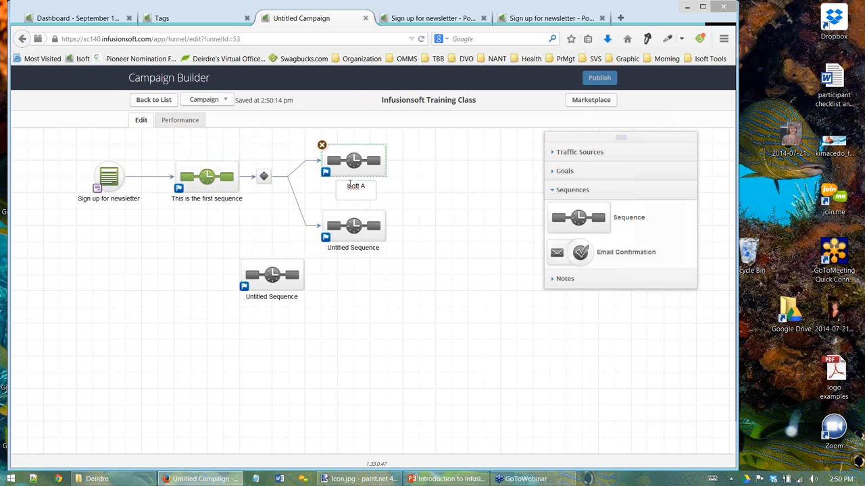
pyautogui.click(367, 244)
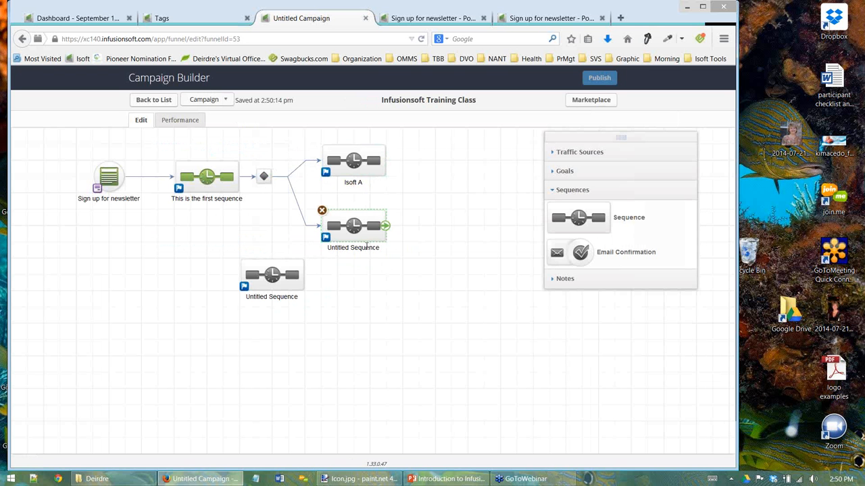
pyautogui.doubleClick(367, 247)
pyautogui.write('Isoft ')
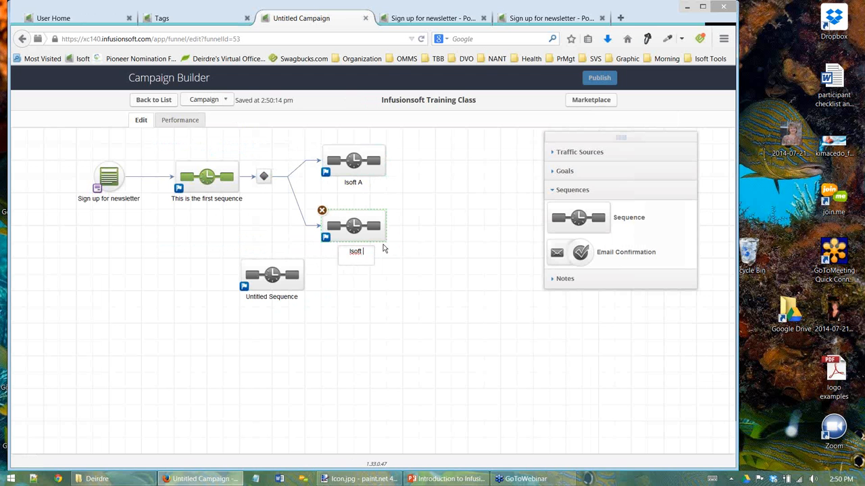
pyautogui.write('B')
pyautogui.click(455, 252)
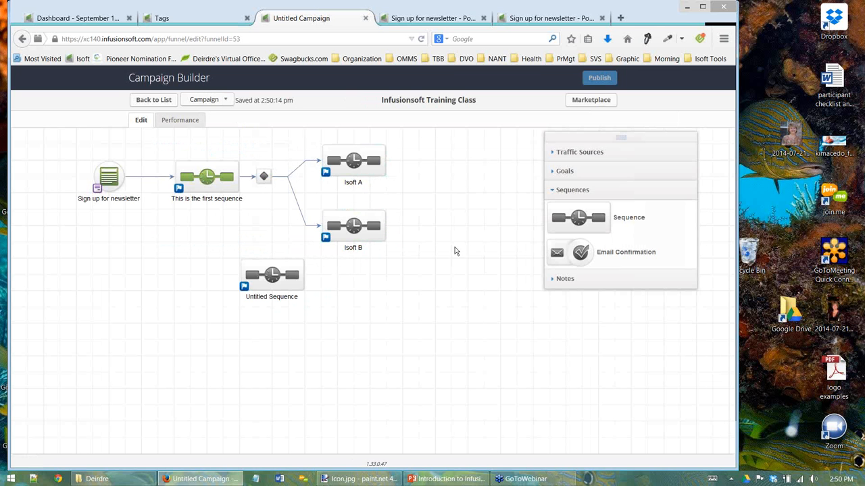
# - Open the Isoft A sequence and add an Apply/Remove Tag step after Start
pyautogui.doubleClick(384, 162)
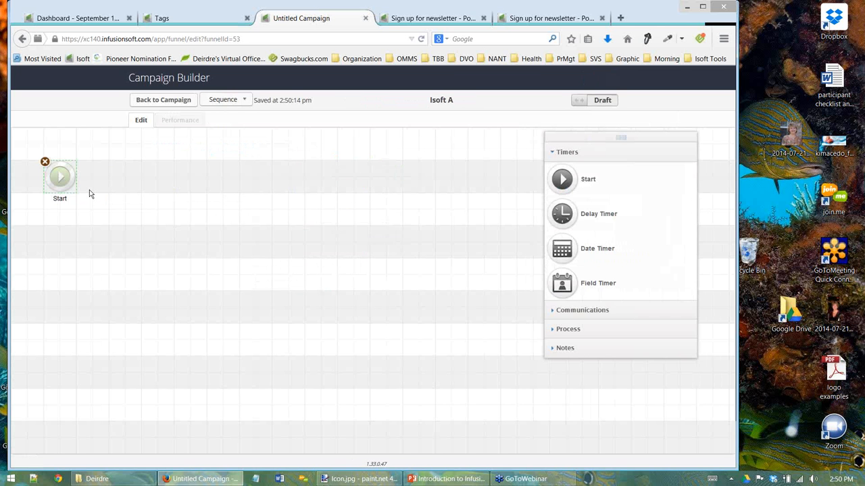
pyautogui.click(566, 311)
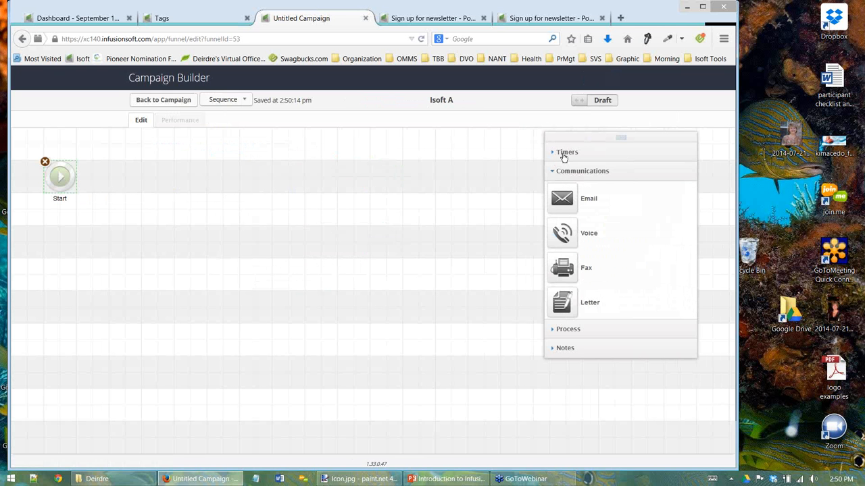
pyautogui.click(571, 331)
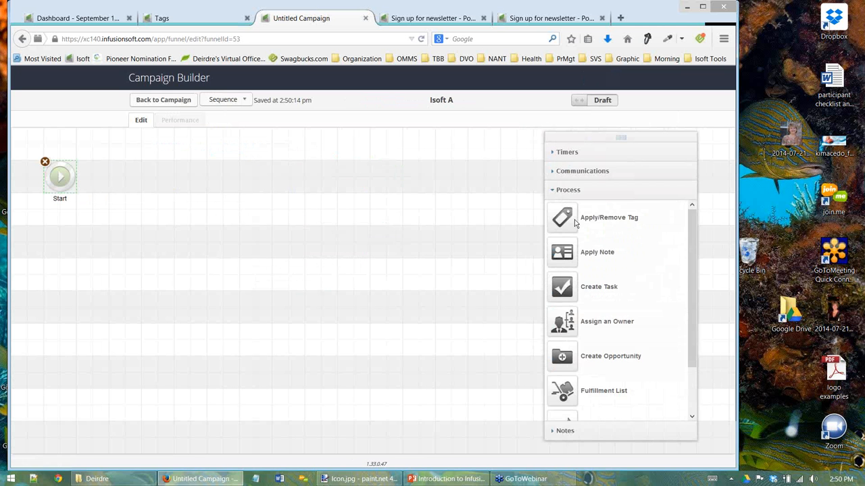
pyautogui.scroll(-2, 578, 379)
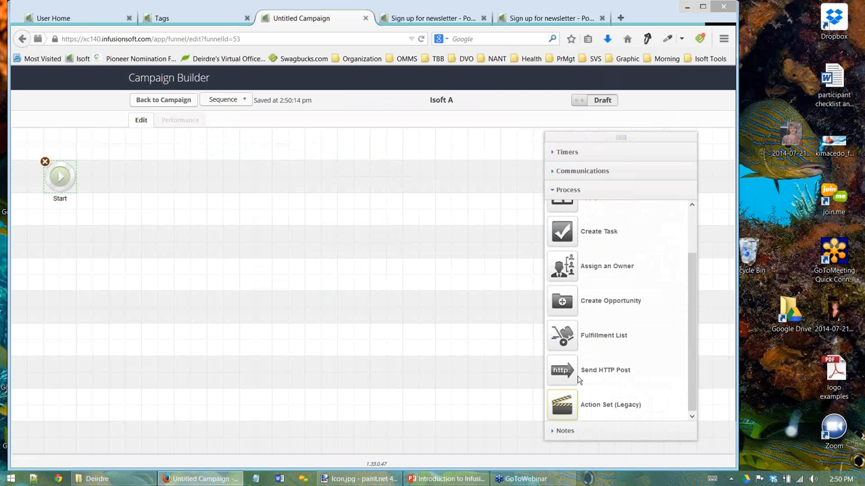
pyautogui.scroll(2, 578, 381)
pyautogui.moveTo(561, 217); pyautogui.dragTo(190, 177)
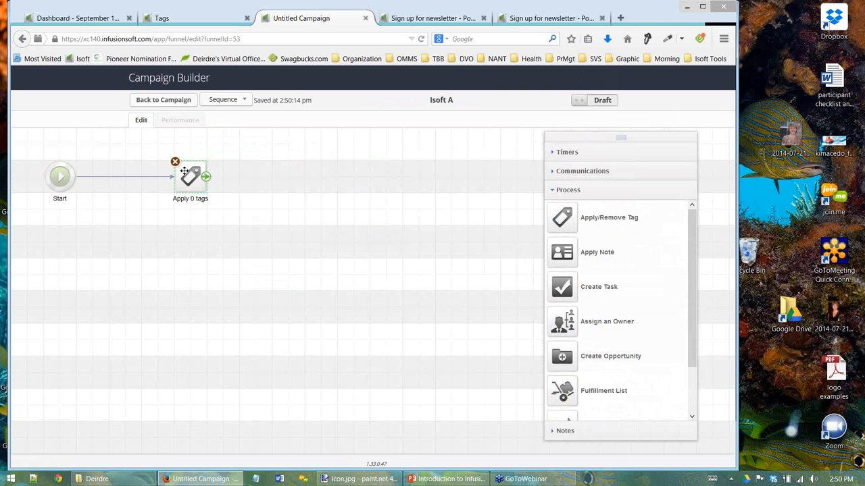
# - Set Isoft A's tag step to apply Behavior -> MKTPL-Requested Report, mark the sequence Ready and return to the campaign
pyautogui.doubleClick(188, 177)
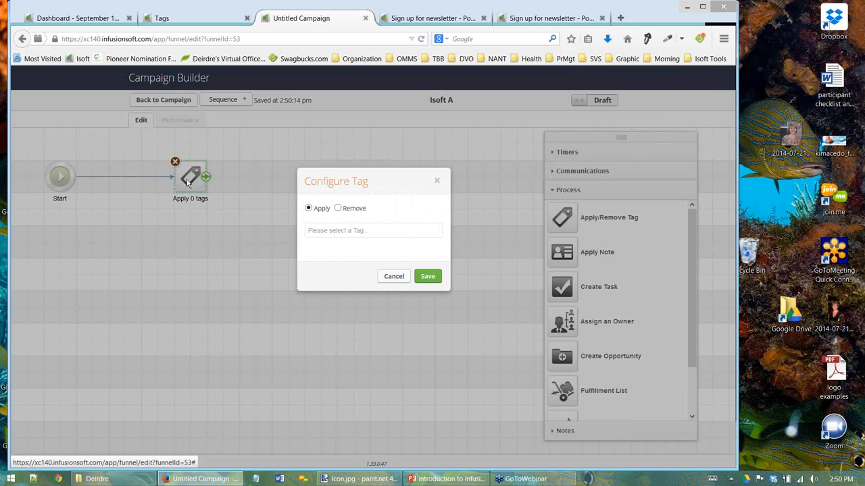
pyautogui.click(324, 234)
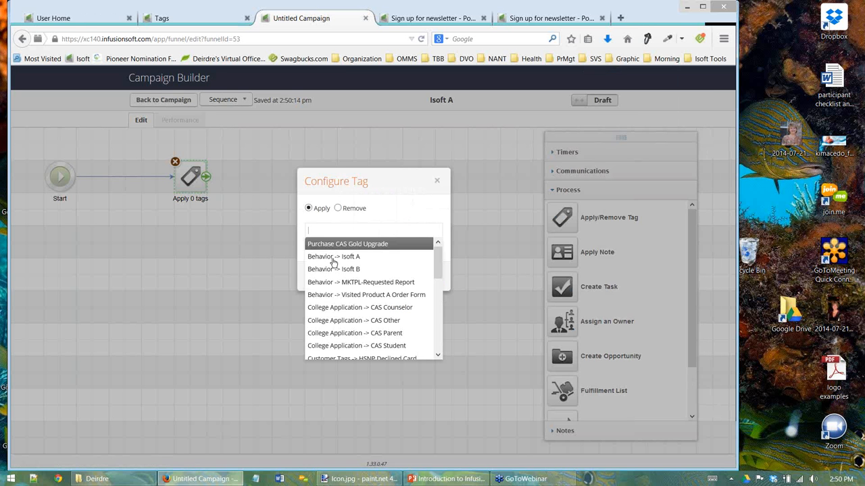
pyautogui.click(341, 283)
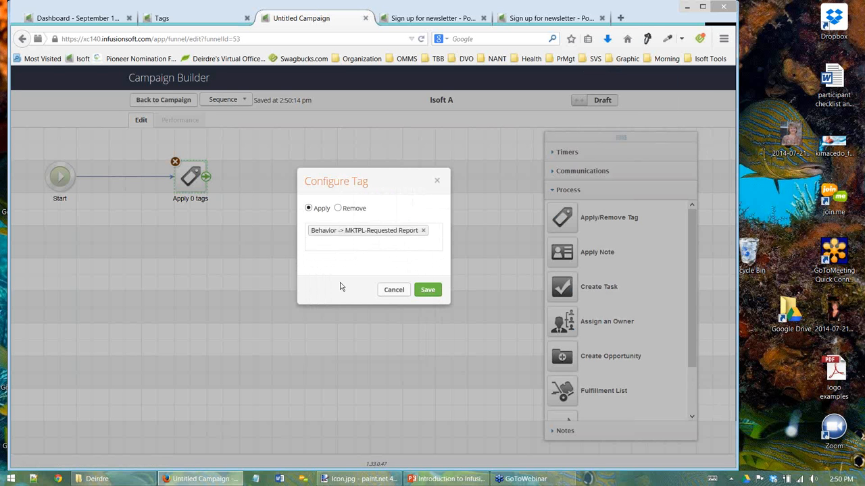
pyautogui.click(429, 292)
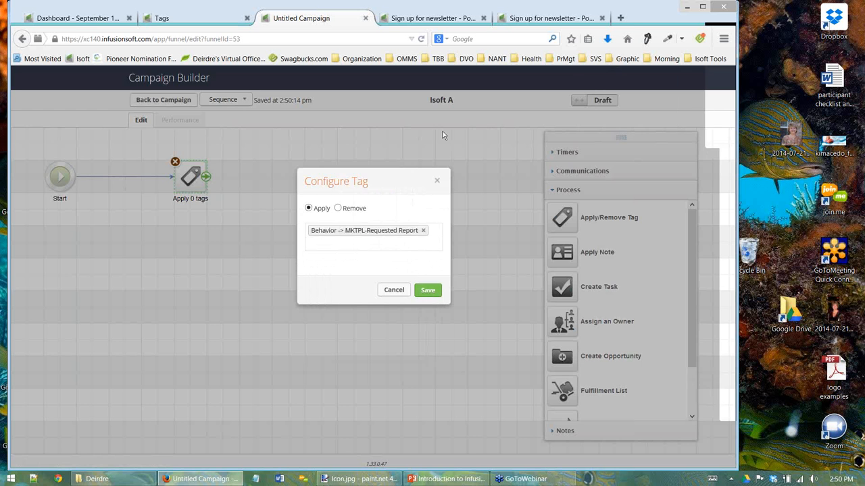
pyautogui.click(583, 101)
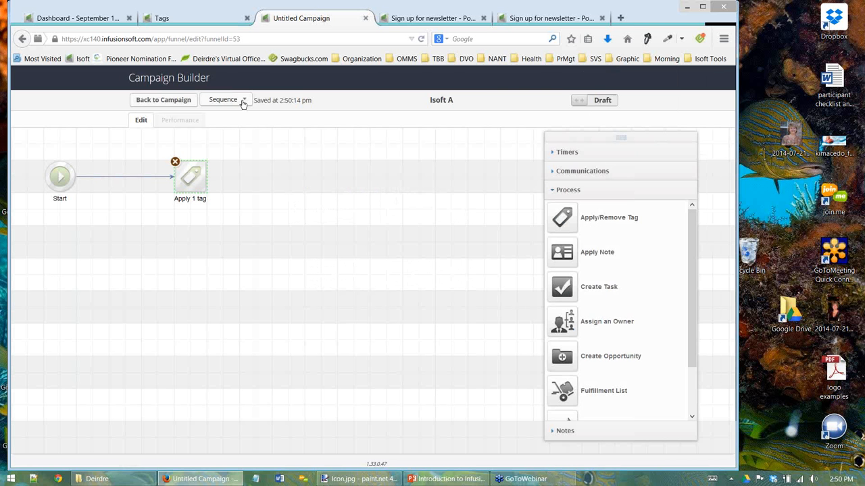
pyautogui.click(150, 100)
# - Open the Isoft B sequence and add an Apply/Remove Tag step after Start
pyautogui.doubleClick(365, 223)
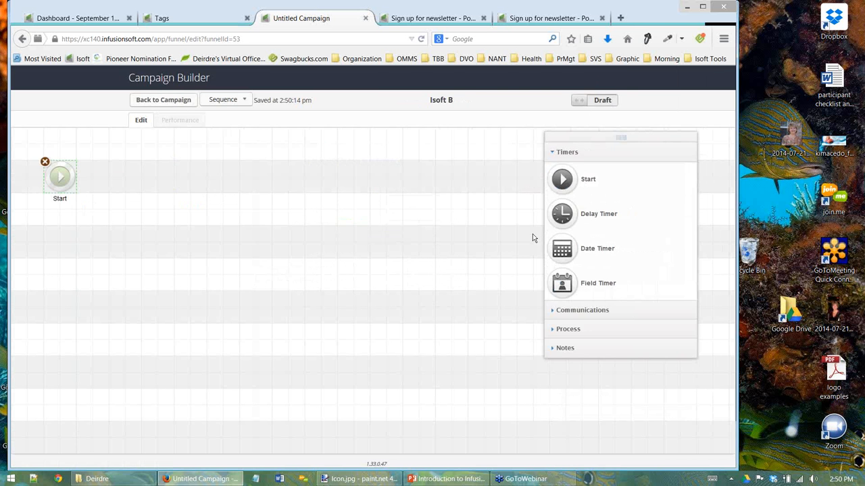
pyautogui.click(563, 311)
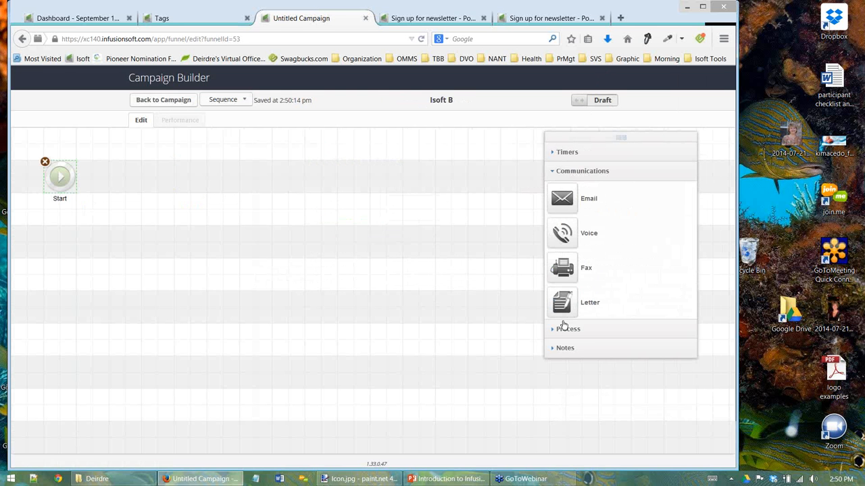
pyautogui.click(564, 329)
pyautogui.moveTo(562, 217); pyautogui.dragTo(191, 180)
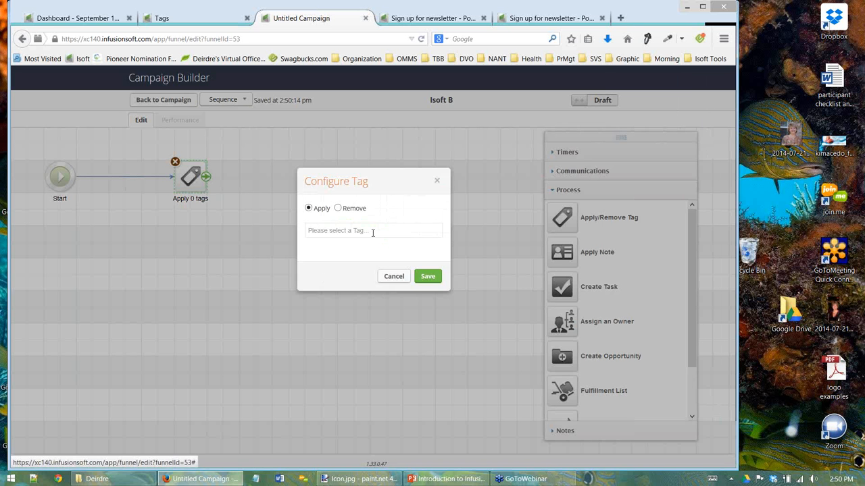
# - Set Isoft B's tag step to apply Behavior -> Visited Product A Order Form, mark the sequence Ready and return to the campaign
pyautogui.click(372, 232)
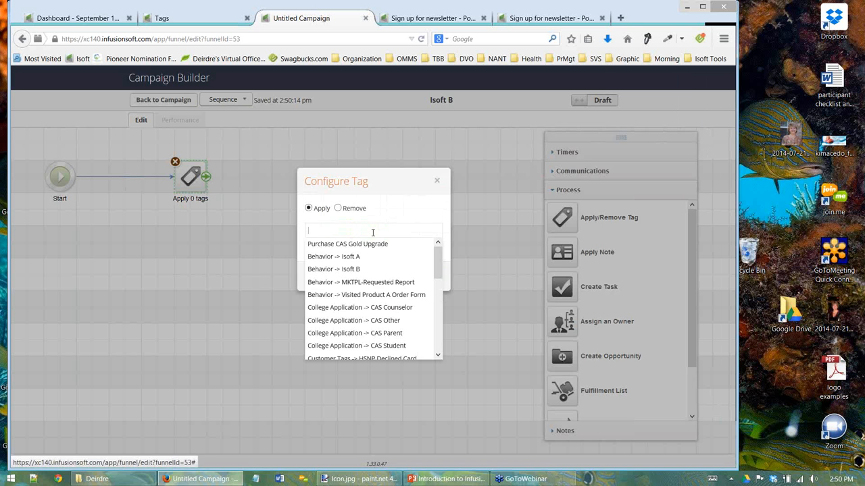
pyautogui.click(366, 296)
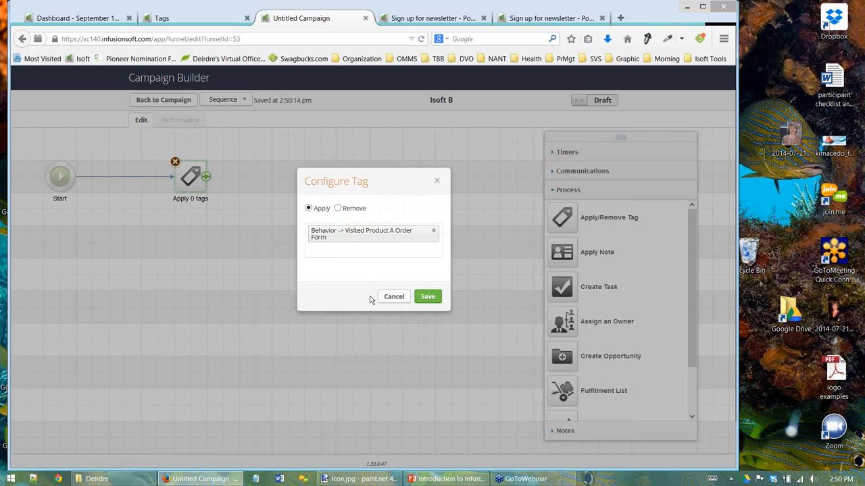
pyautogui.click(429, 297)
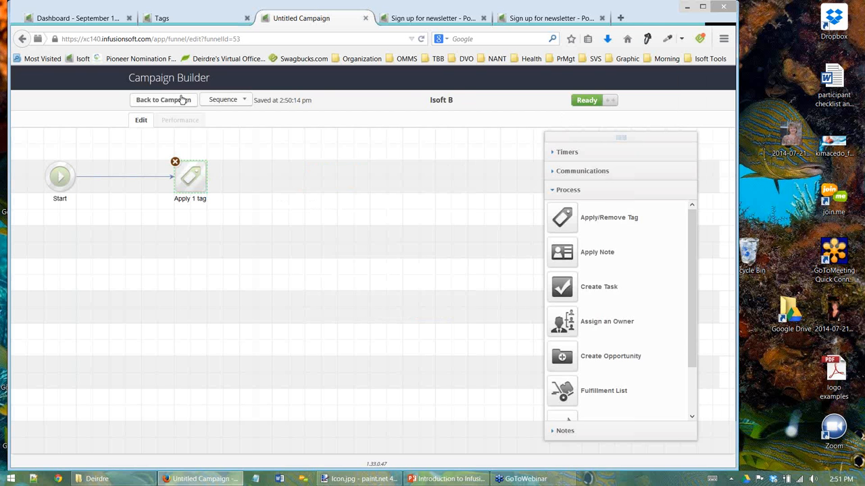
pyautogui.click(179, 100)
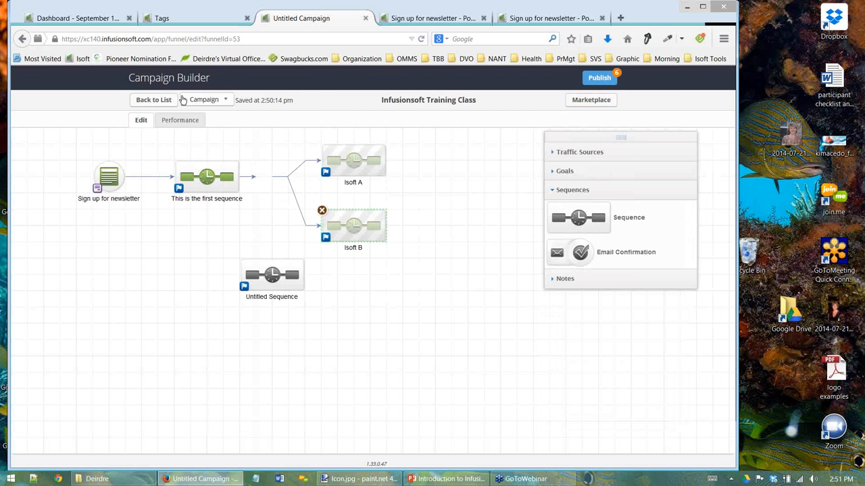
# - Review the campaign's changes awaiting publication without publishing, and refresh the contact counts in the performance view
pyautogui.click(597, 79)
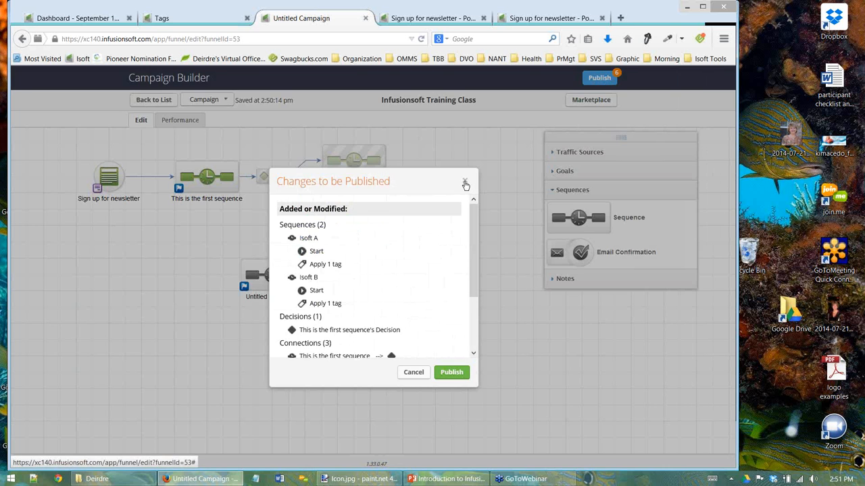
pyautogui.click(465, 184)
pyautogui.moveTo(212, 184)
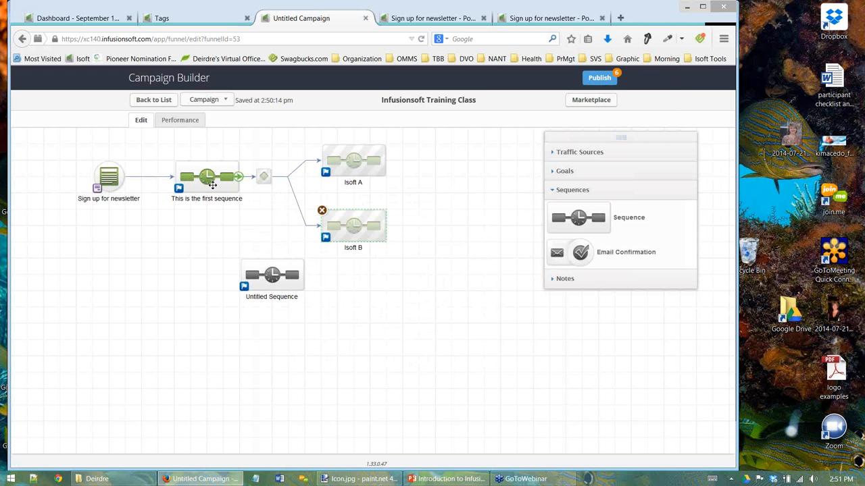
pyautogui.click(165, 120)
pyautogui.click(610, 139)
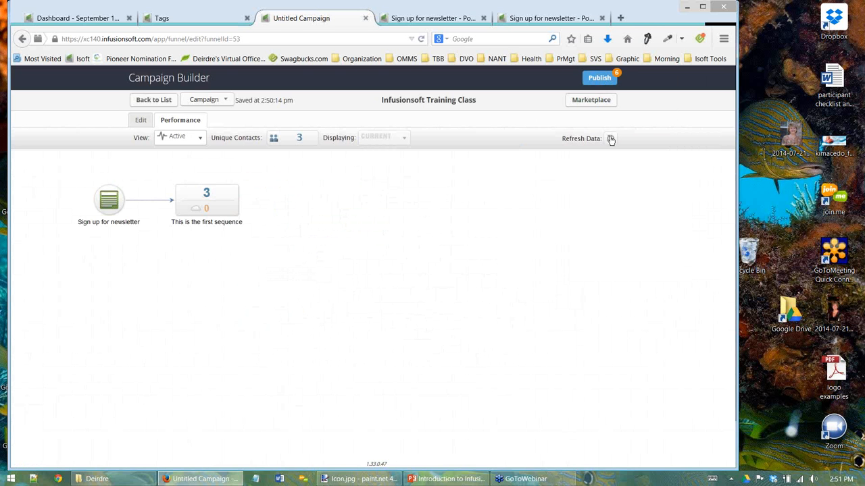
pyautogui.click(609, 139)
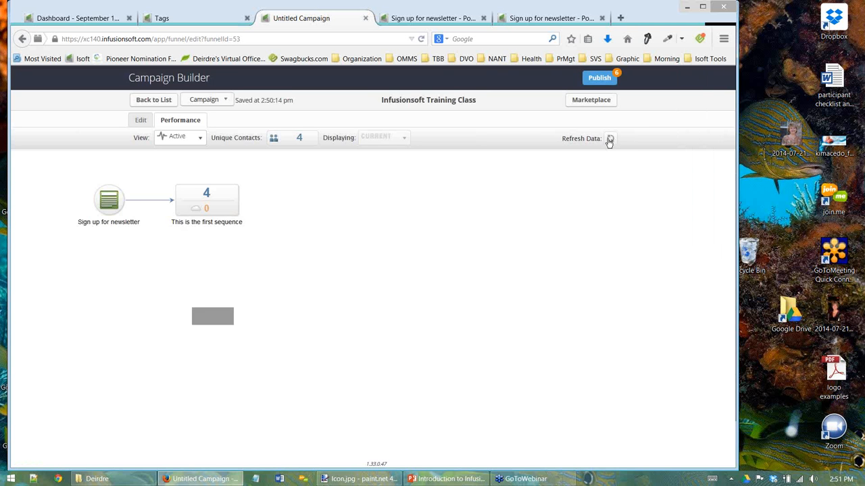
# - Return to the campaign's edit view and publish the pending changes
pyautogui.click(140, 120)
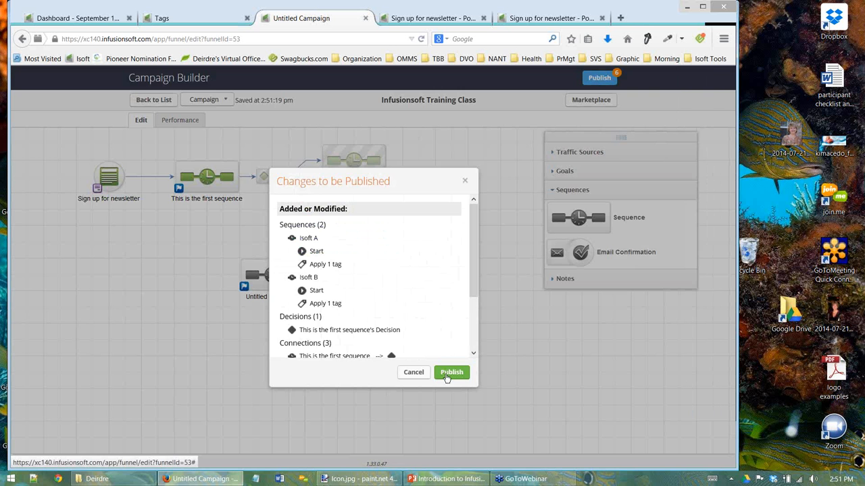
pyautogui.click(452, 372)
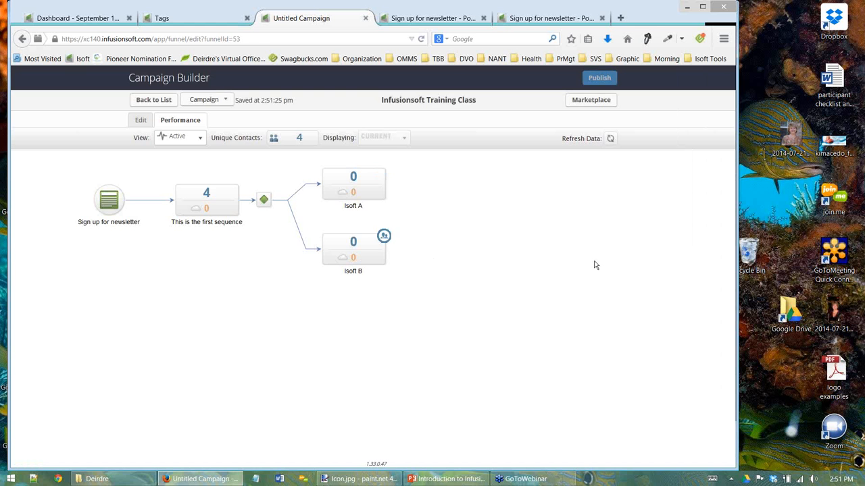
# - Refresh the campaign's performance data repeatedly to check contact counts in the first sequence and both branches
pyautogui.click(610, 139)
pyautogui.click(610, 139)
pyautogui.click(610, 139)
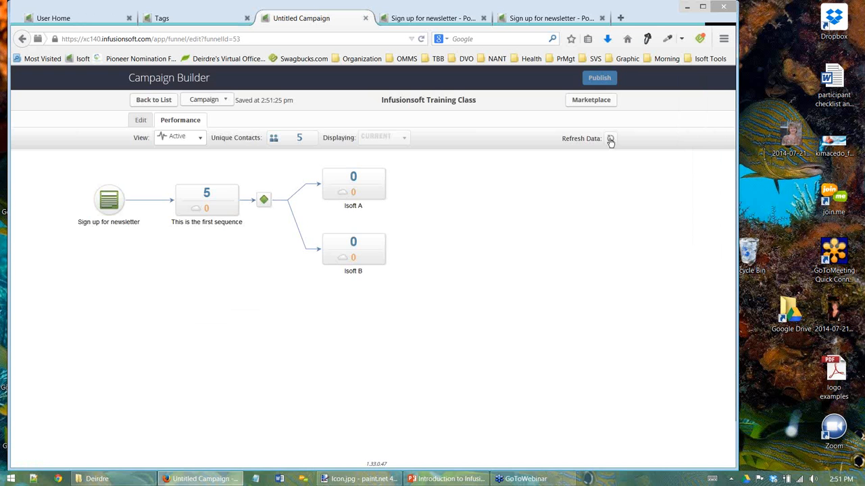
pyautogui.click(610, 139)
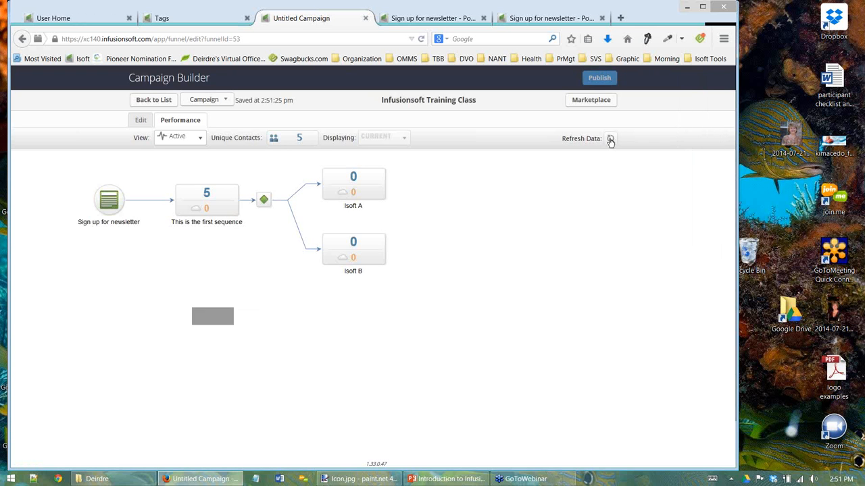
pyautogui.click(611, 141)
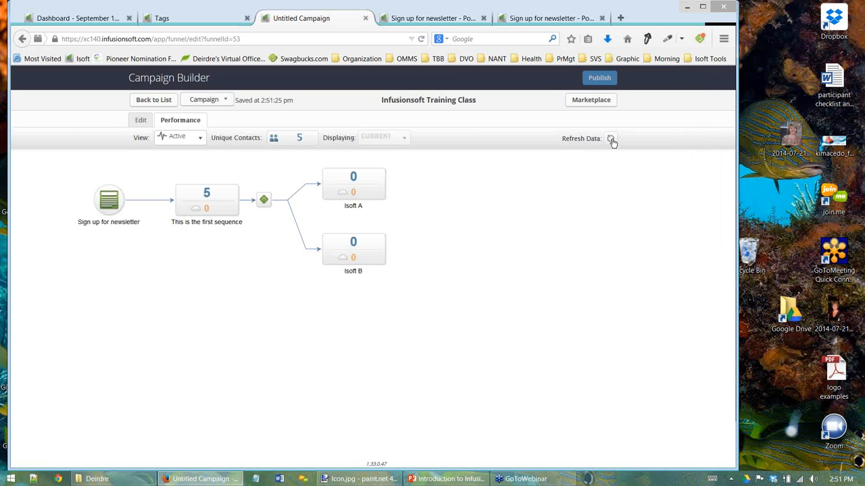
pyautogui.click(611, 141)
# - Inspect contact progress inside "This is the first sequence", return to the campaign and refresh its performance data again
pyautogui.doubleClick(215, 195)
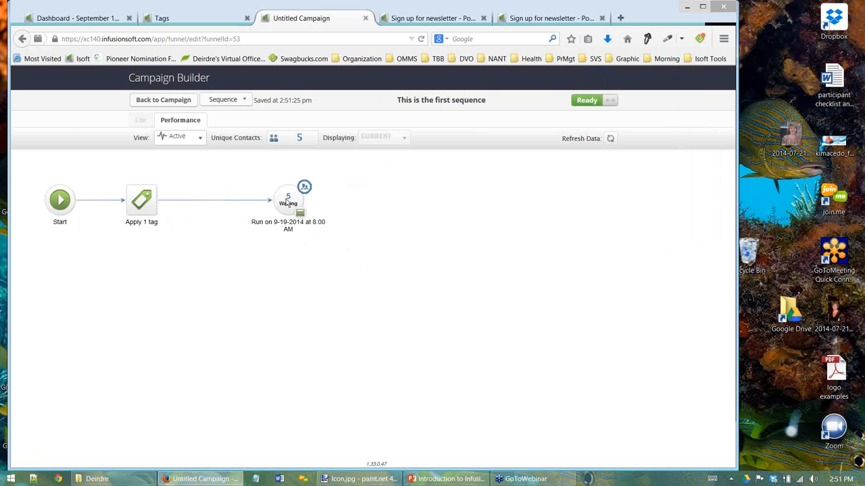
pyautogui.click(160, 102)
pyautogui.click(610, 139)
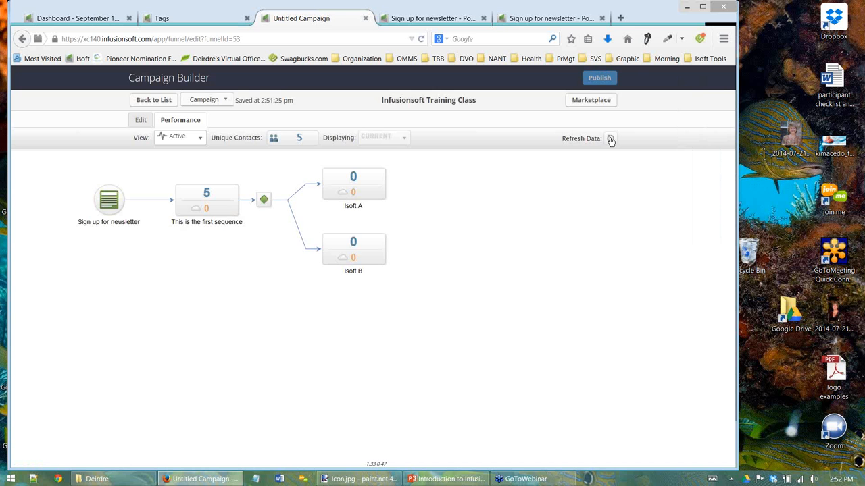
pyautogui.click(611, 138)
pyautogui.click(610, 138)
pyautogui.click(611, 139)
pyautogui.click(611, 138)
# - Check the tag step inside the Isoft A sequence in the edit view and return to the campaign
pyautogui.click(139, 120)
pyautogui.doubleClick(331, 159)
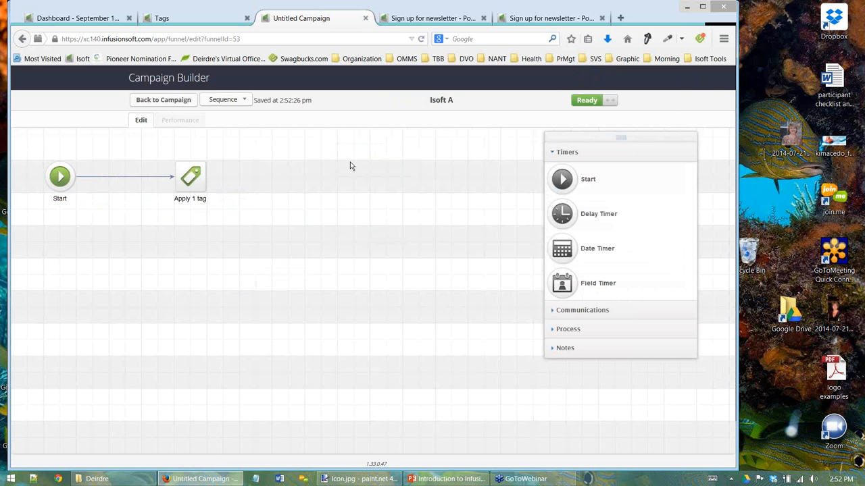
pyautogui.moveTo(191, 186)
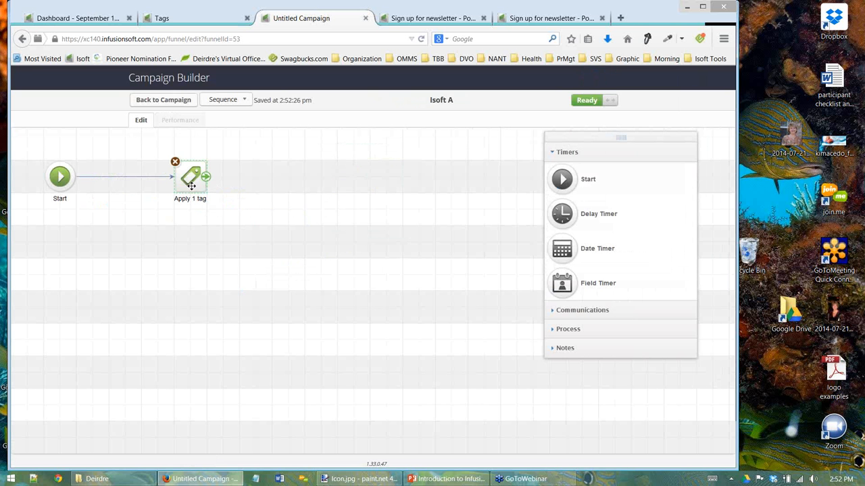
pyautogui.click(169, 101)
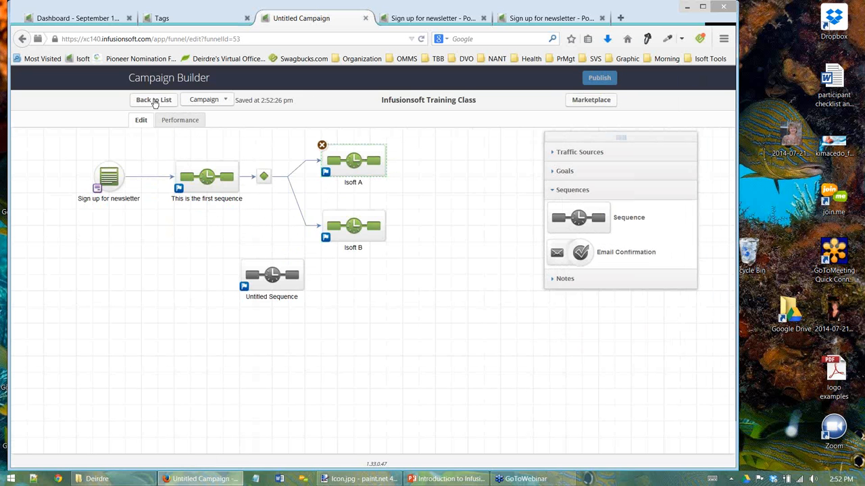
# - Recheck the contact counts for Isoft A and Isoft B in the performance view with refreshed data
pyautogui.click(174, 119)
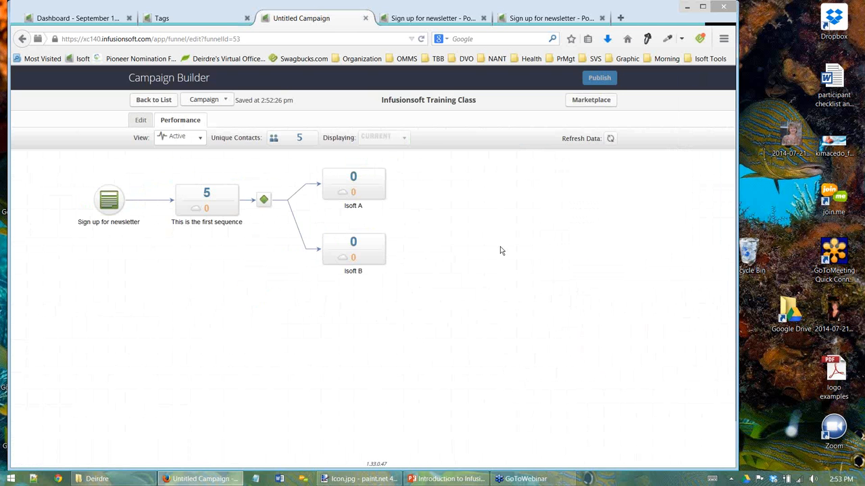
pyautogui.click(610, 139)
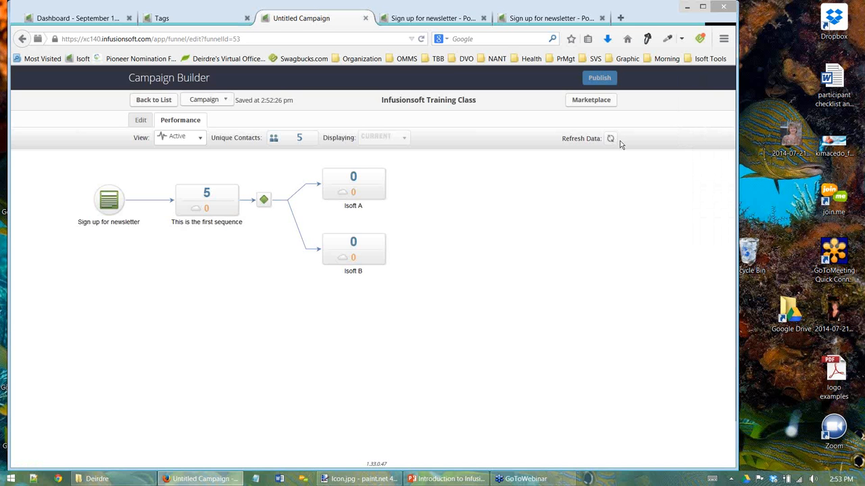
pyautogui.click(610, 138)
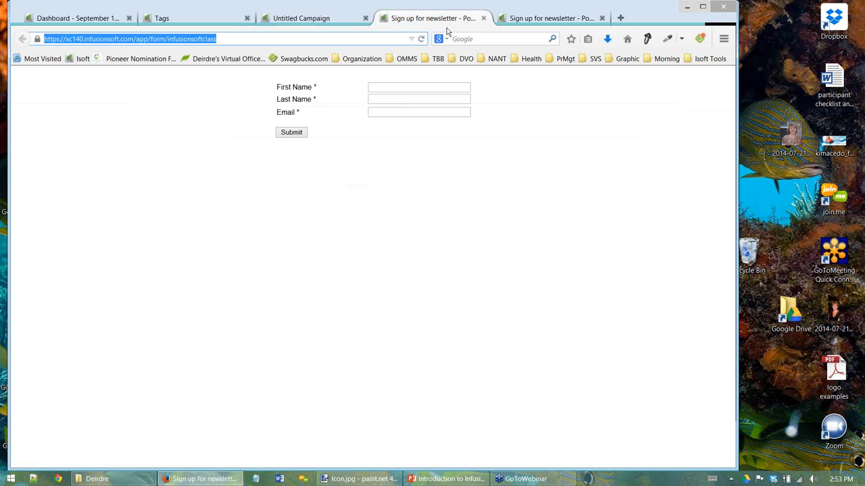
# - Reload the published newsletter sign-up form in its own browser tab
pyautogui.click(420, 39)
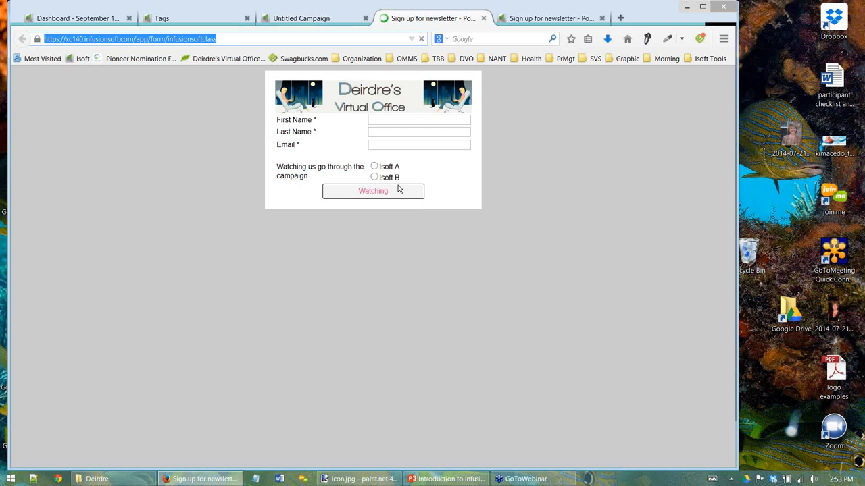
# - Submit the newsletter sign-up form with Isoft A selected and a test contact's first name, last name and e-mail filled in
pyautogui.click(375, 167)
pyautogui.click(383, 121)
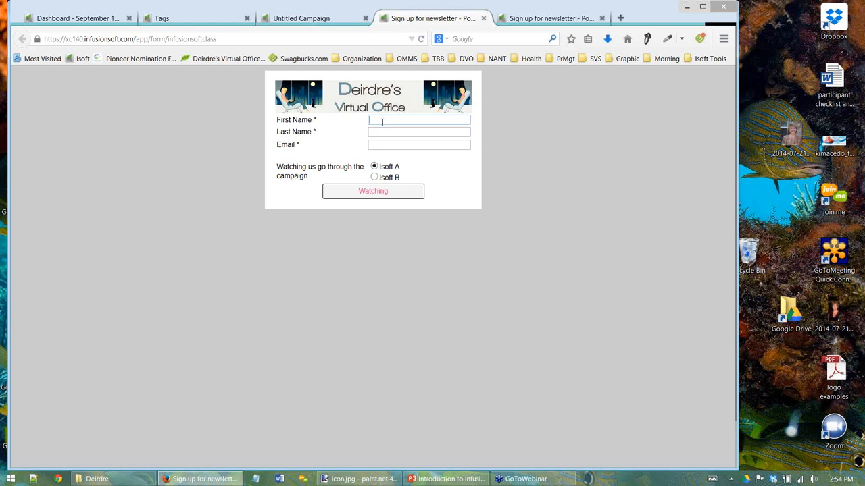
pyautogui.click(382, 122)
pyautogui.click(381, 131)
pyautogui.click(381, 131)
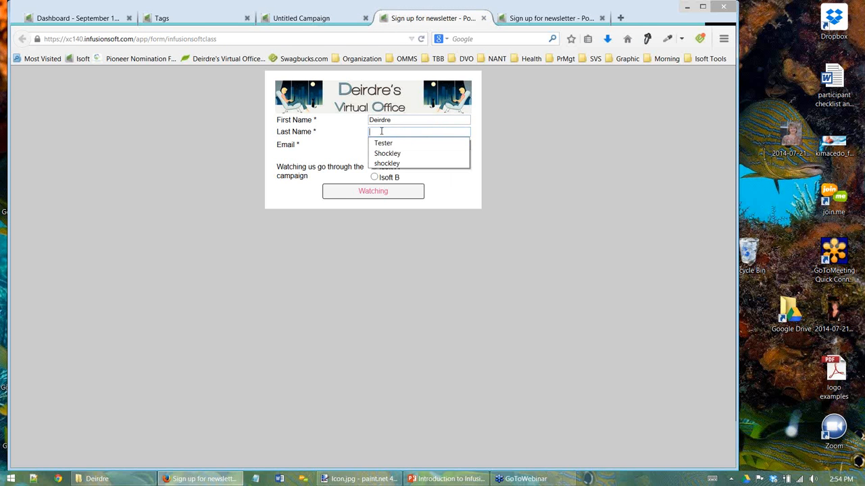
pyautogui.click(382, 142)
pyautogui.click(383, 145)
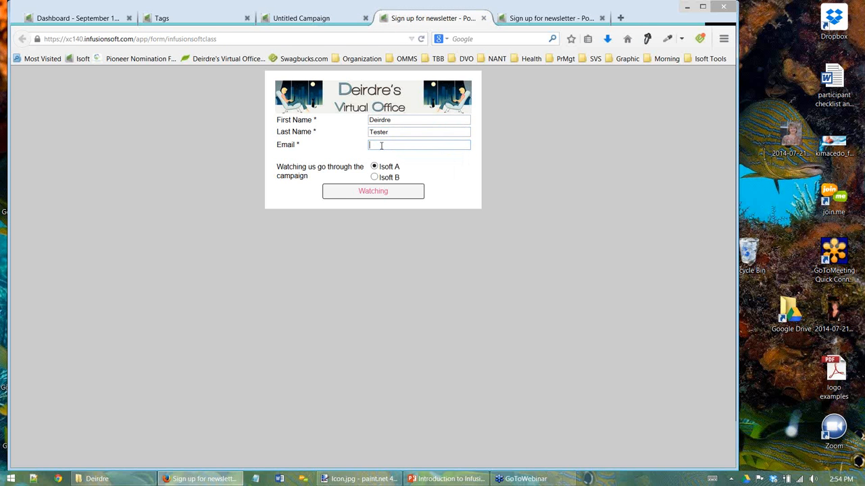
pyautogui.click(382, 146)
pyautogui.click(383, 155)
pyautogui.click(365, 192)
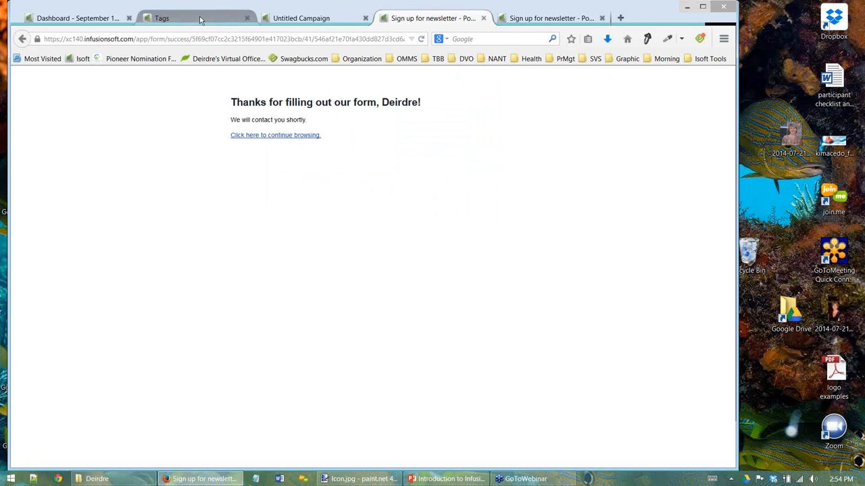
# - Switch back to the Infusionsoft Training Class campaign and refresh its performance data for the new submission
pyautogui.click(300, 18)
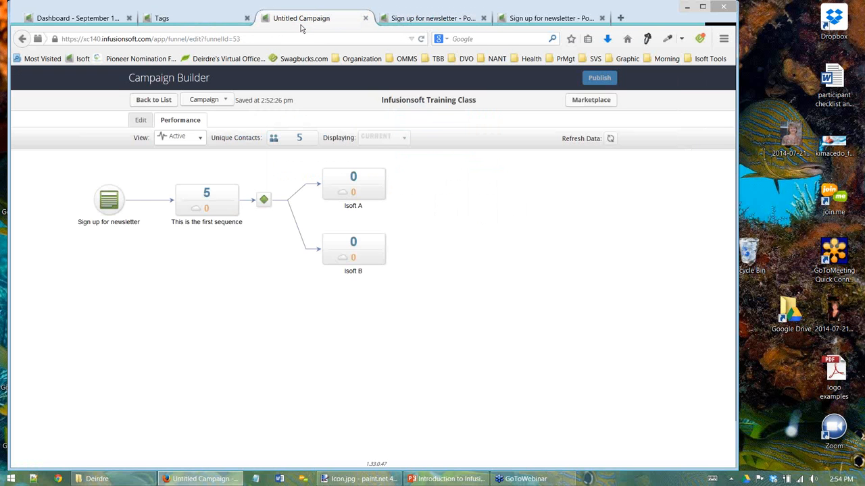
pyautogui.click(610, 140)
pyautogui.click(611, 141)
pyautogui.click(610, 141)
pyautogui.click(610, 141)
# - Check where contacts are waiting inside "This is the first sequence" in the performance view and return to the campaign
pyautogui.doubleClick(237, 192)
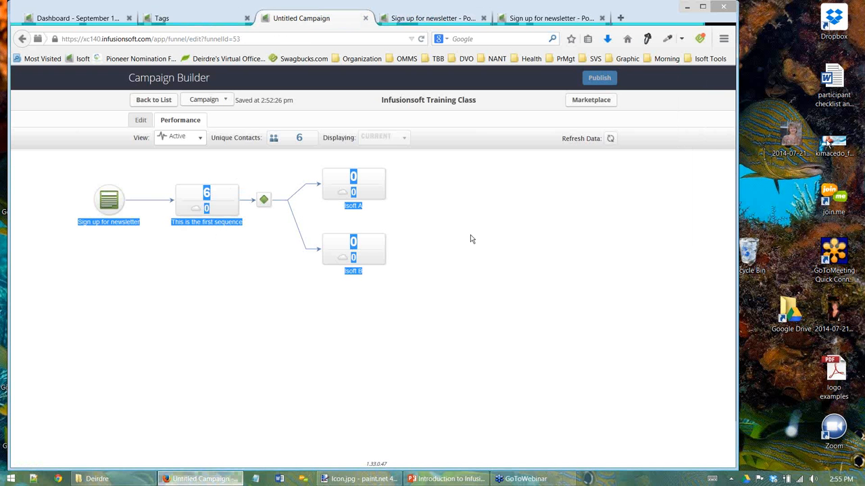
pyautogui.click(212, 201)
pyautogui.doubleClick(212, 199)
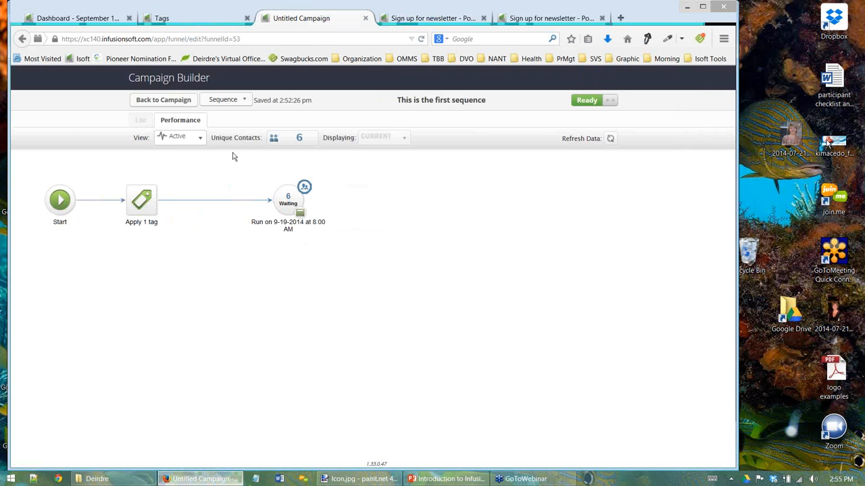
pyautogui.click(156, 102)
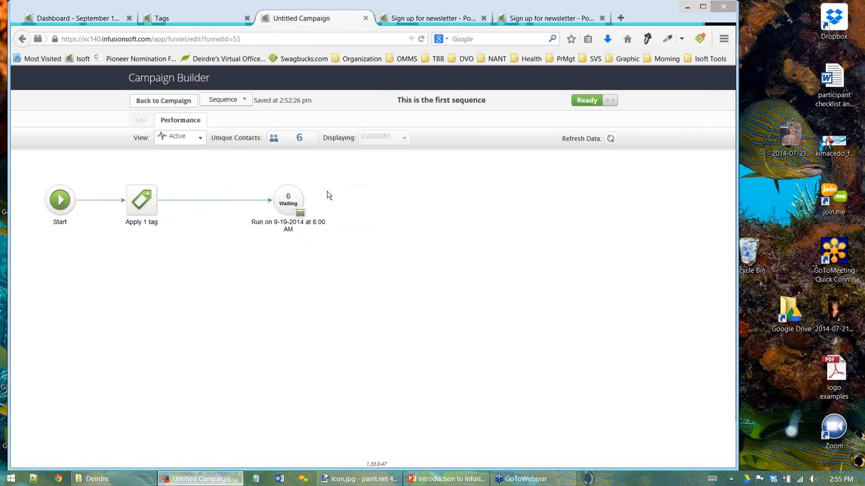
# - Review the decision rules for Isoft A and Isoft B in the edit view and return to the campaign
pyautogui.click(141, 120)
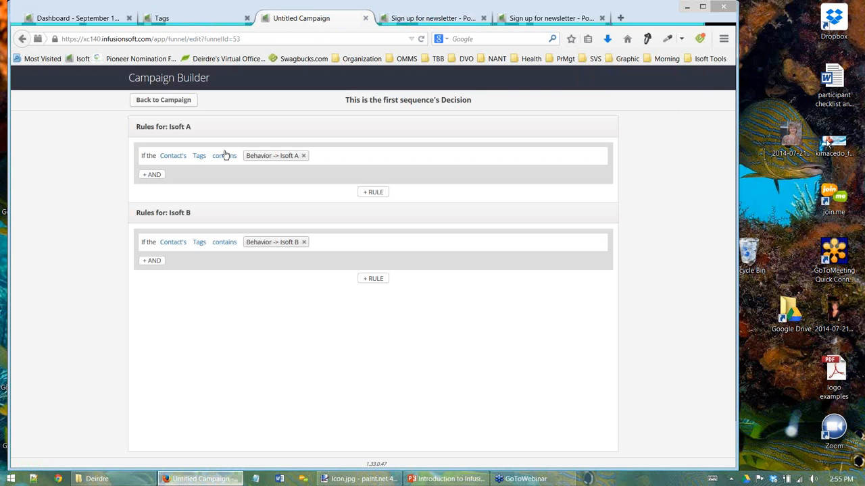
pyautogui.moveTo(282, 158)
pyautogui.click(166, 101)
# - Delete the "Run on 9-19-2014 at 8:00 AM" timer from "This is the first sequence" and return to the campaign
pyautogui.doubleClick(204, 178)
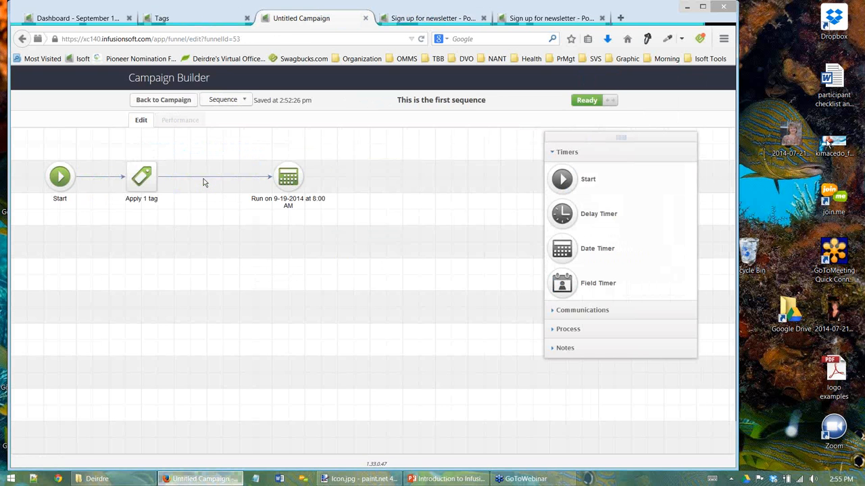
pyautogui.click(288, 179)
pyautogui.click(364, 237)
pyautogui.moveTo(364, 234); pyautogui.dragTo(221, 134)
pyautogui.moveTo(350, 216); pyautogui.dragTo(221, 130)
pyautogui.click(273, 162)
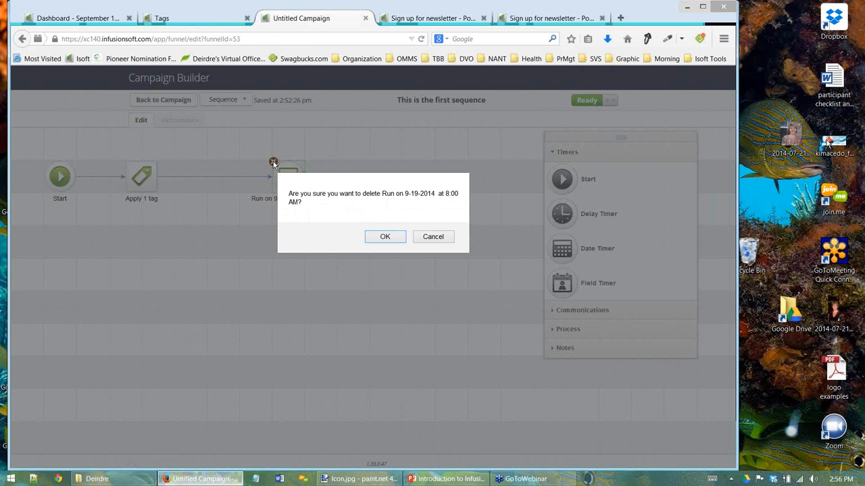
pyautogui.click(385, 238)
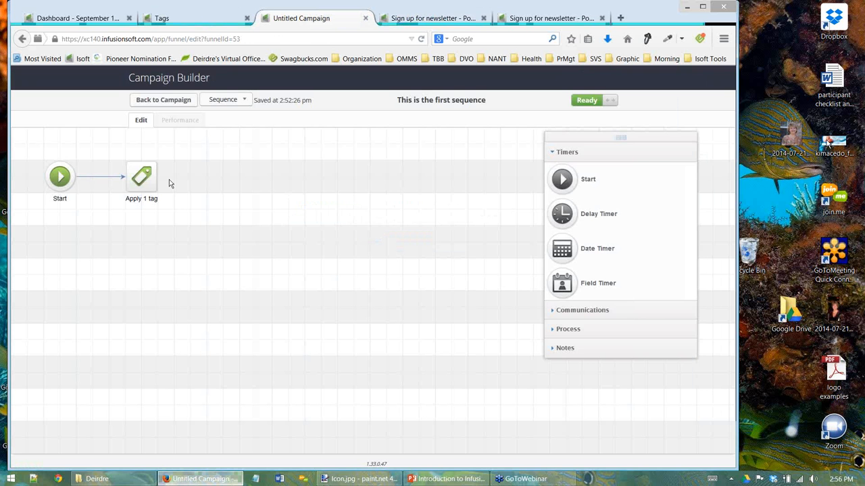
pyautogui.click(164, 101)
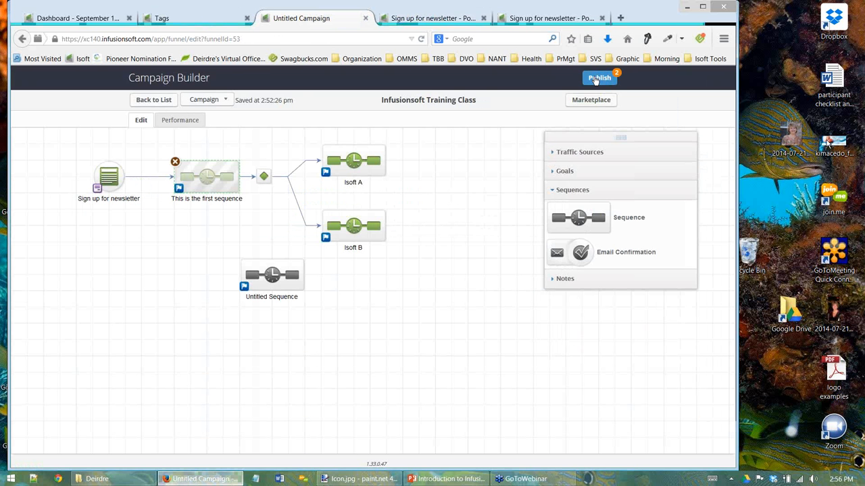
# - Publish the campaign changes and refresh the performance data to check the Isoft A and Isoft B contact counts
pyautogui.click(596, 79)
pyautogui.click(448, 342)
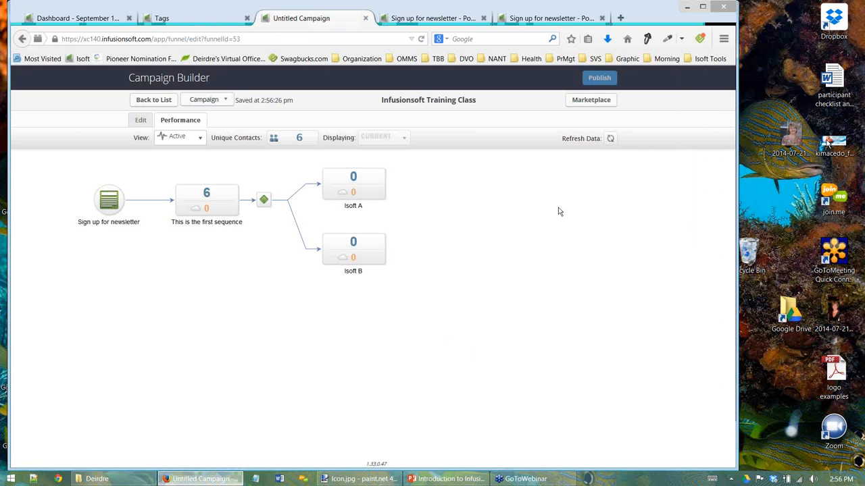
pyautogui.click(611, 139)
pyautogui.moveTo(377, 257)
pyautogui.moveTo(356, 177)
# - Inspect the Isoft A sequence's performance and the Campaign Contacts report's search criteria, and return to the campaign
pyautogui.doubleClick(356, 185)
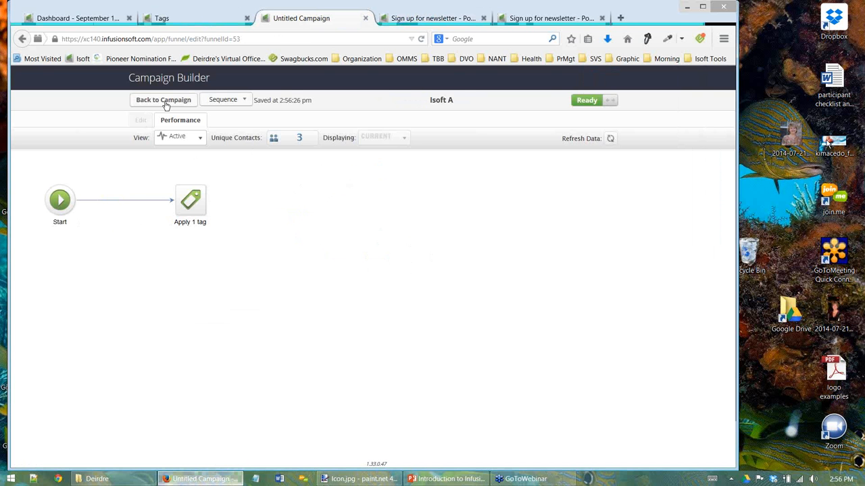
pyautogui.click(165, 101)
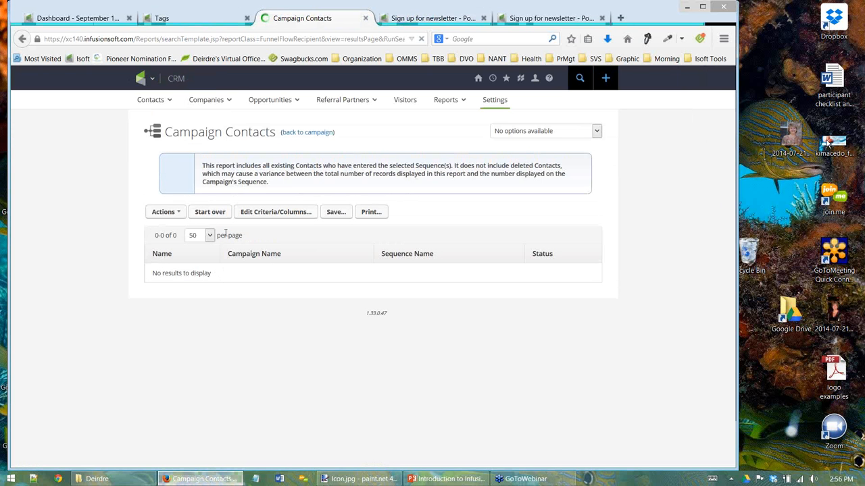
pyautogui.click(215, 214)
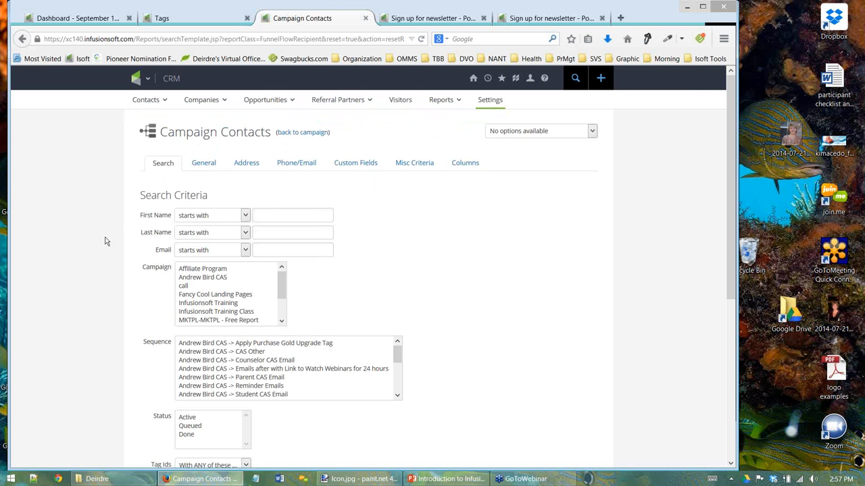
pyautogui.click(298, 136)
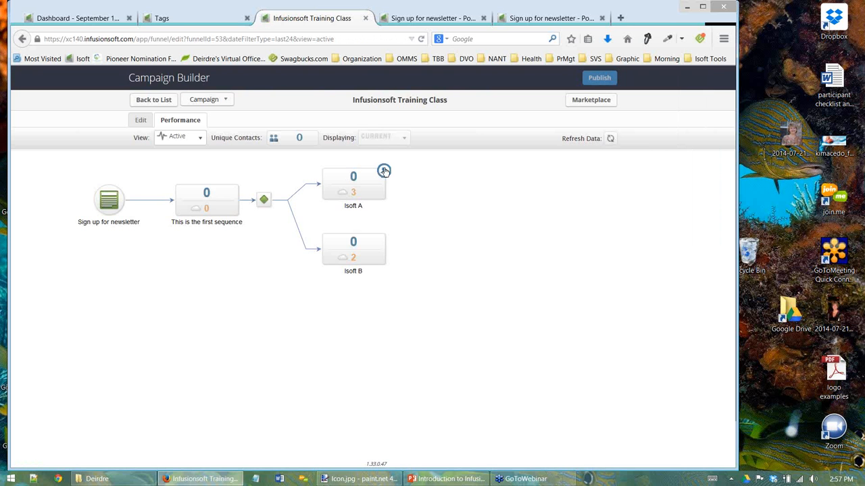
# - List Isoft A's campaign contacts with the Active, Queued and Done statuses included, and return to the campaign's performance view
pyautogui.click(383, 171)
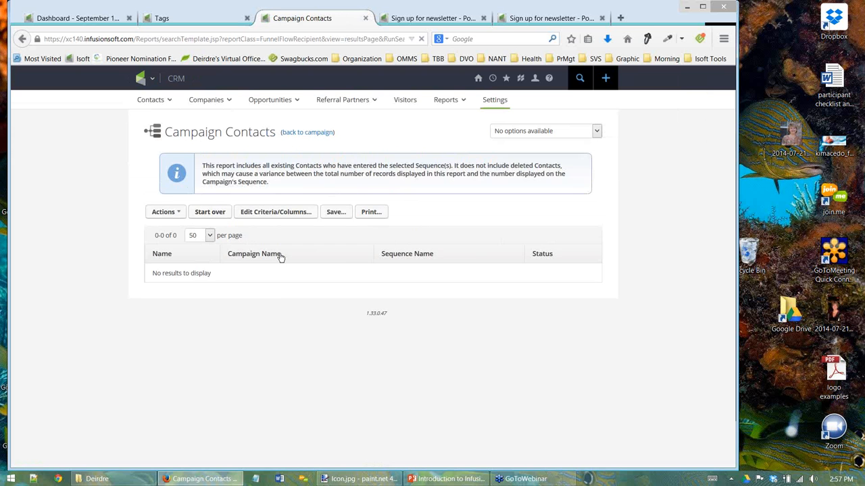
pyautogui.click(274, 213)
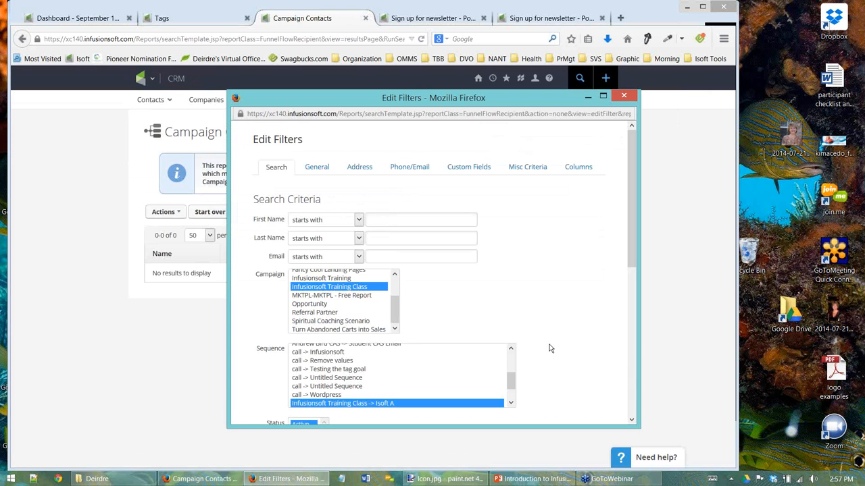
pyautogui.scroll(-5, 334, 321)
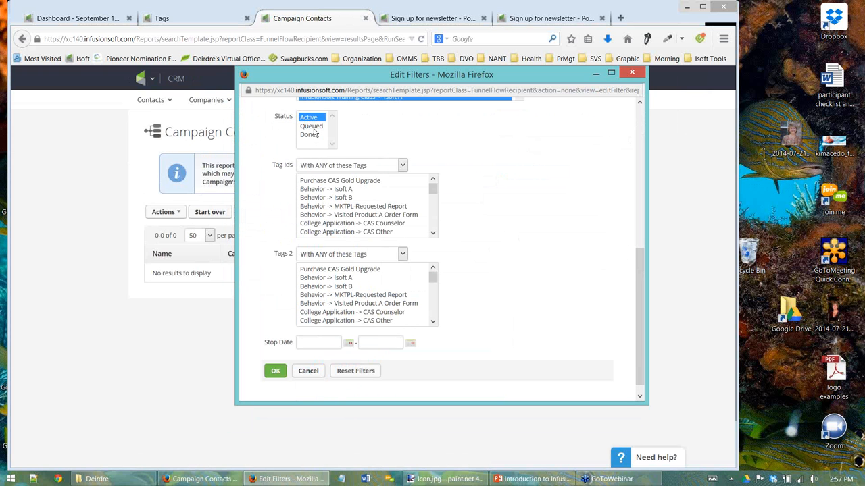
pyautogui.keyDown('shift'); pyautogui.click(313, 134); pyautogui.keyUp('shift')
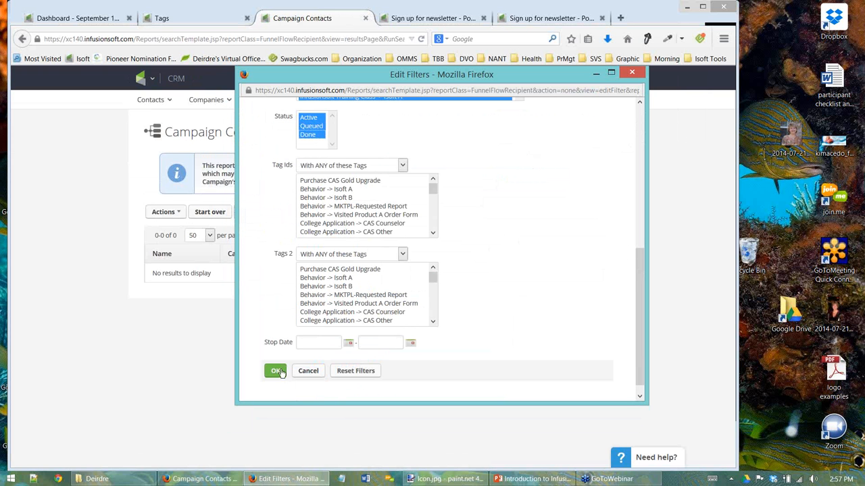
pyautogui.click(272, 372)
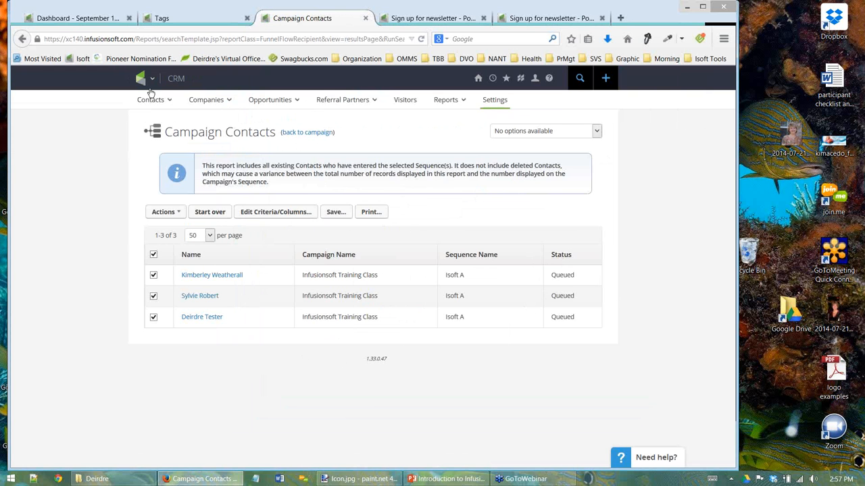
pyautogui.click(23, 39)
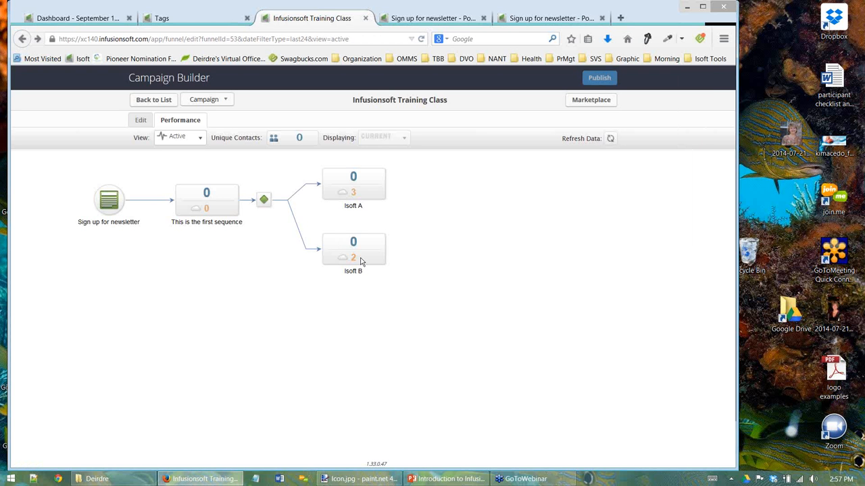
pyautogui.moveTo(361, 261)
# - Return to the blank newsletter sign-up form and select Isoft B for another test submission
pyautogui.click(428, 19)
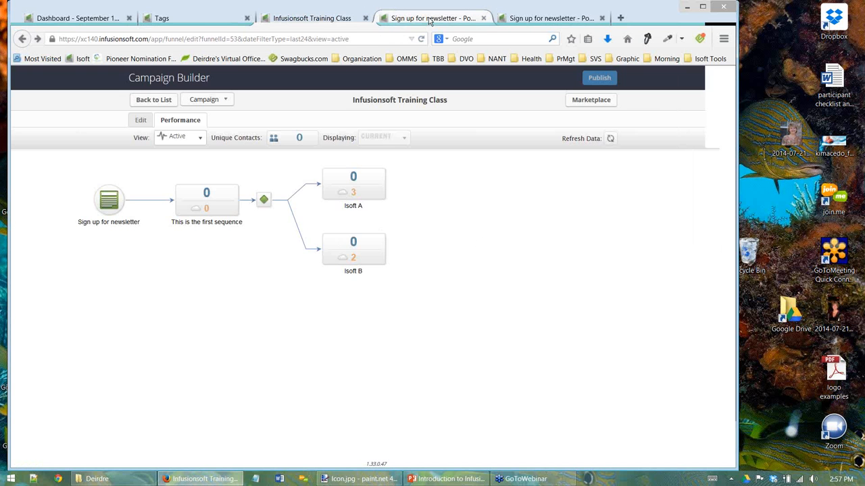
pyautogui.click(22, 39)
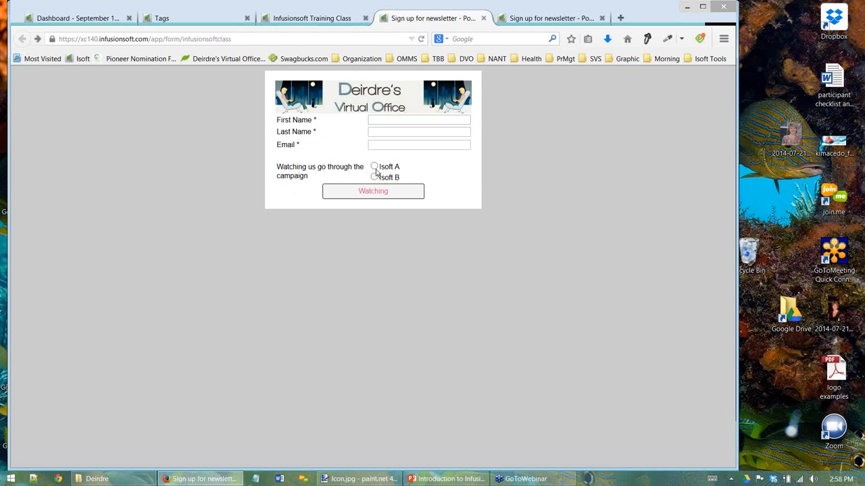
pyautogui.click(374, 177)
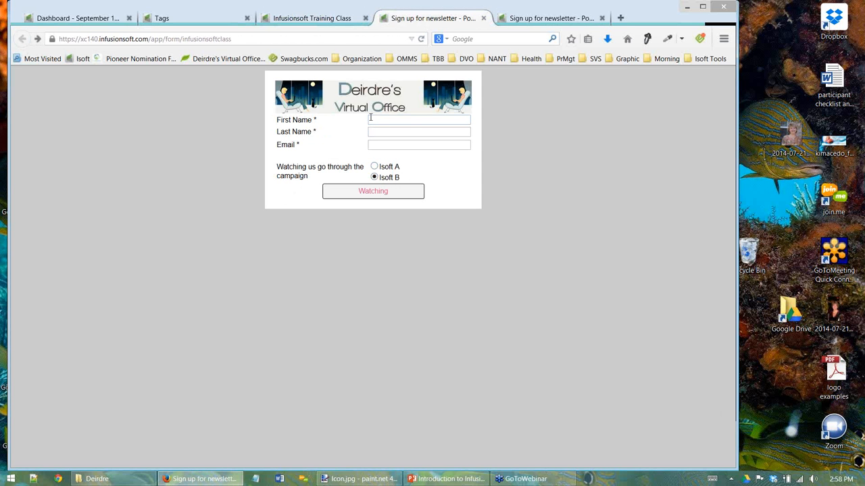